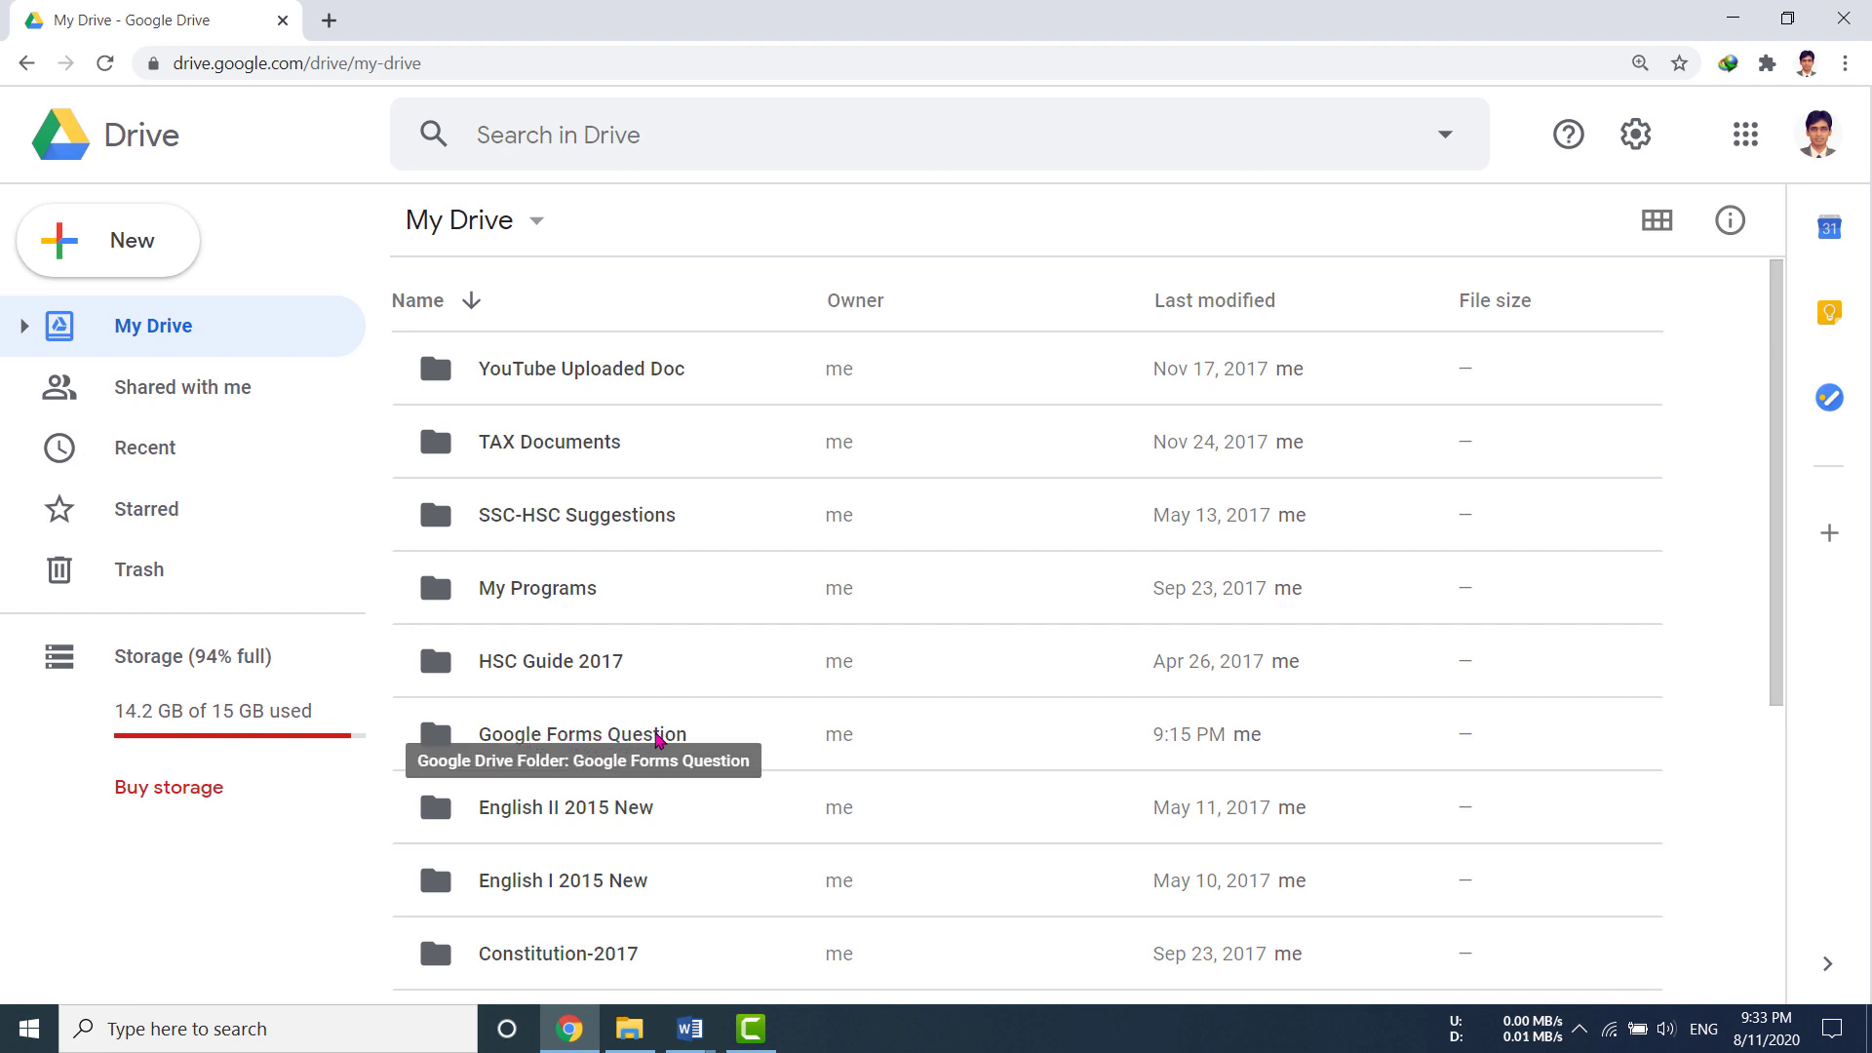
# Step: Open the Google Forms Question folder in Google Drive
pyautogui.doubleClick(657, 738)
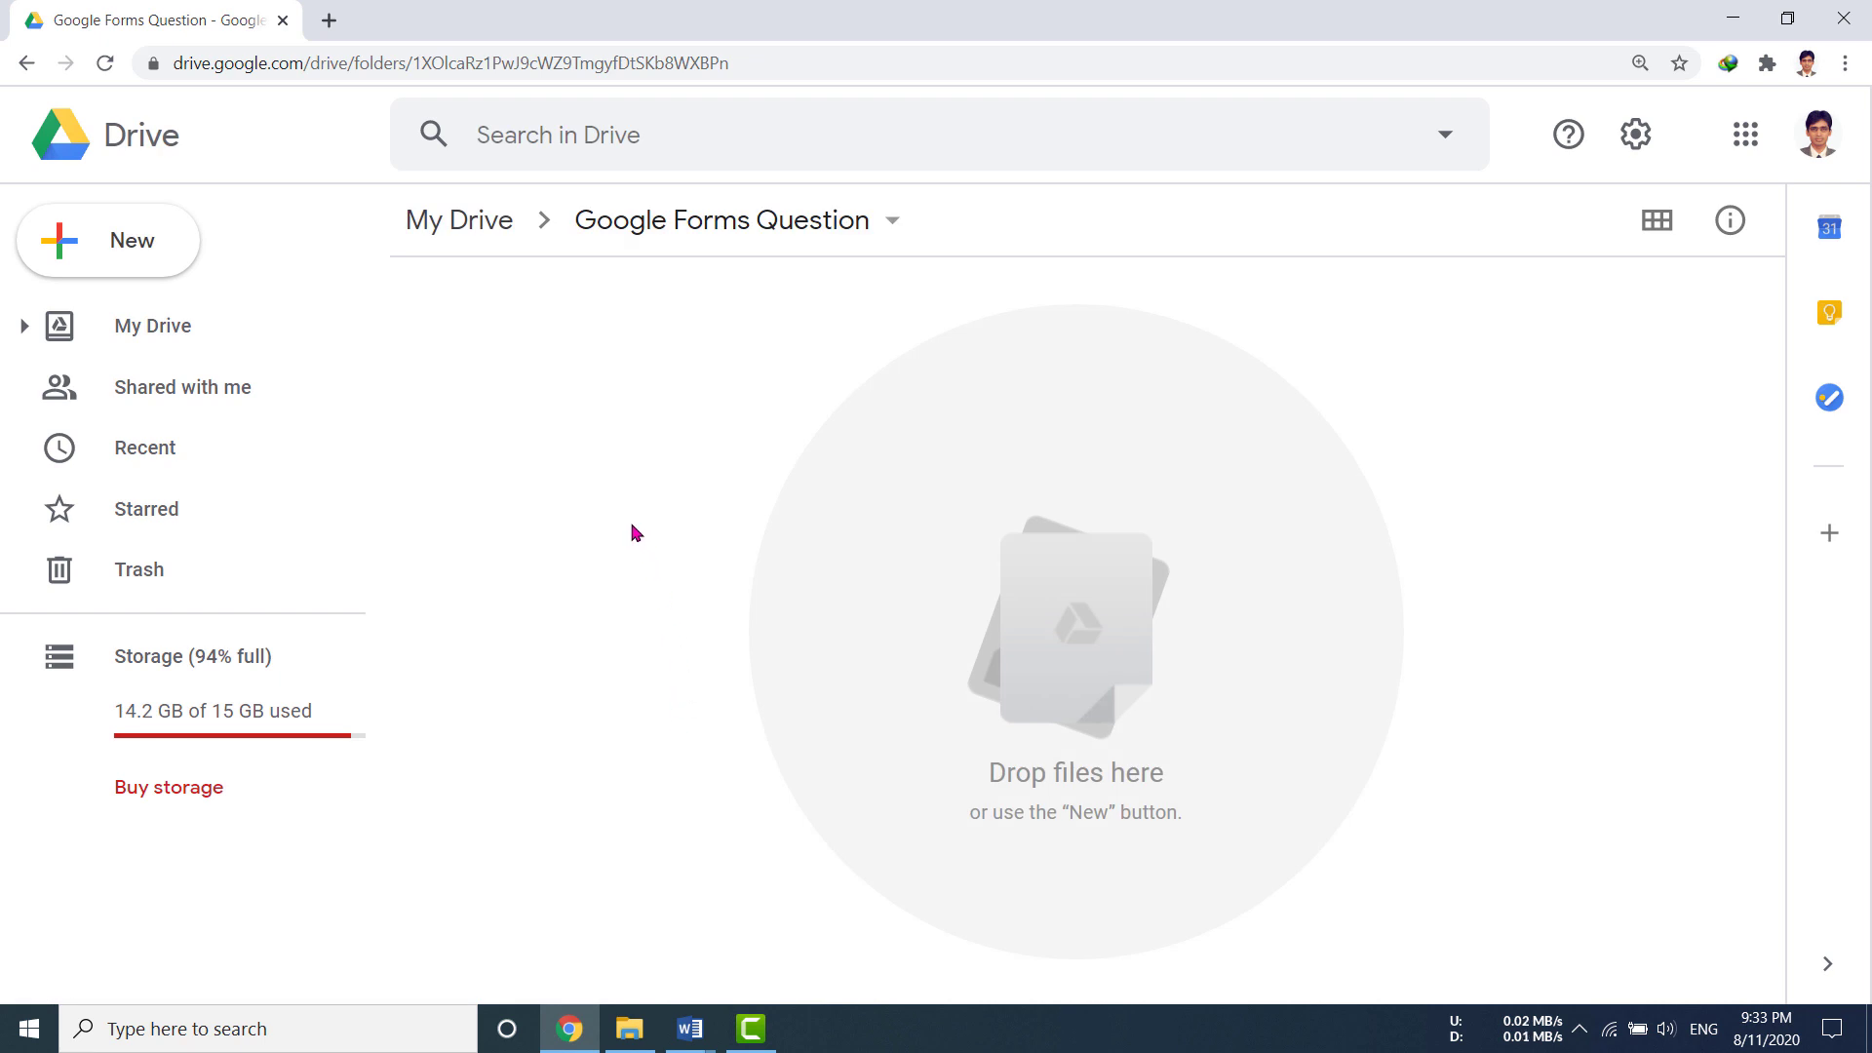
pyautogui.click(137, 251)
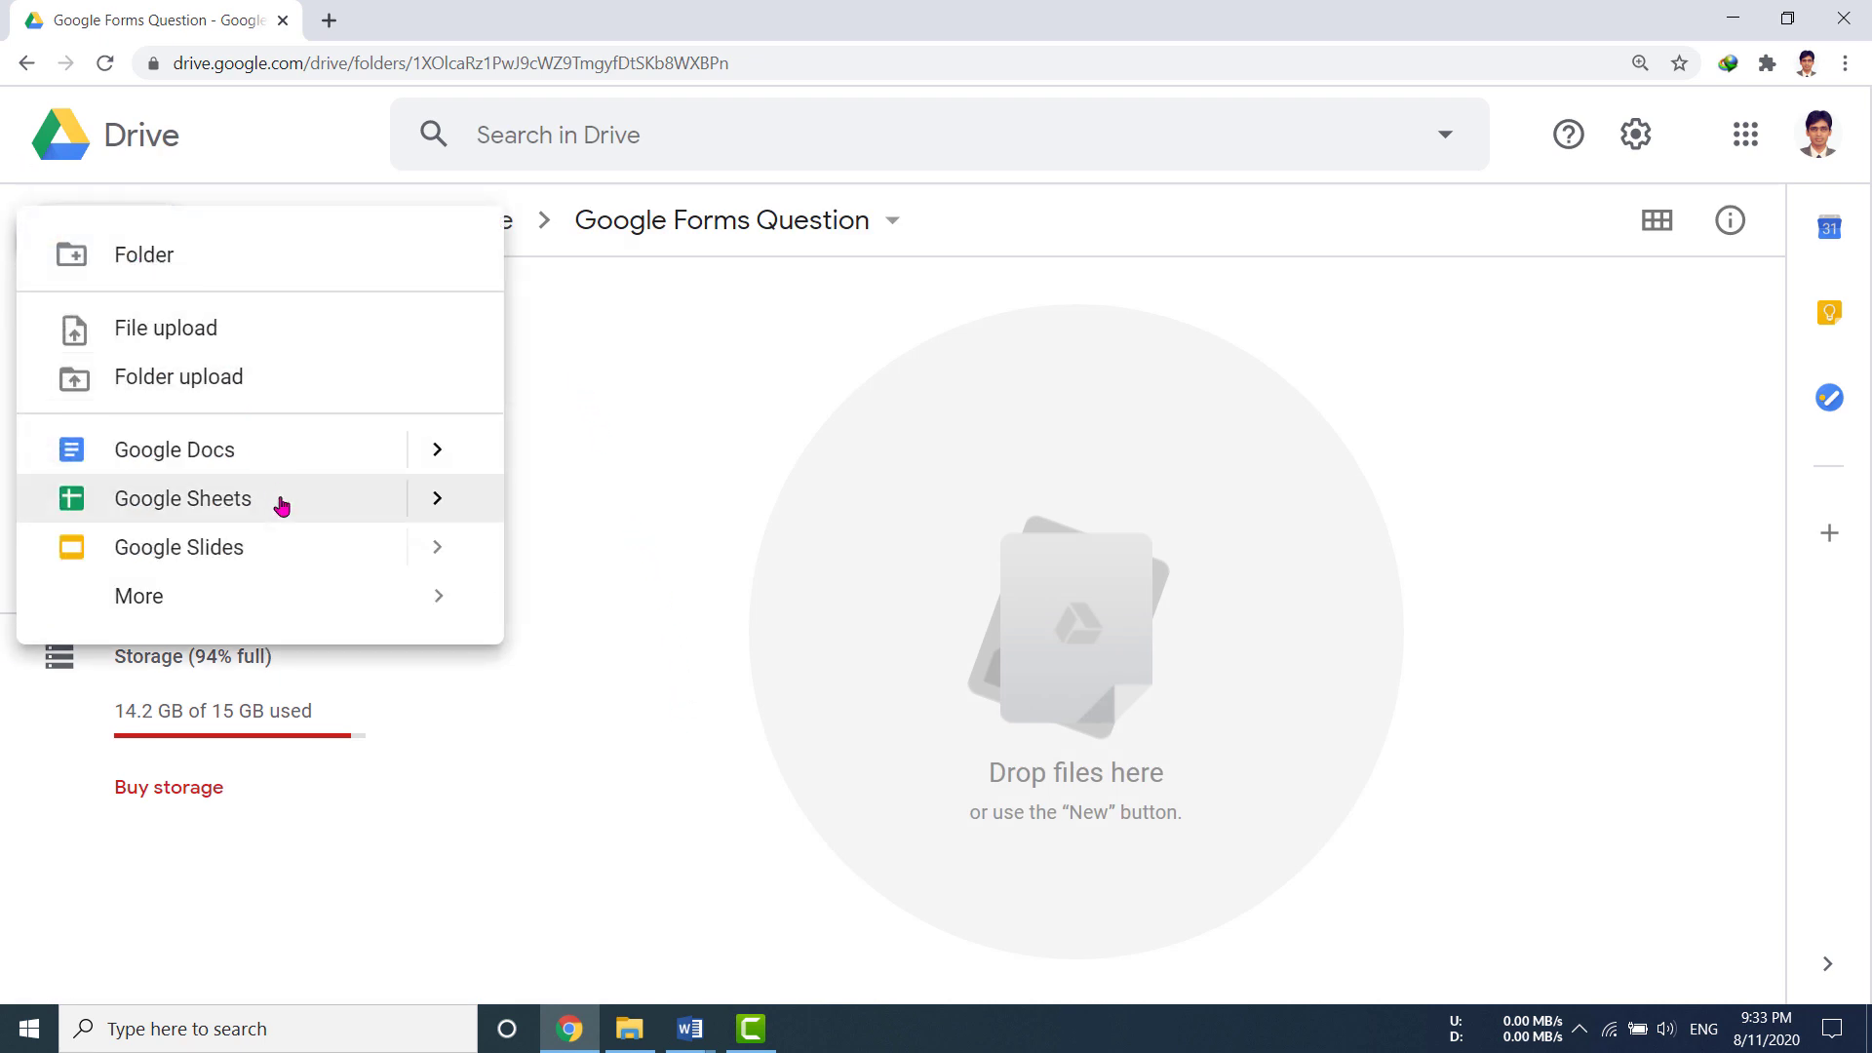
pyautogui.moveTo(321, 613)
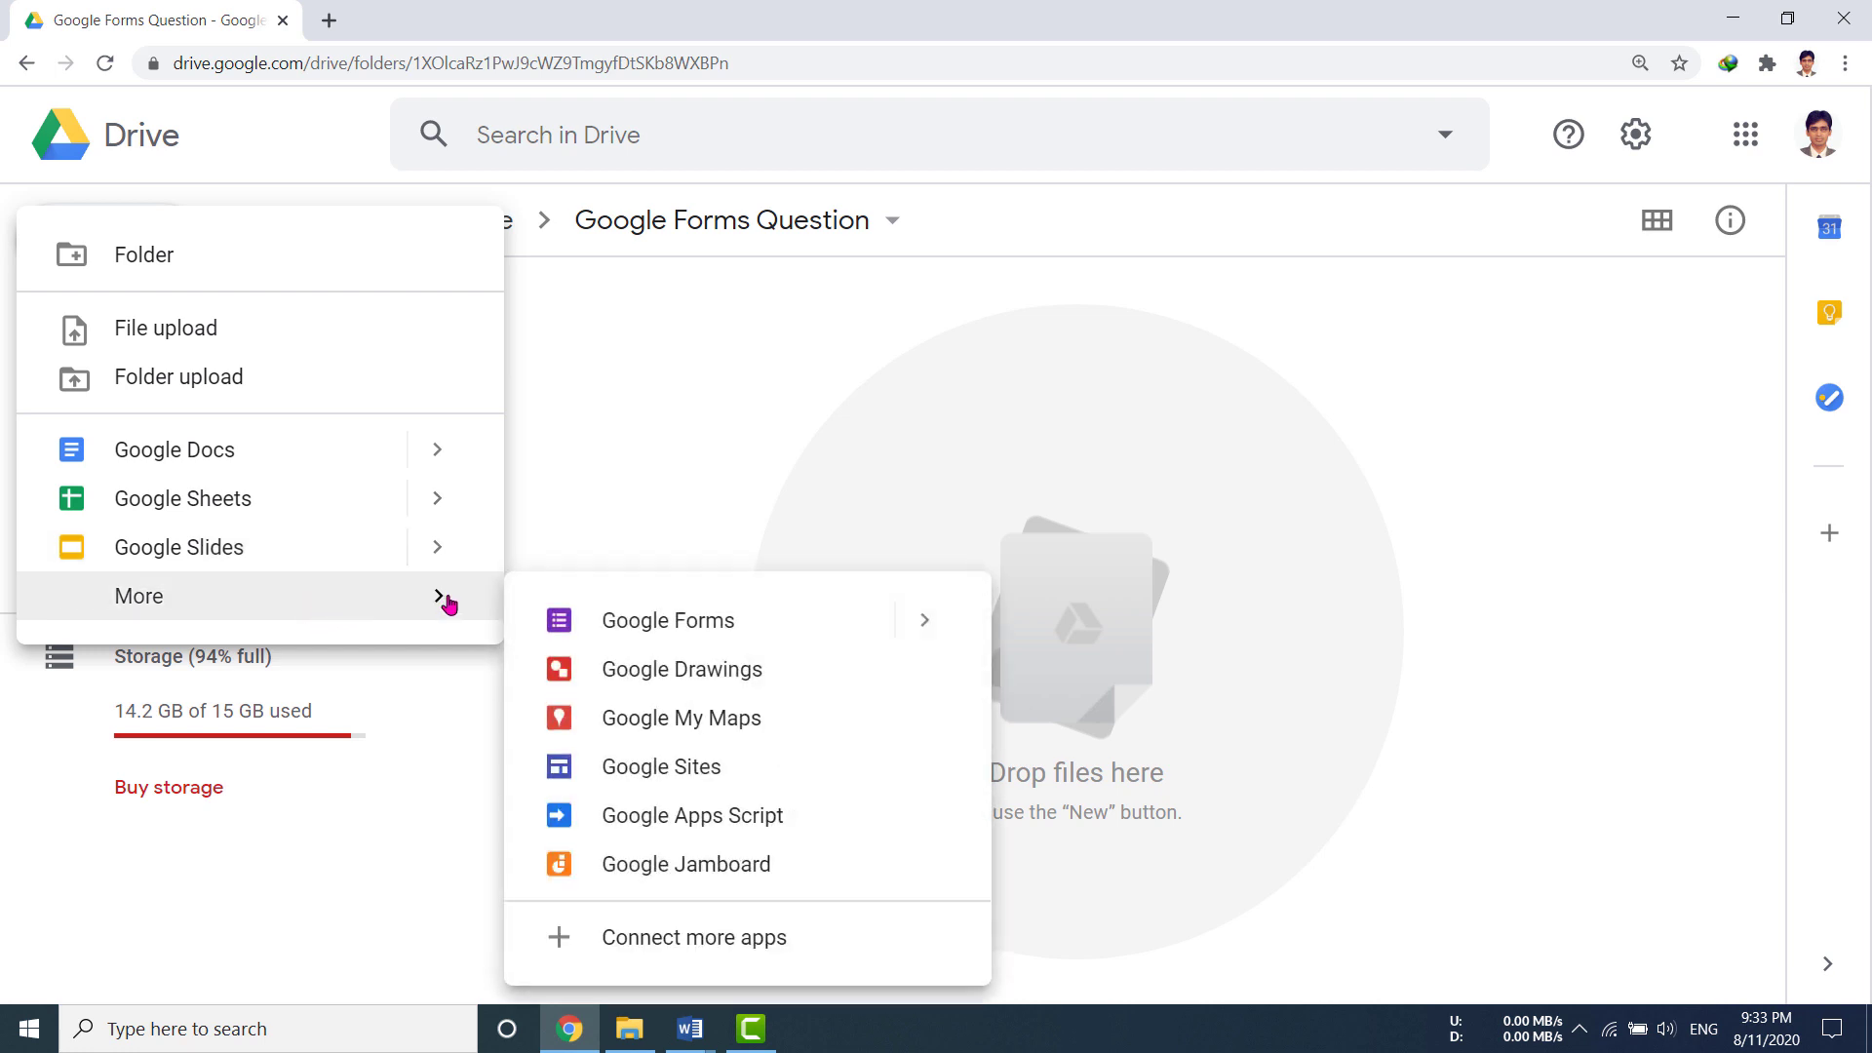
pyautogui.moveTo(928, 622)
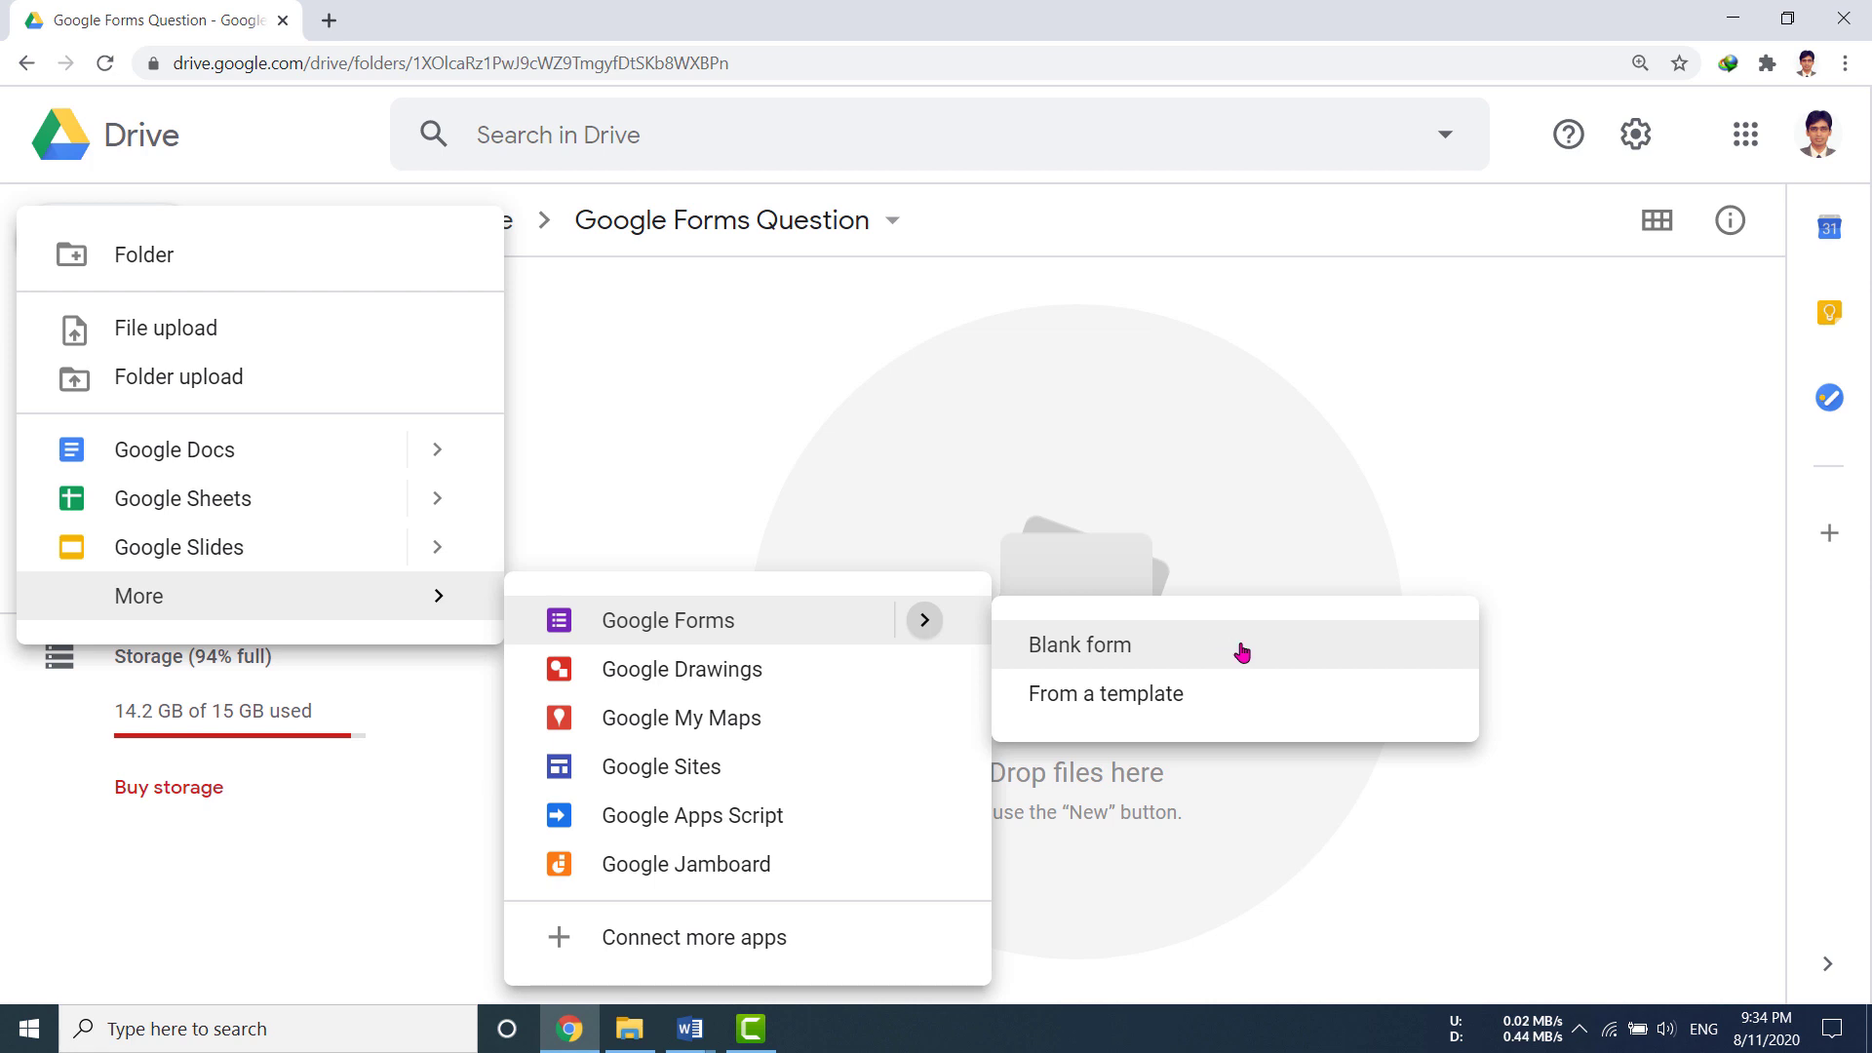
pyautogui.click(1604, 520)
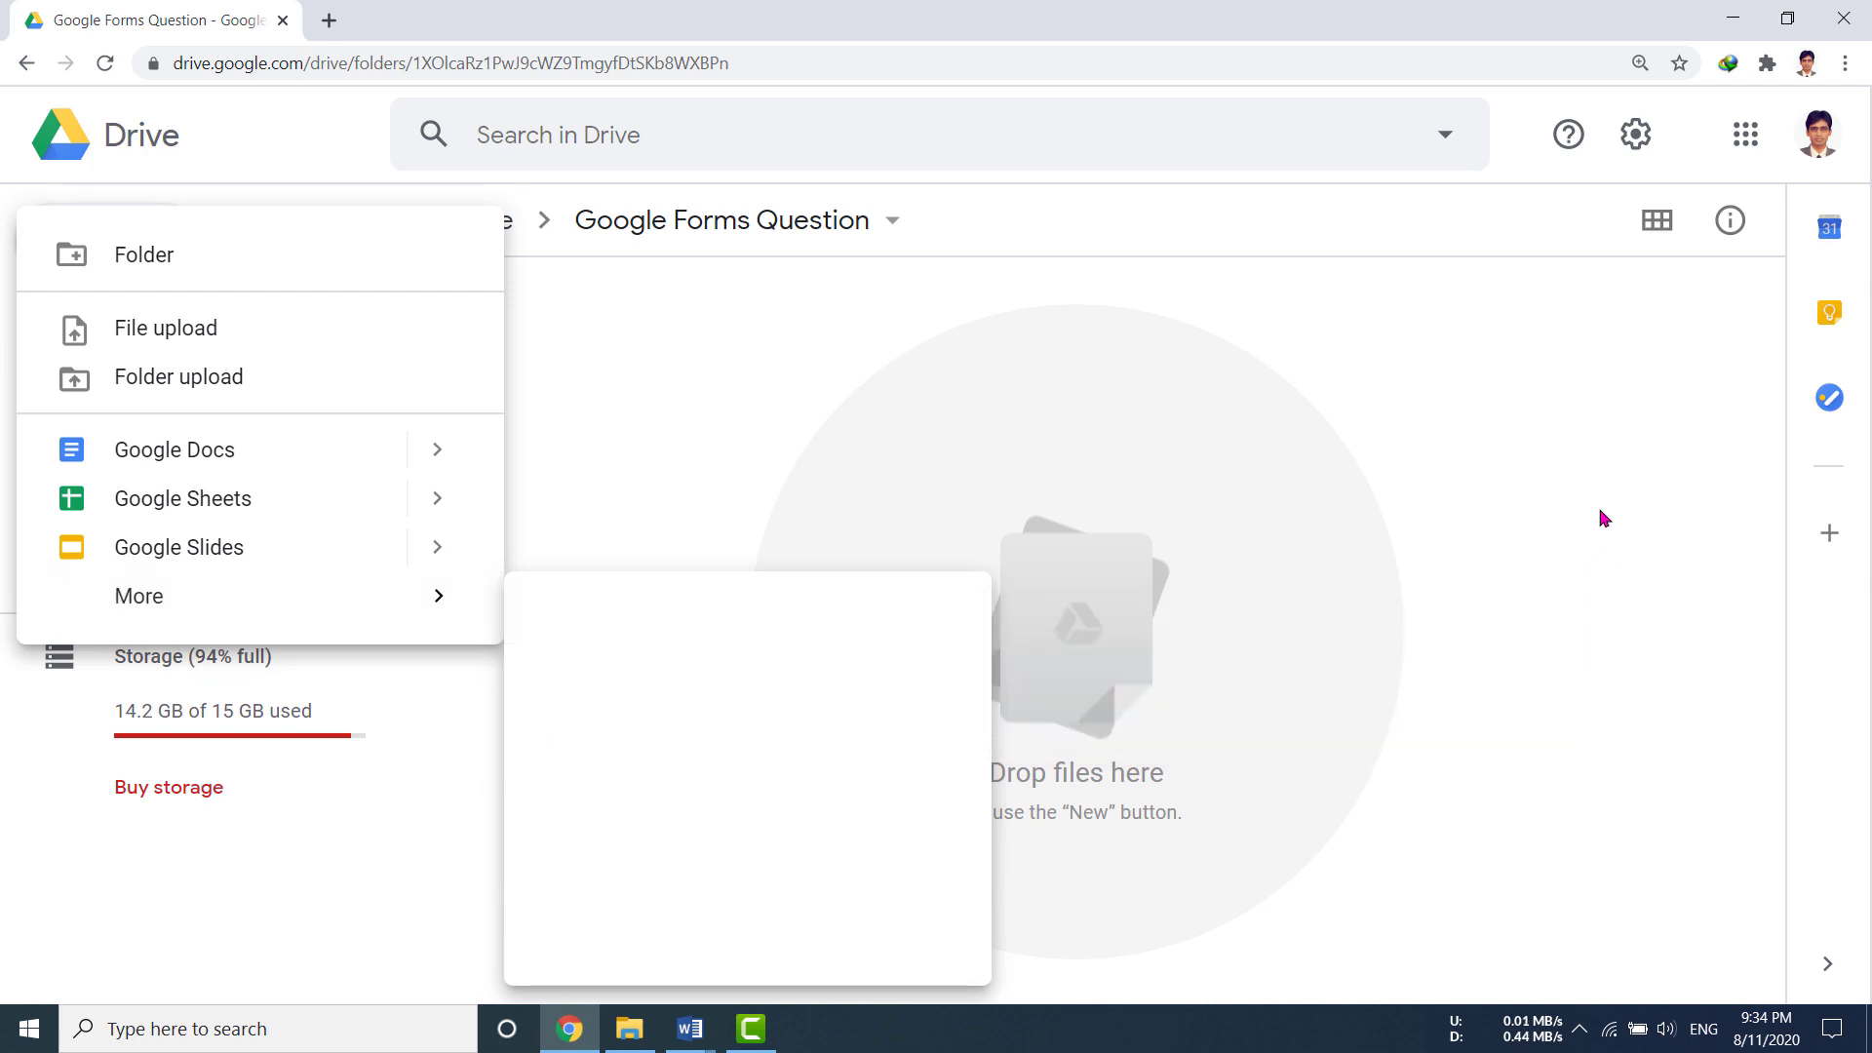
# Step: Create a blank Google Form inside this folder via More > Google Forms > Blank form
pyautogui.rightClick(1581, 439)
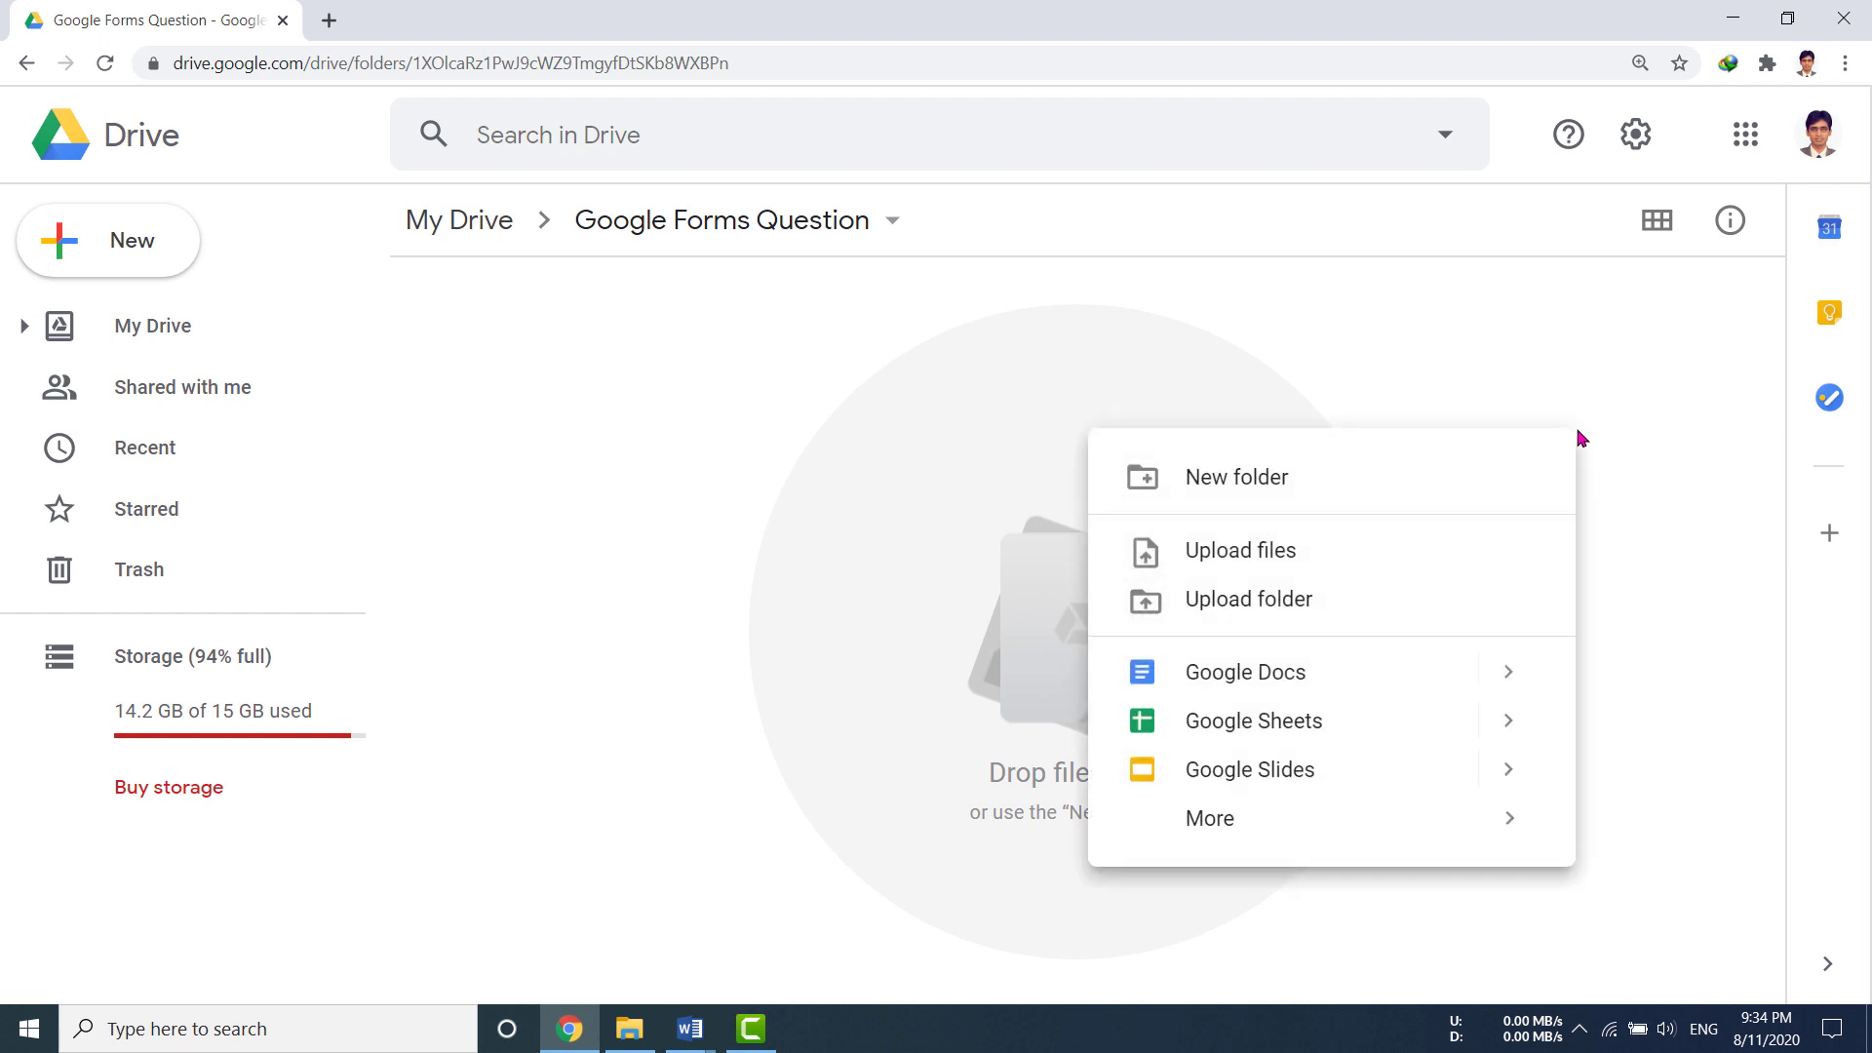
pyautogui.moveTo(1431, 833)
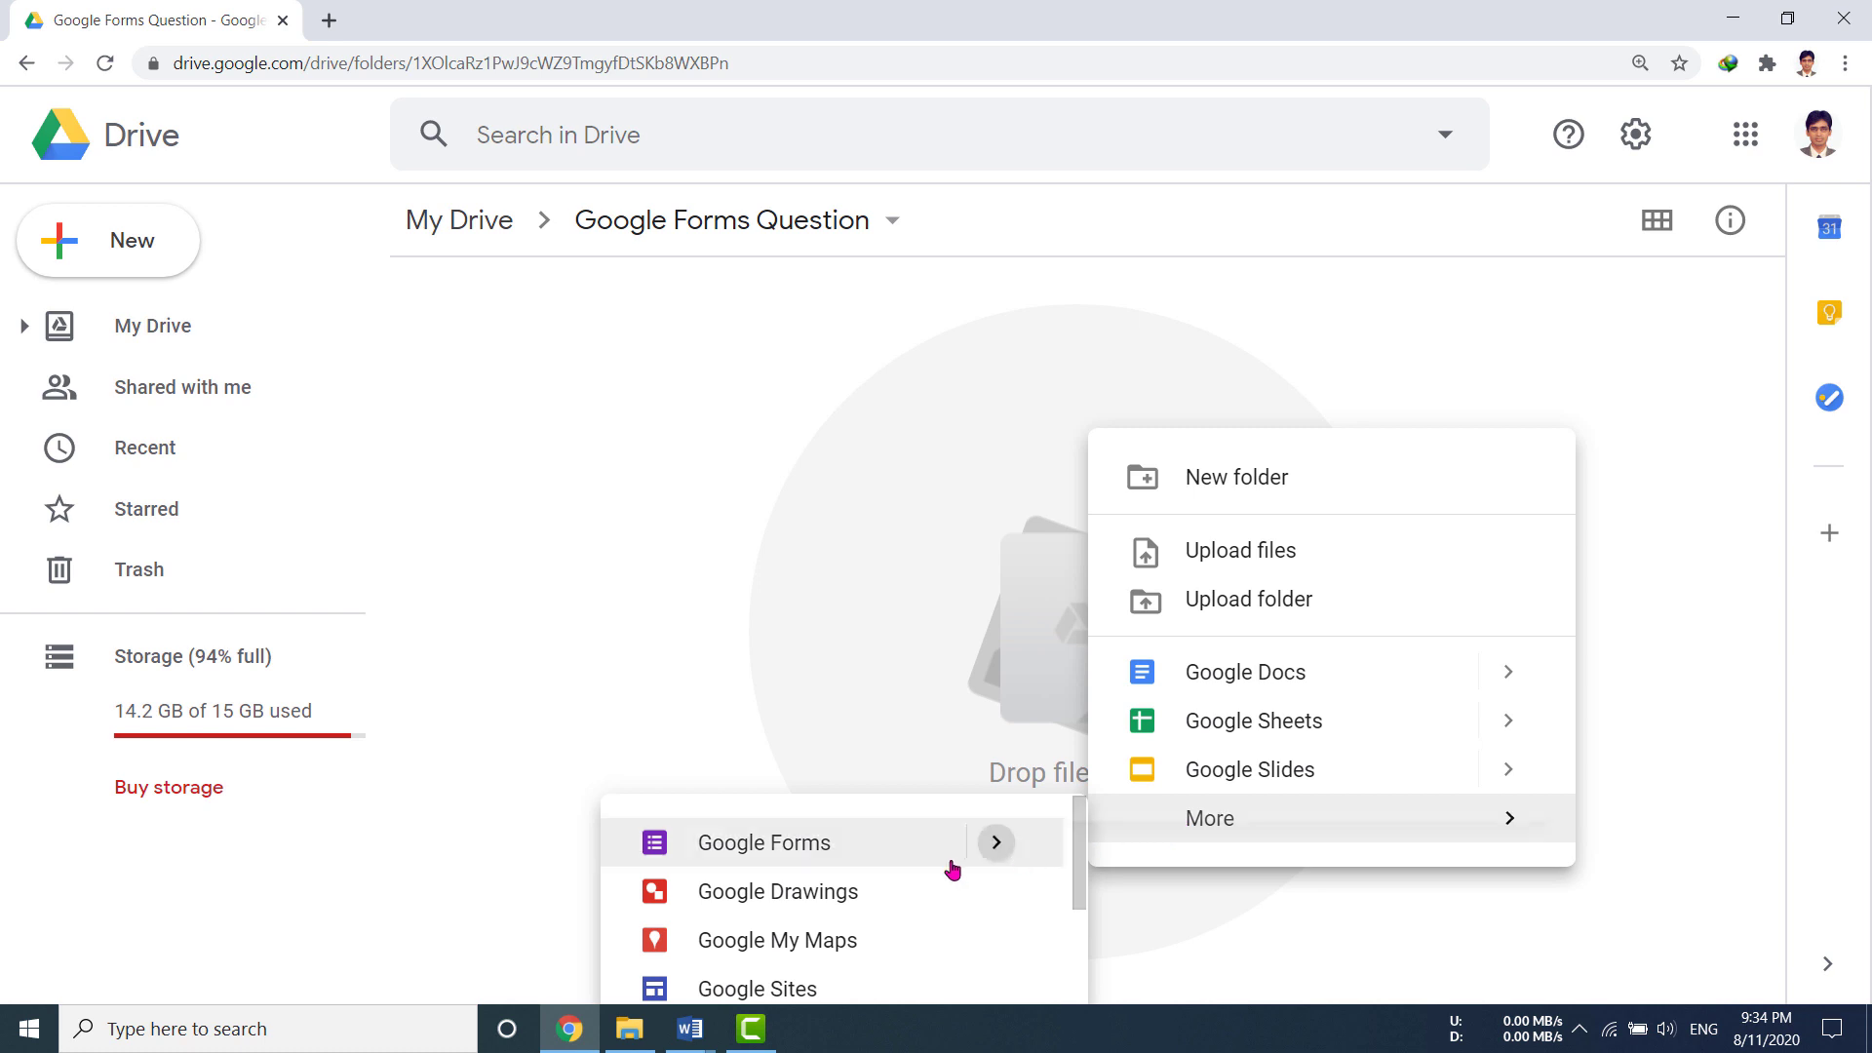
pyautogui.moveTo(1007, 855)
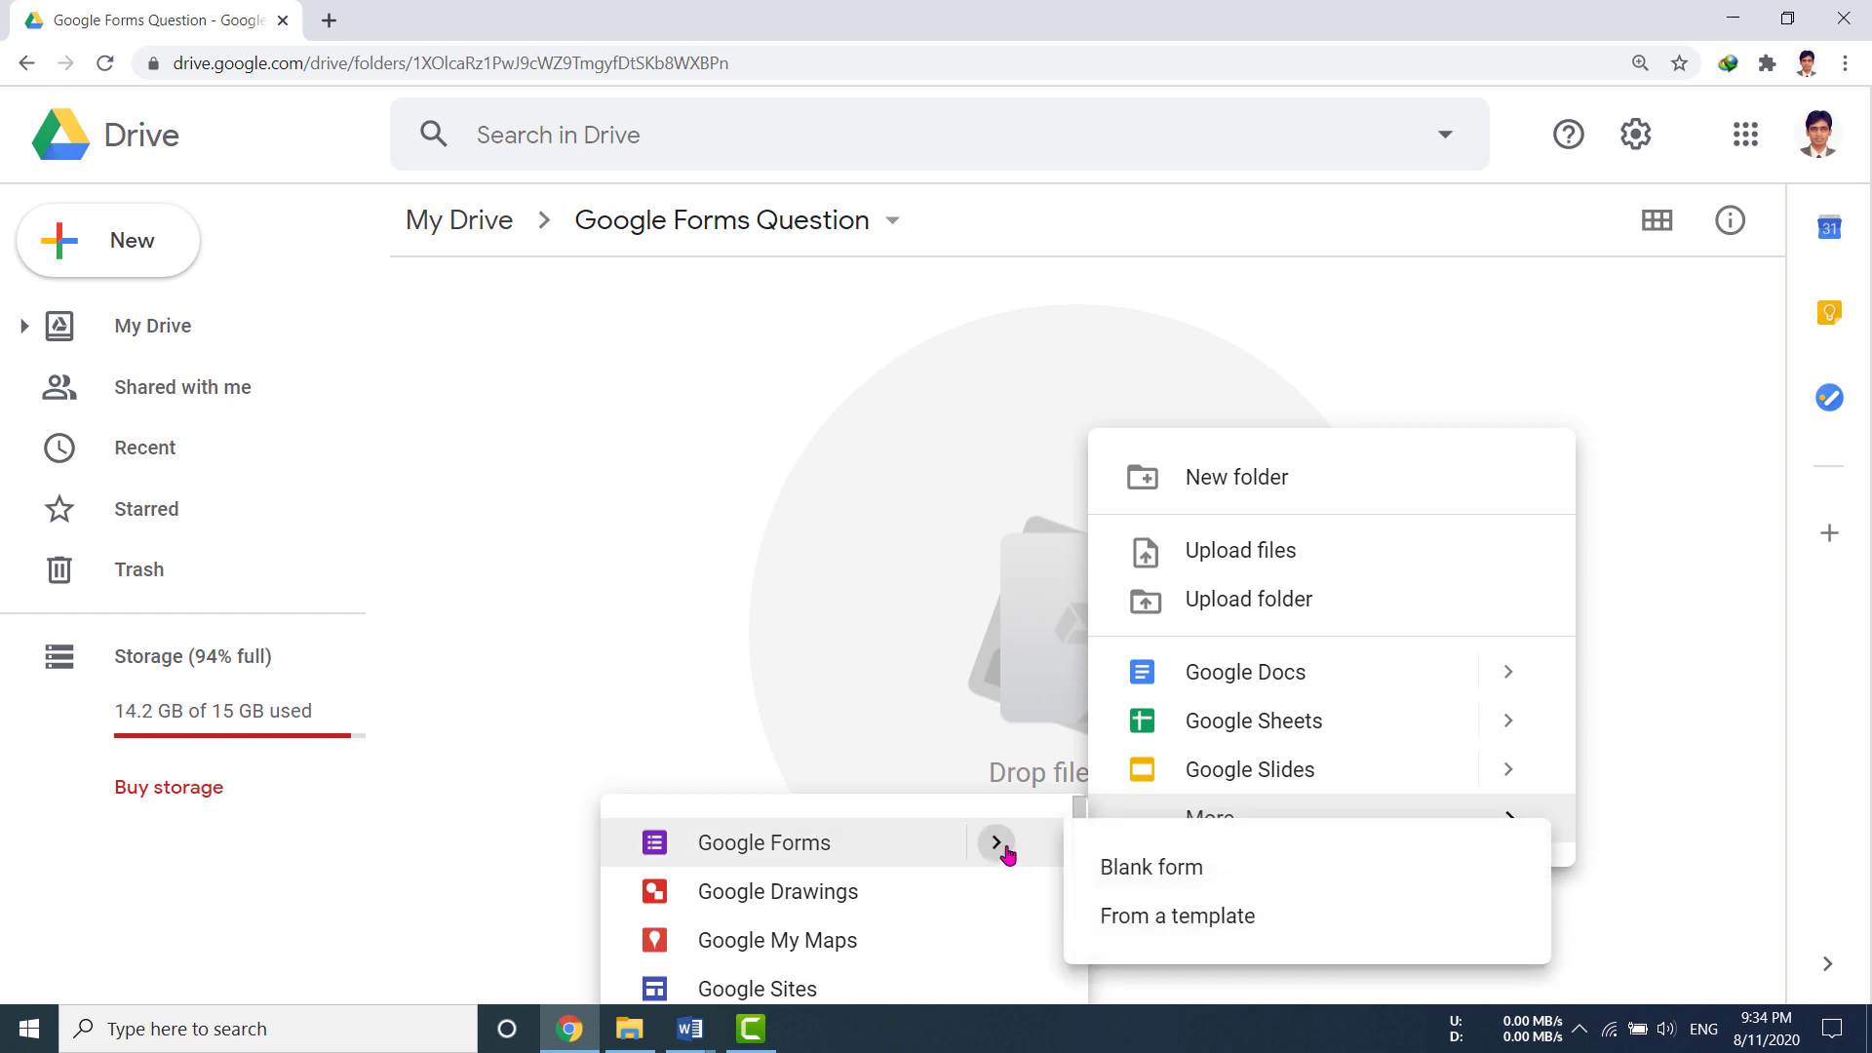
pyautogui.click(1149, 881)
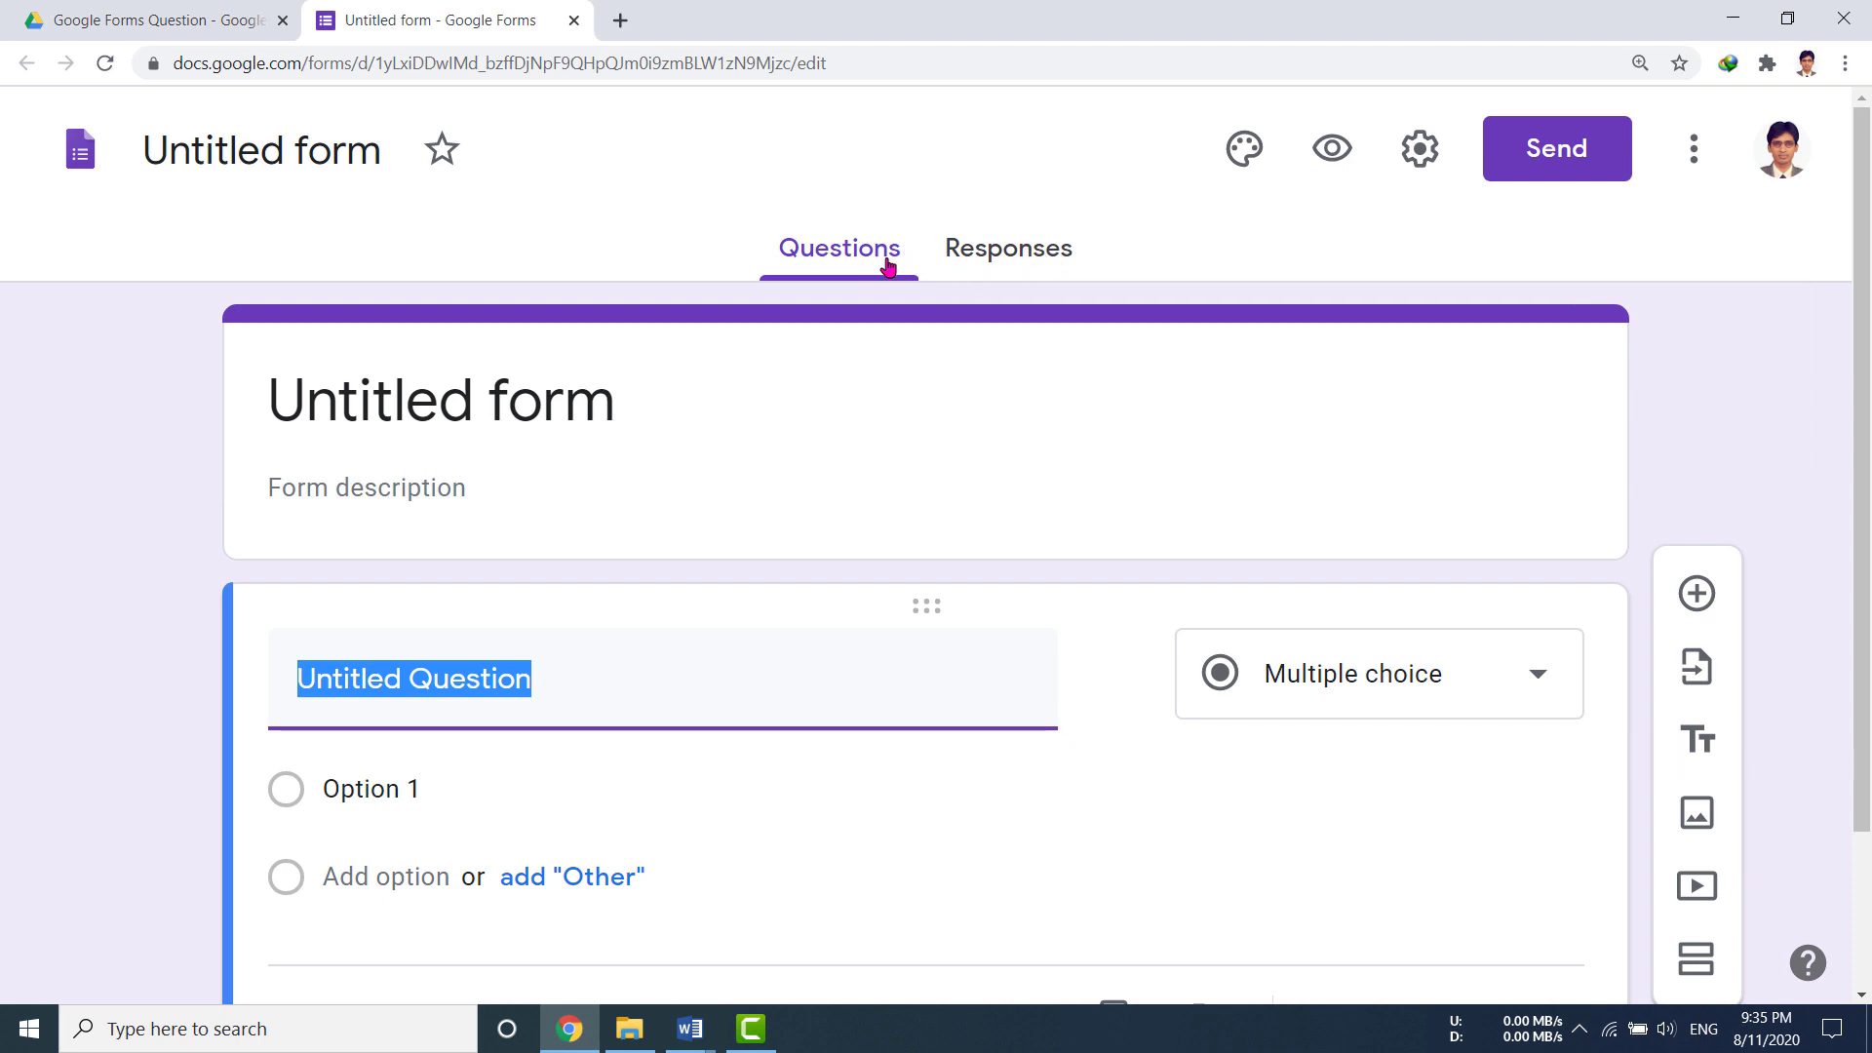
# Step: Title the form 'Online English Exam - 2020' with description 'Subject: English, Marks: 20, Time: 20 Min'
pyautogui.click(484, 414)
pyautogui.write('O')
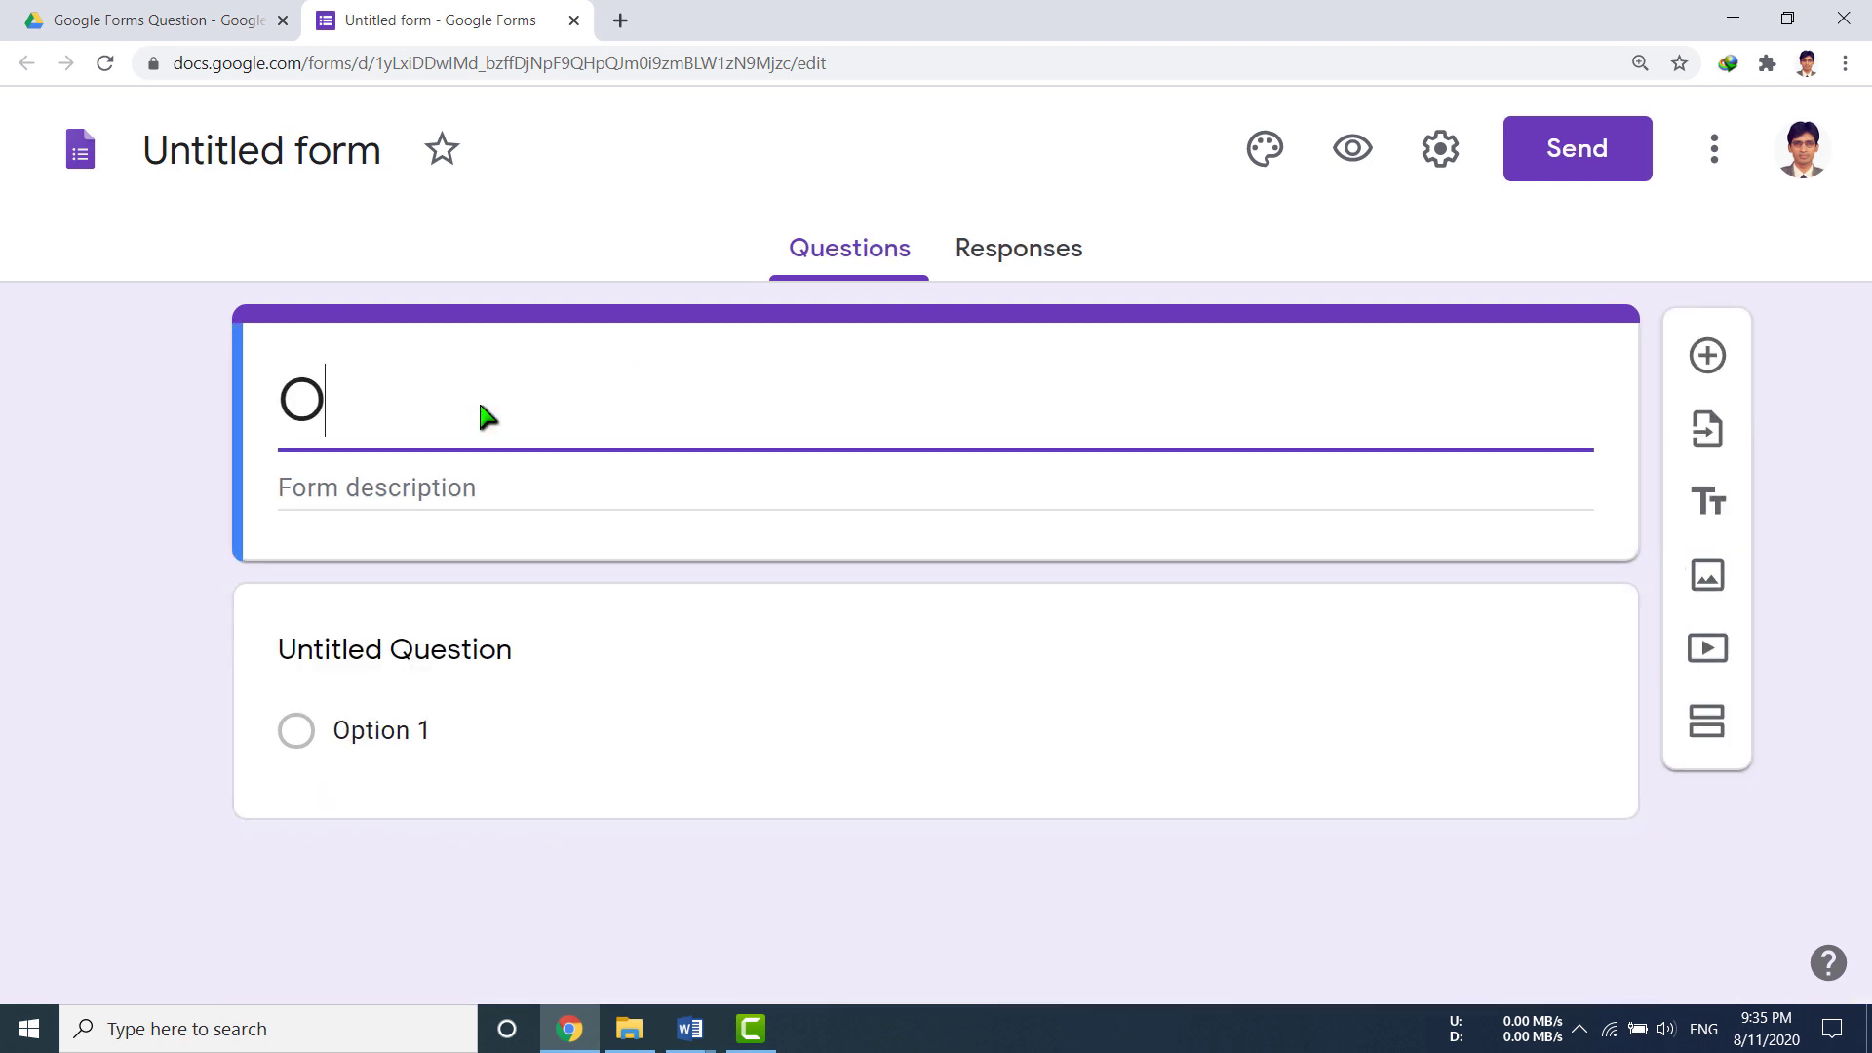
pyautogui.write('nline English ')
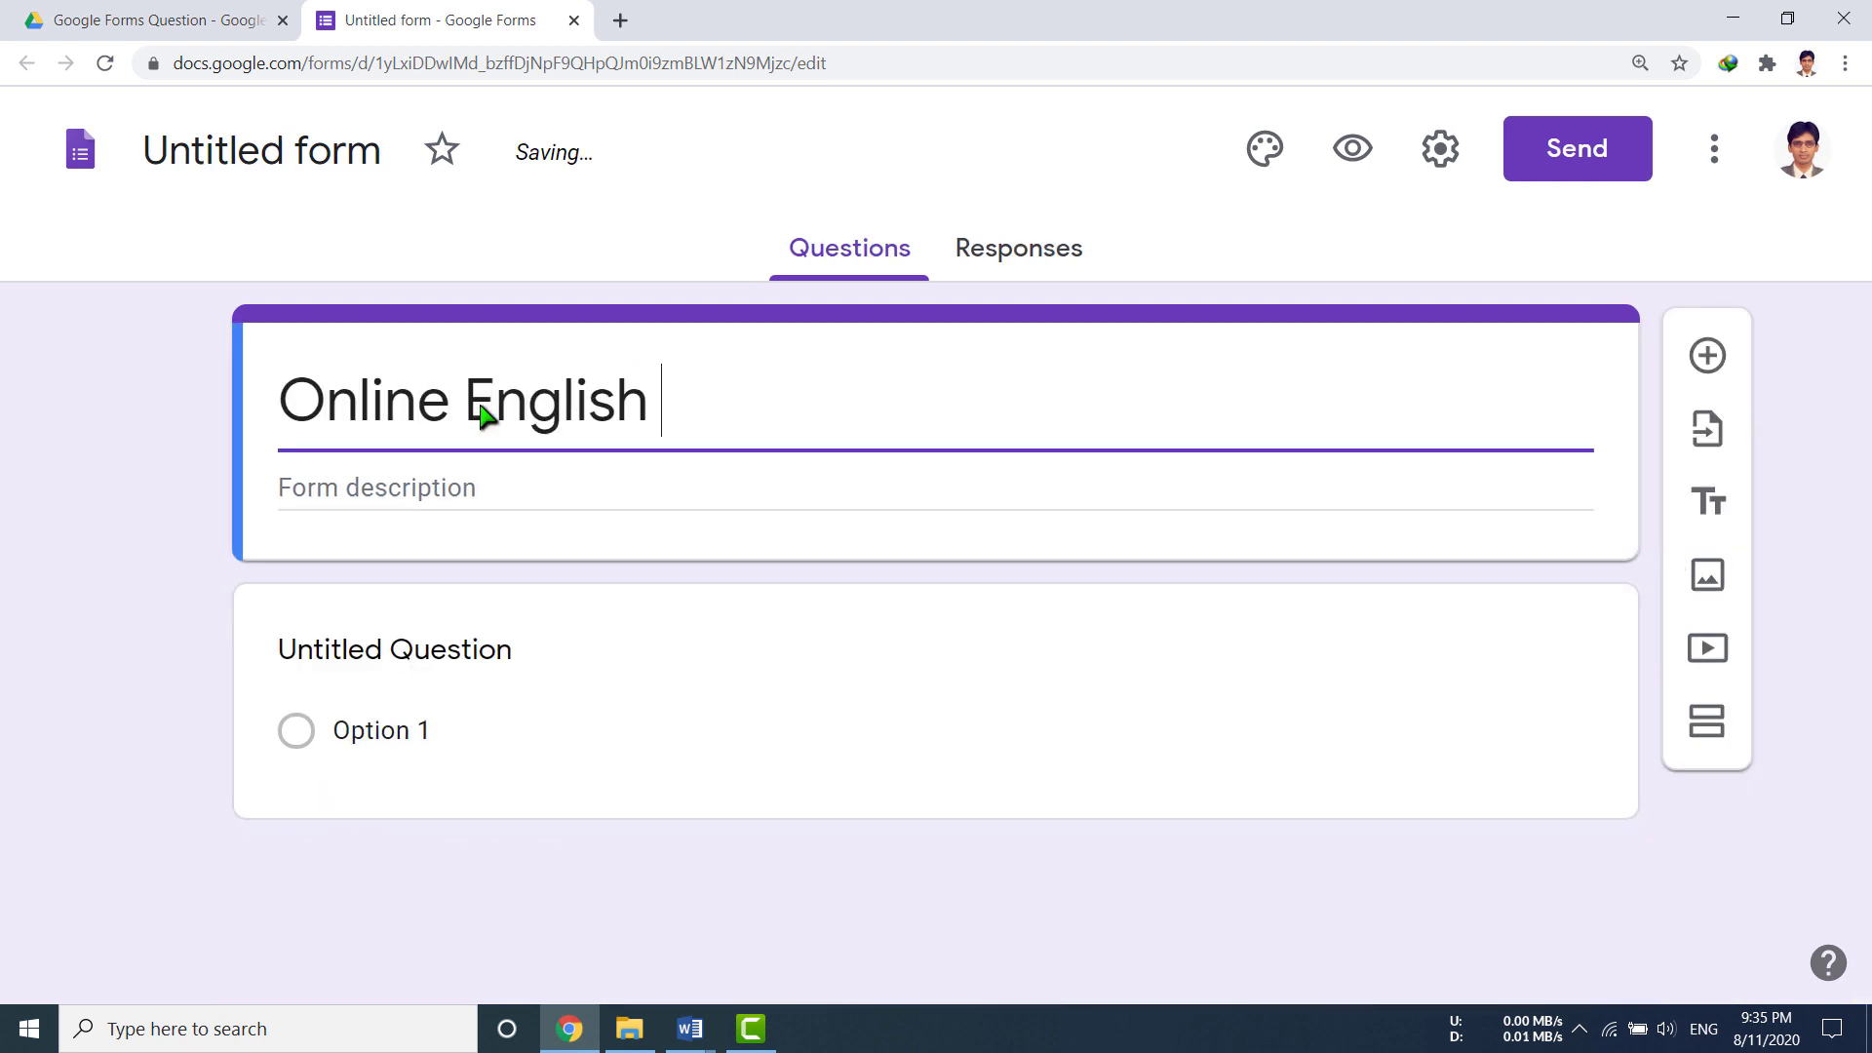
pyautogui.write('Exam - 2020')
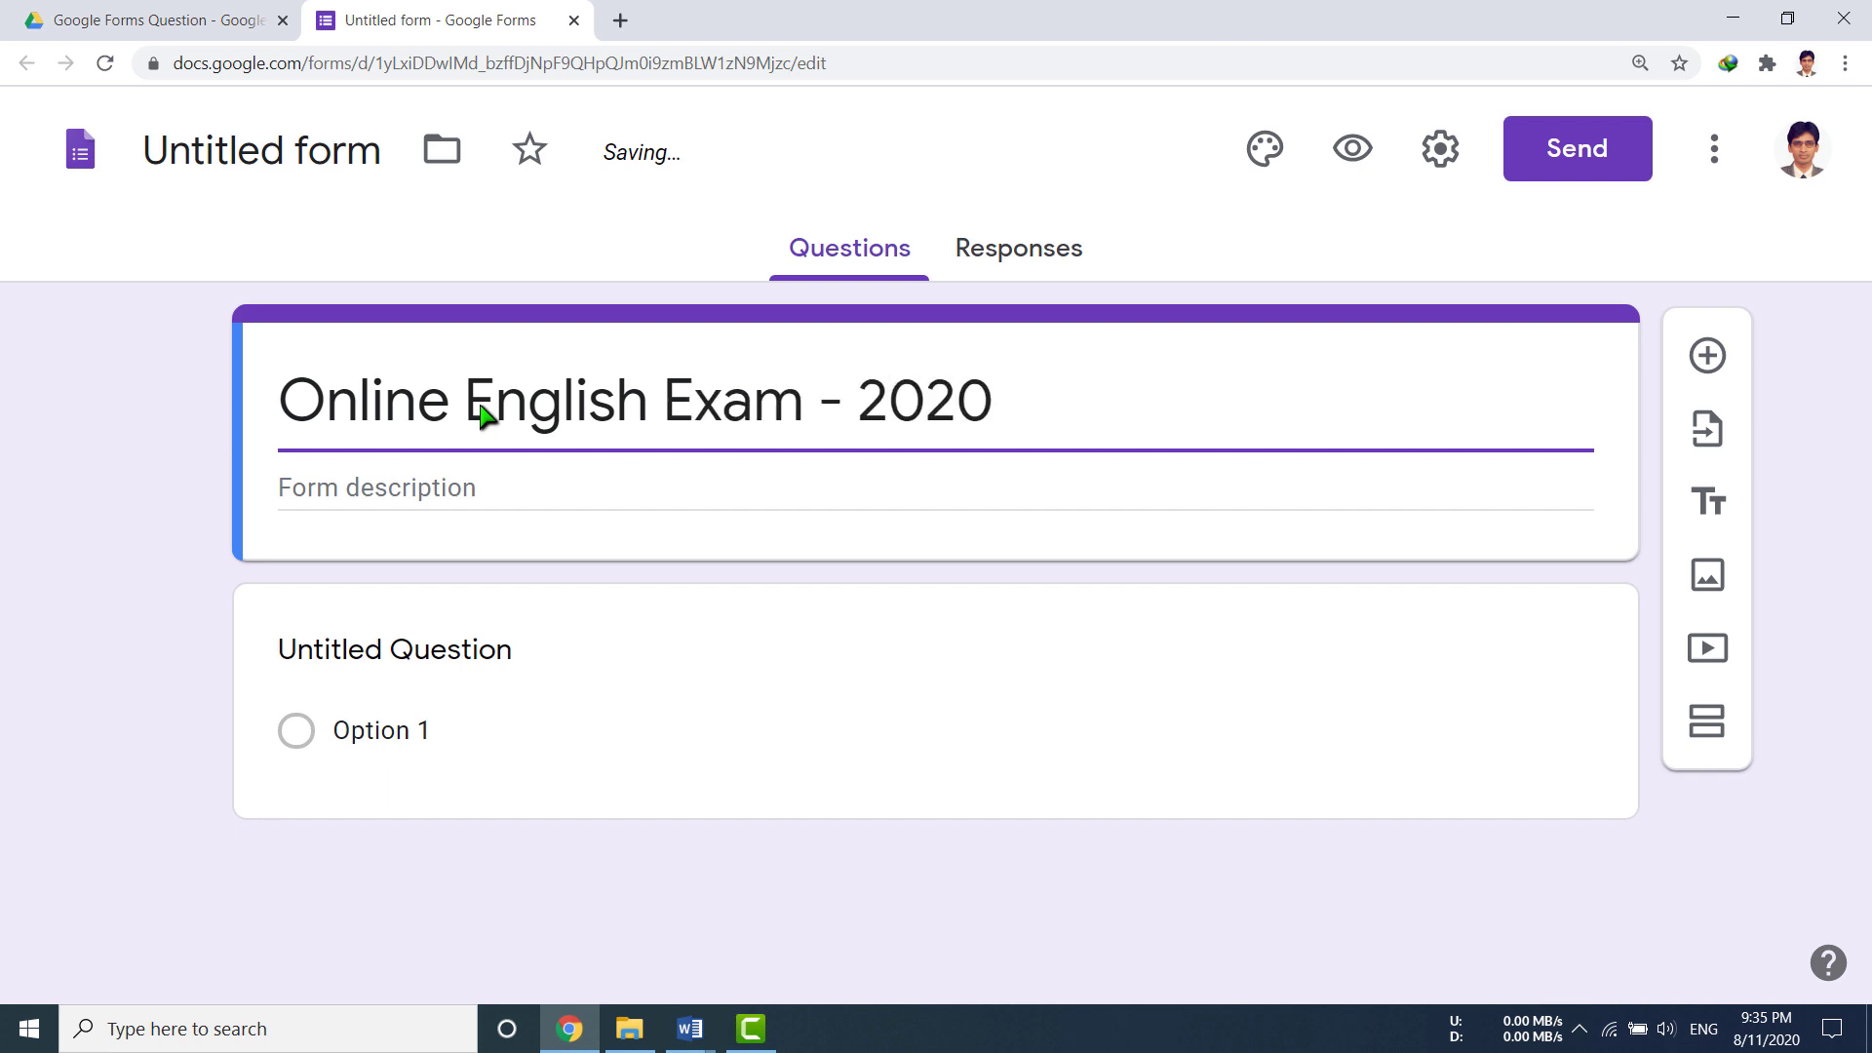
pyautogui.click(444, 490)
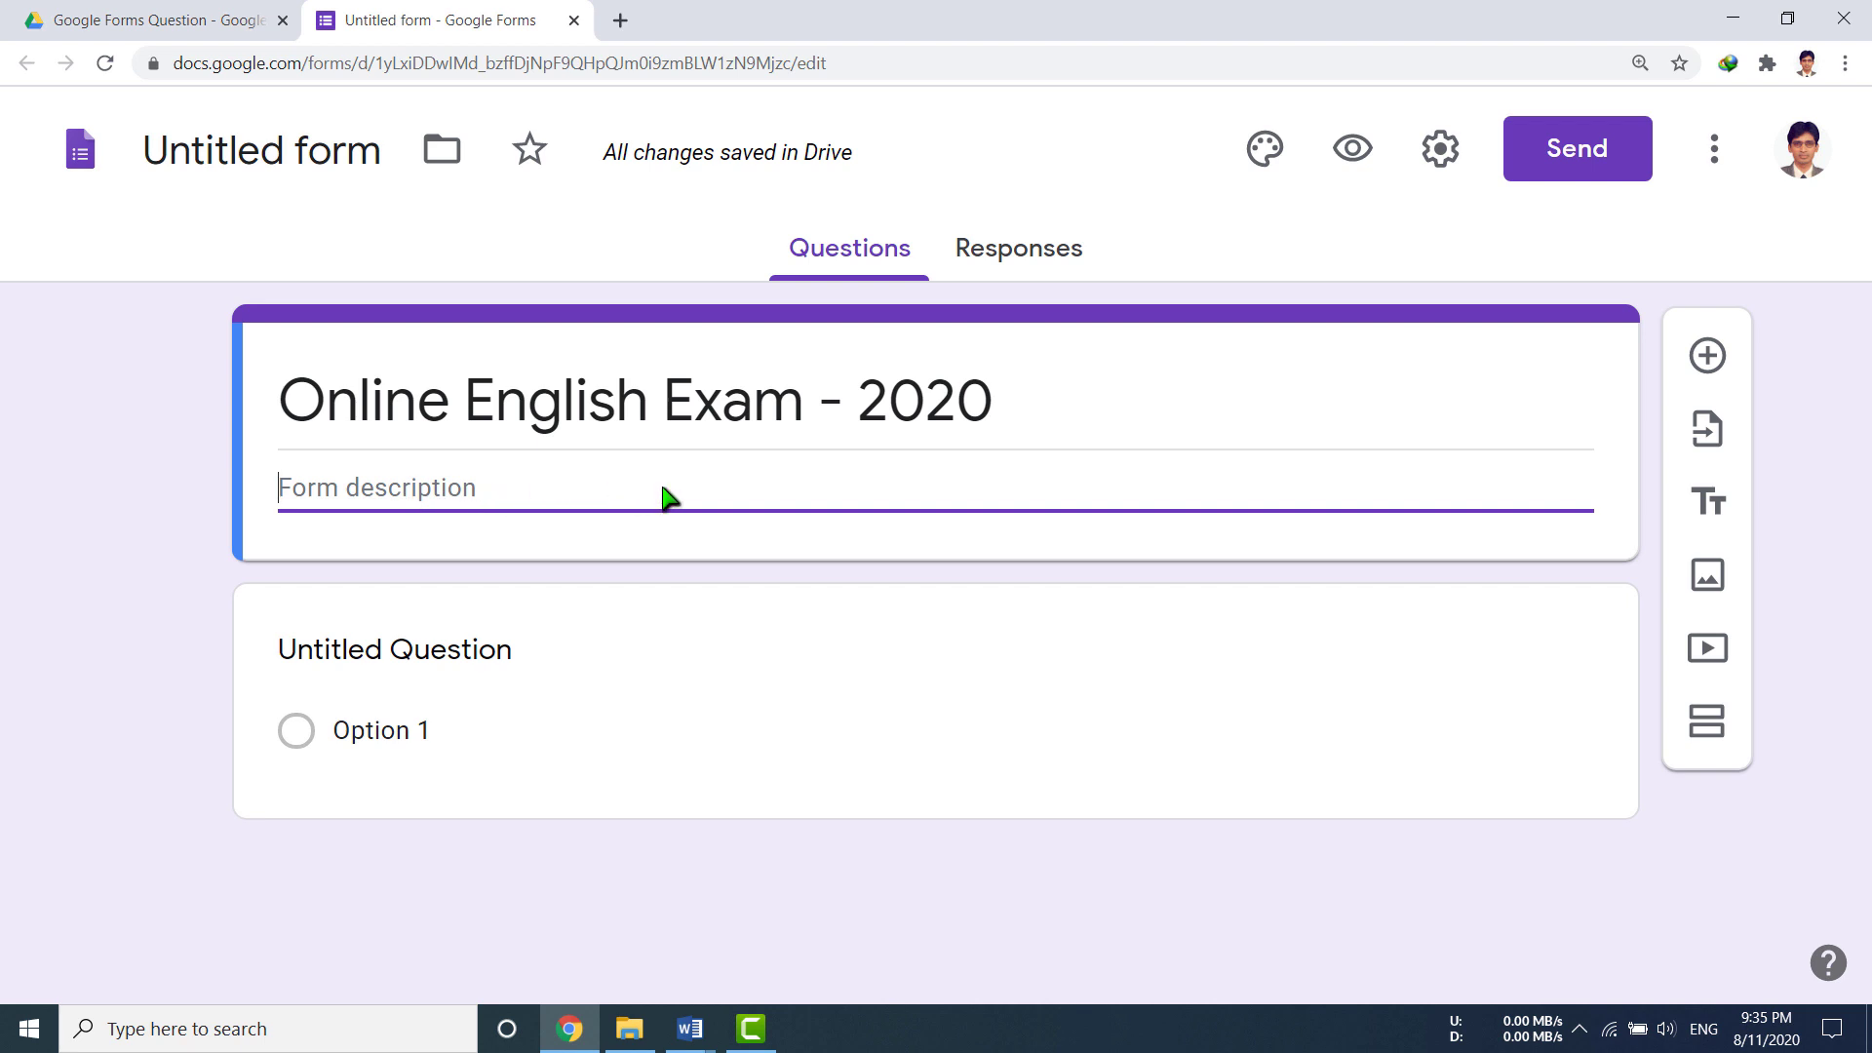
pyautogui.write('Subject:')
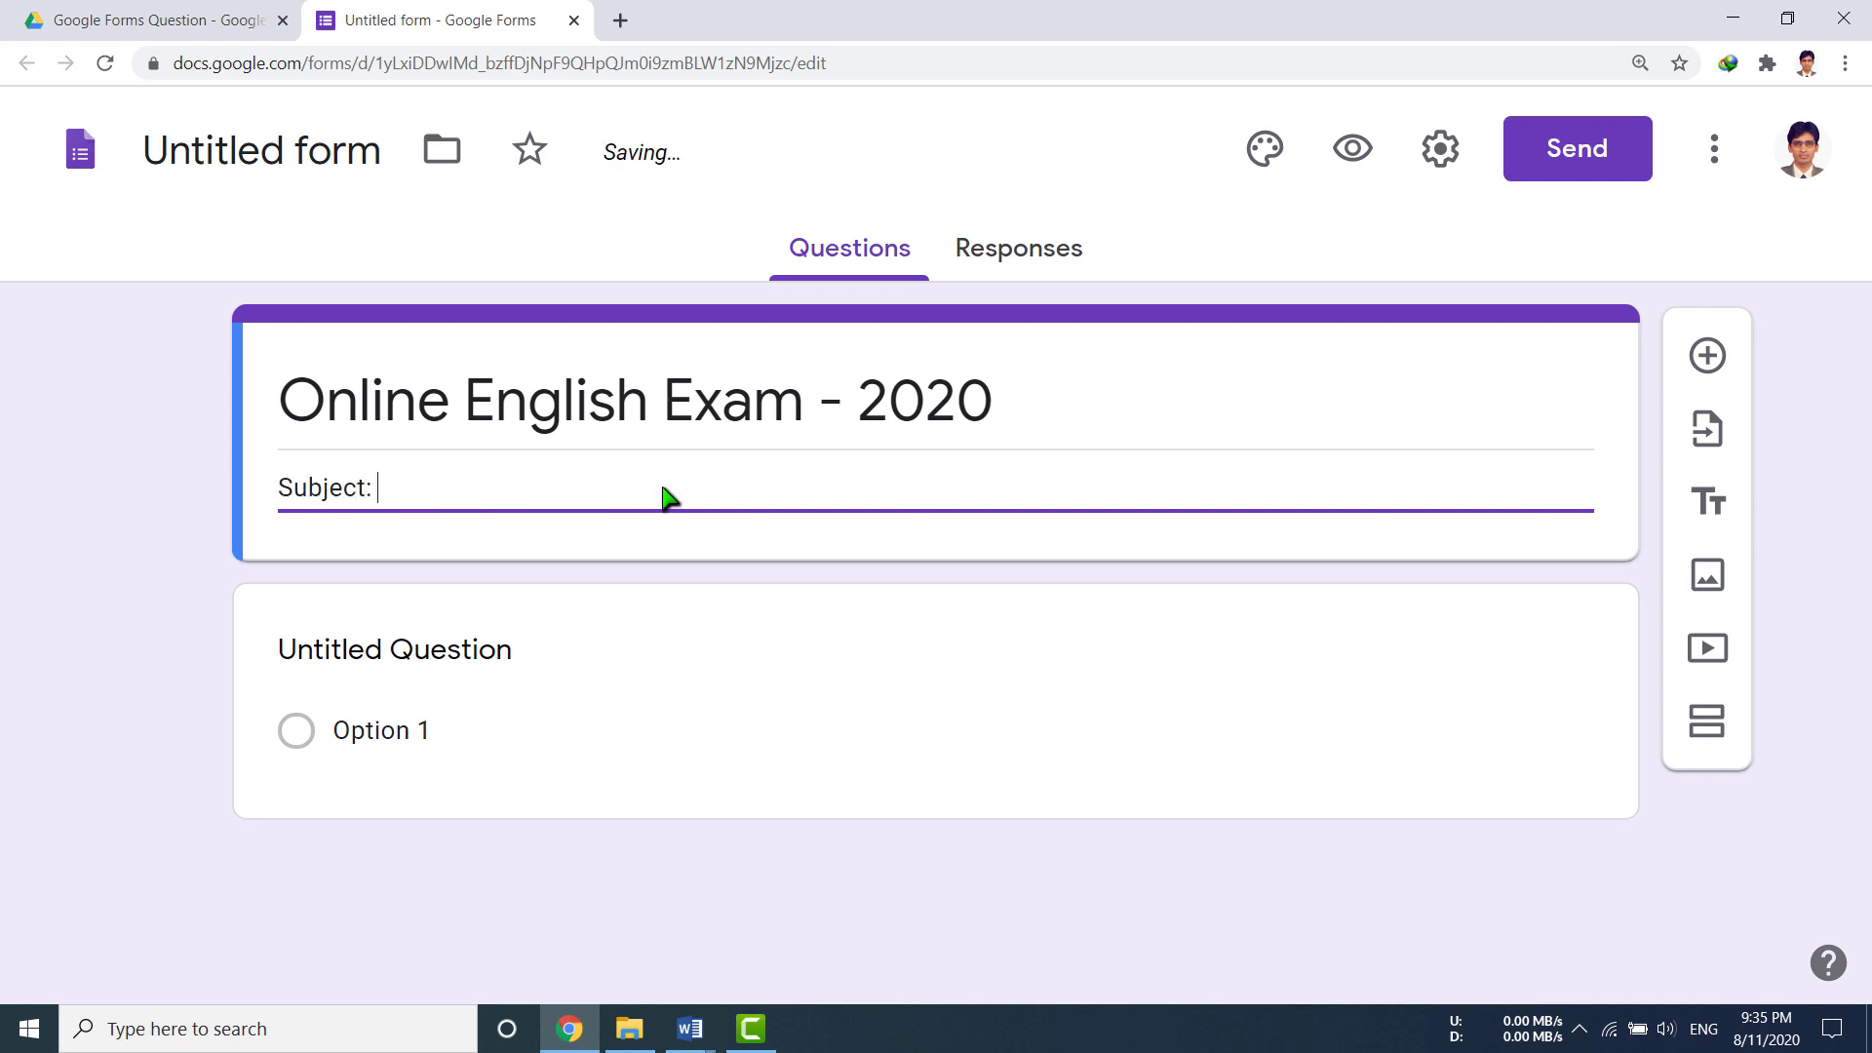
pyautogui.write(' English, Marks: 20, Time')
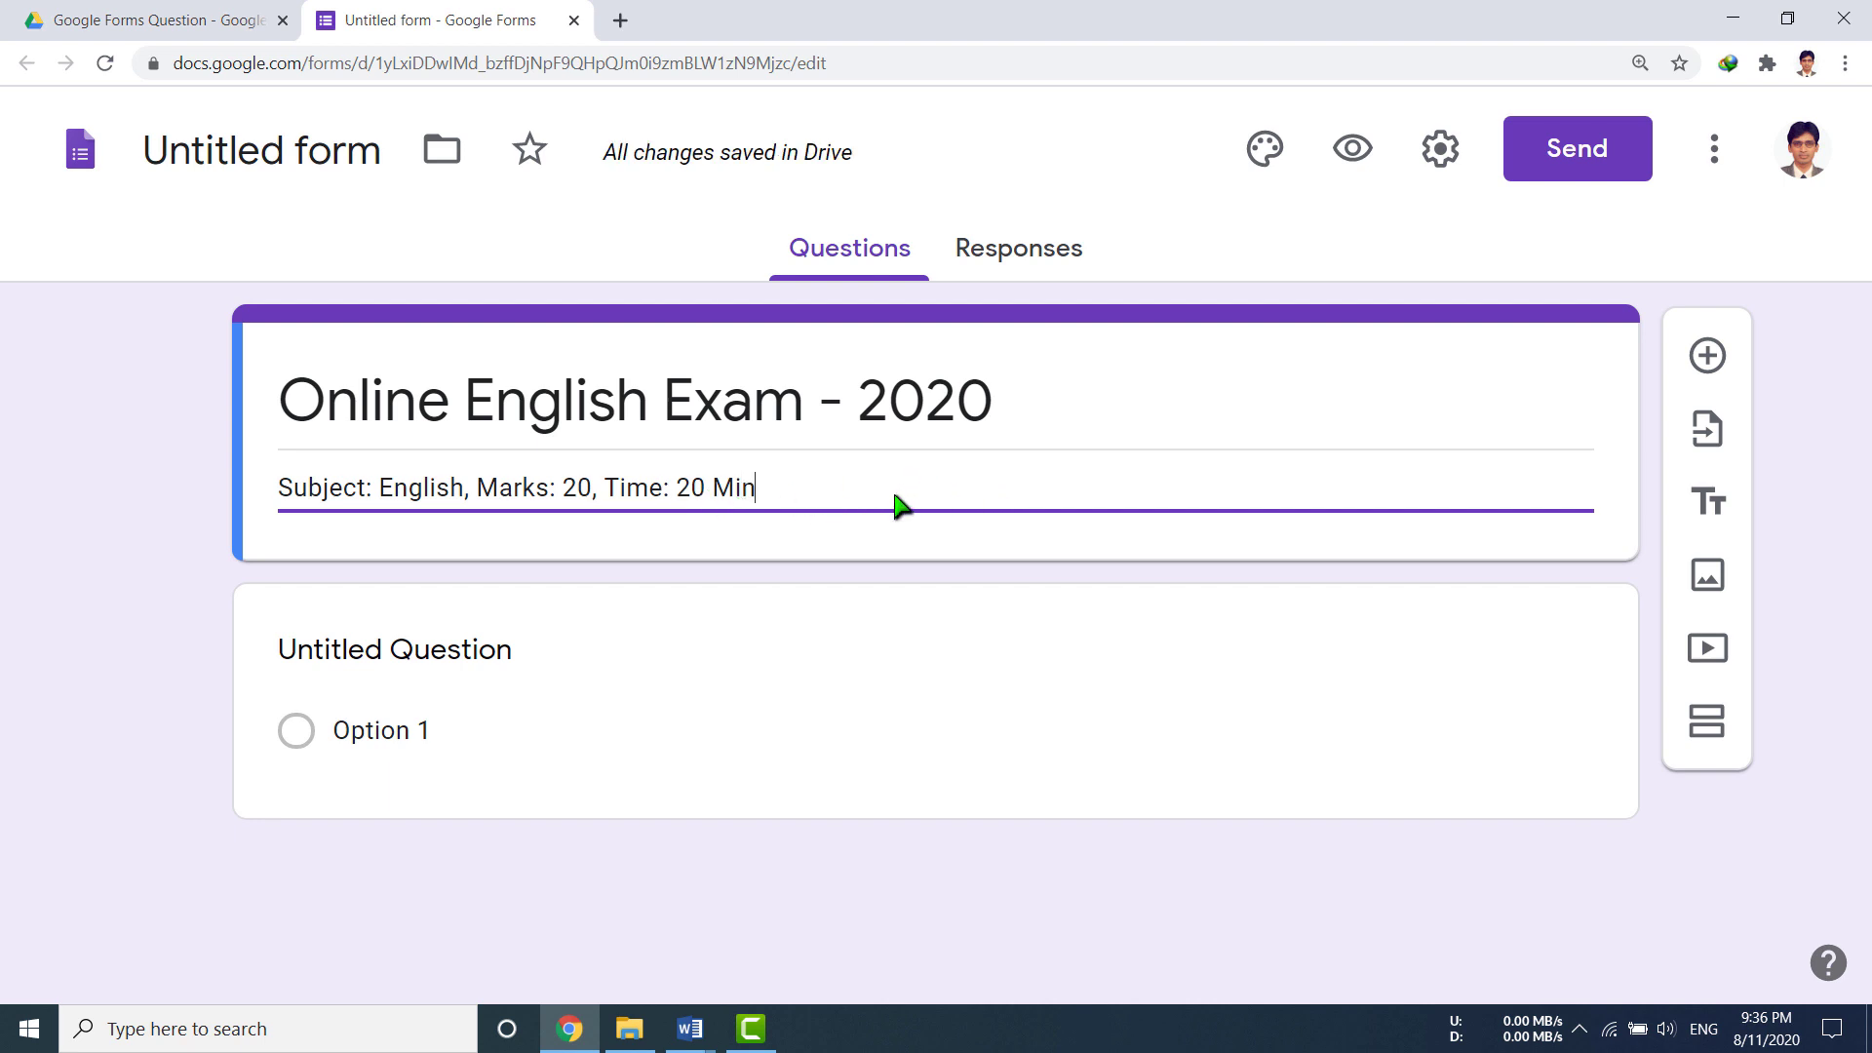
pyautogui.write(': 20 Min')
pyautogui.press('Return')
pyautogui.press('Return')
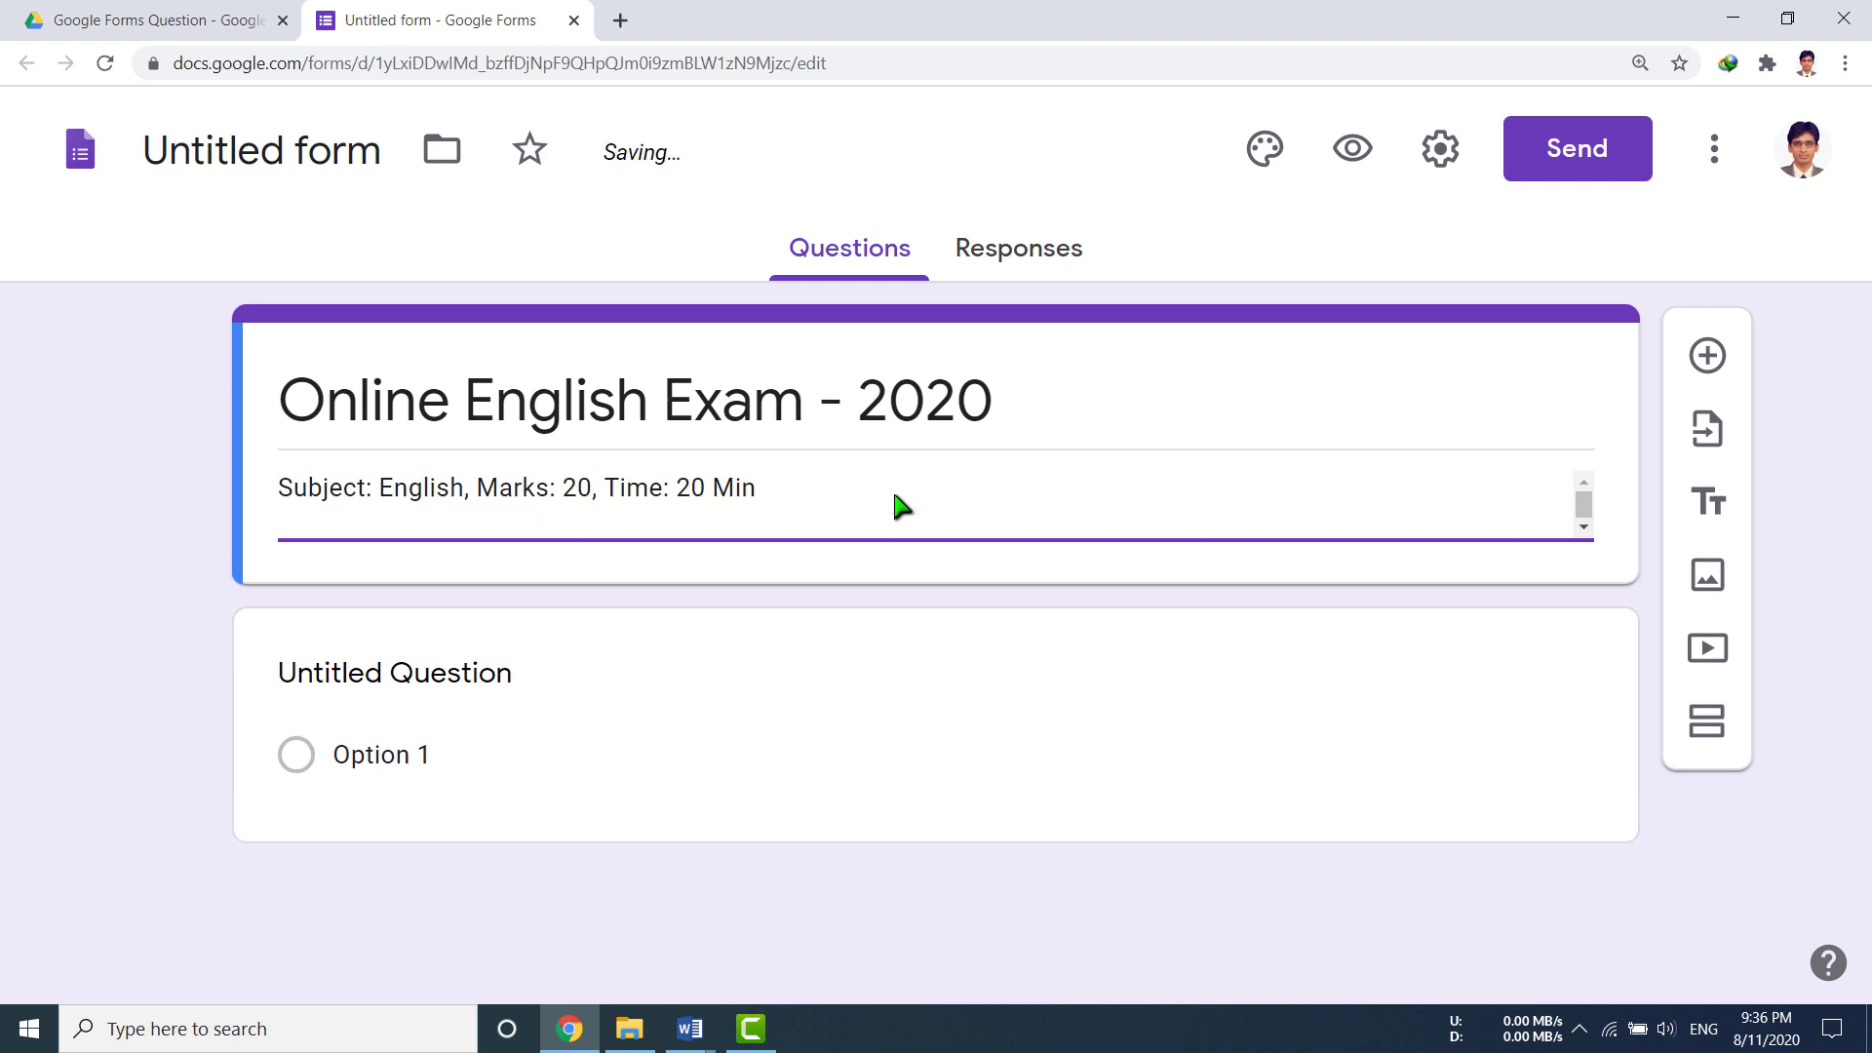
pyautogui.press('BackSpace')
pyautogui.press('BackSpace')
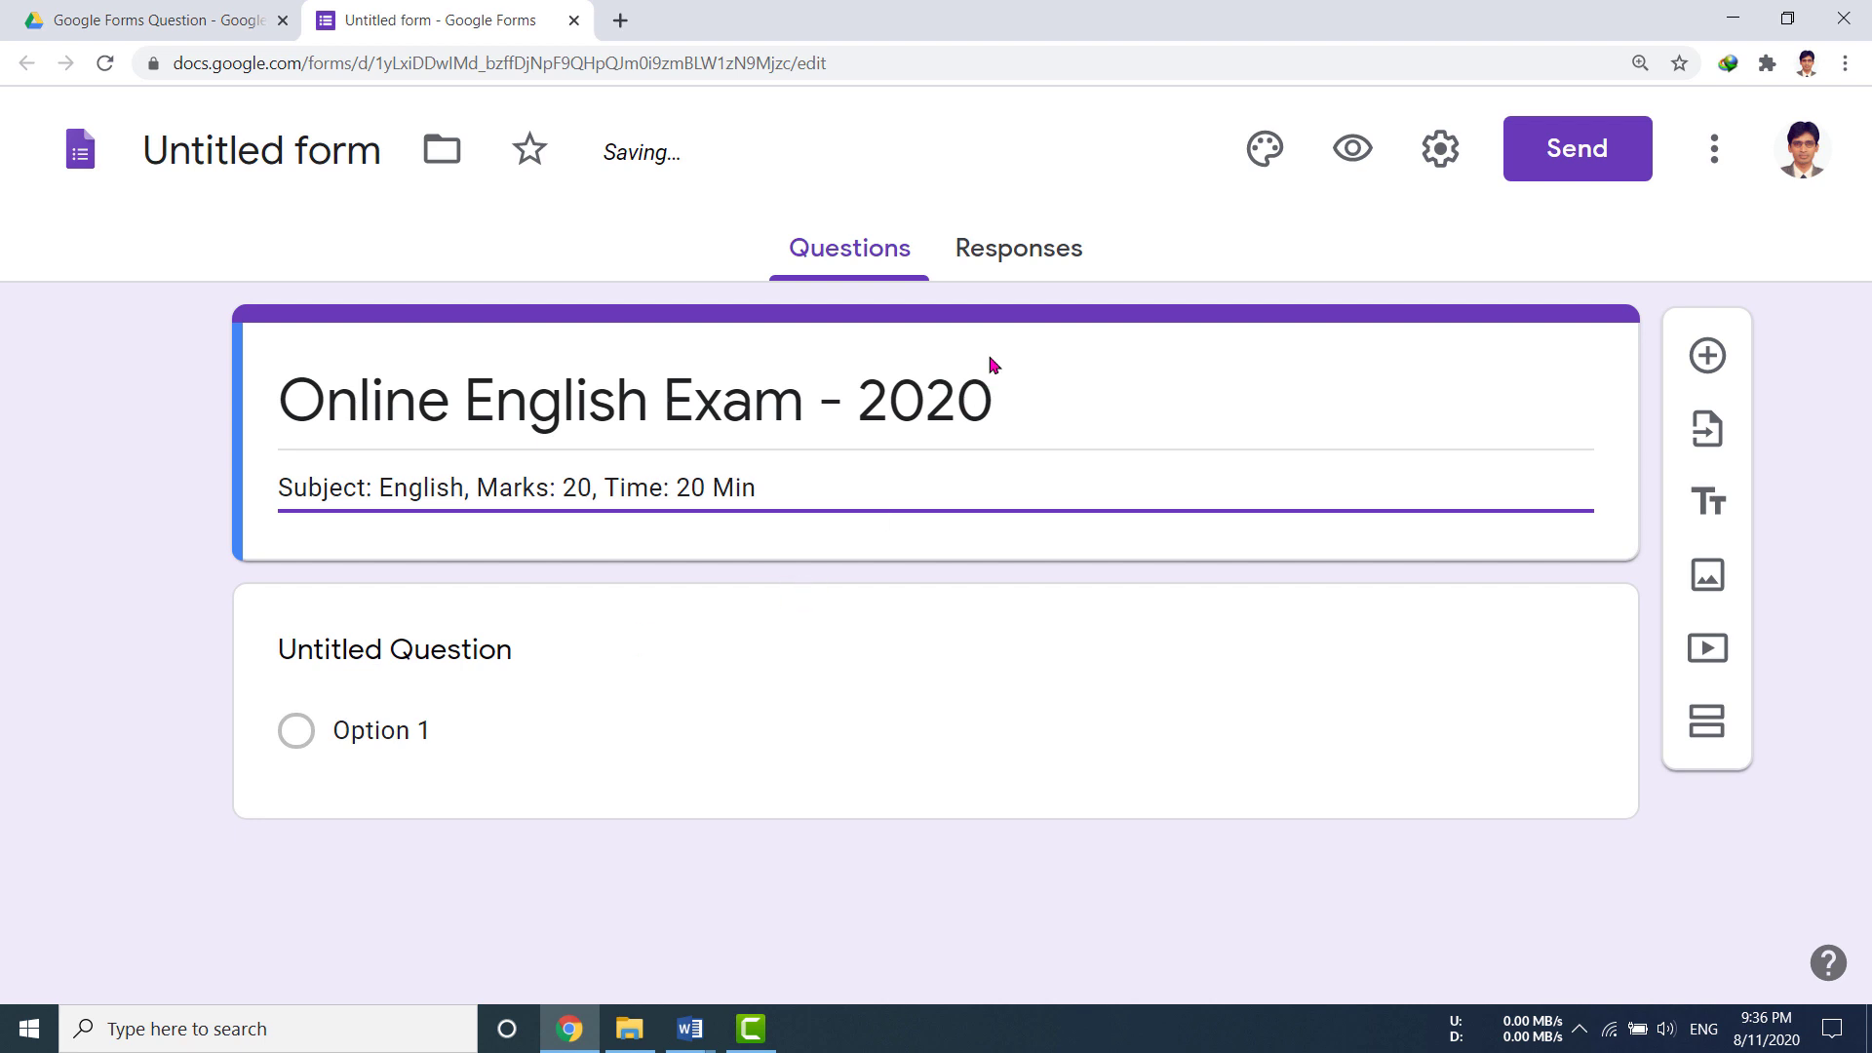
# Step: Rename the form file from Untitled form to 'Online English Exam - 2020'
pyautogui.tripleClick(749, 417)
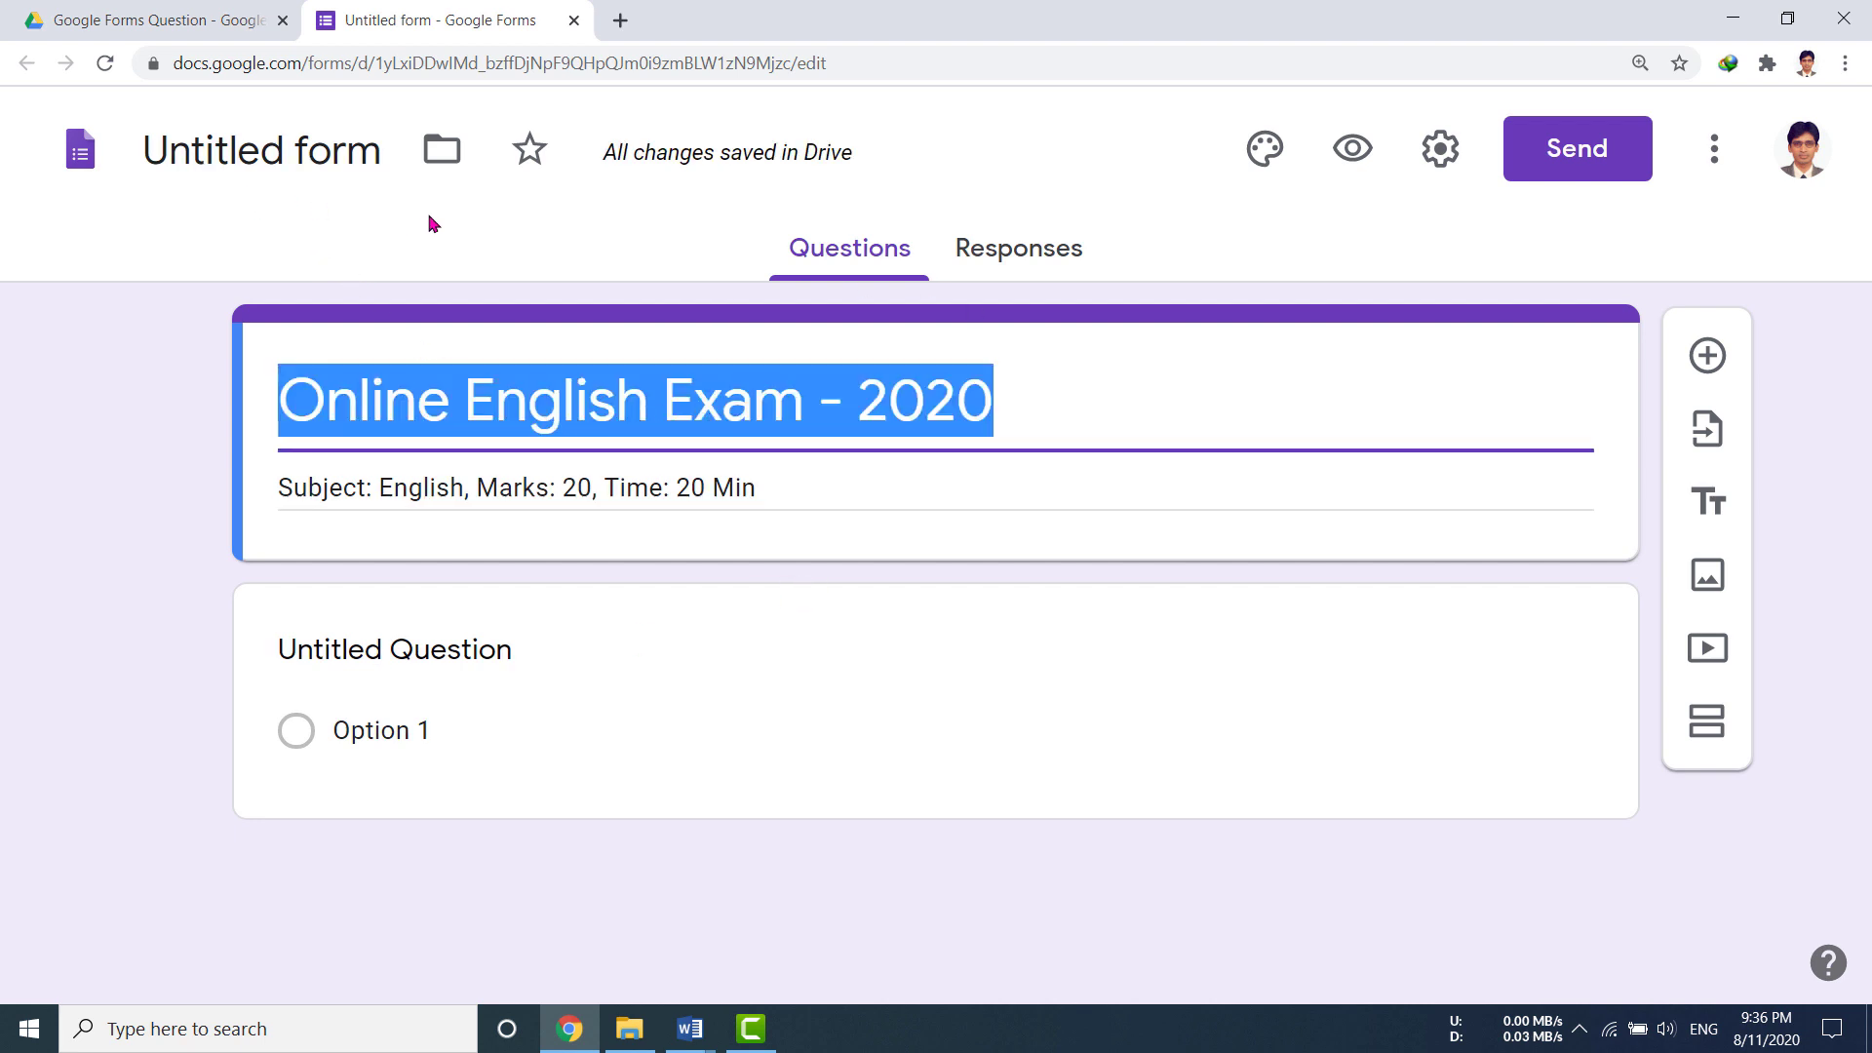
pyautogui.click(226, 160)
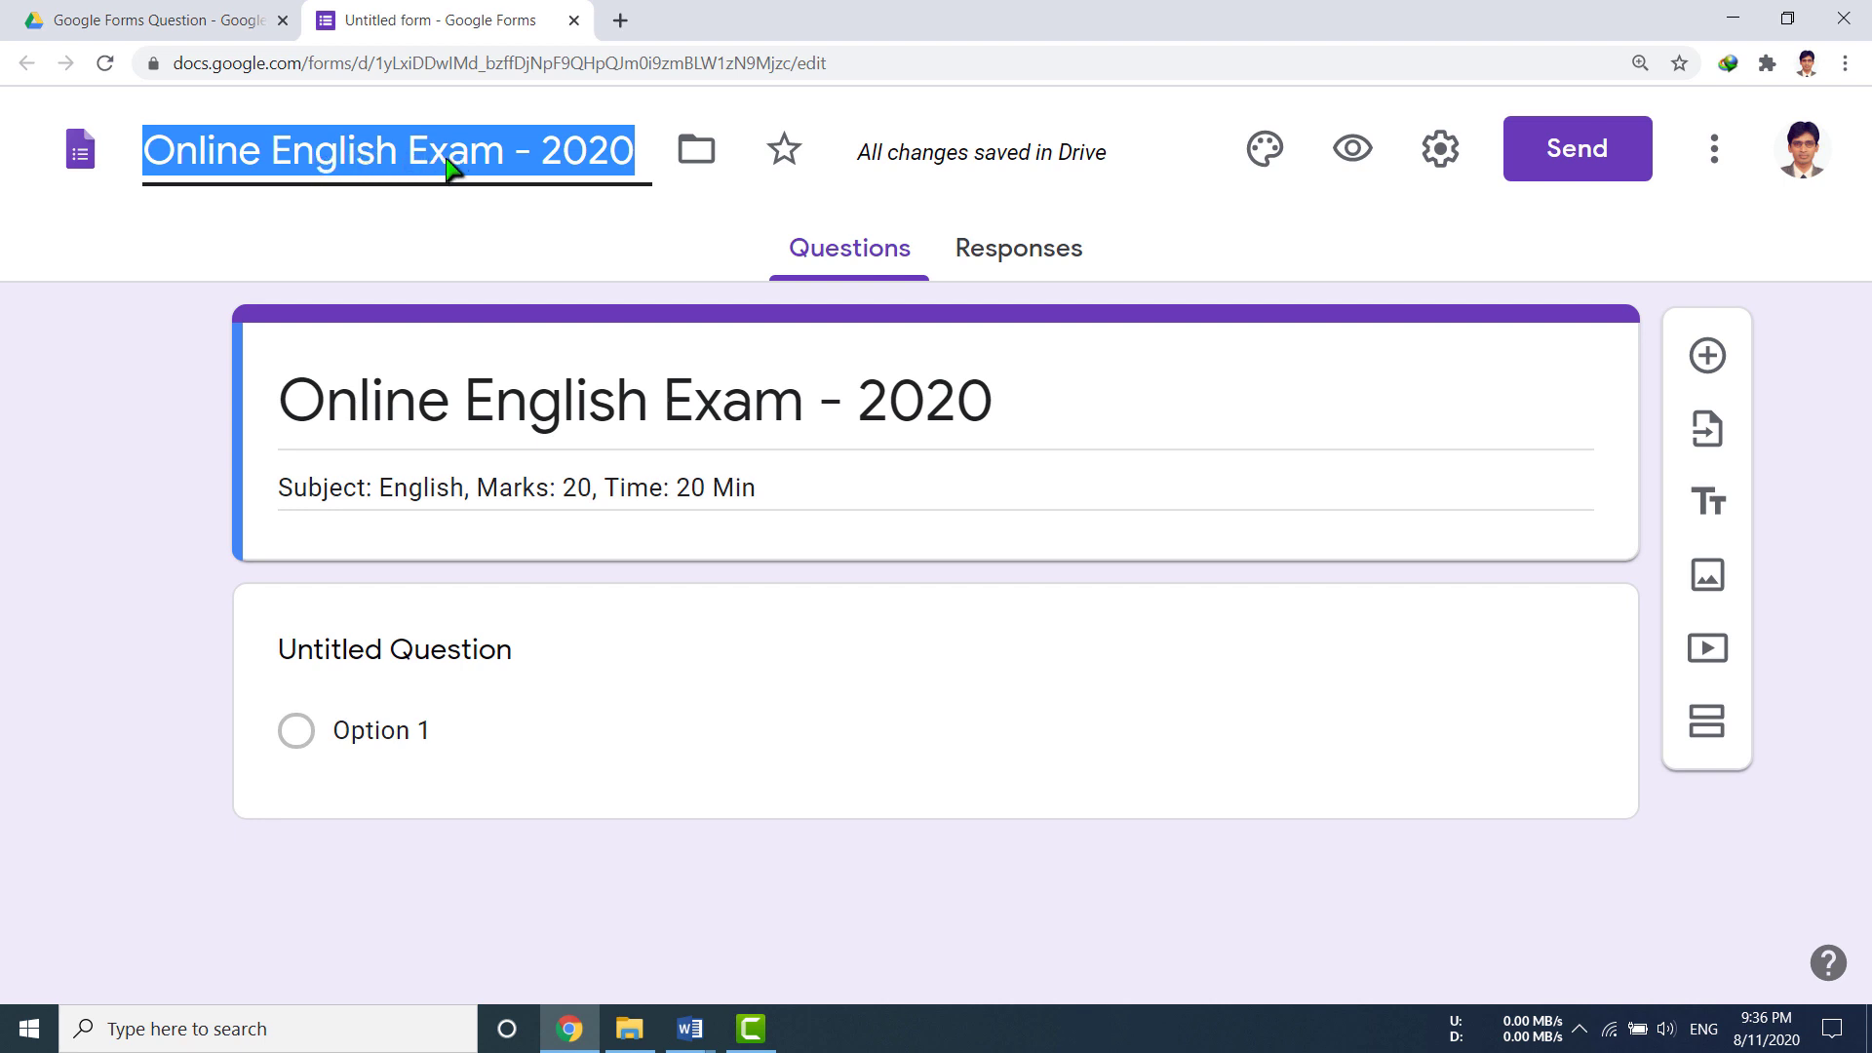
pyautogui.click(408, 653)
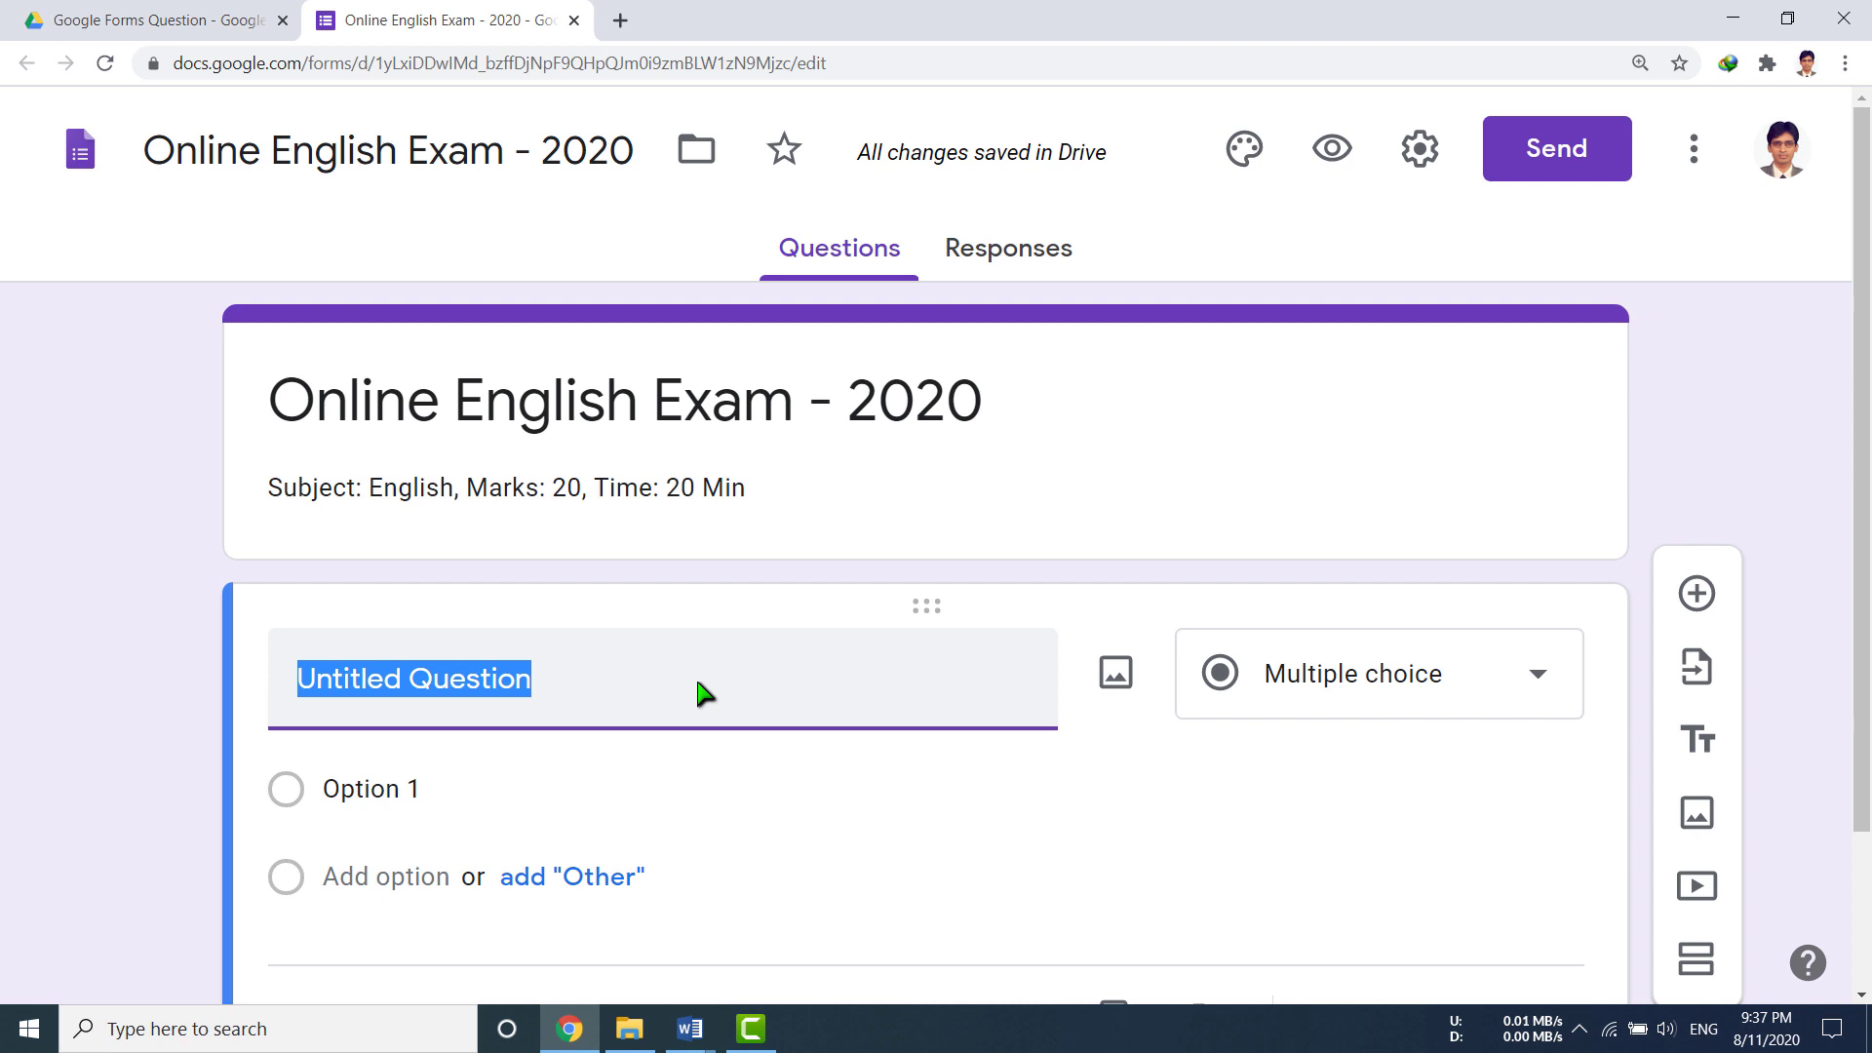
# Step: Title the first question 'Full Name of Student:' and make it a short answer
pyautogui.write('Full Name')
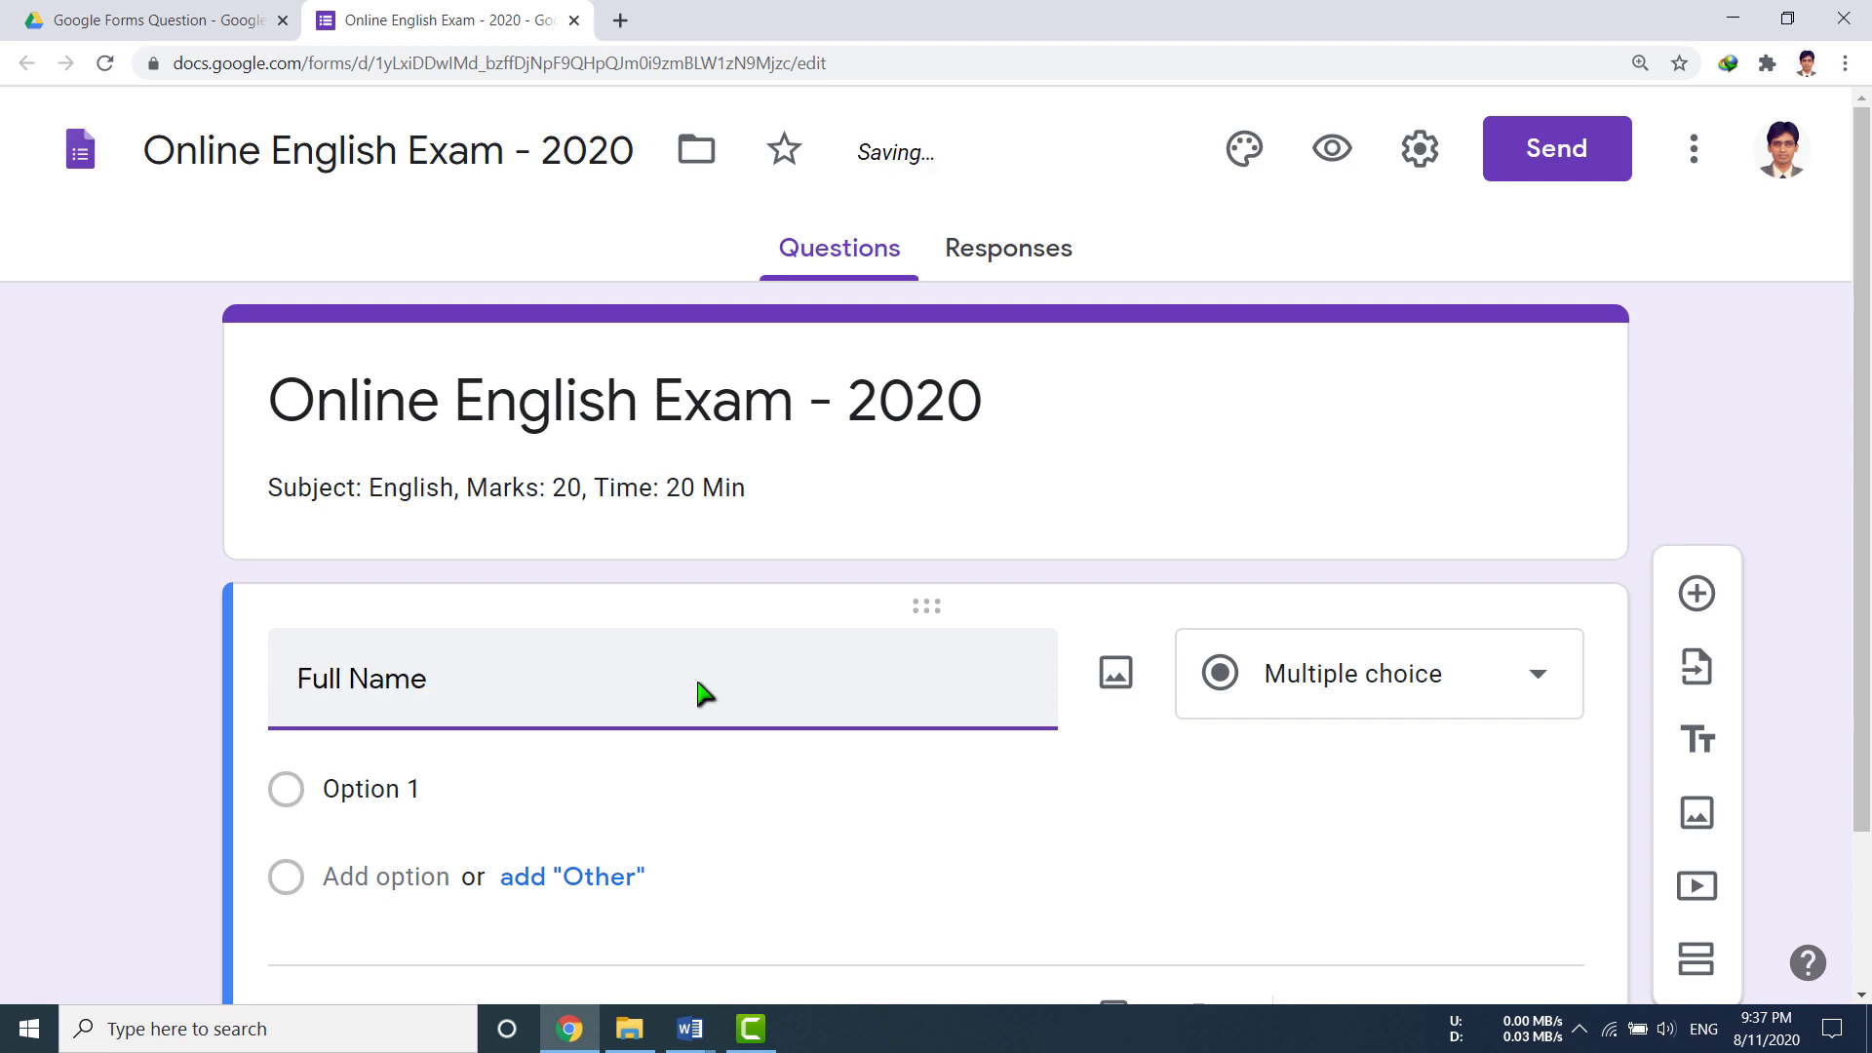
pyautogui.write(' of Student:')
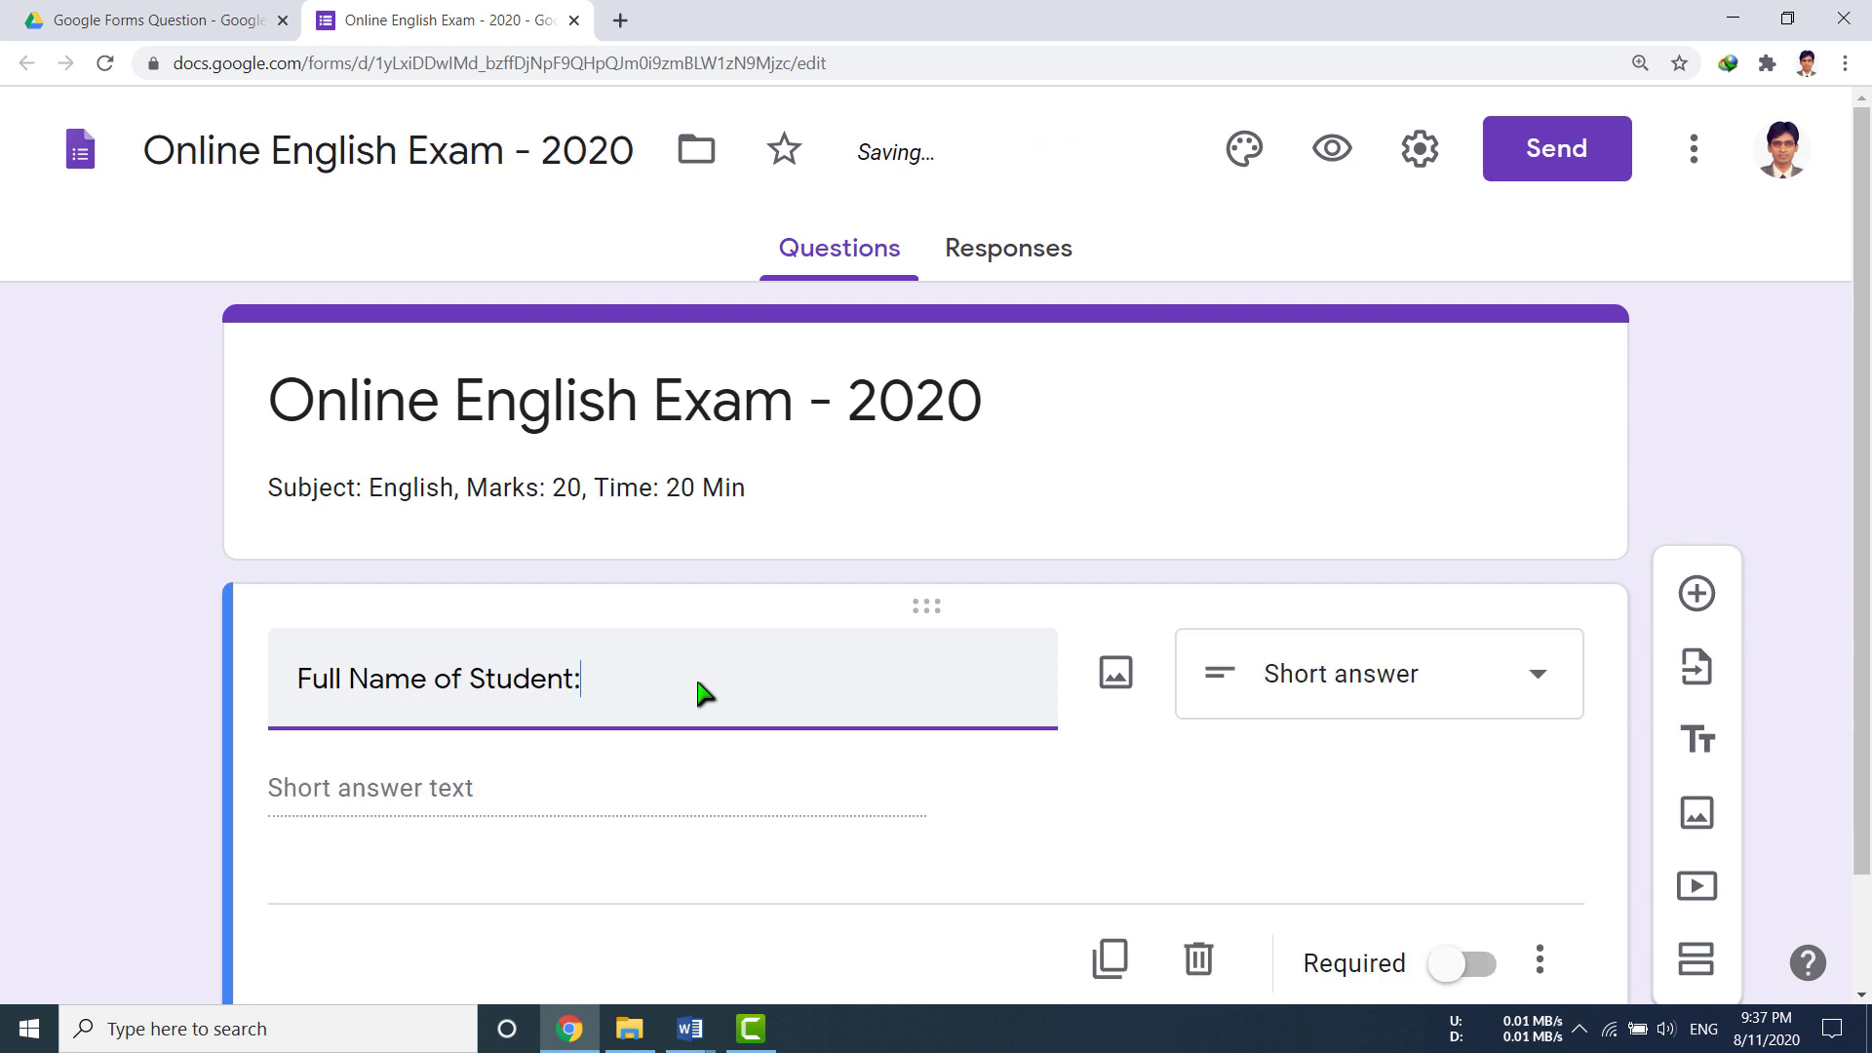
pyautogui.scroll(-2, 1099, 757)
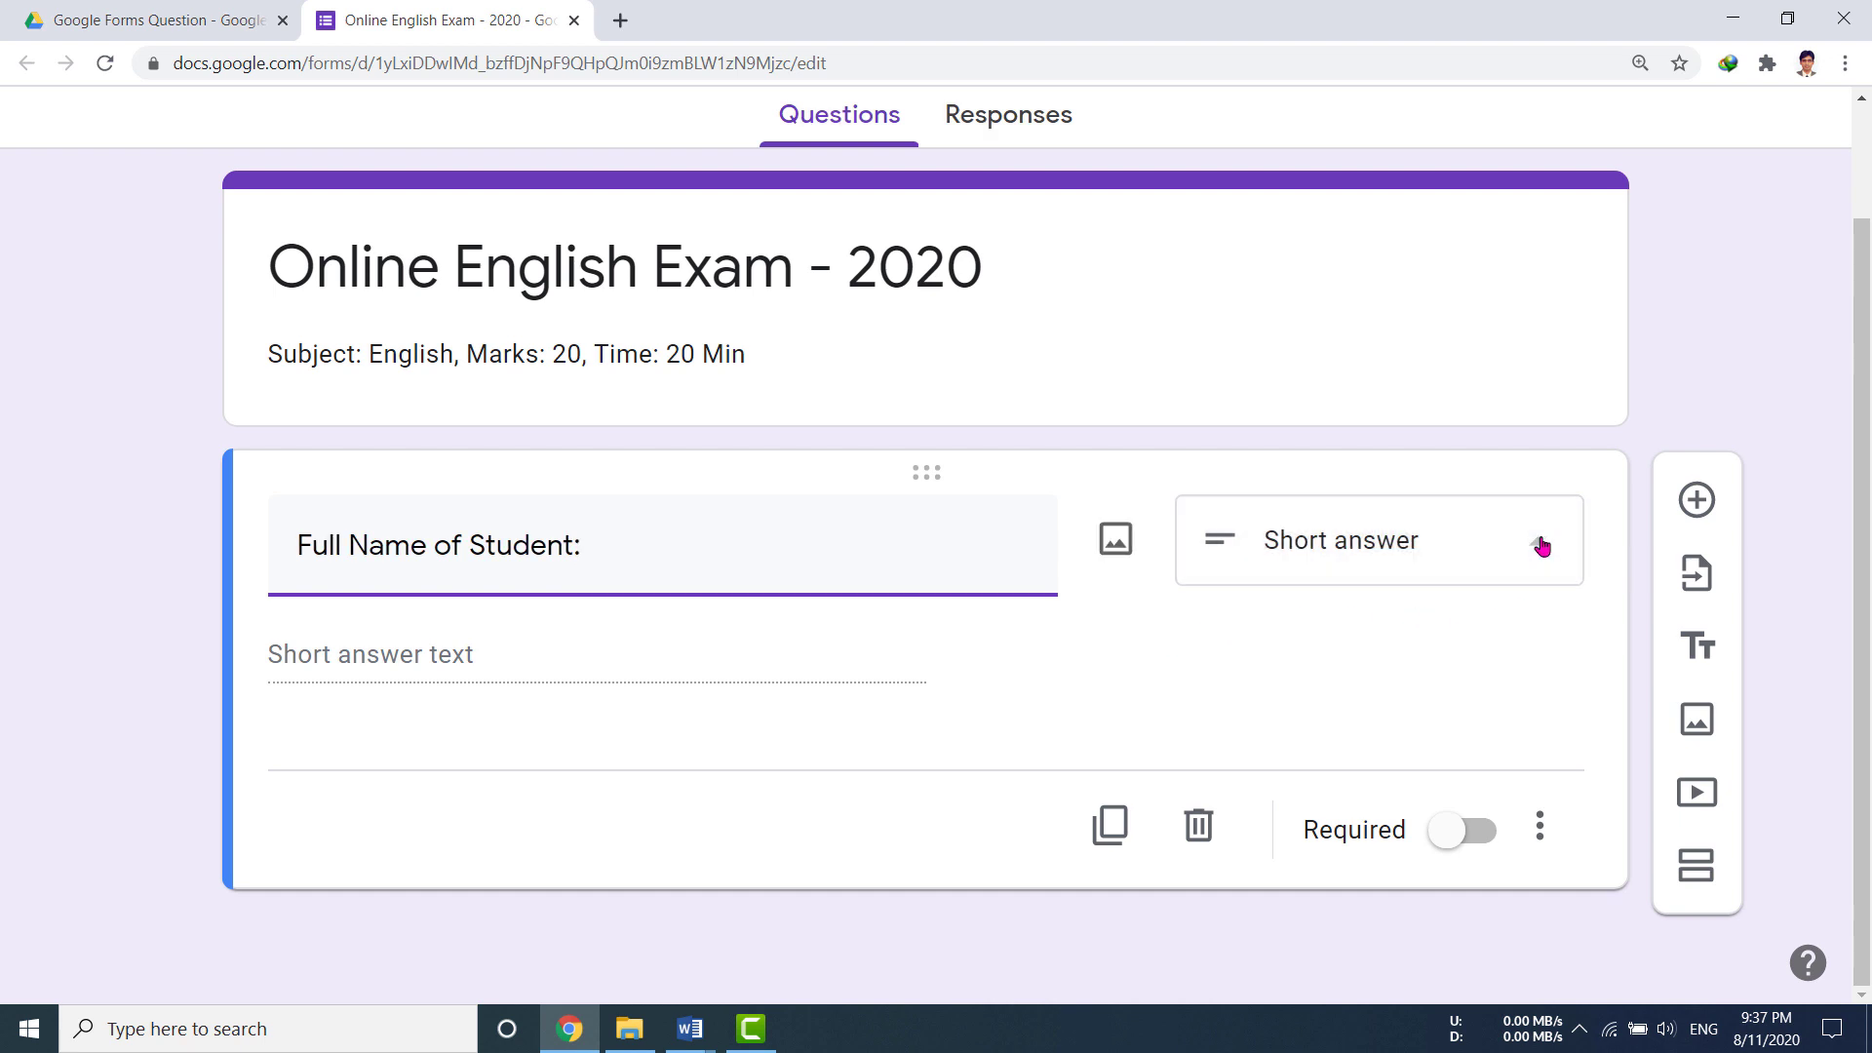
pyautogui.click(1542, 546)
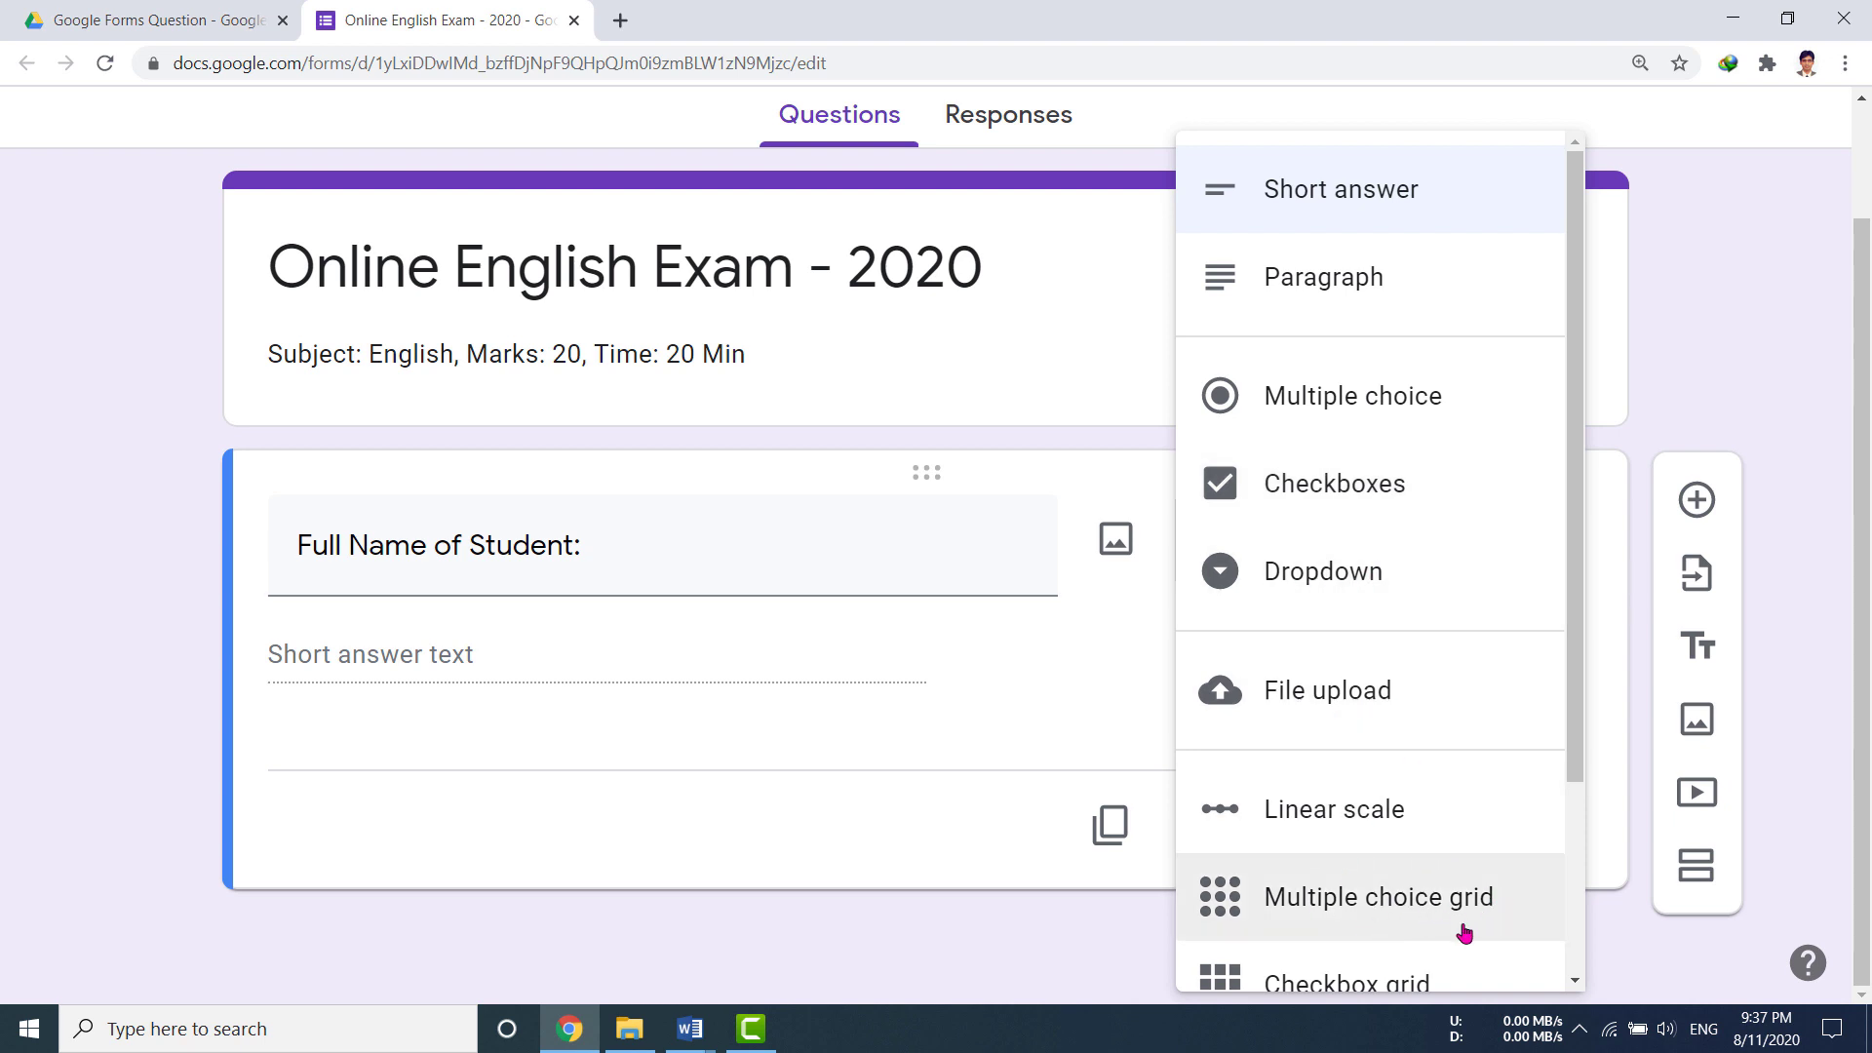
pyautogui.scroll(-3, 1349, 971)
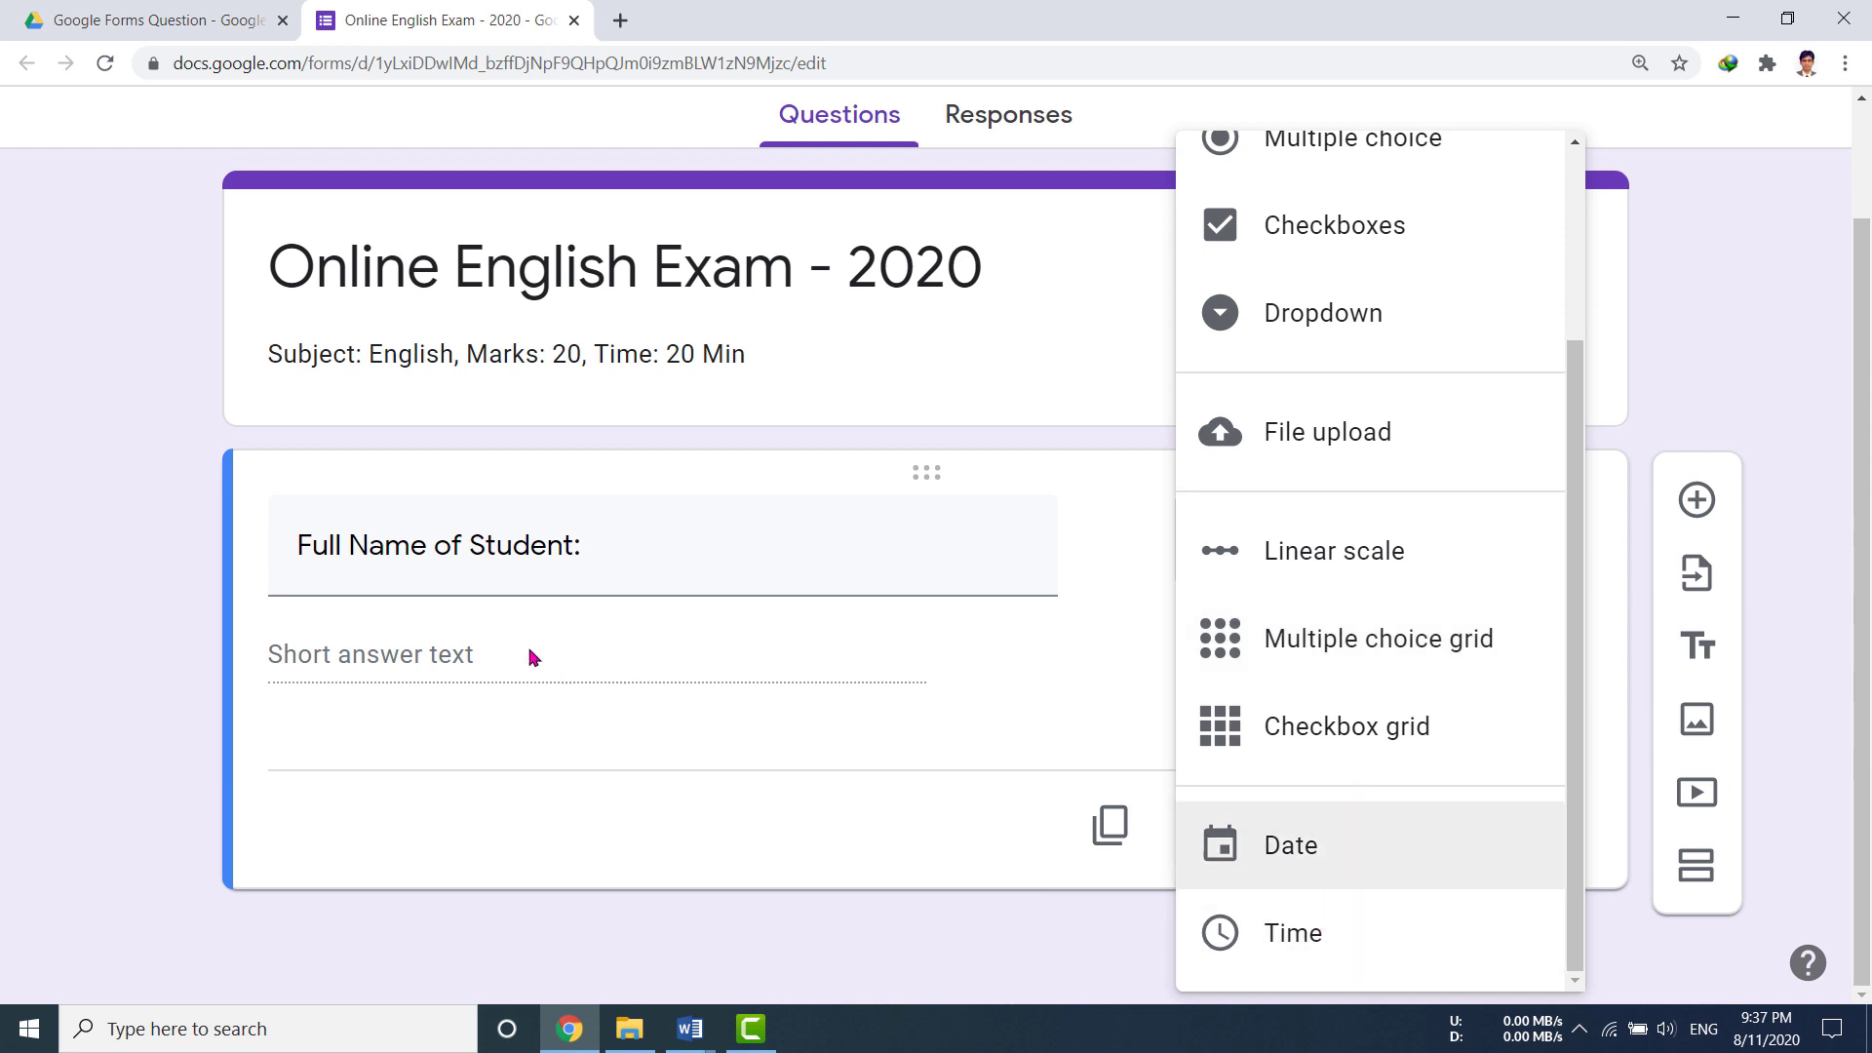
pyautogui.scroll(5, 1346, 549)
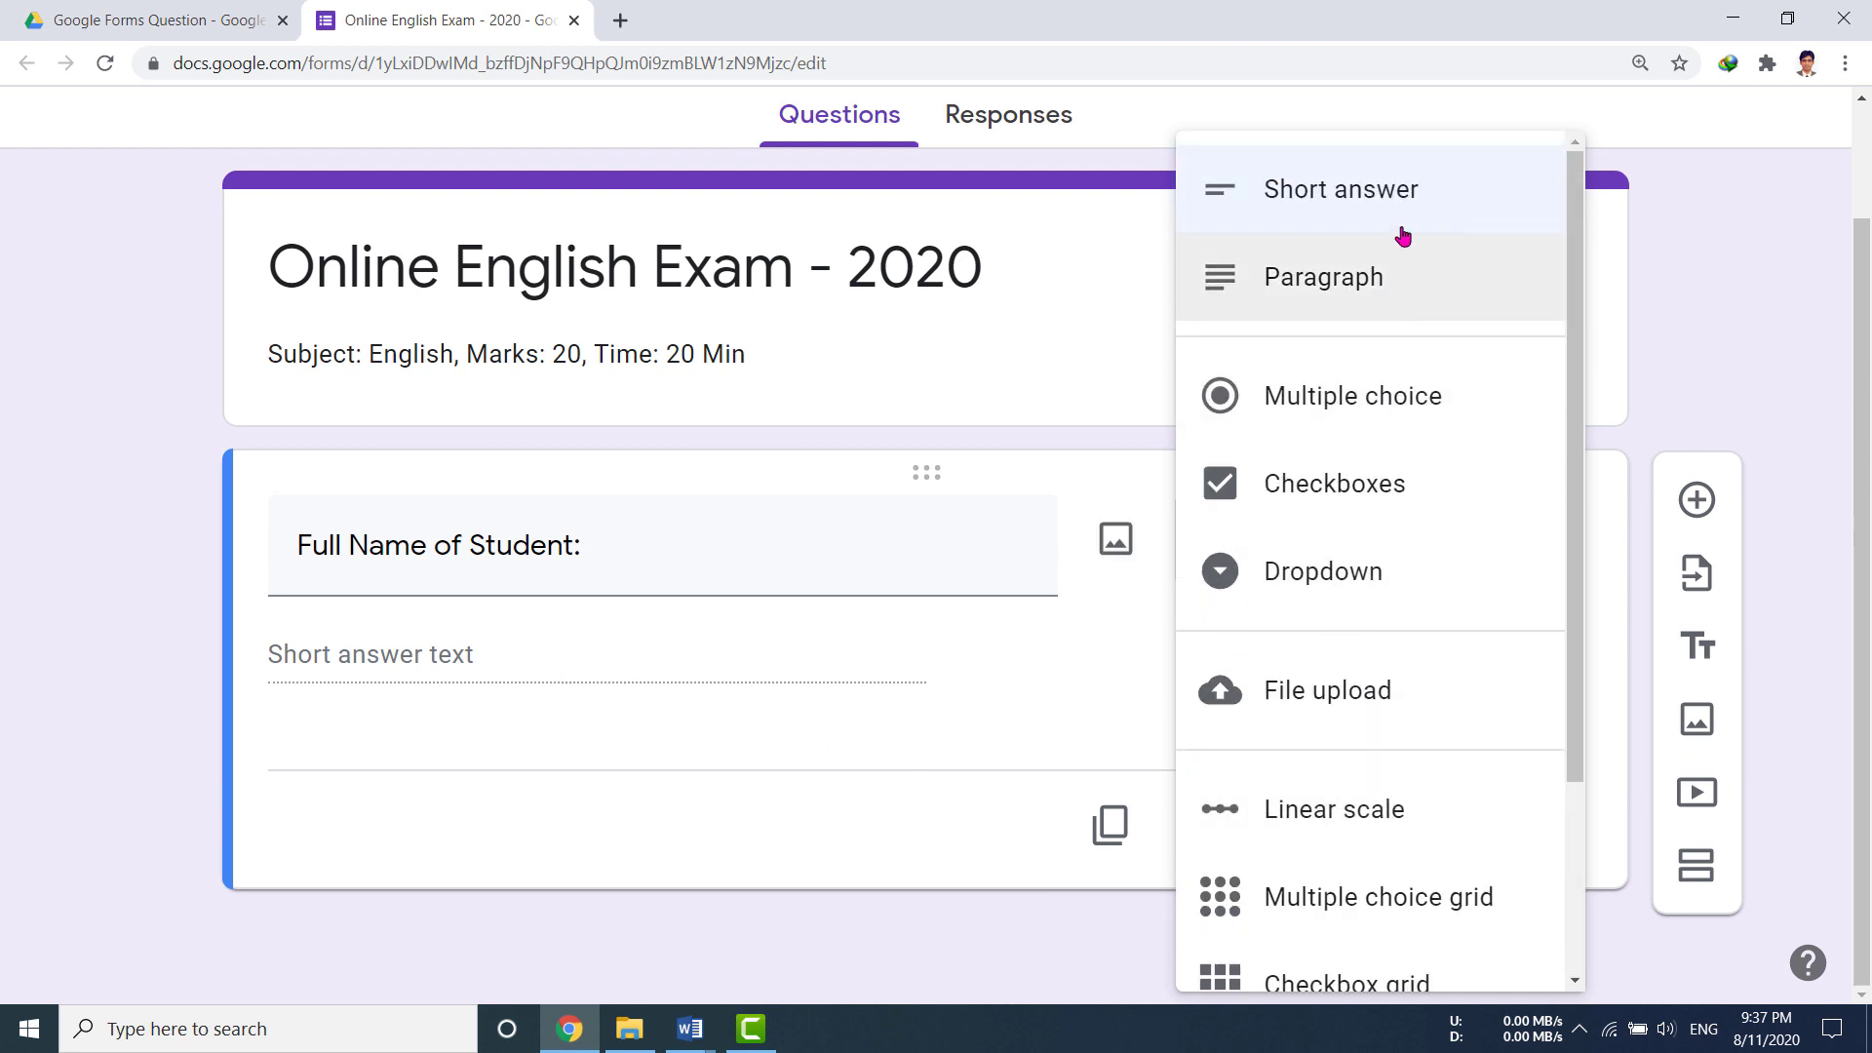
pyautogui.click(777, 683)
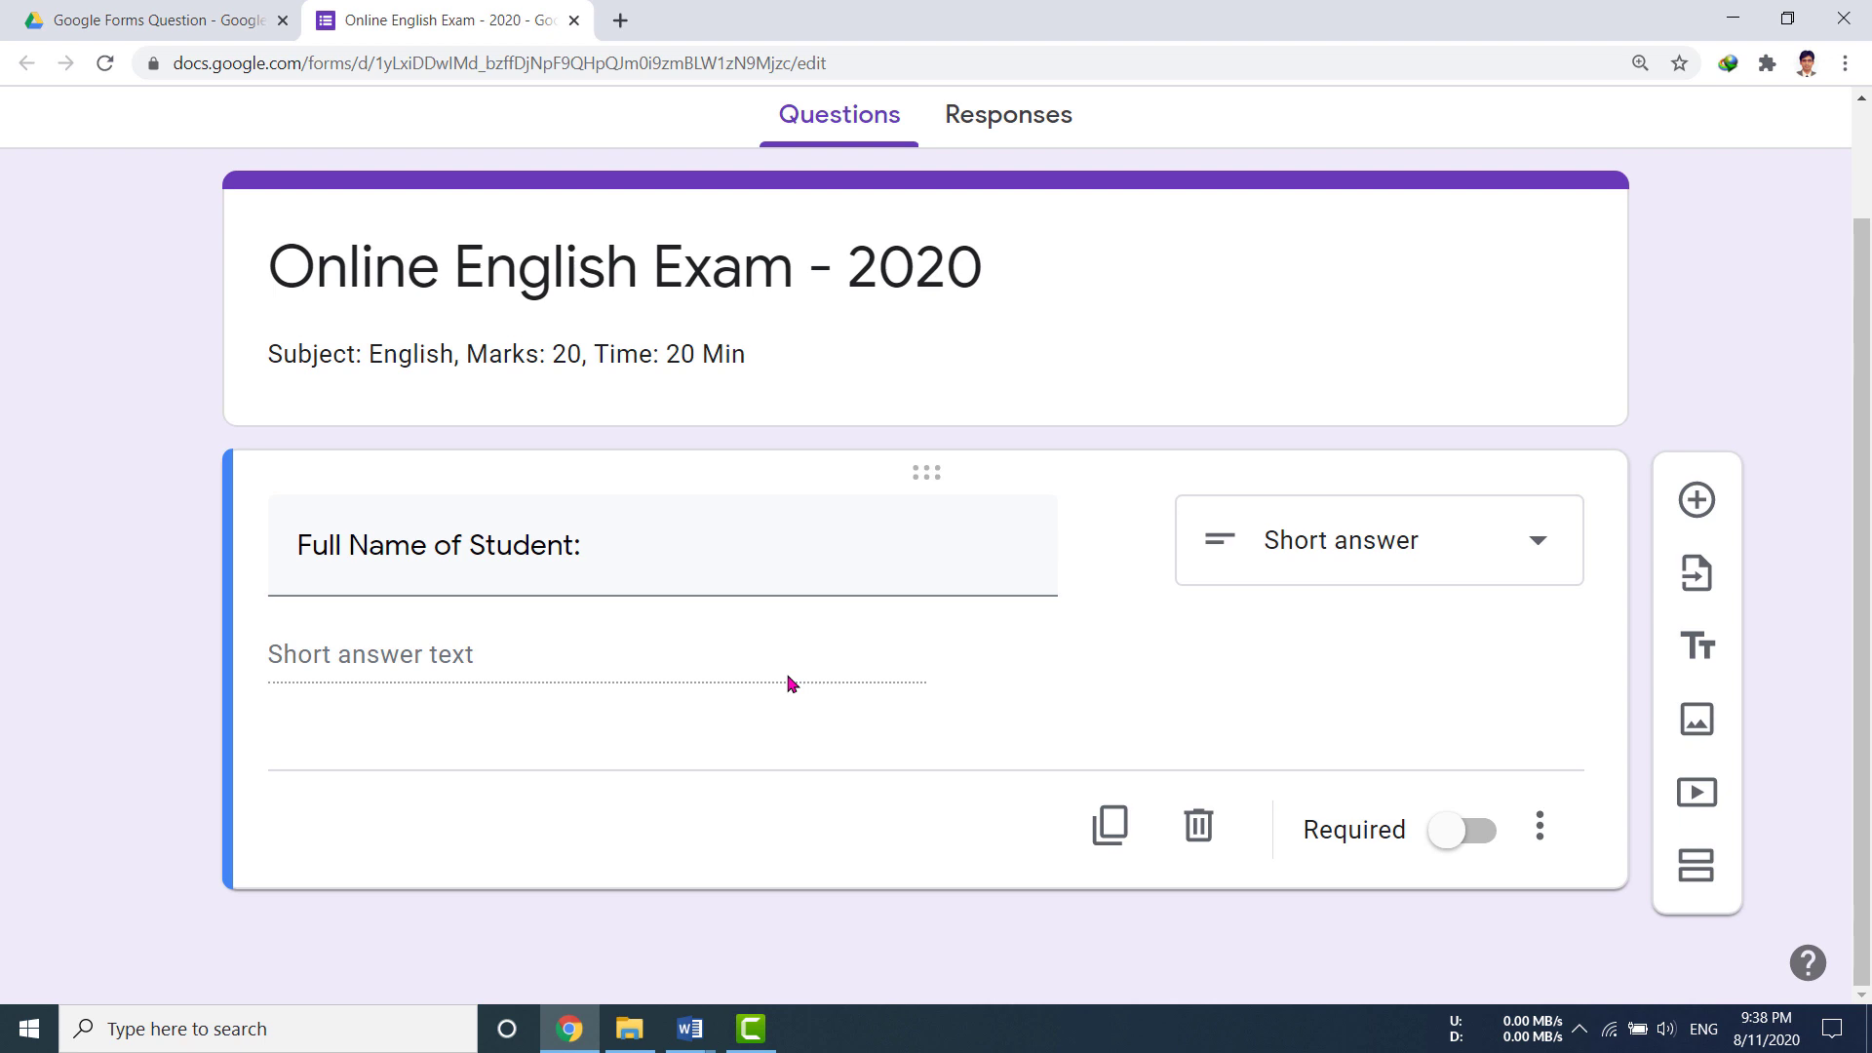
# Step: Add a short-answer question titled 'Class:' below the name question
pyautogui.click(1699, 502)
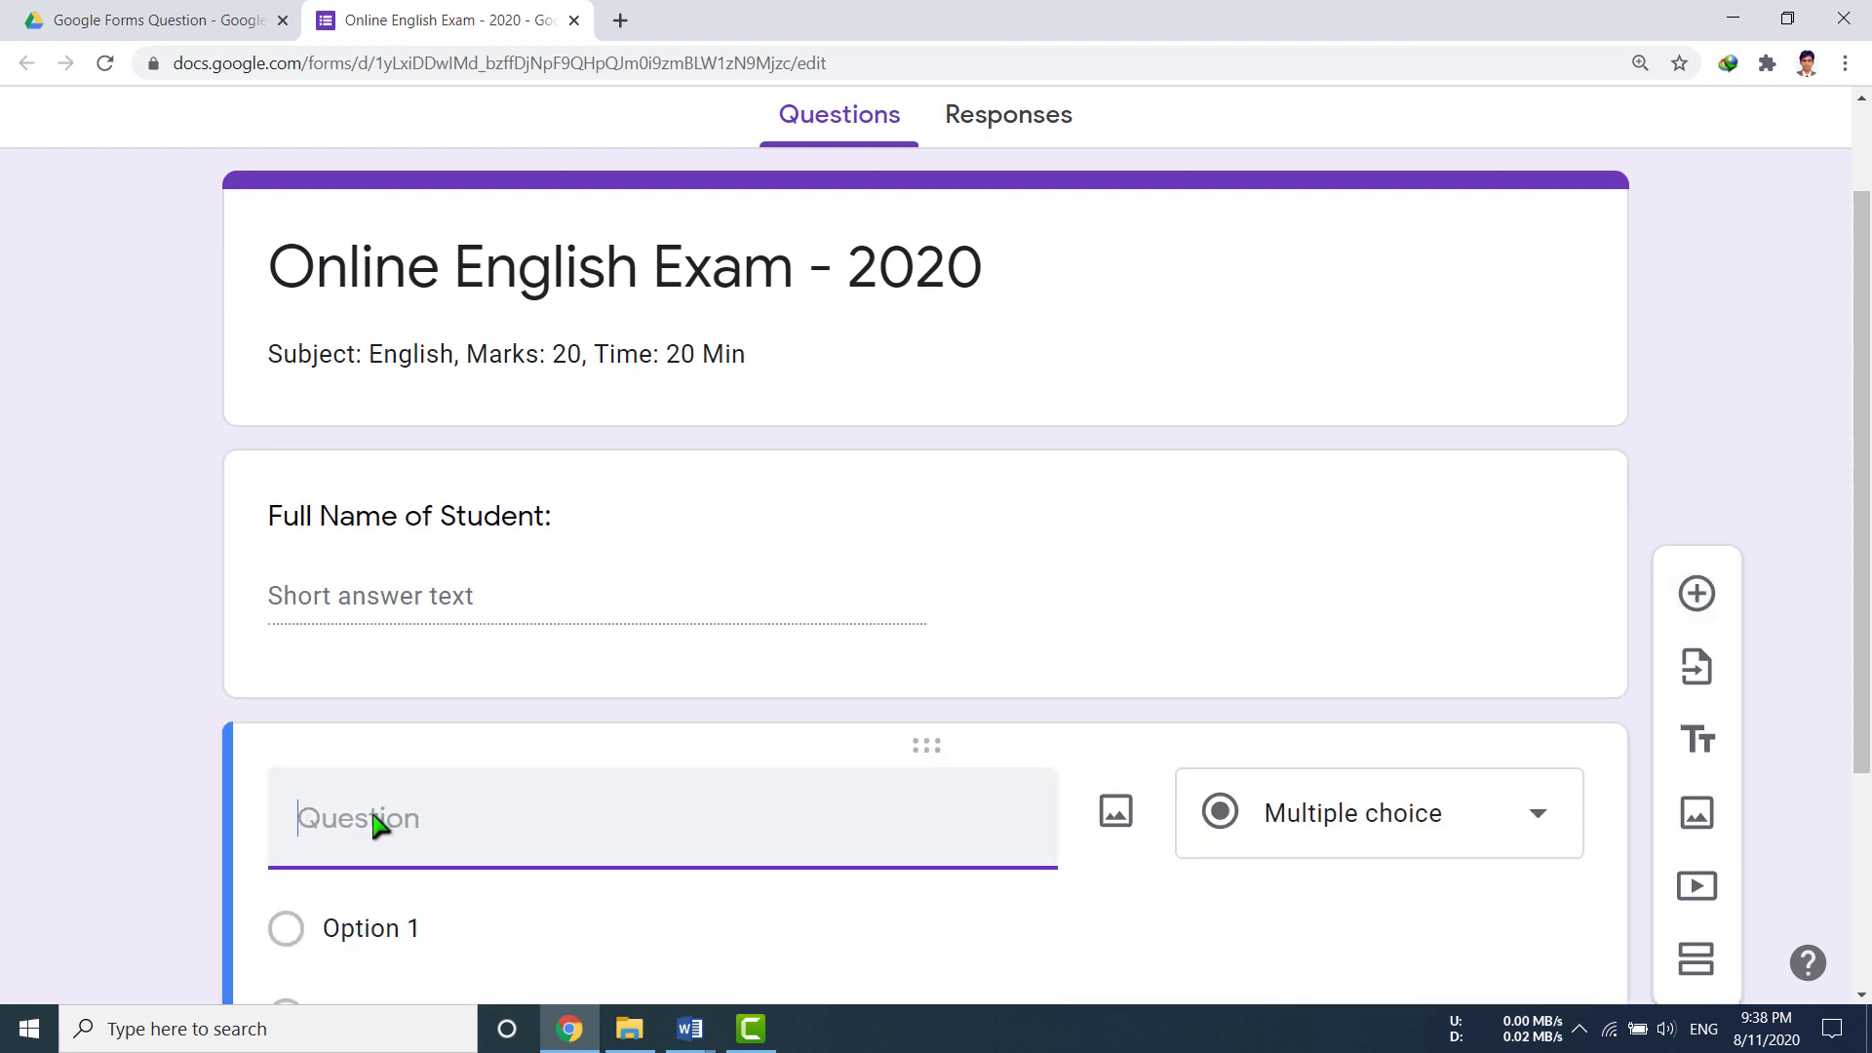
pyautogui.scroll(-2, 376, 823)
pyautogui.scroll(-1, 376, 823)
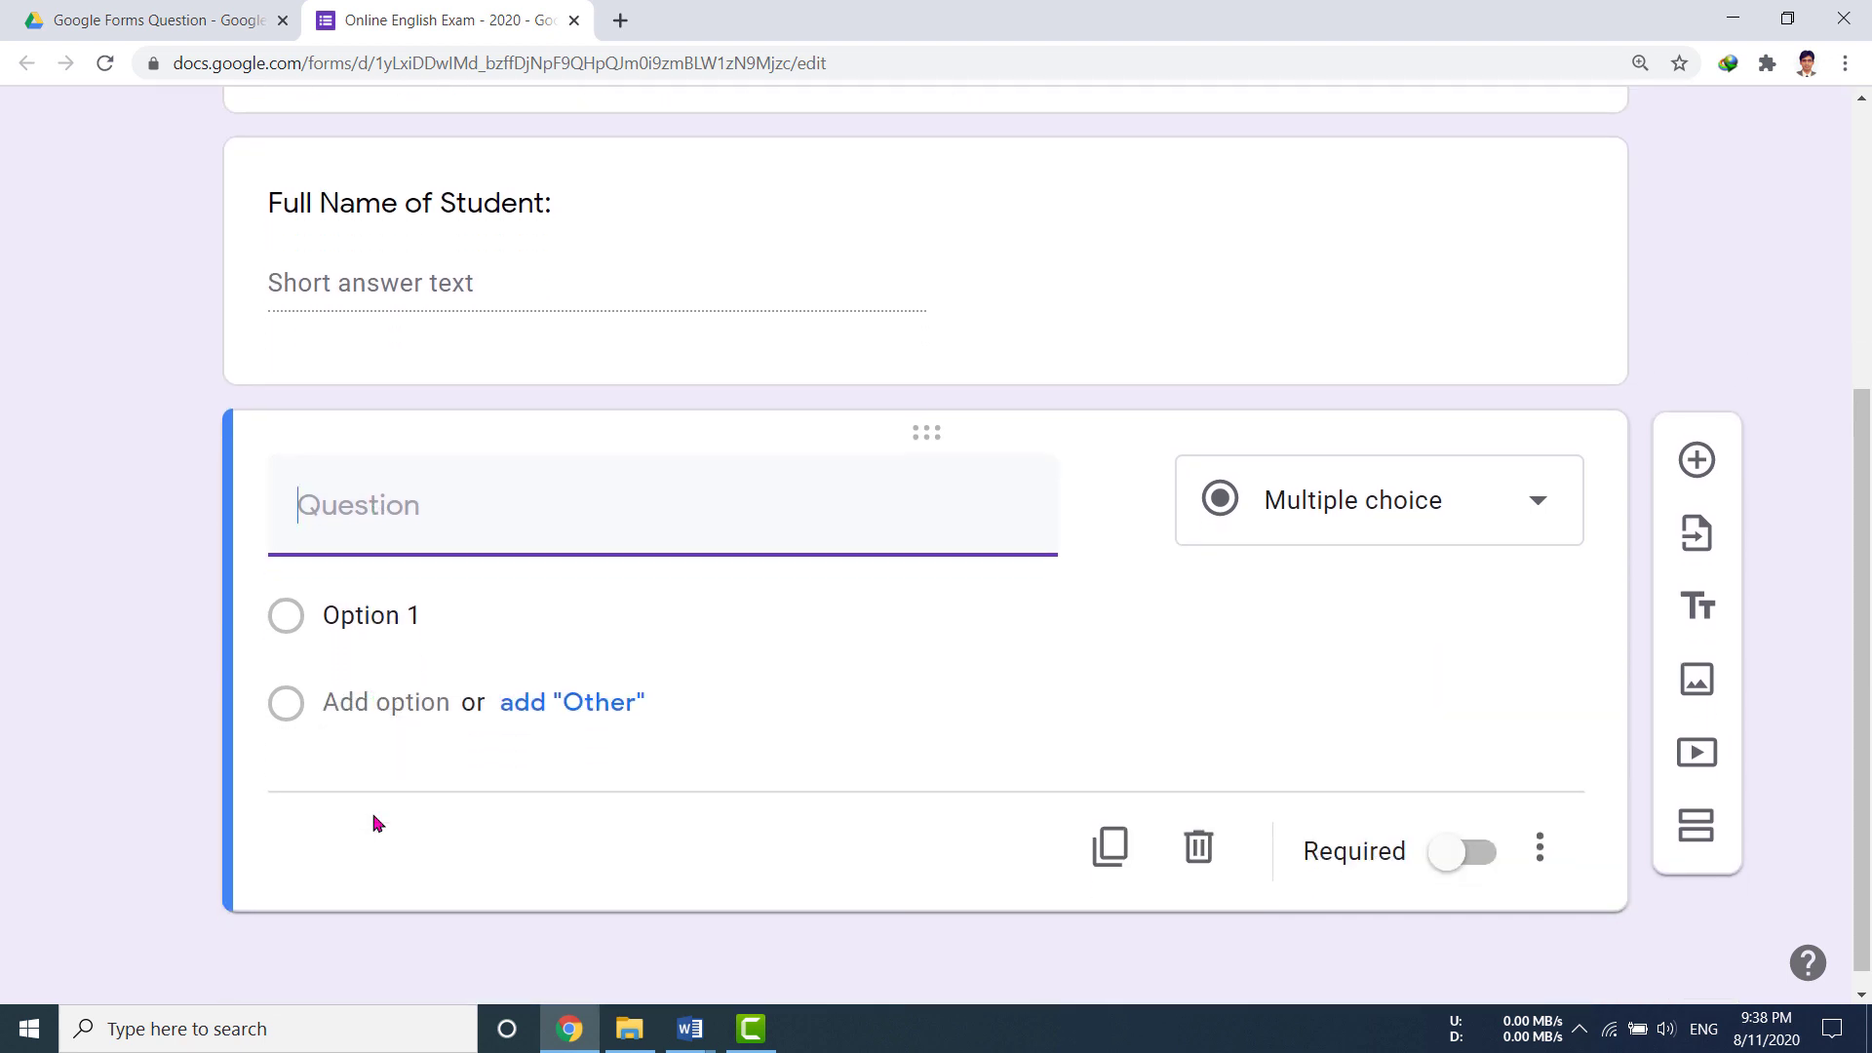
pyautogui.write('Class:')
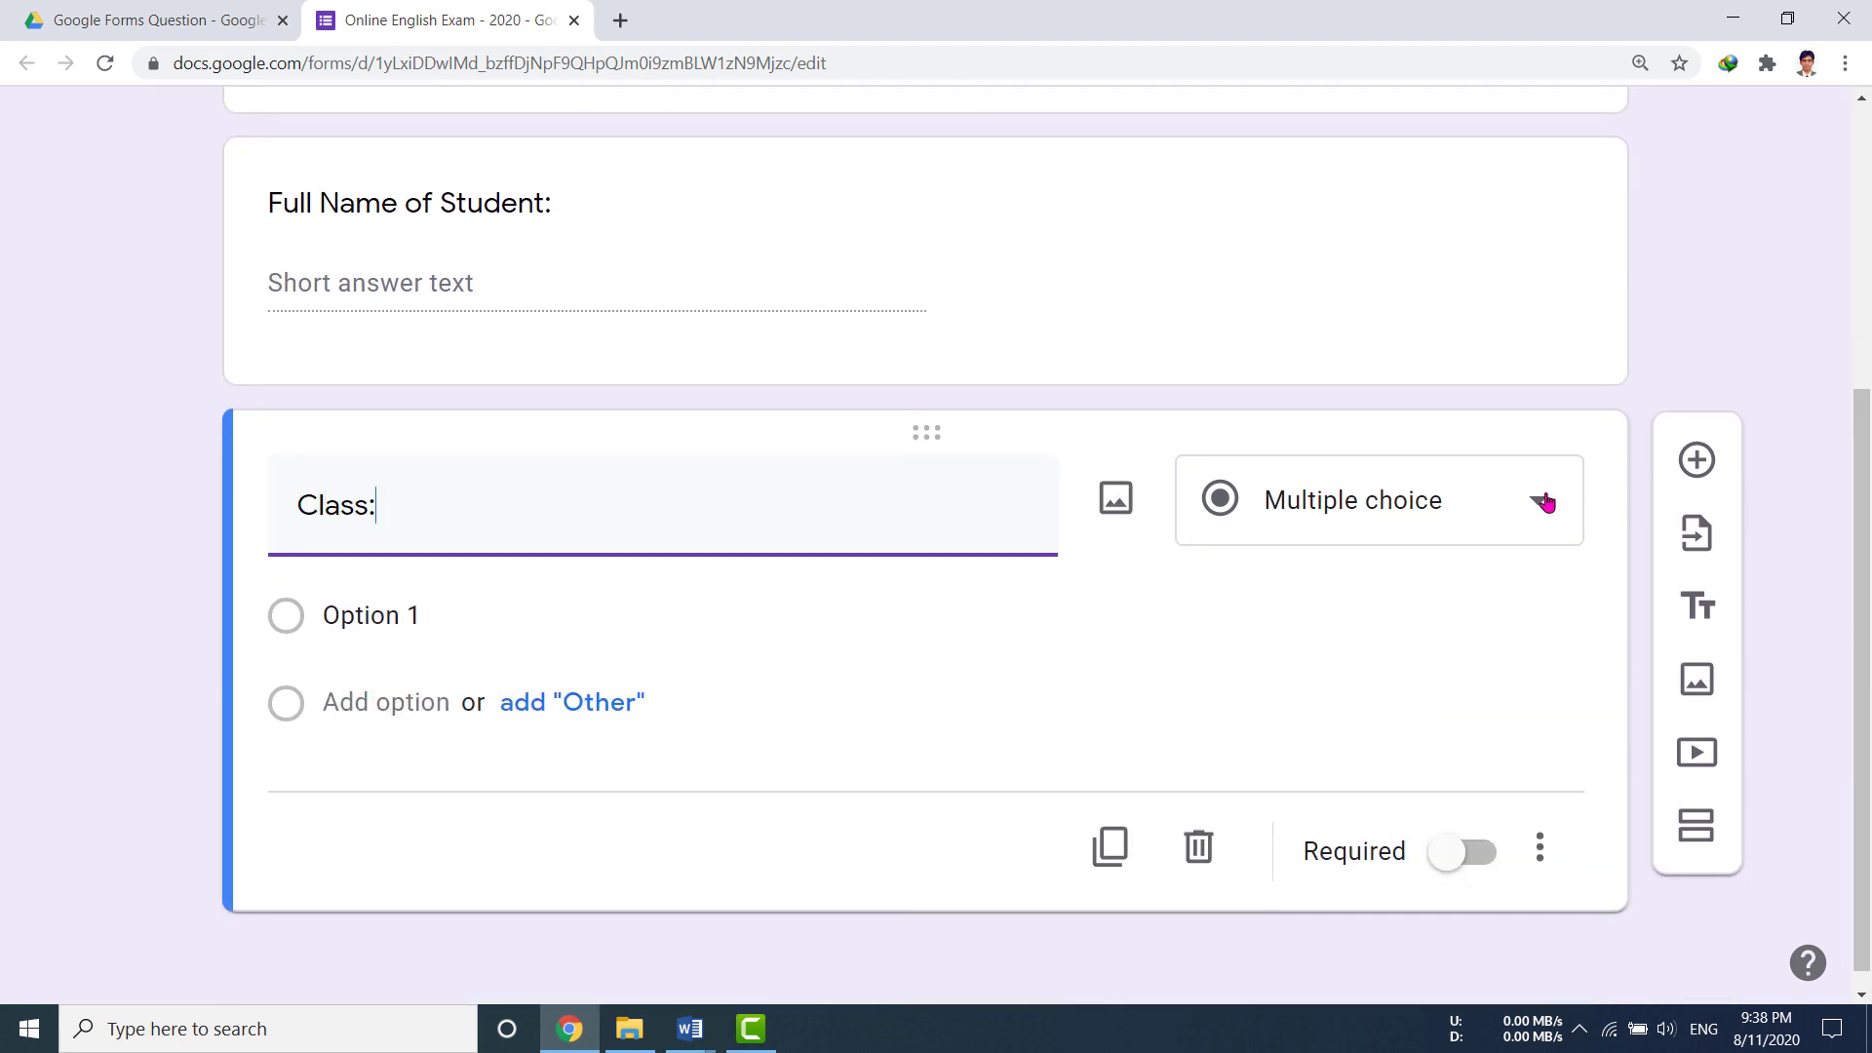
pyautogui.click(1547, 502)
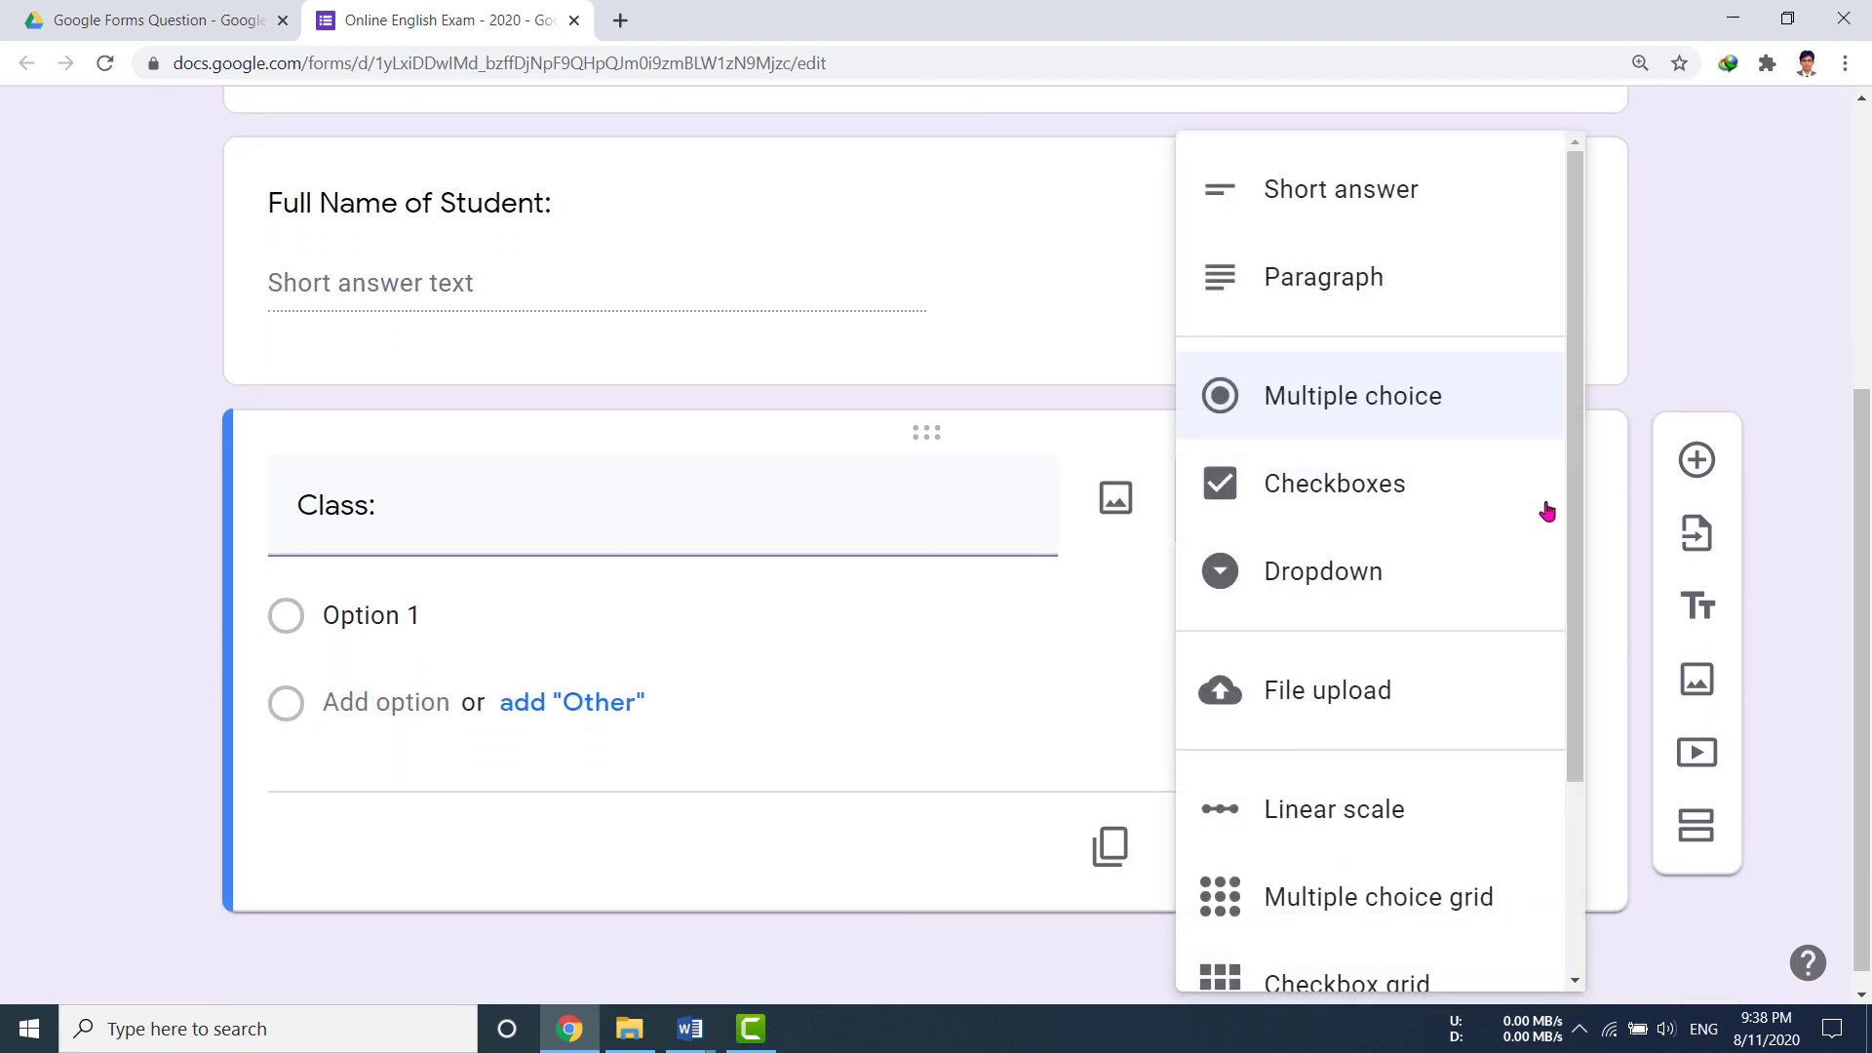
pyautogui.click(1406, 190)
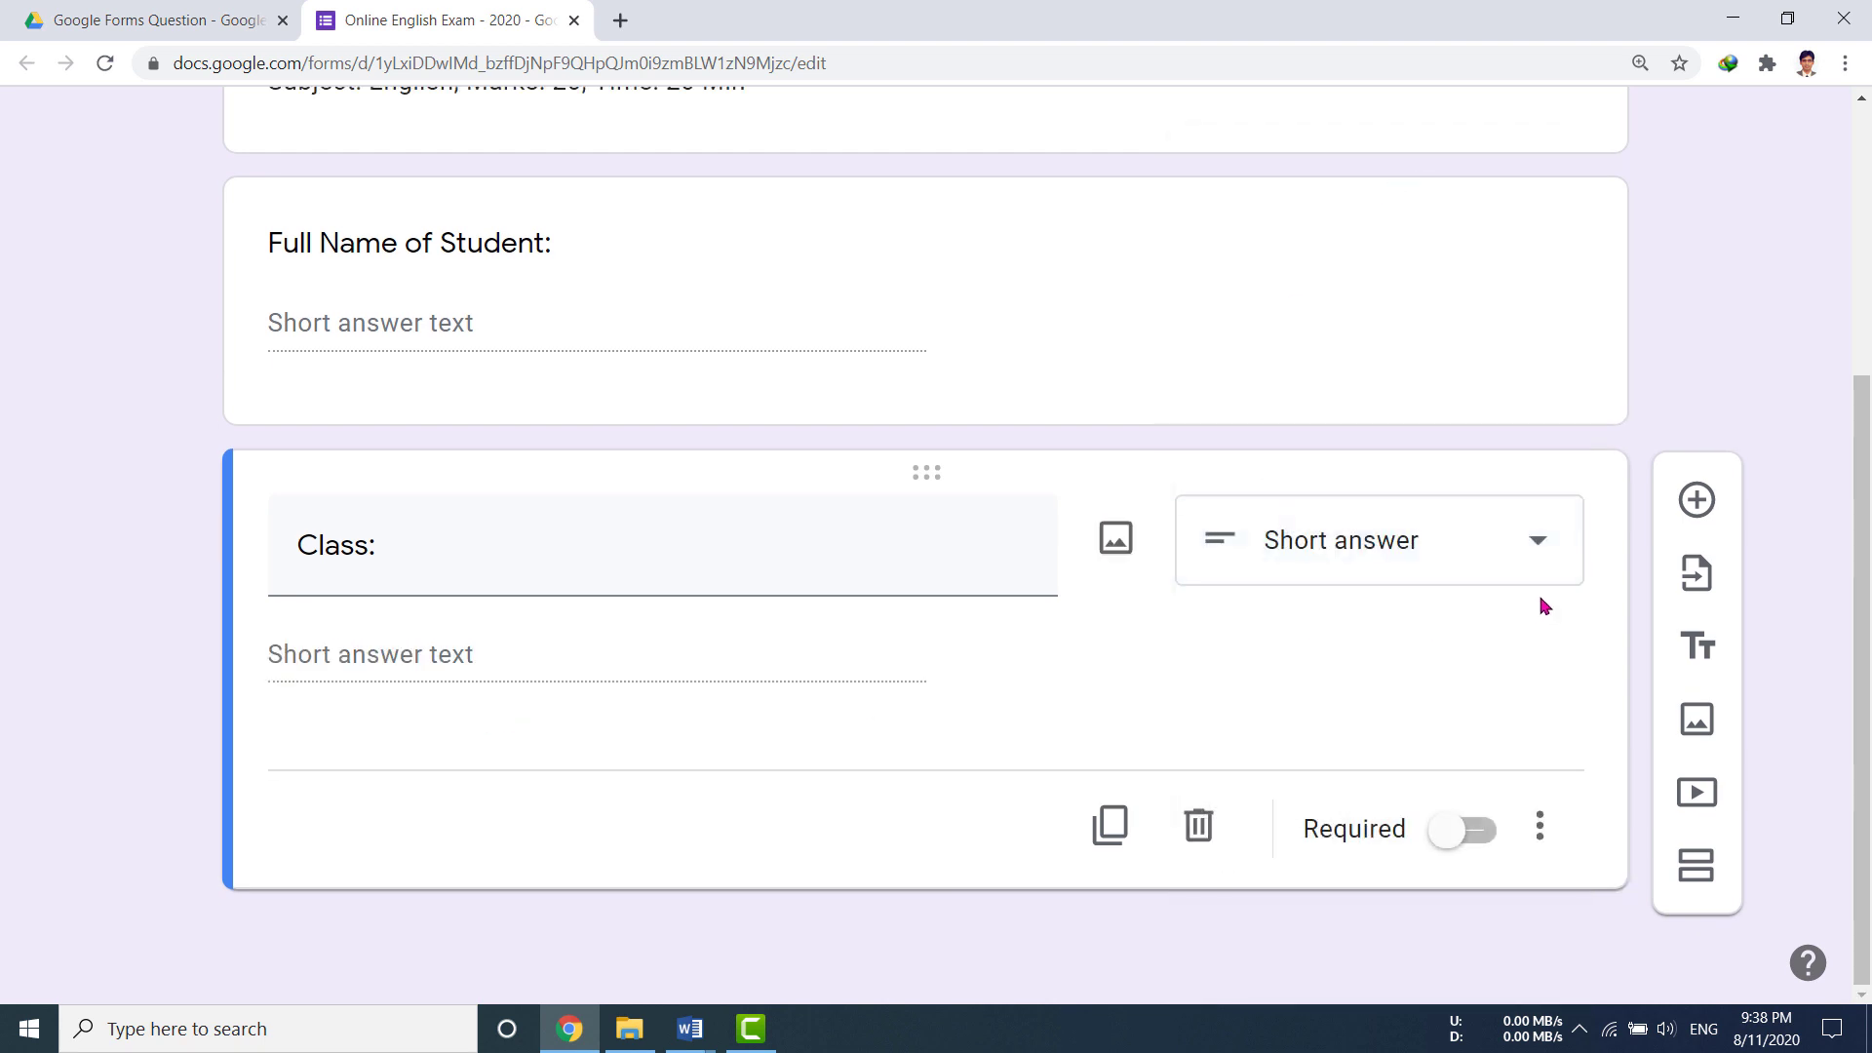
# Step: Add another question below Class titled 'Class Roll Number:'
pyautogui.click(1697, 501)
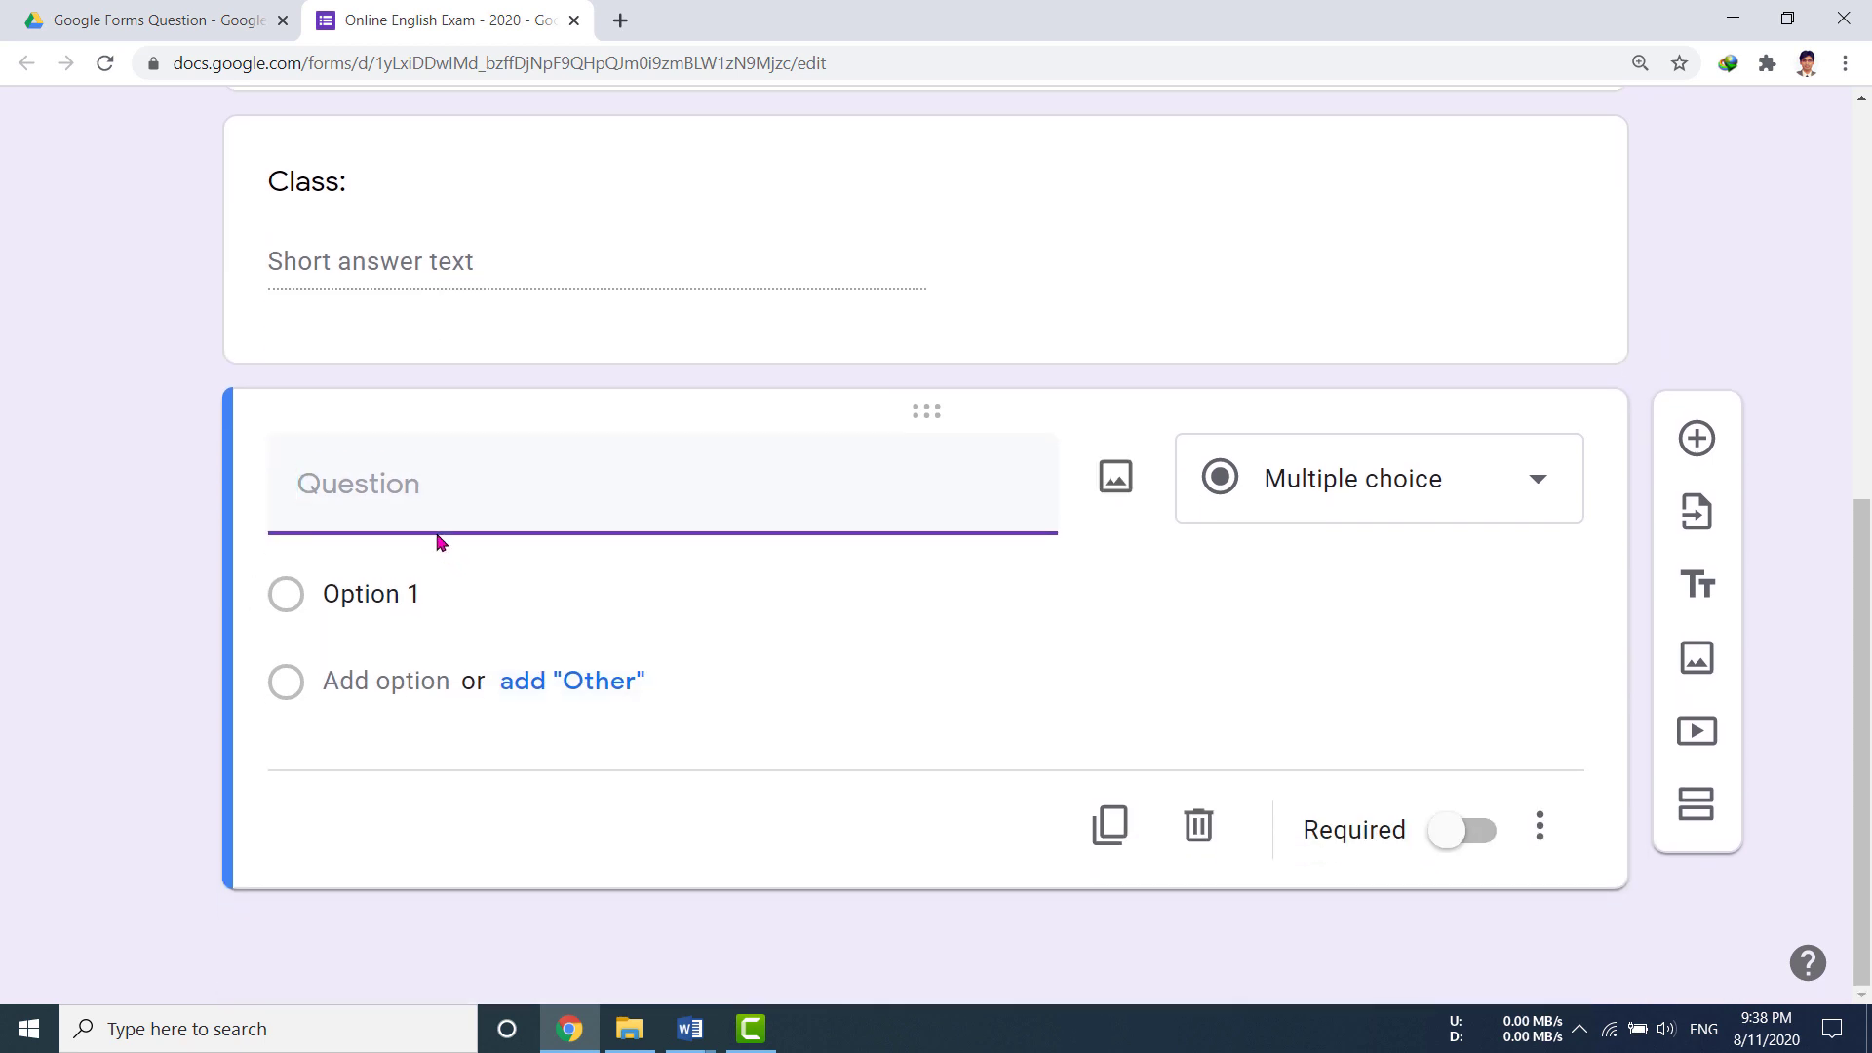
pyautogui.write('Class Roll Nu')
pyautogui.write('mber:')
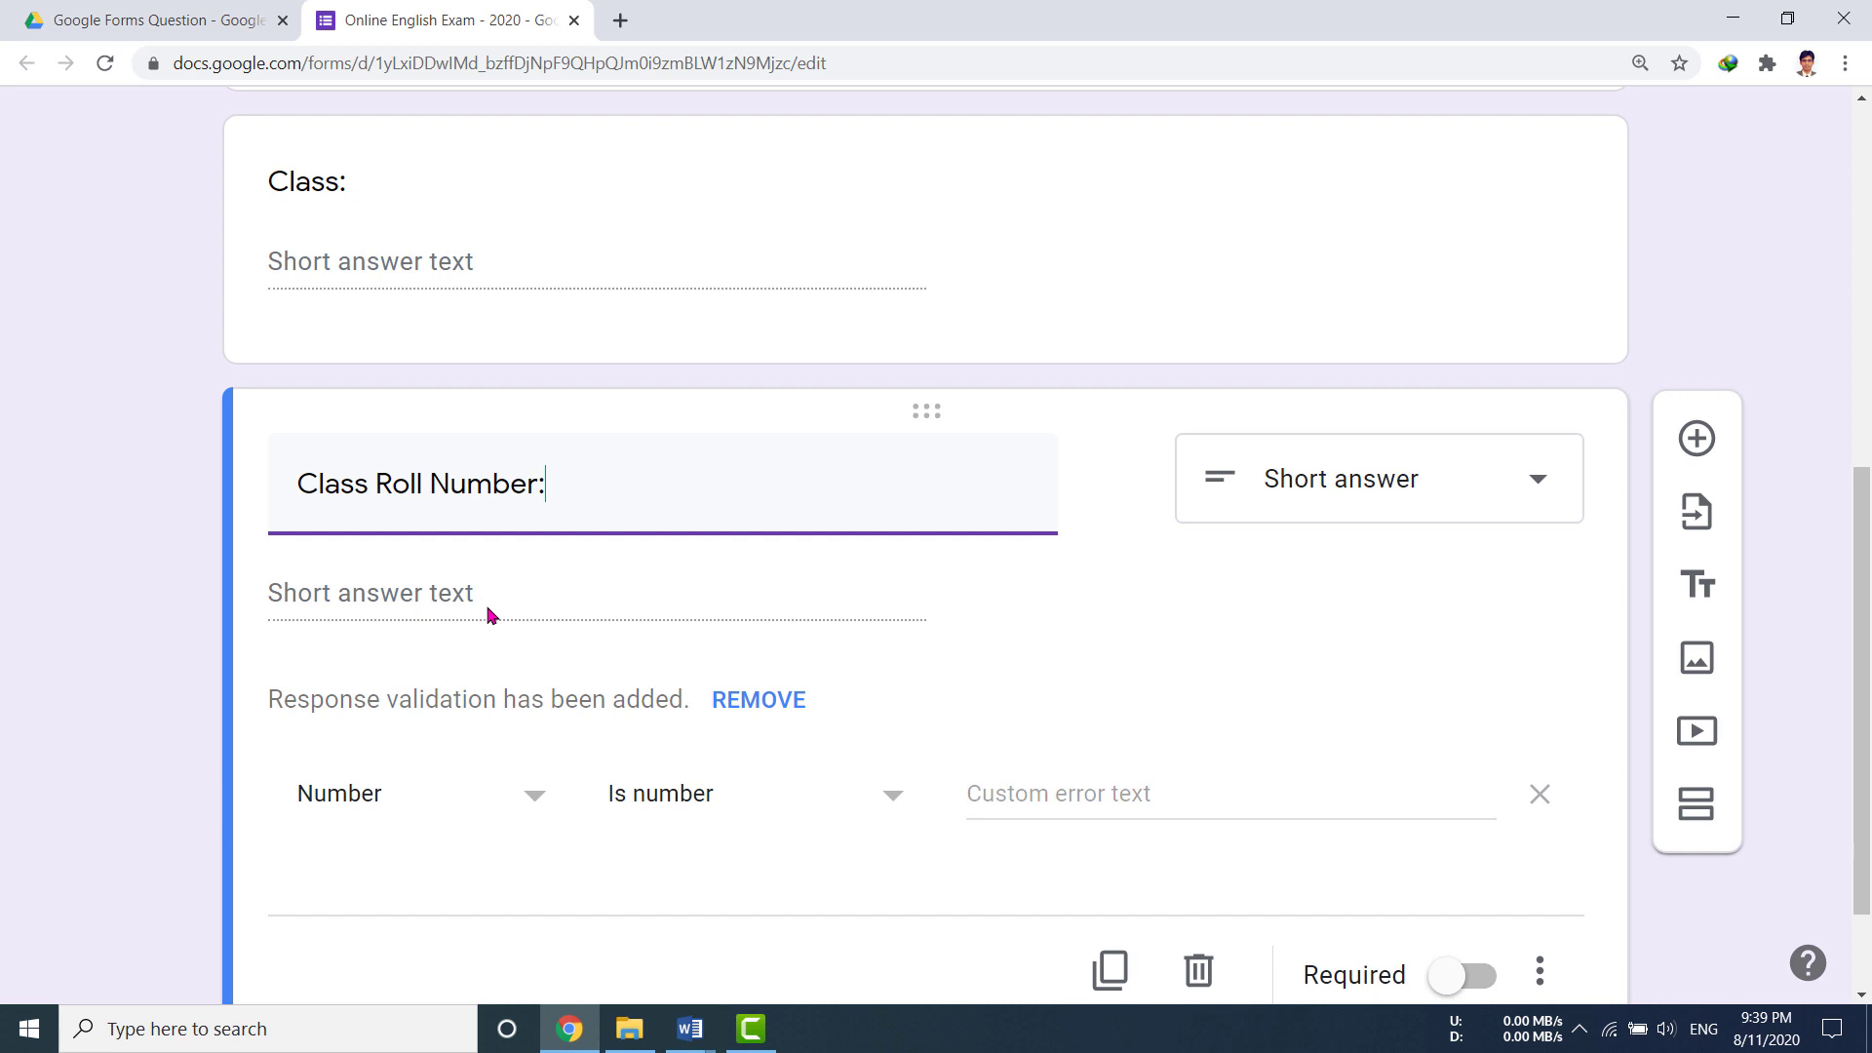
# Step: Validate the roll number as a Number between 101 and 199
pyautogui.click(536, 800)
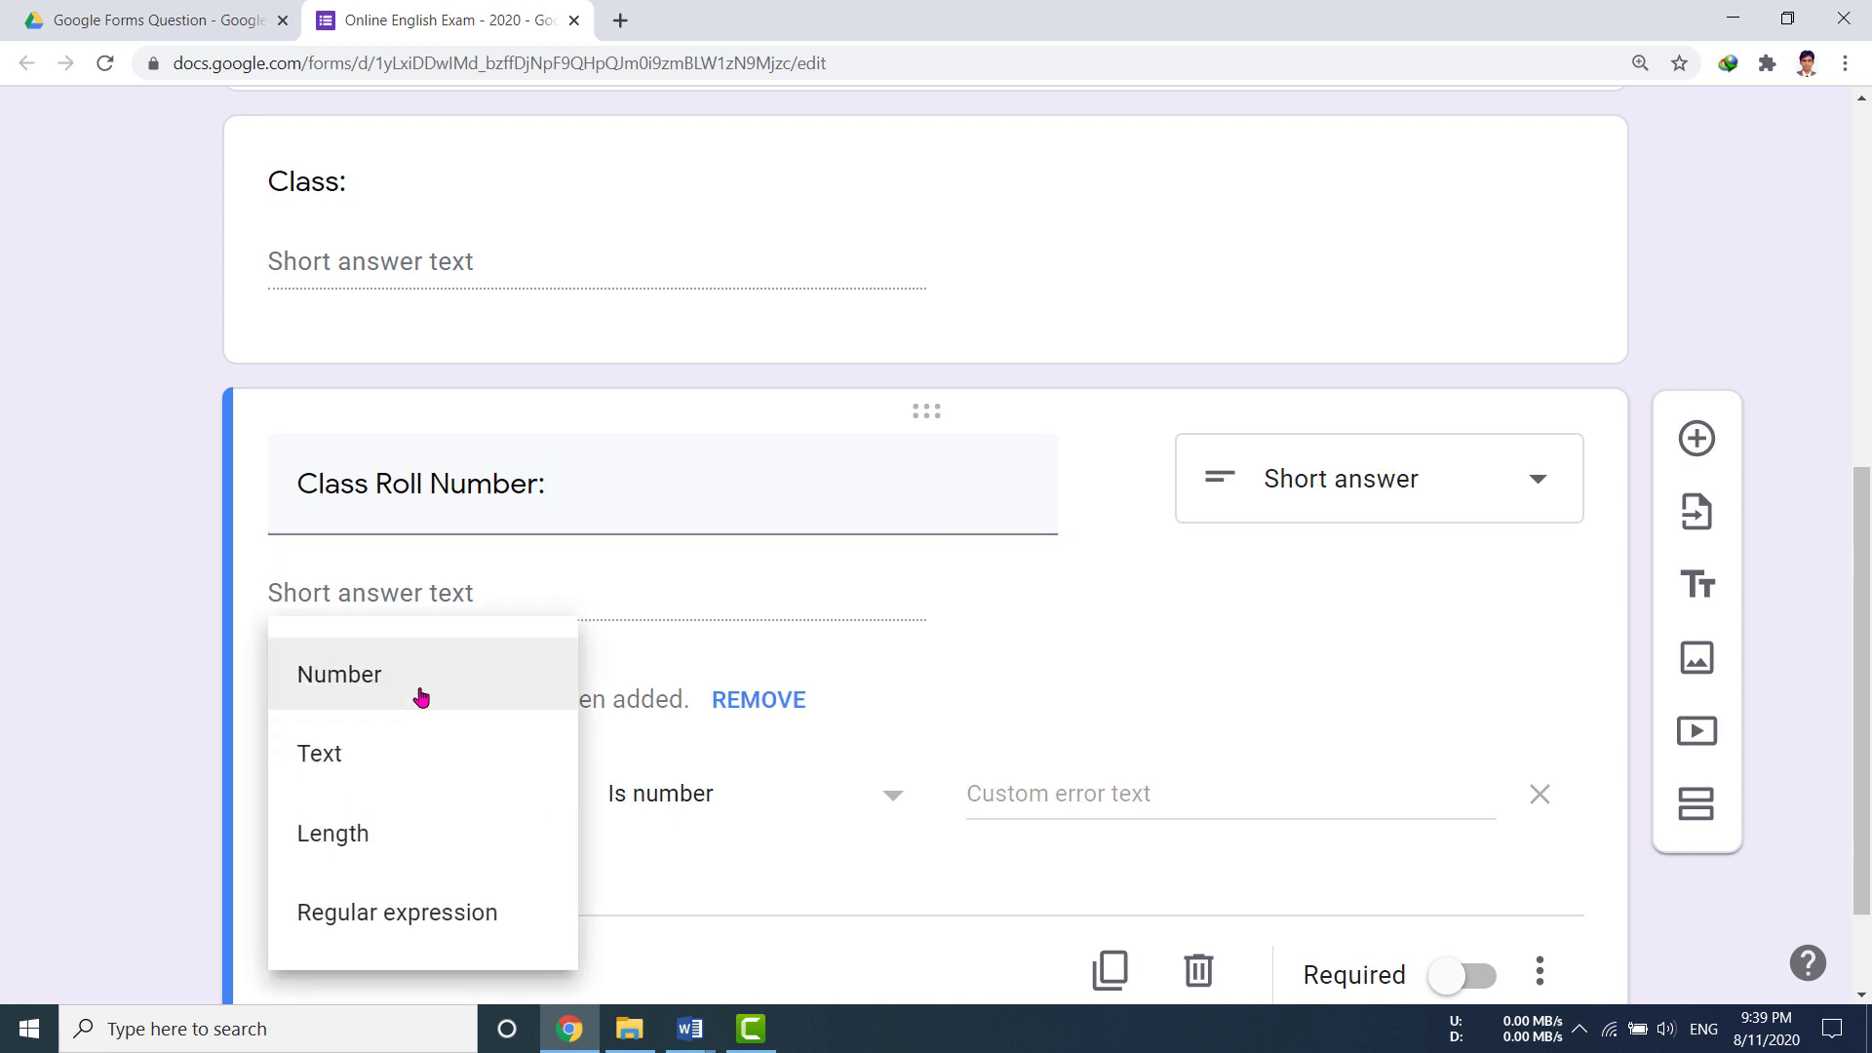
pyautogui.click(314, 677)
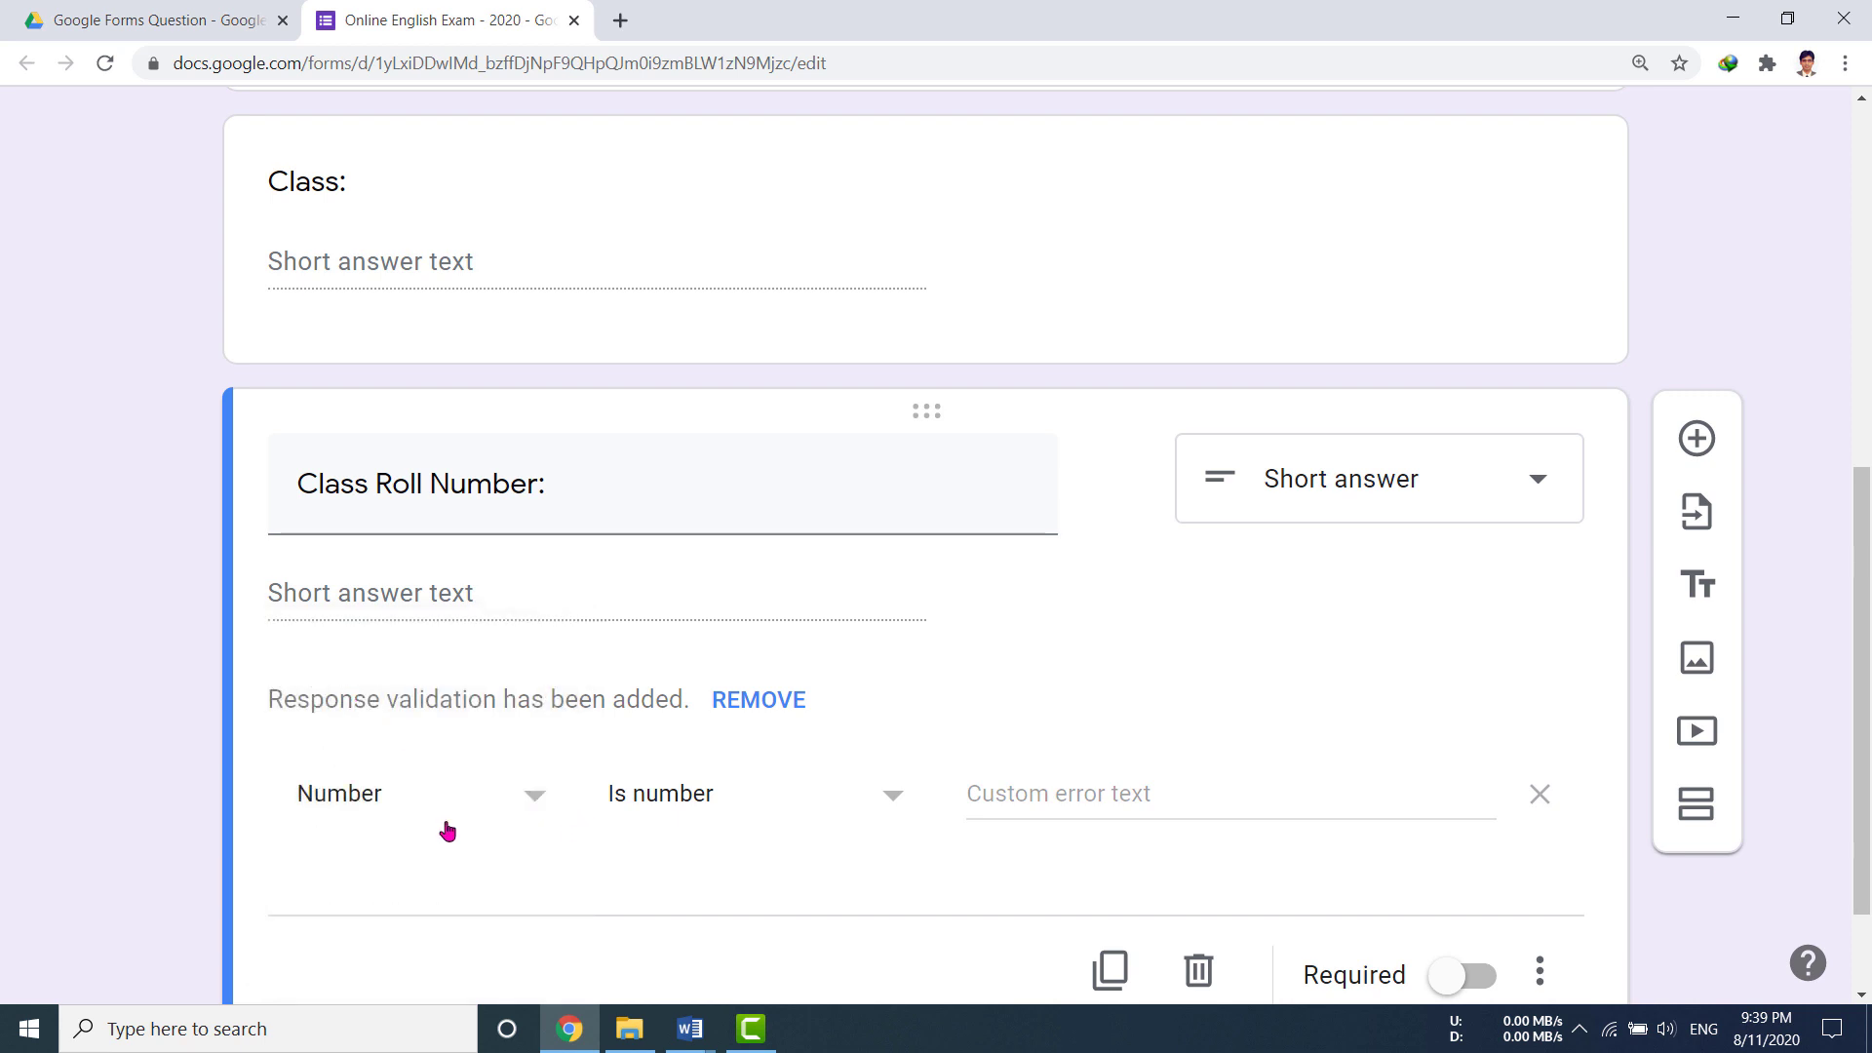
pyautogui.click(890, 798)
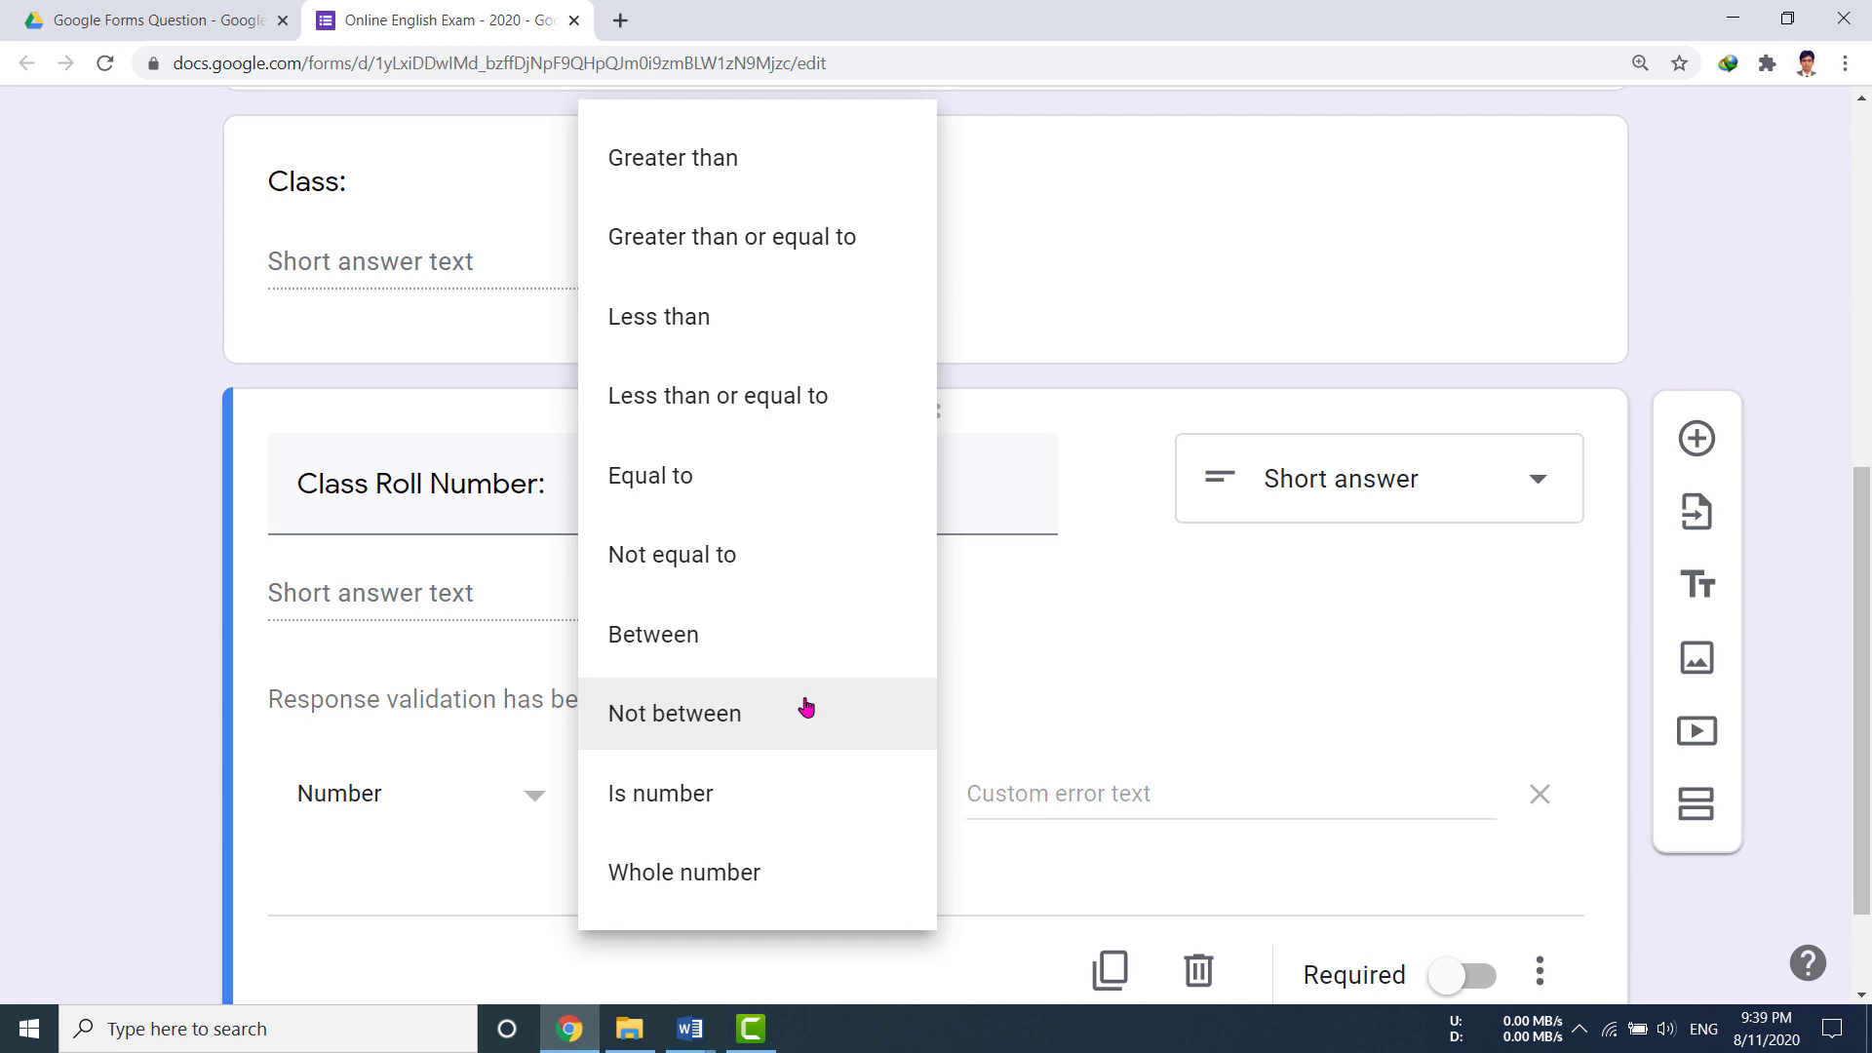
pyautogui.click(692, 639)
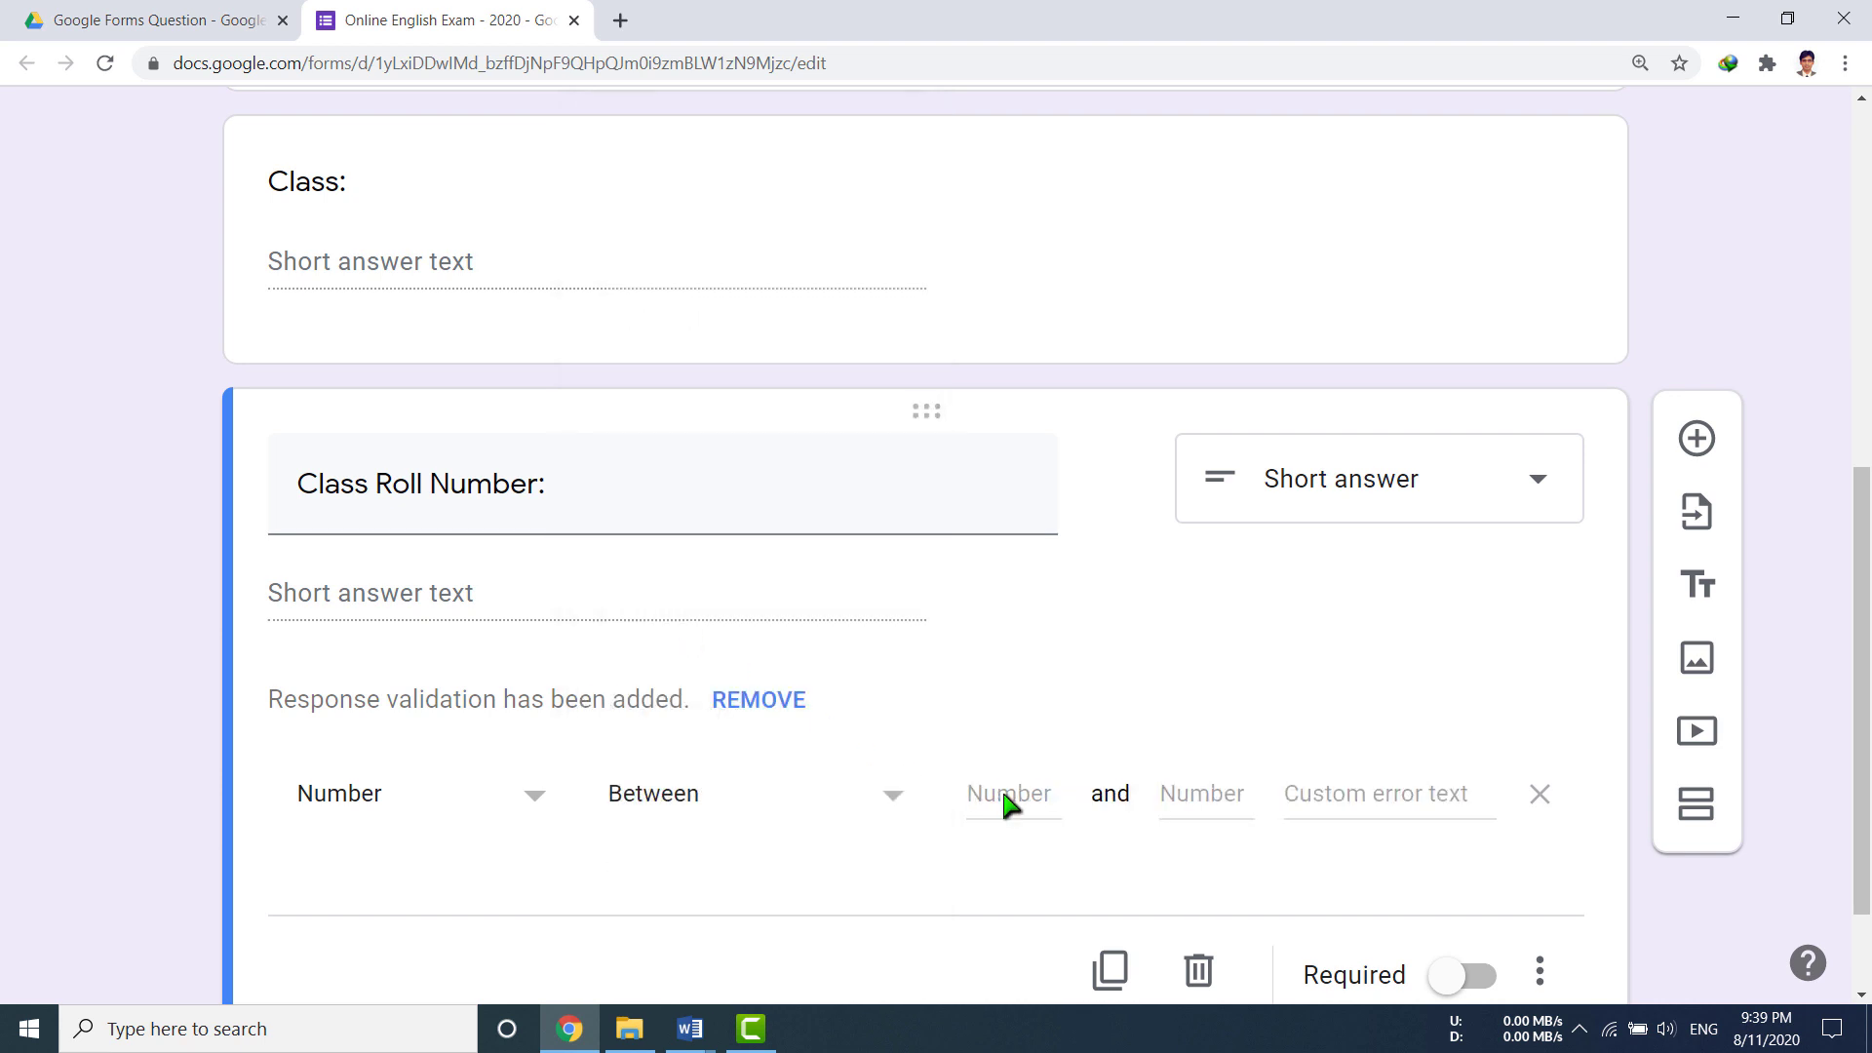
pyautogui.click(1015, 796)
pyautogui.write('101')
pyautogui.click(1204, 800)
pyautogui.write('199')
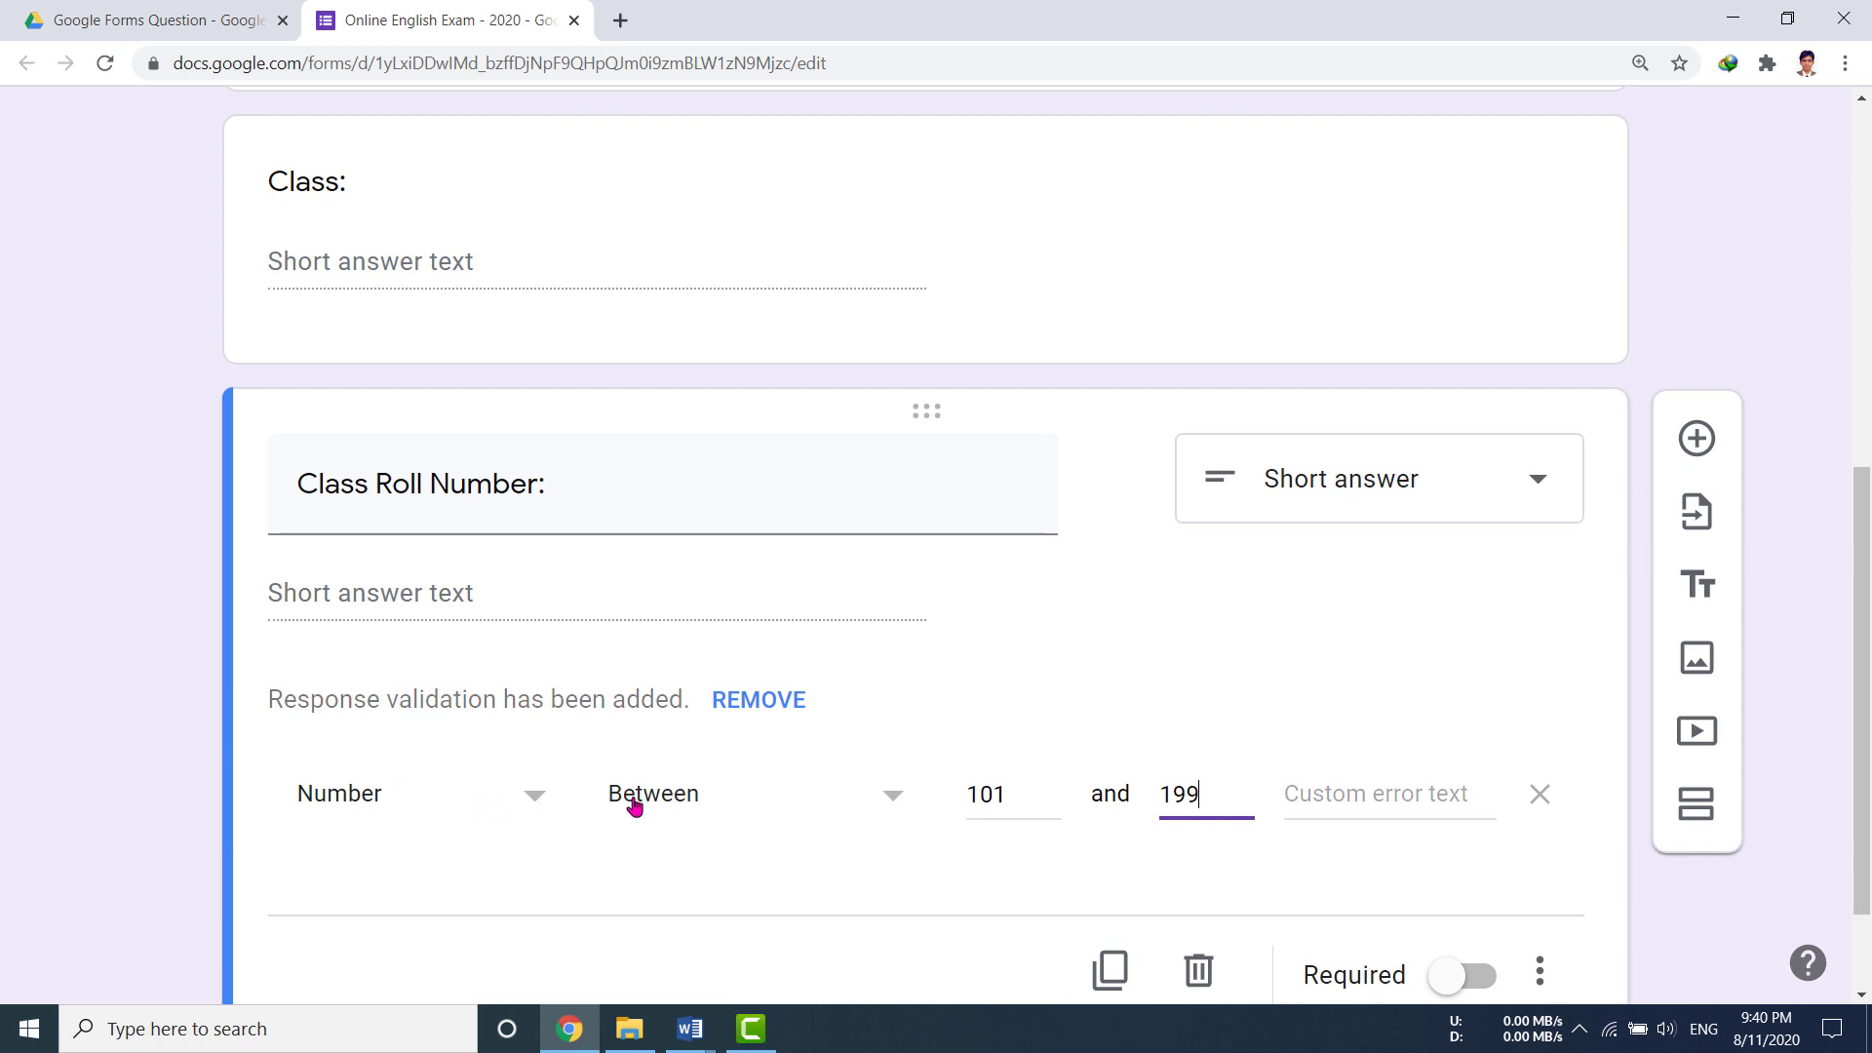
pyautogui.click(893, 801)
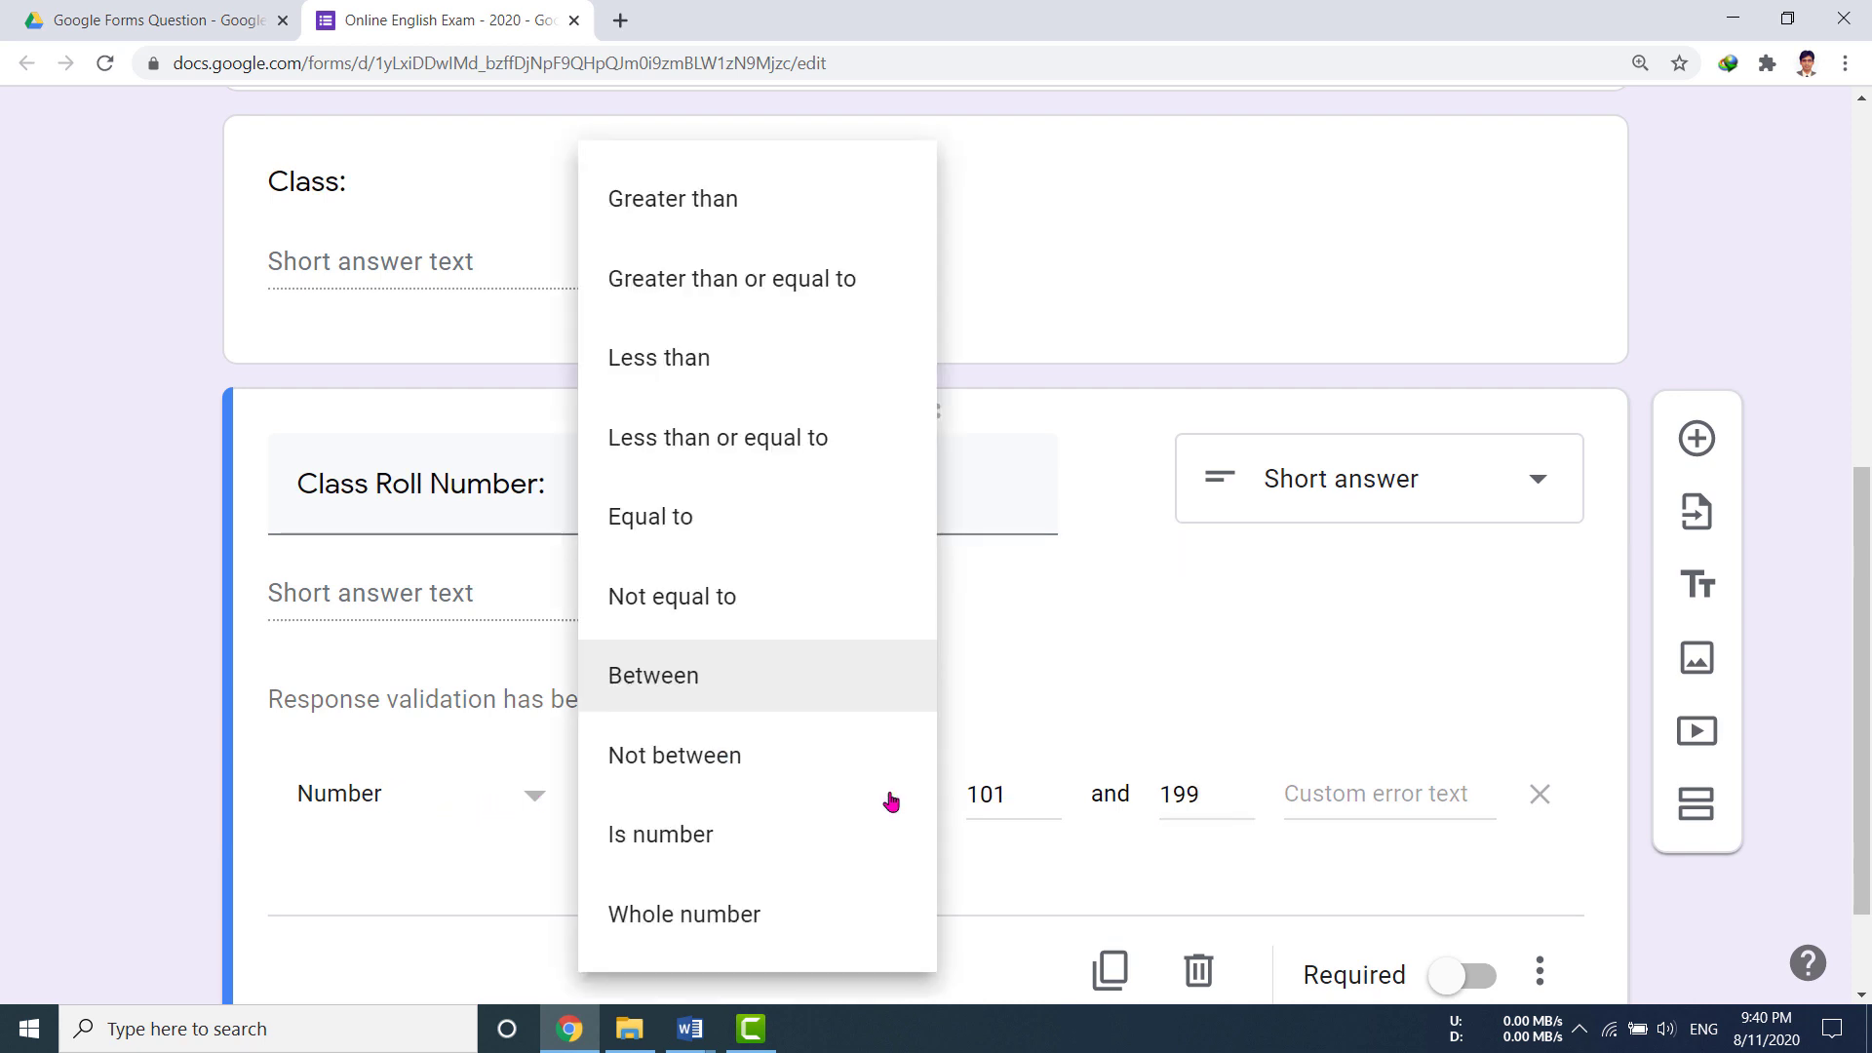
pyautogui.click(414, 868)
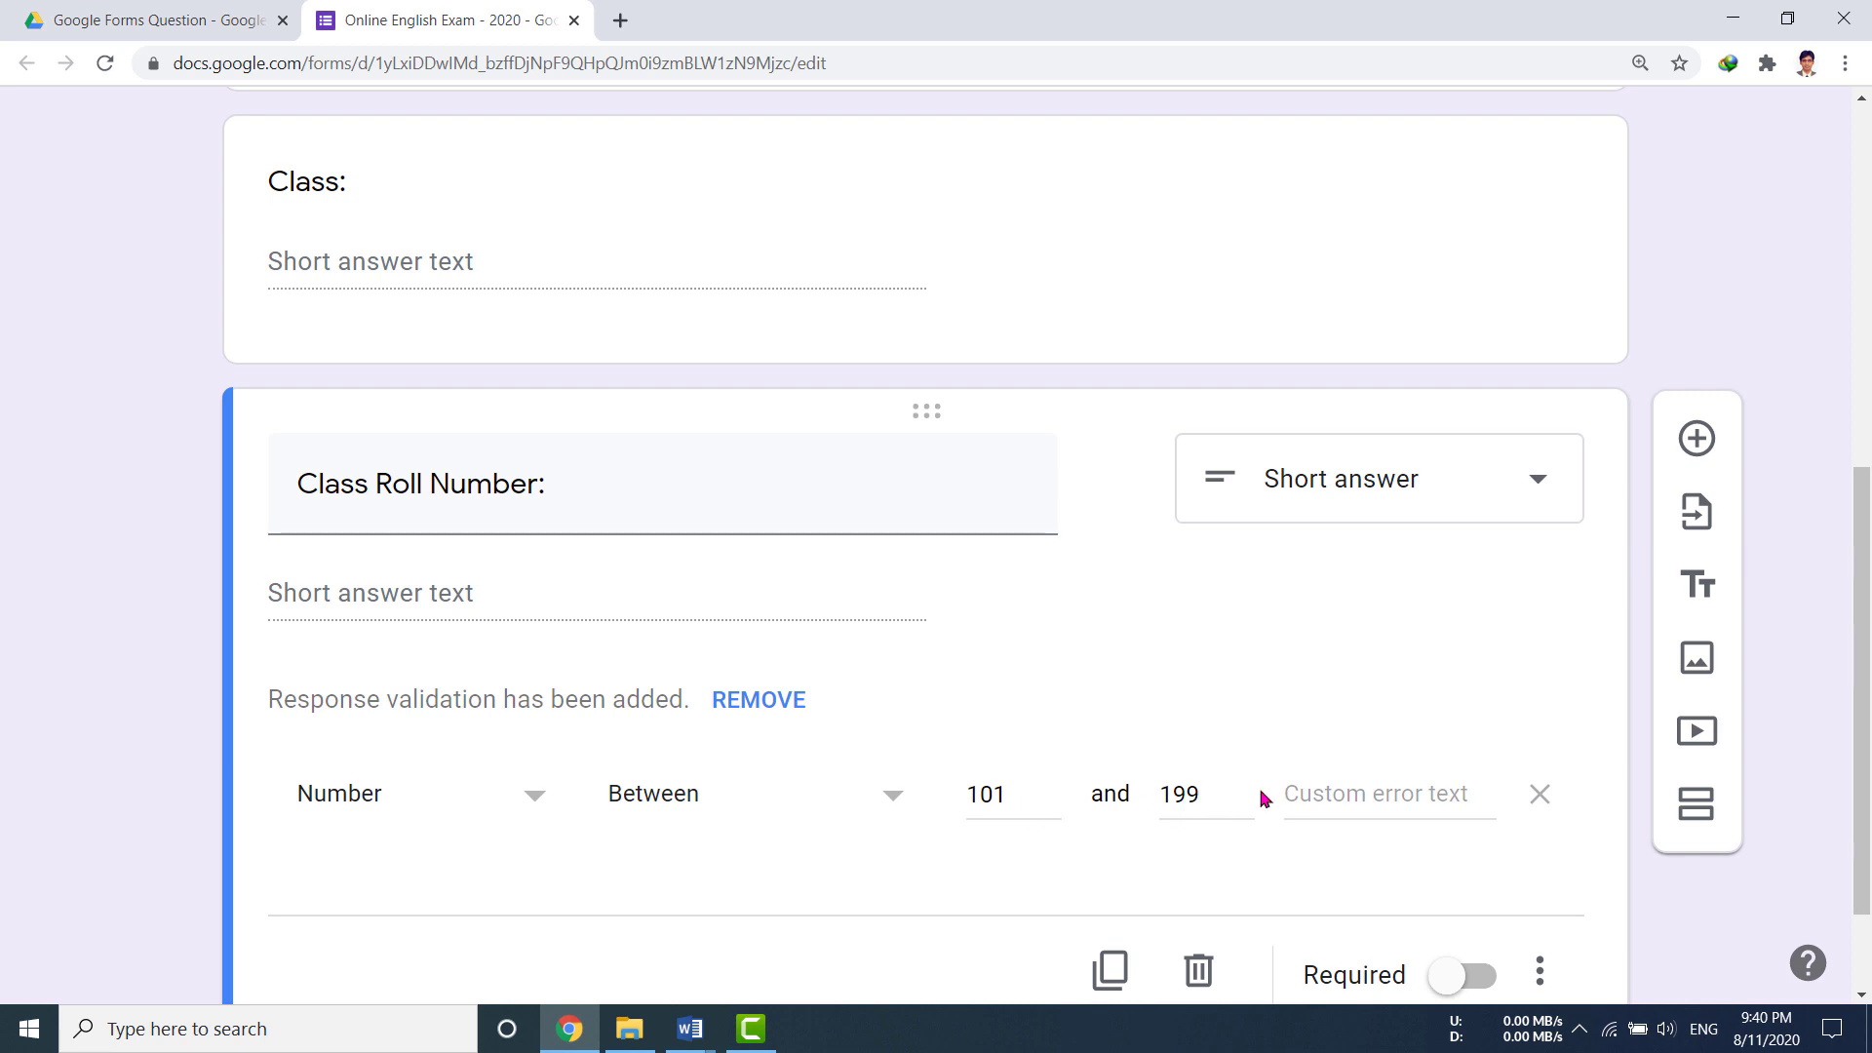
# Step: Set the validation error text to 'Please write your correct class roll number'
pyautogui.click(1345, 800)
pyautogui.write('Please write ')
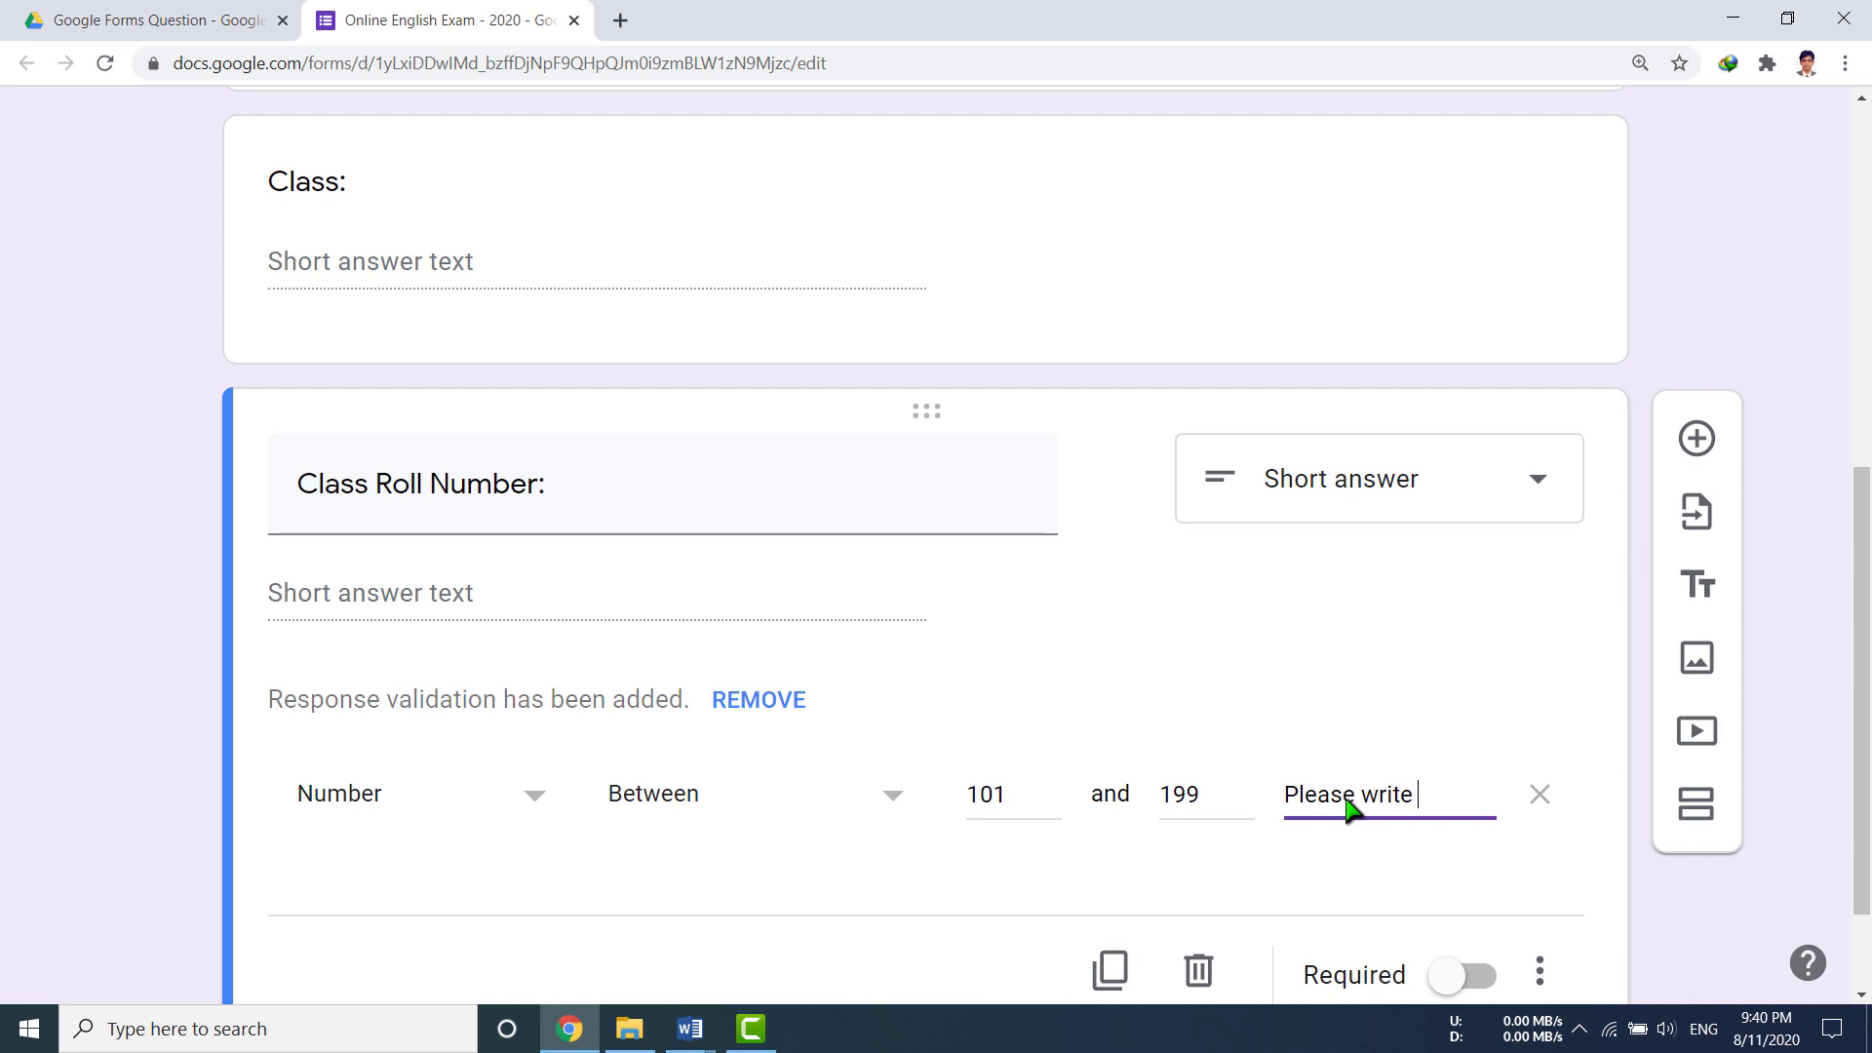
pyautogui.write('your correct ')
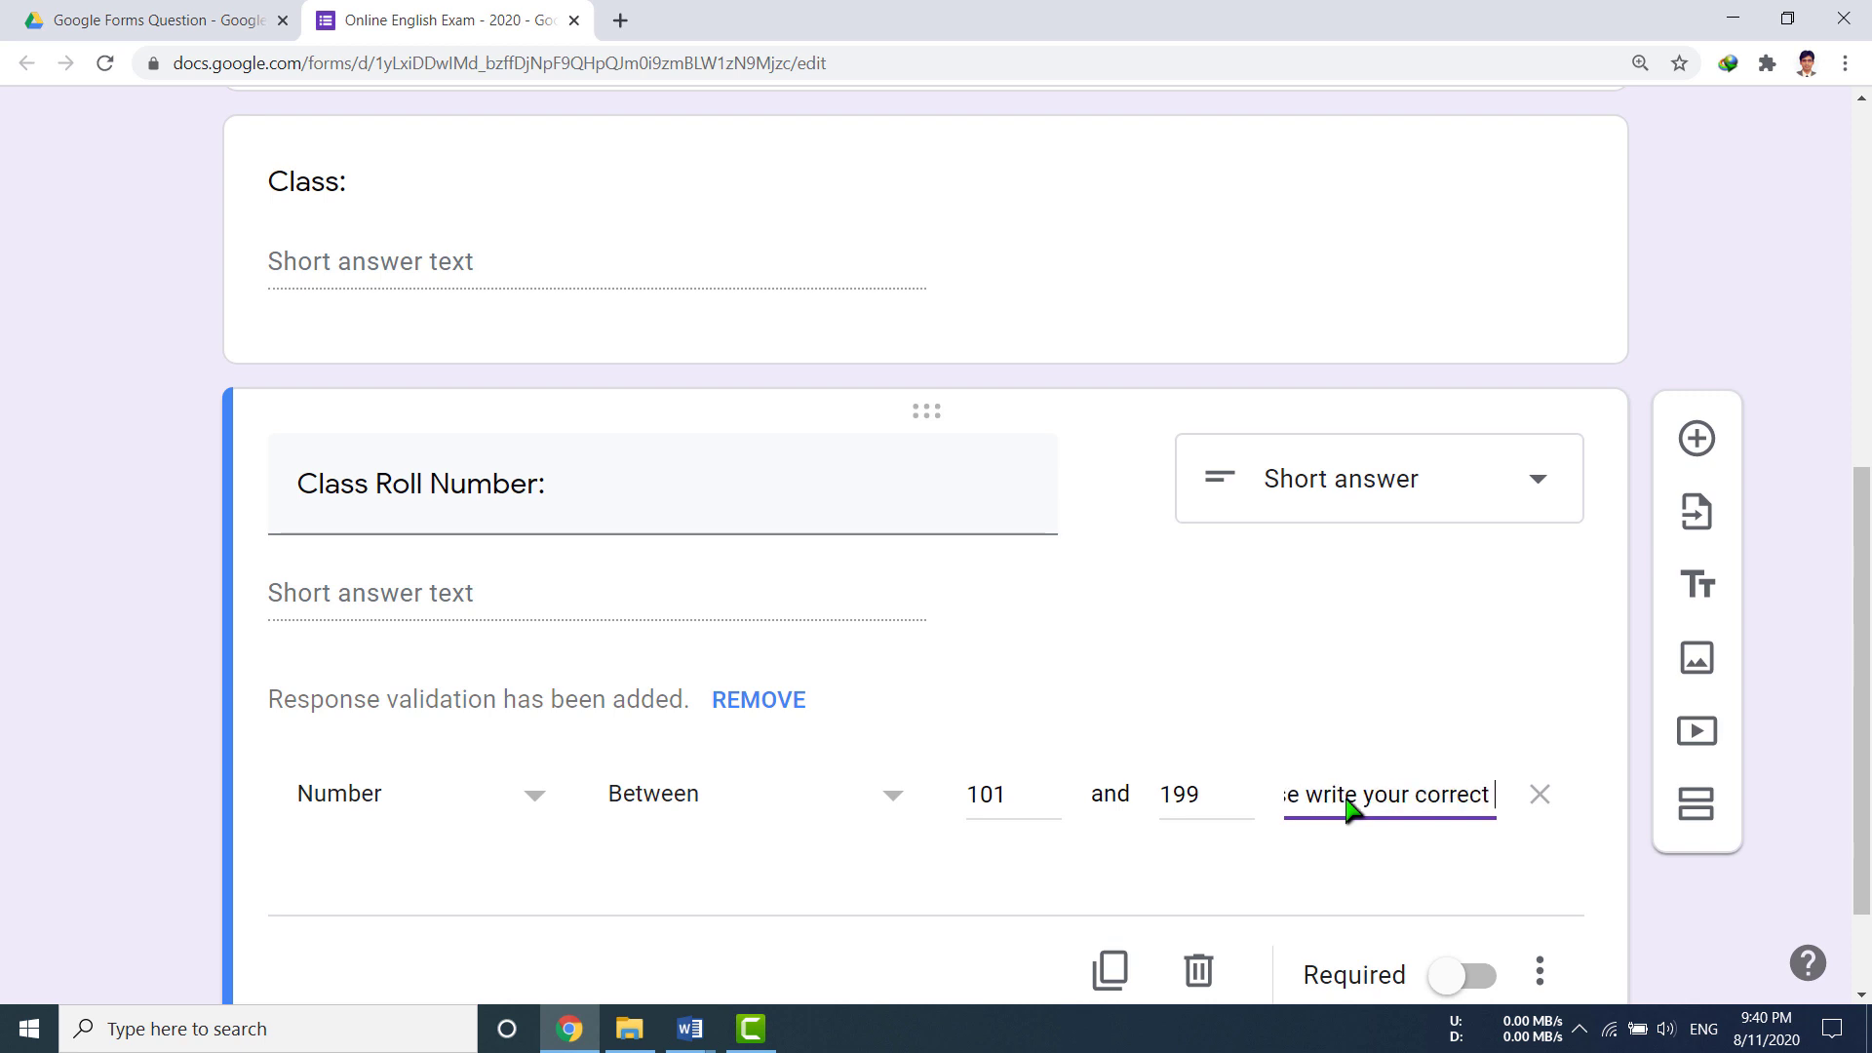
pyautogui.write('class roll number')
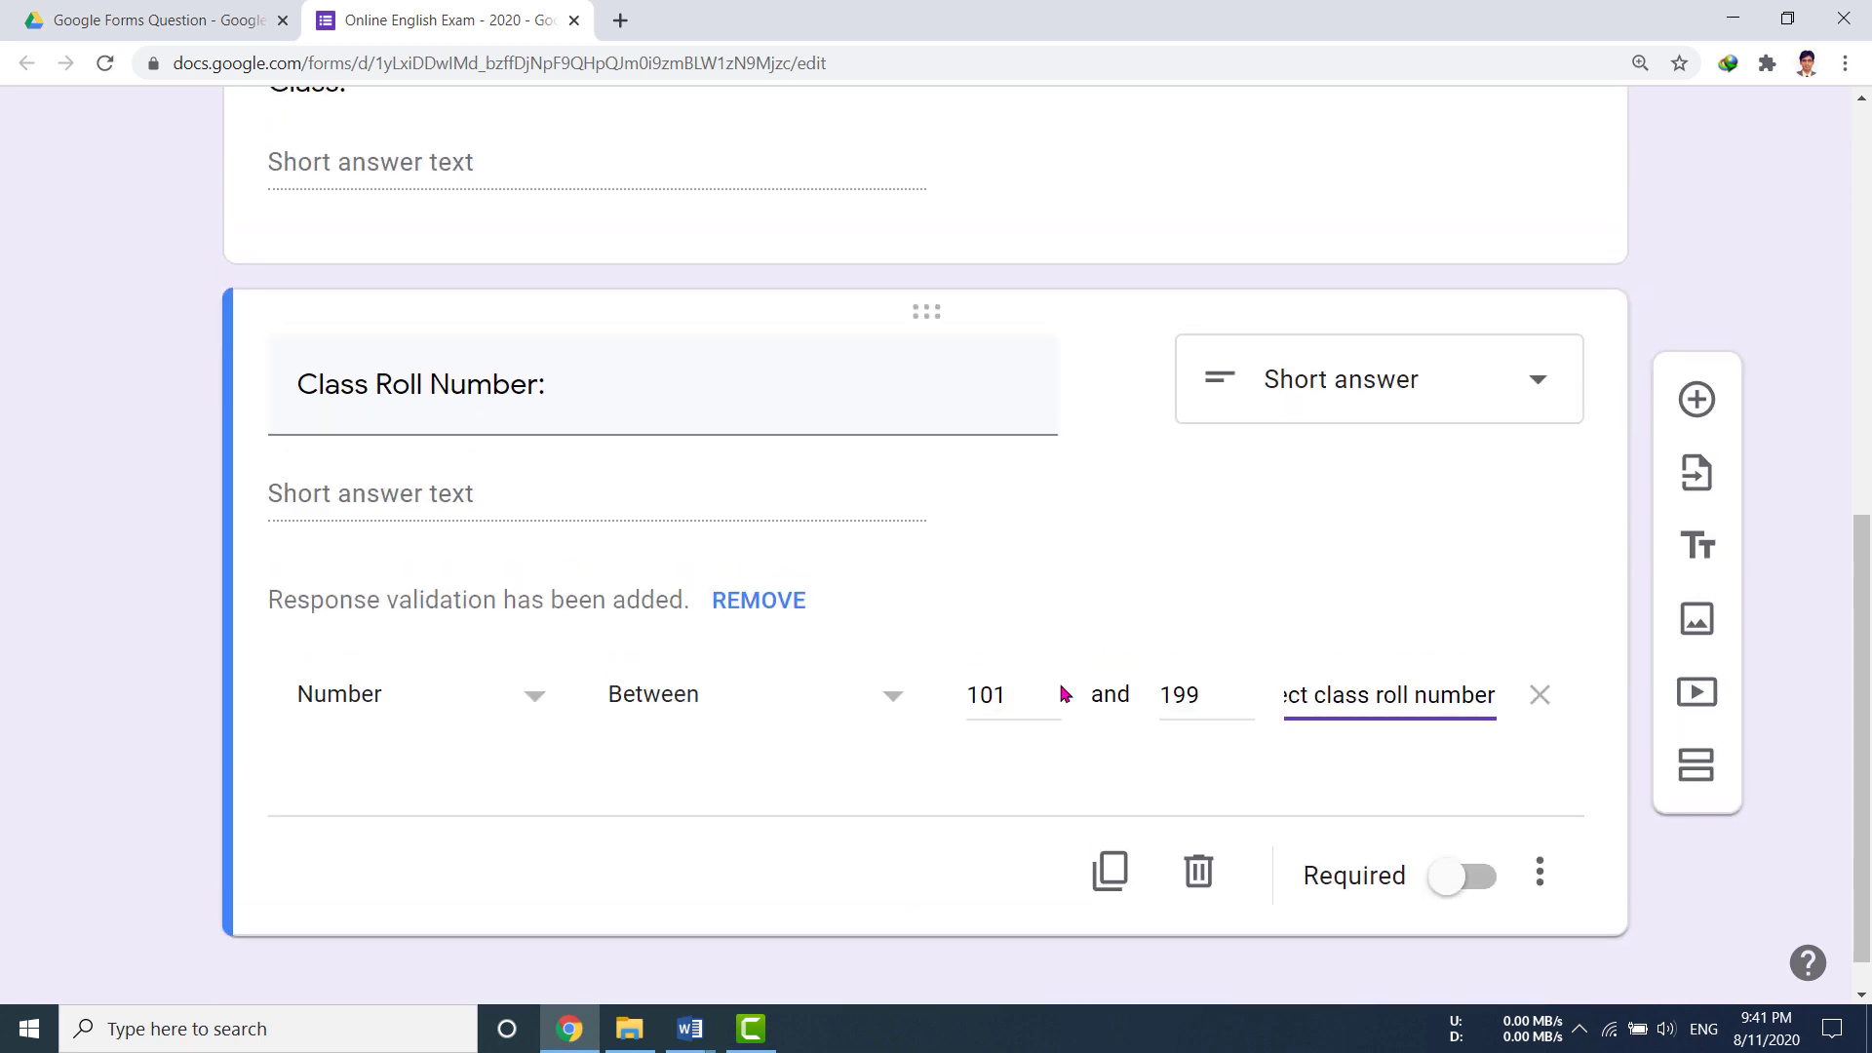
pyautogui.scroll(6, 1063, 693)
pyautogui.scroll(-3, 1063, 694)
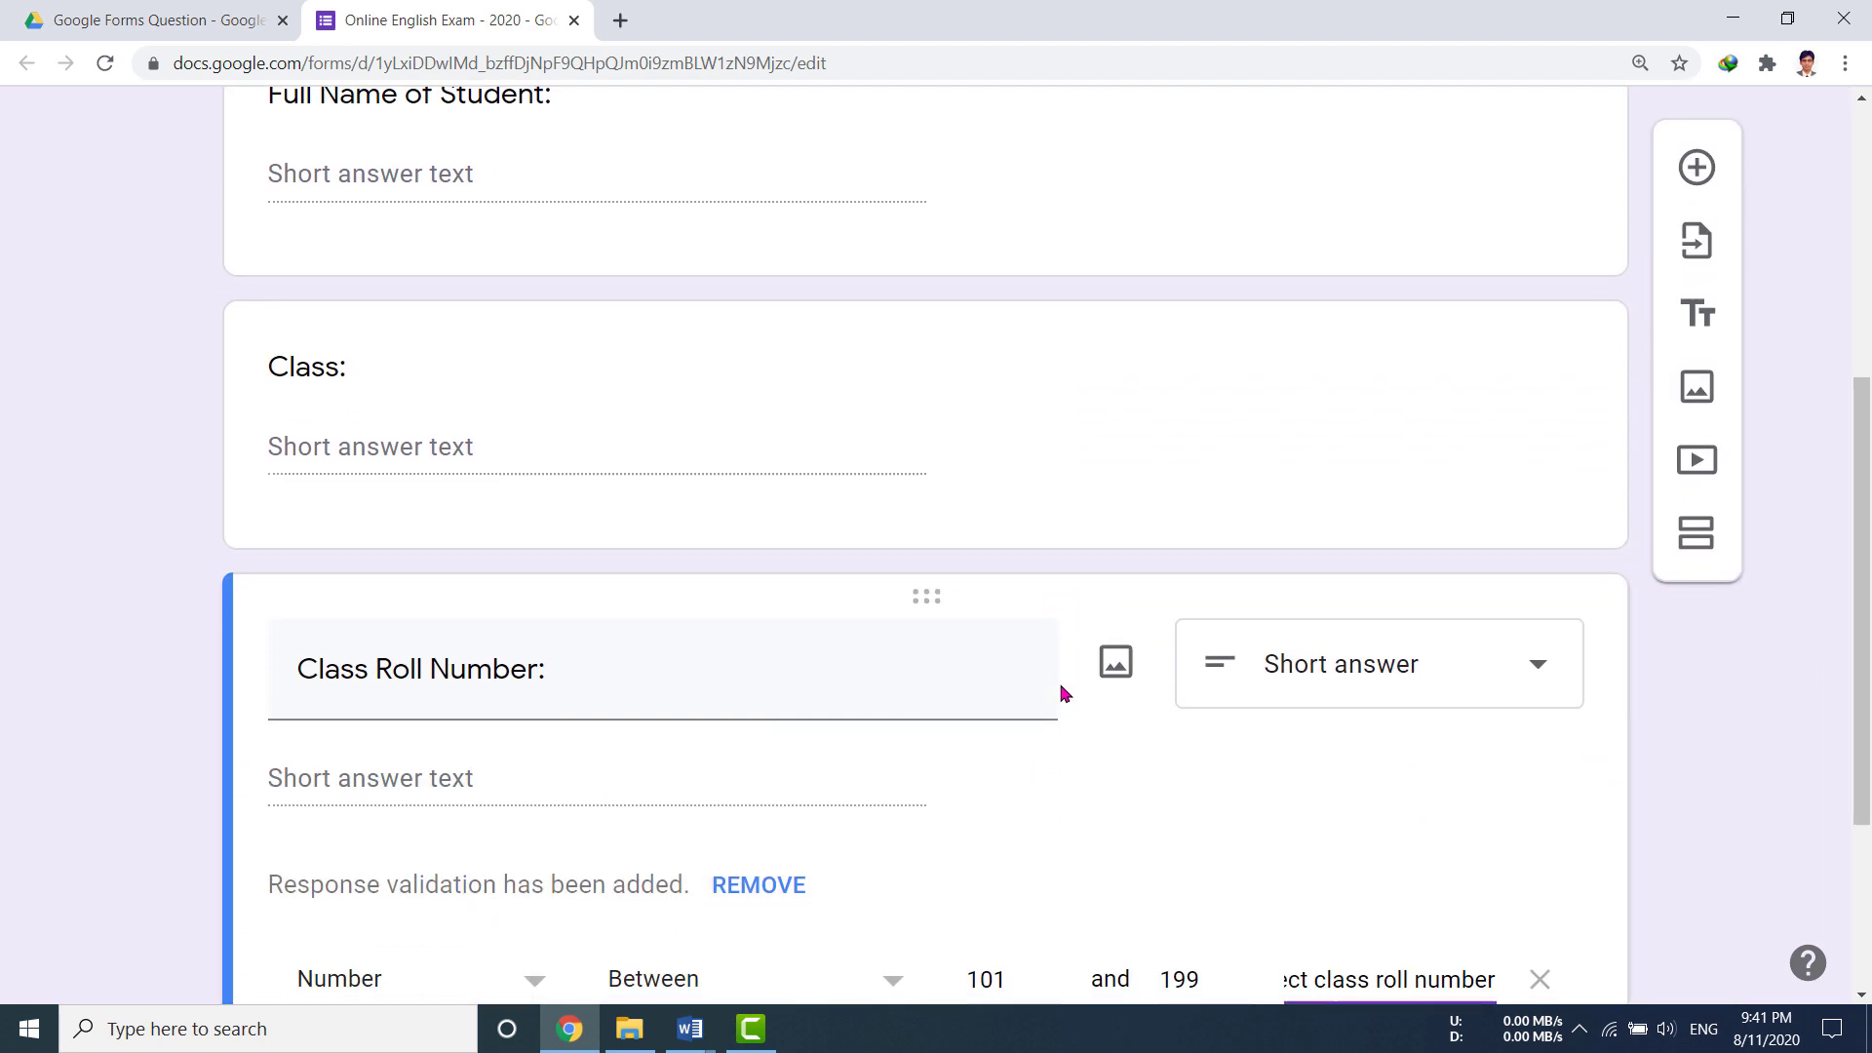
pyautogui.scroll(6, 1063, 694)
pyautogui.scroll(-6, 1063, 693)
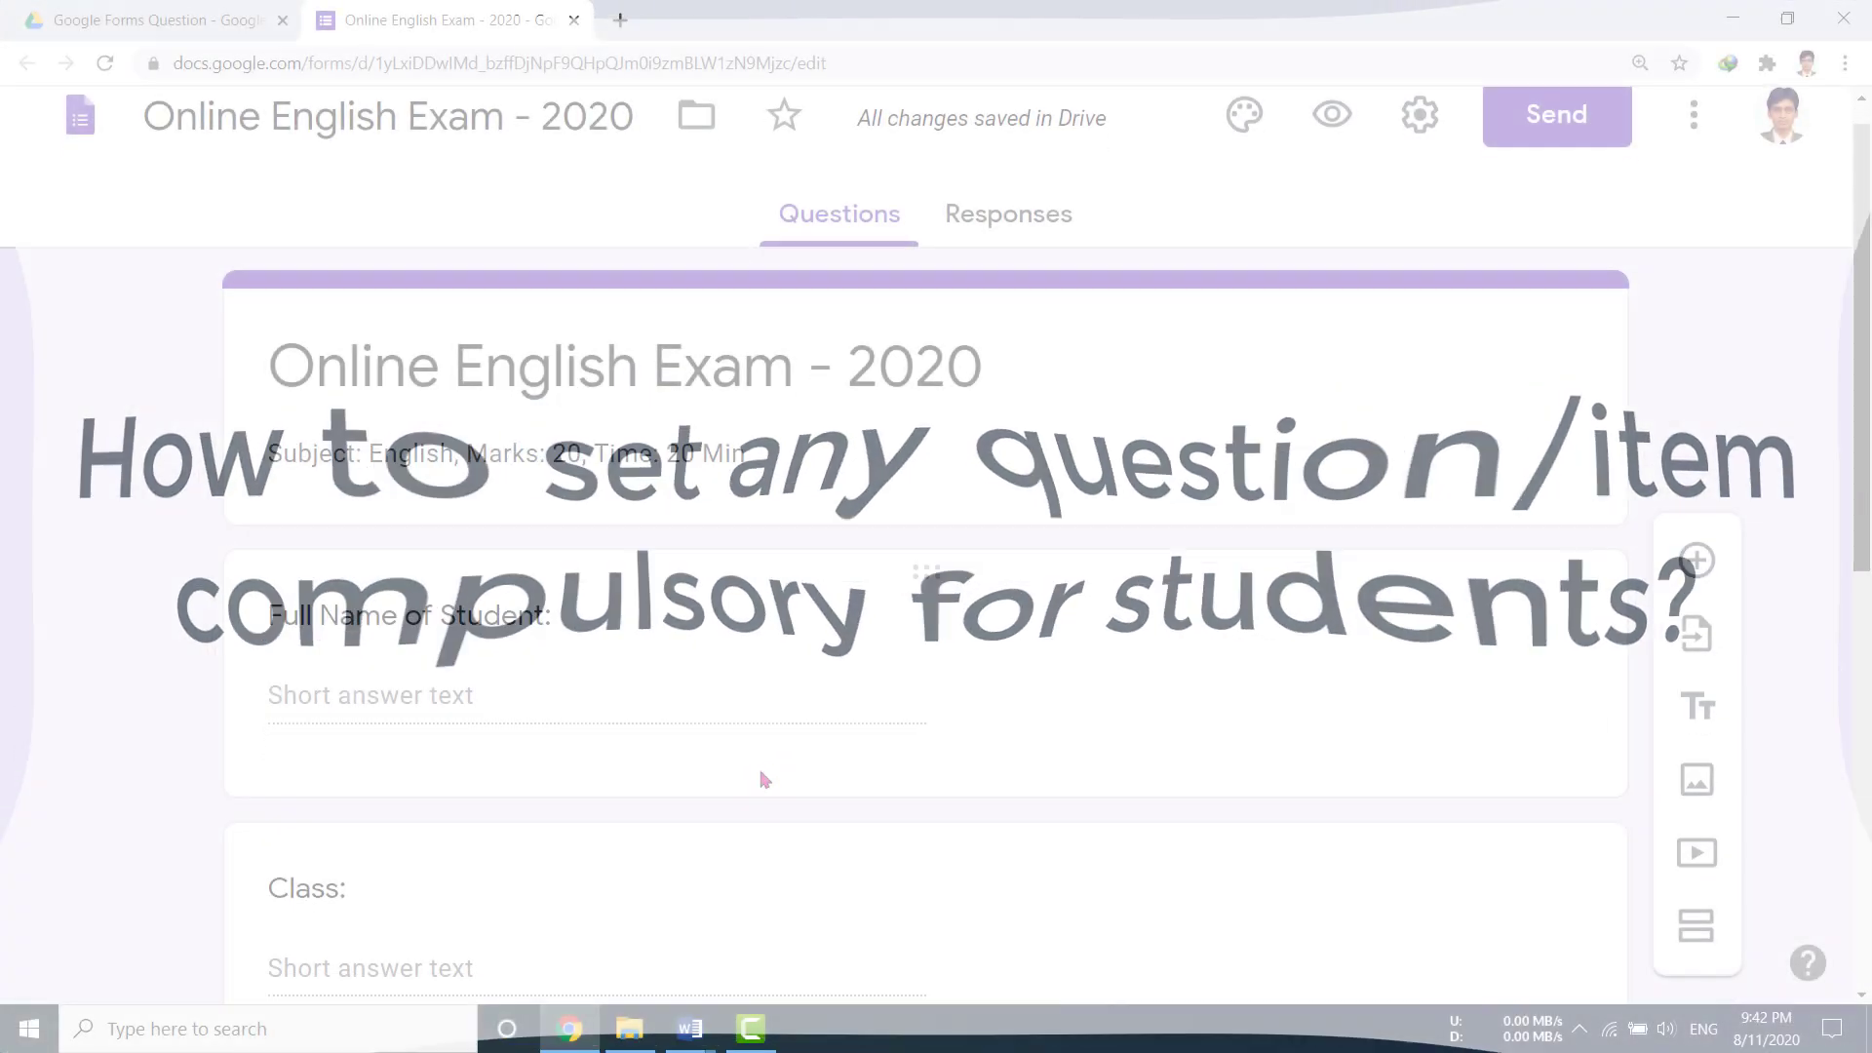
pyautogui.scroll(-3, 762, 778)
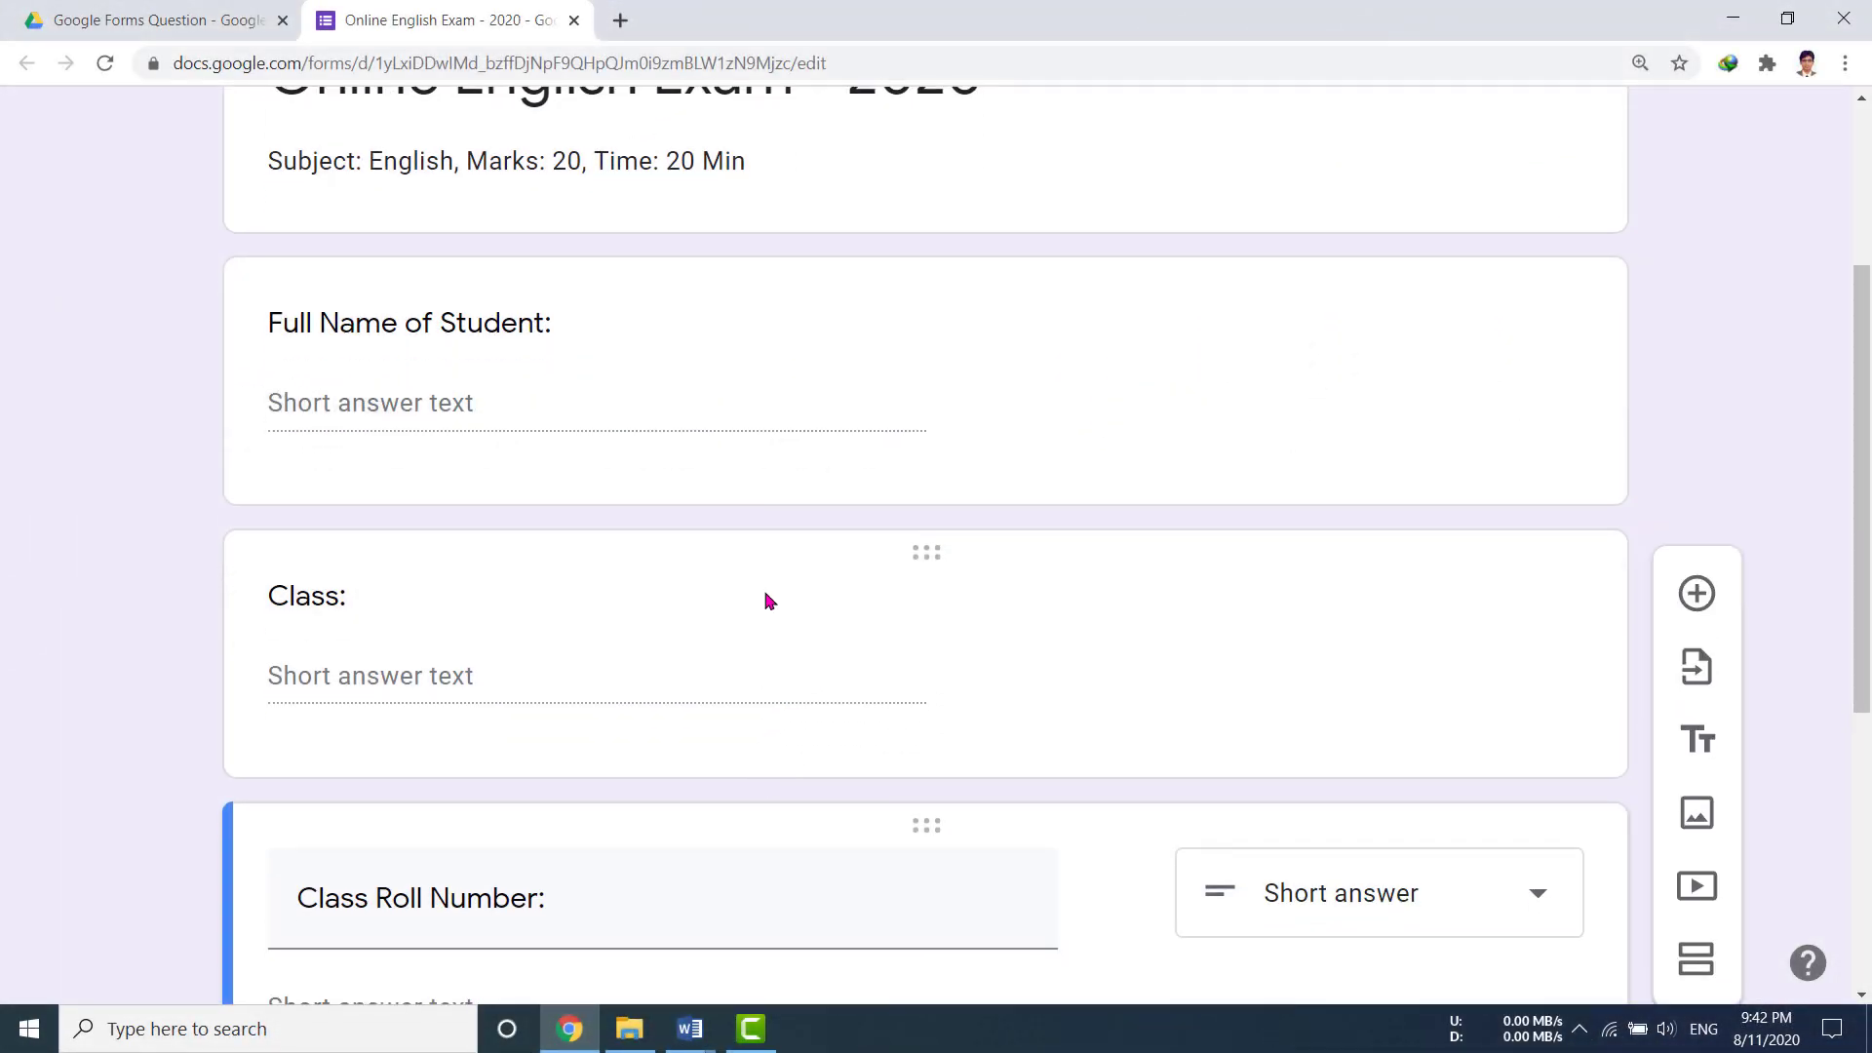
pyautogui.scroll(2, 764, 588)
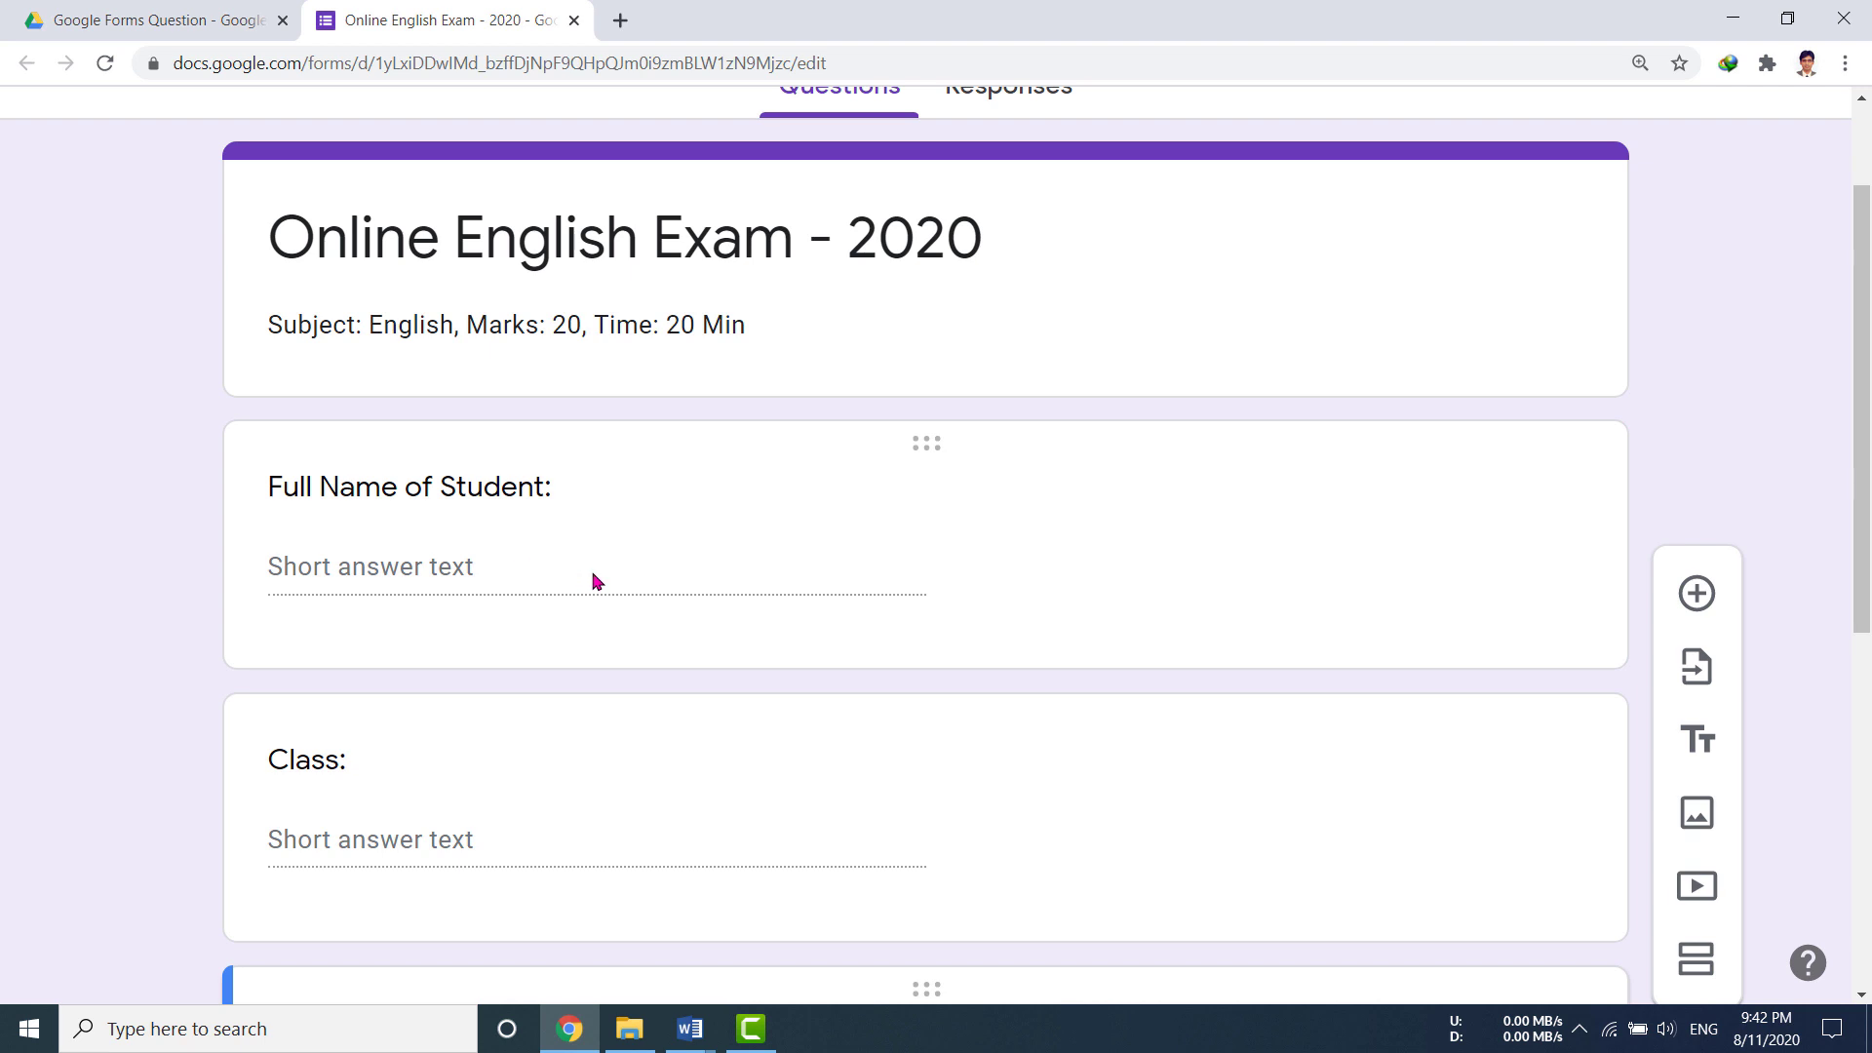
pyautogui.scroll(-1, 597, 582)
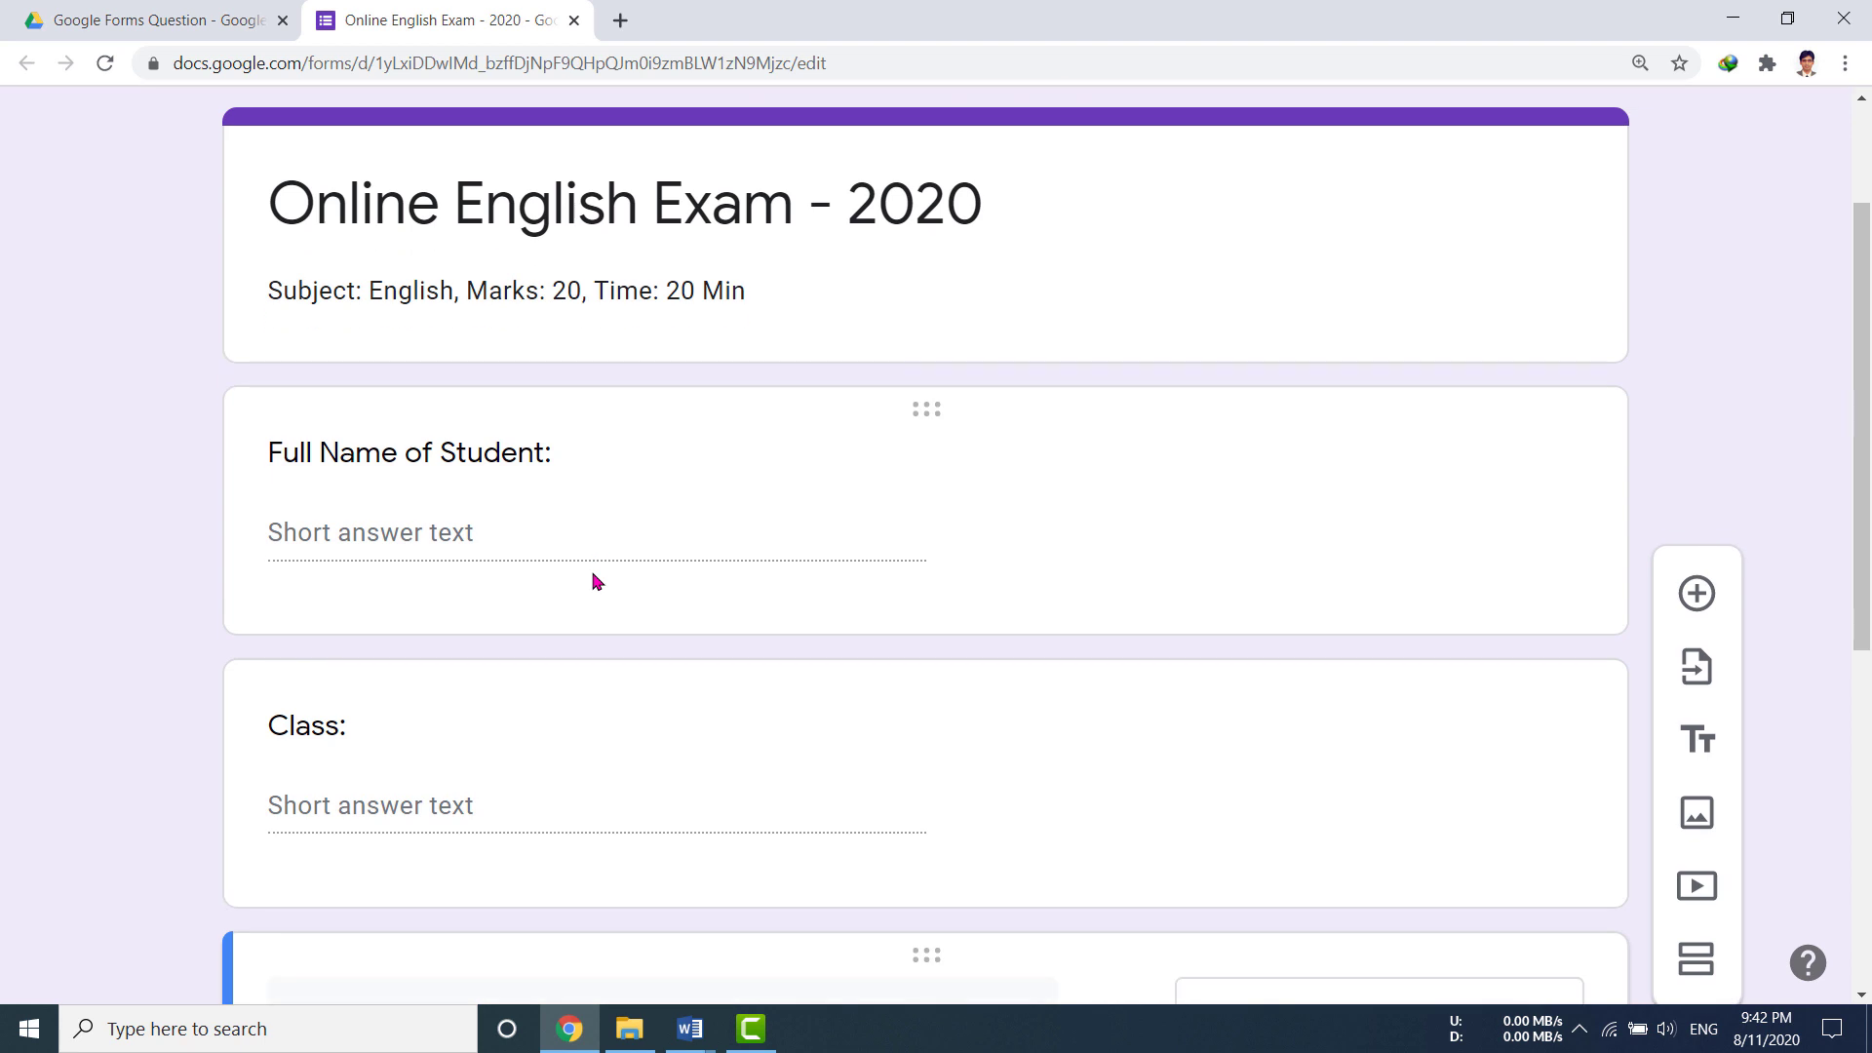
pyautogui.click(507, 531)
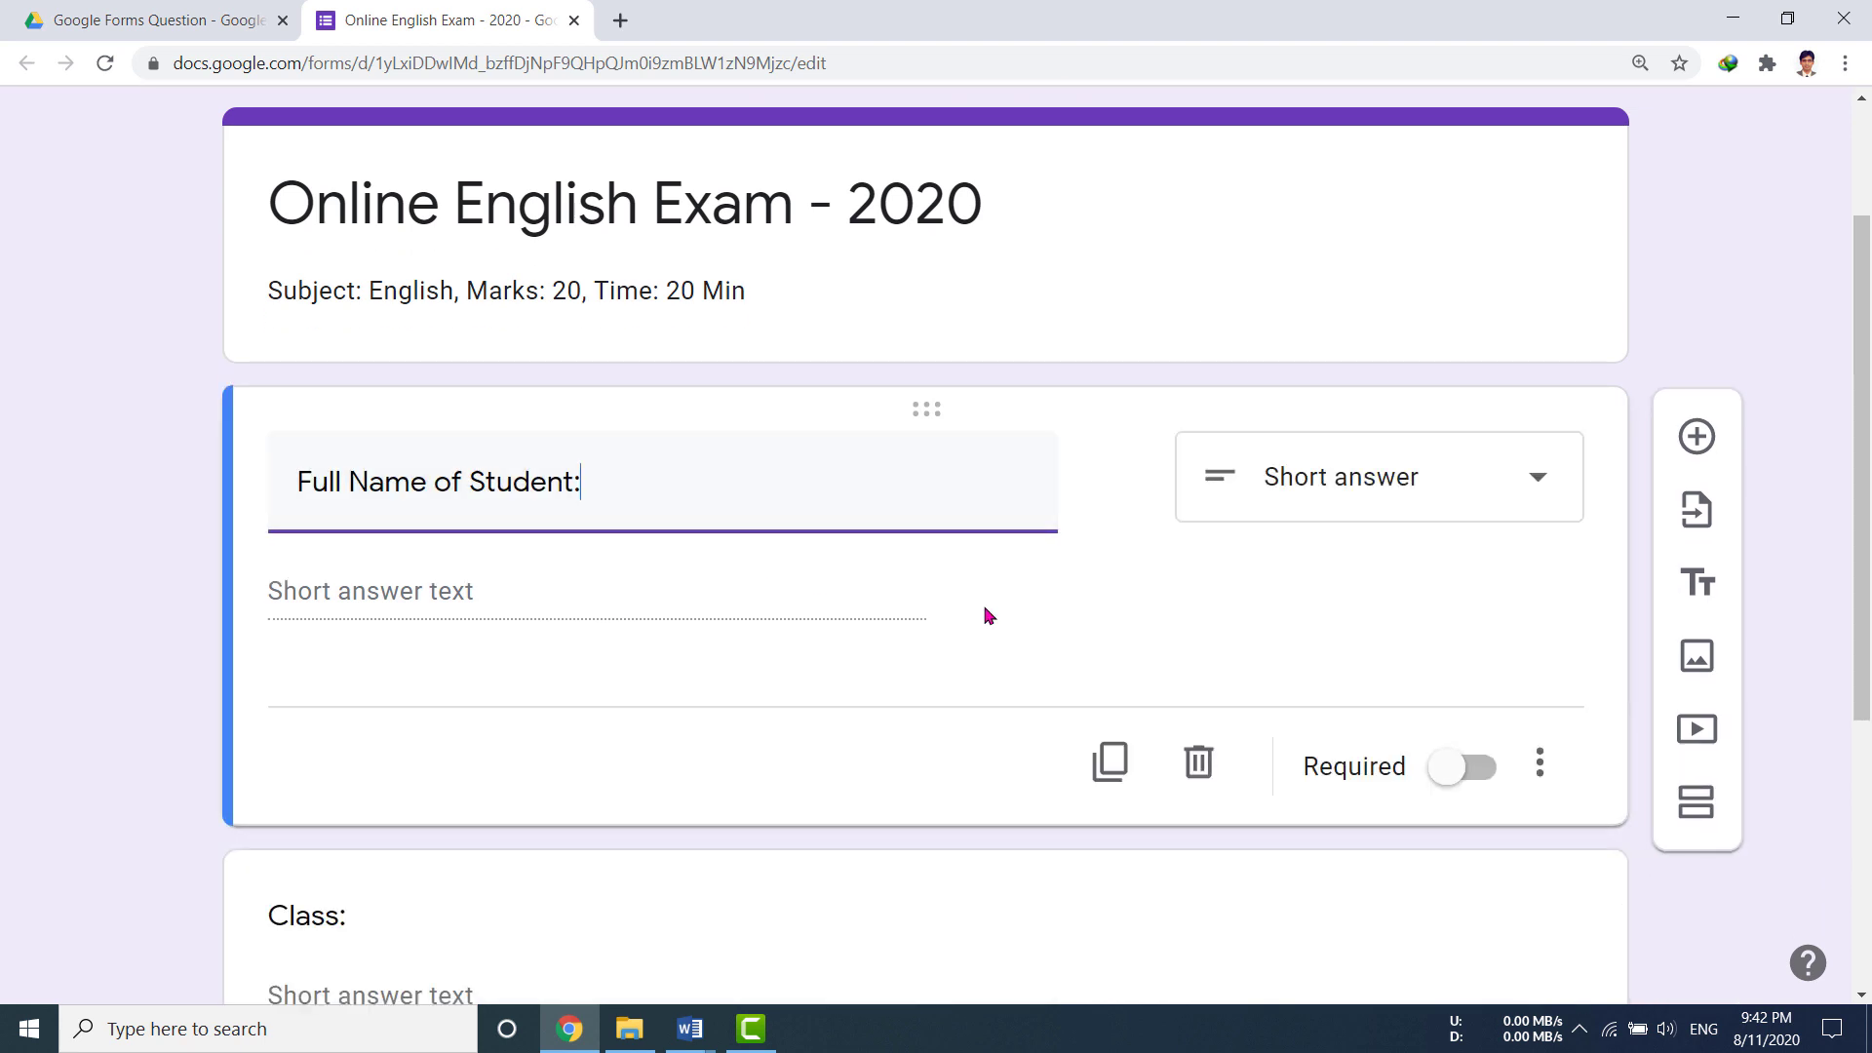
pyautogui.click(1490, 776)
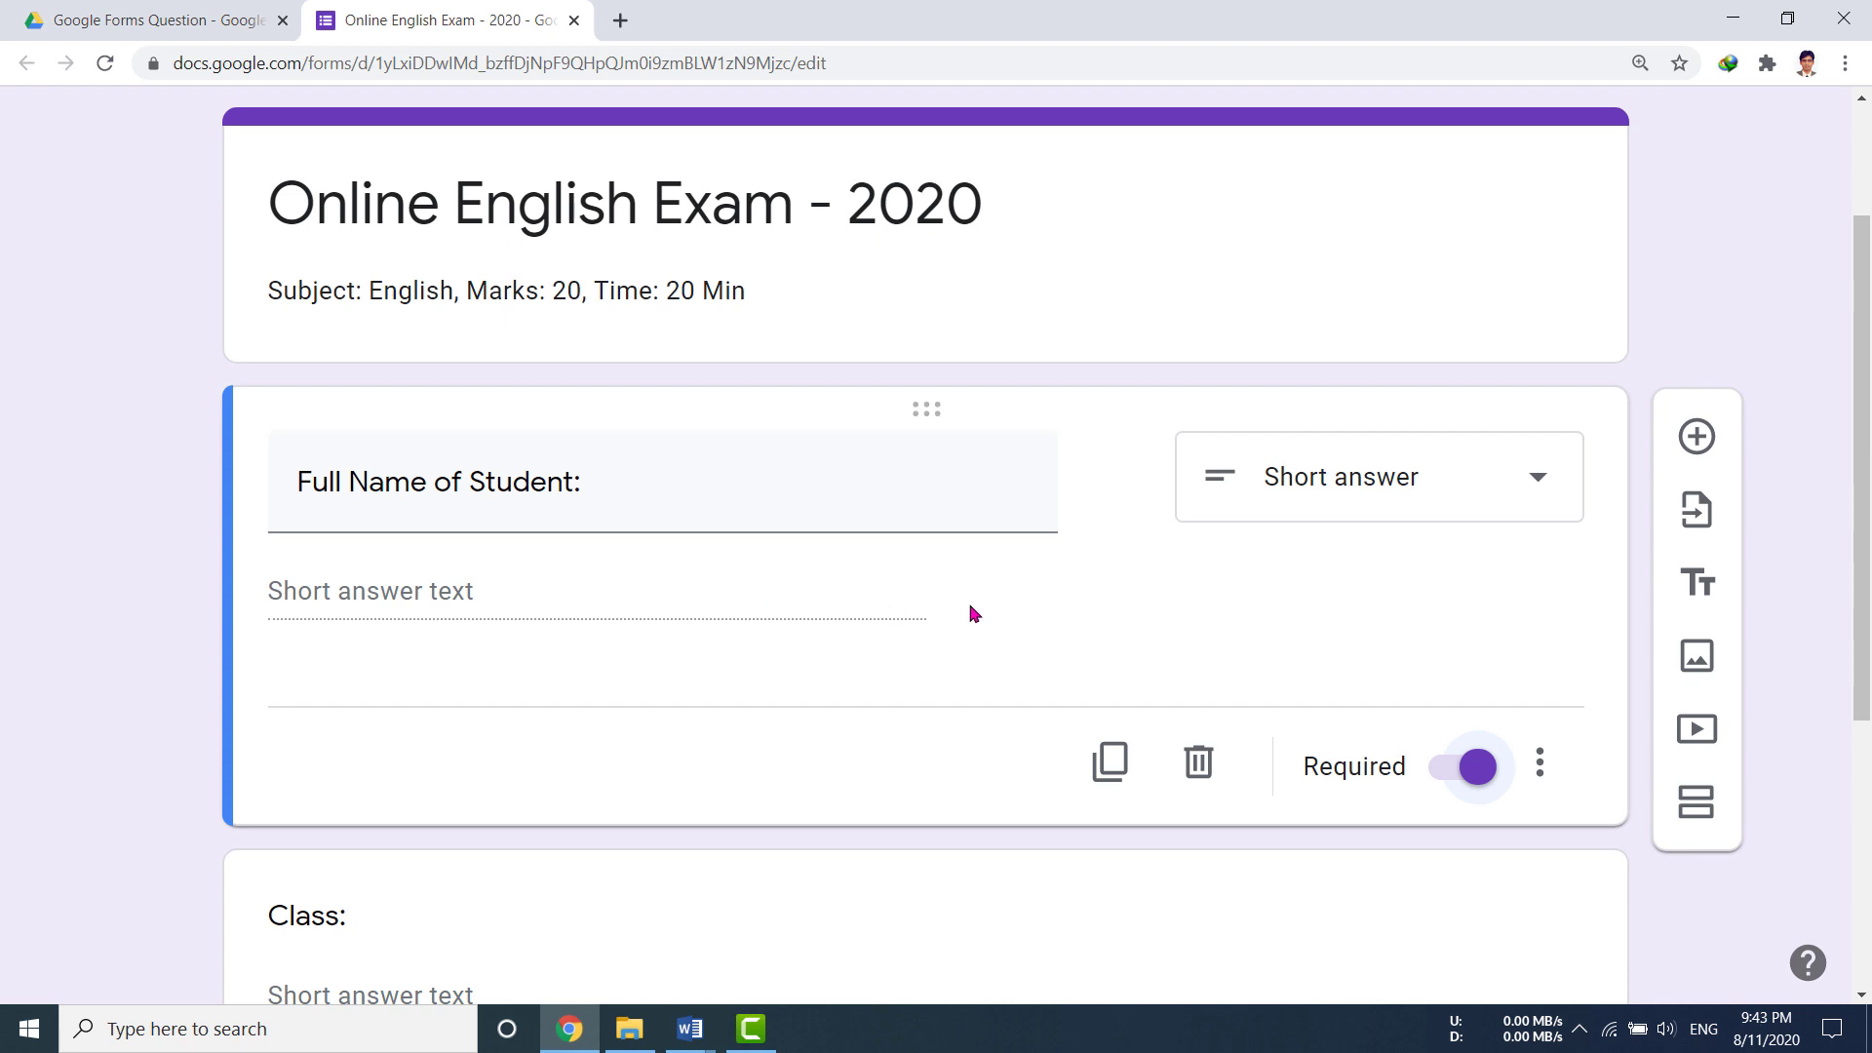
pyautogui.scroll(-4, 970, 613)
pyautogui.click(817, 591)
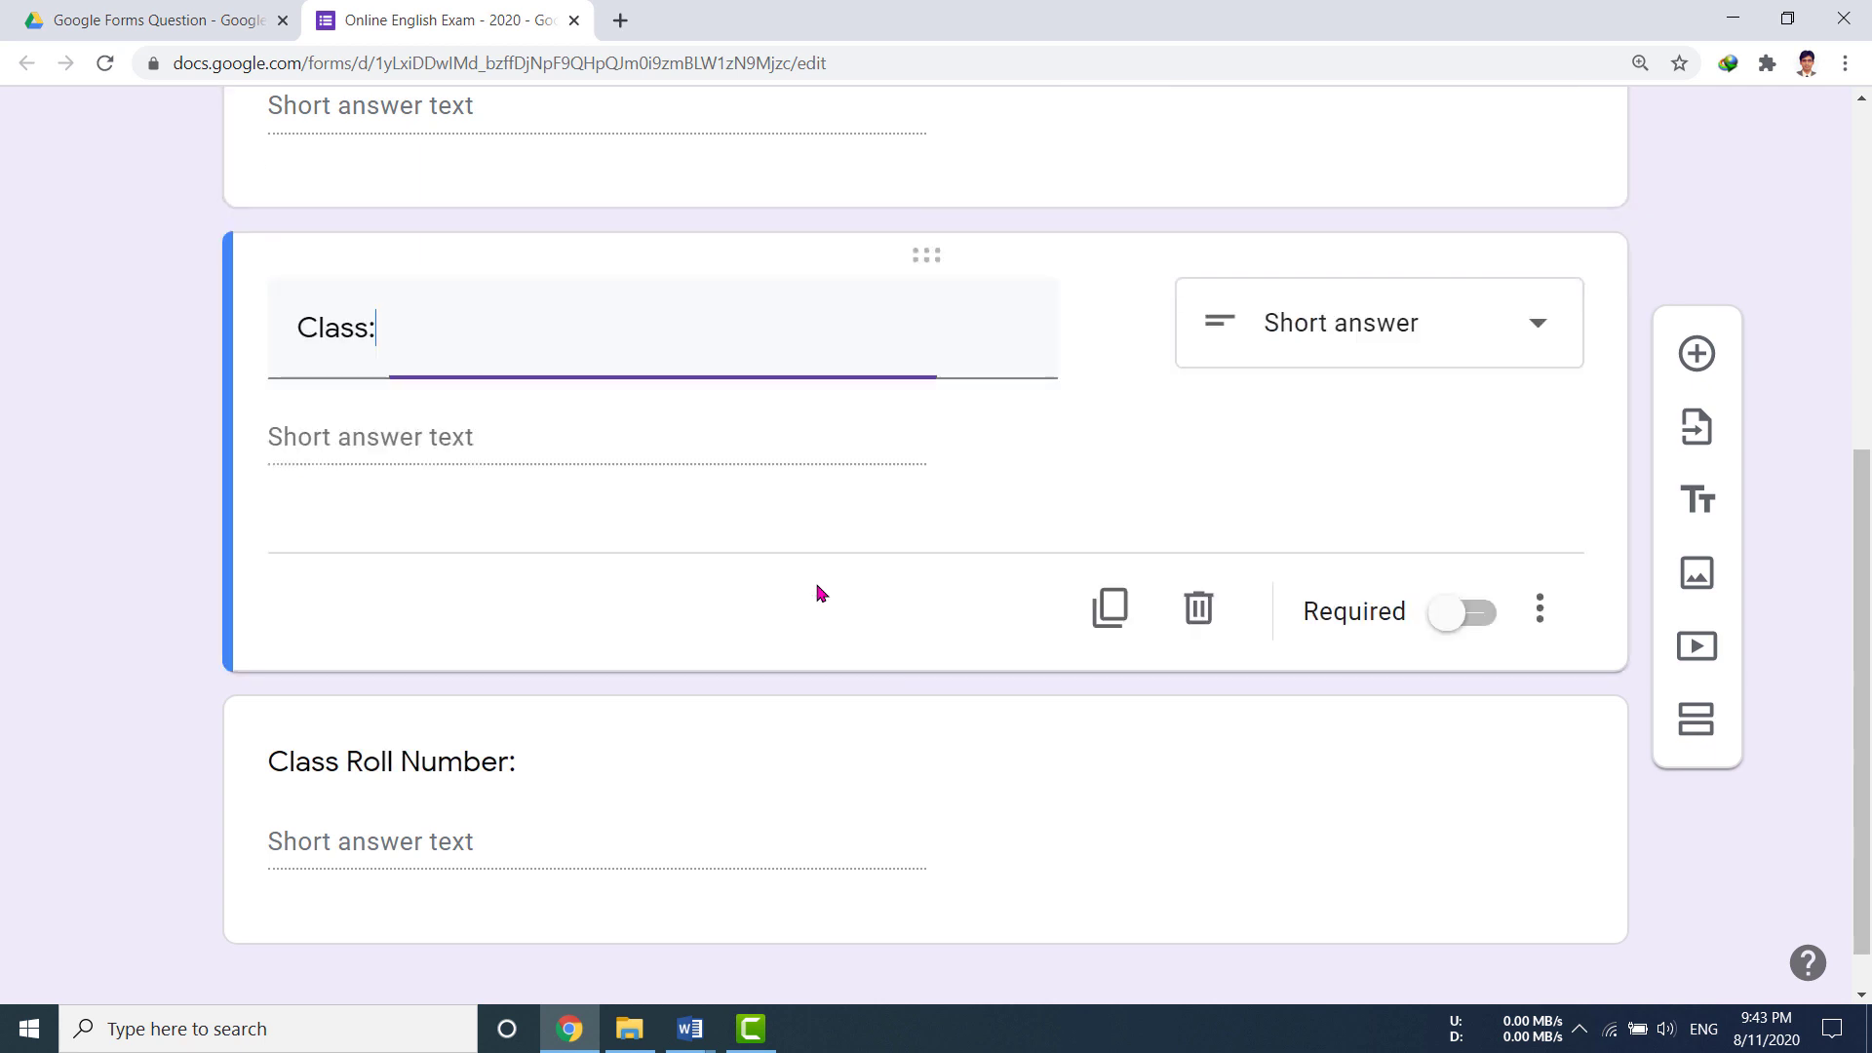
pyautogui.click(1484, 617)
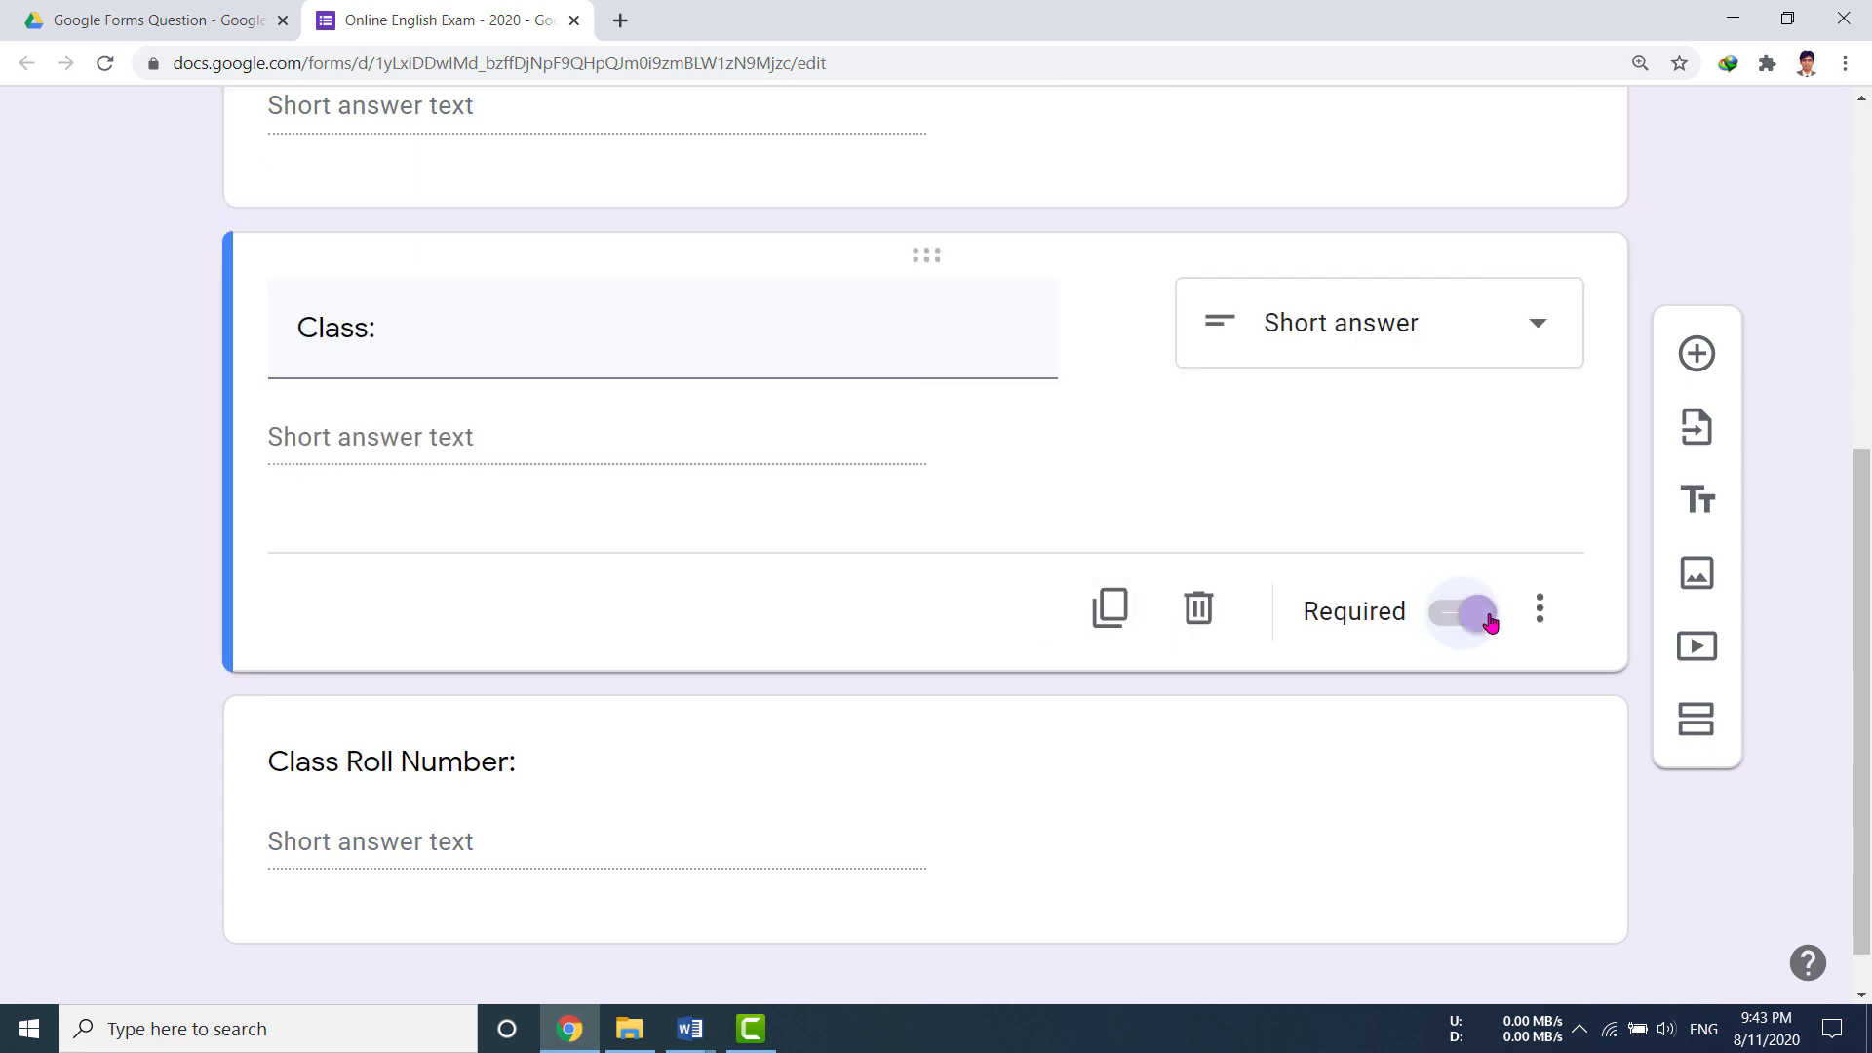
pyautogui.scroll(-1, 897, 707)
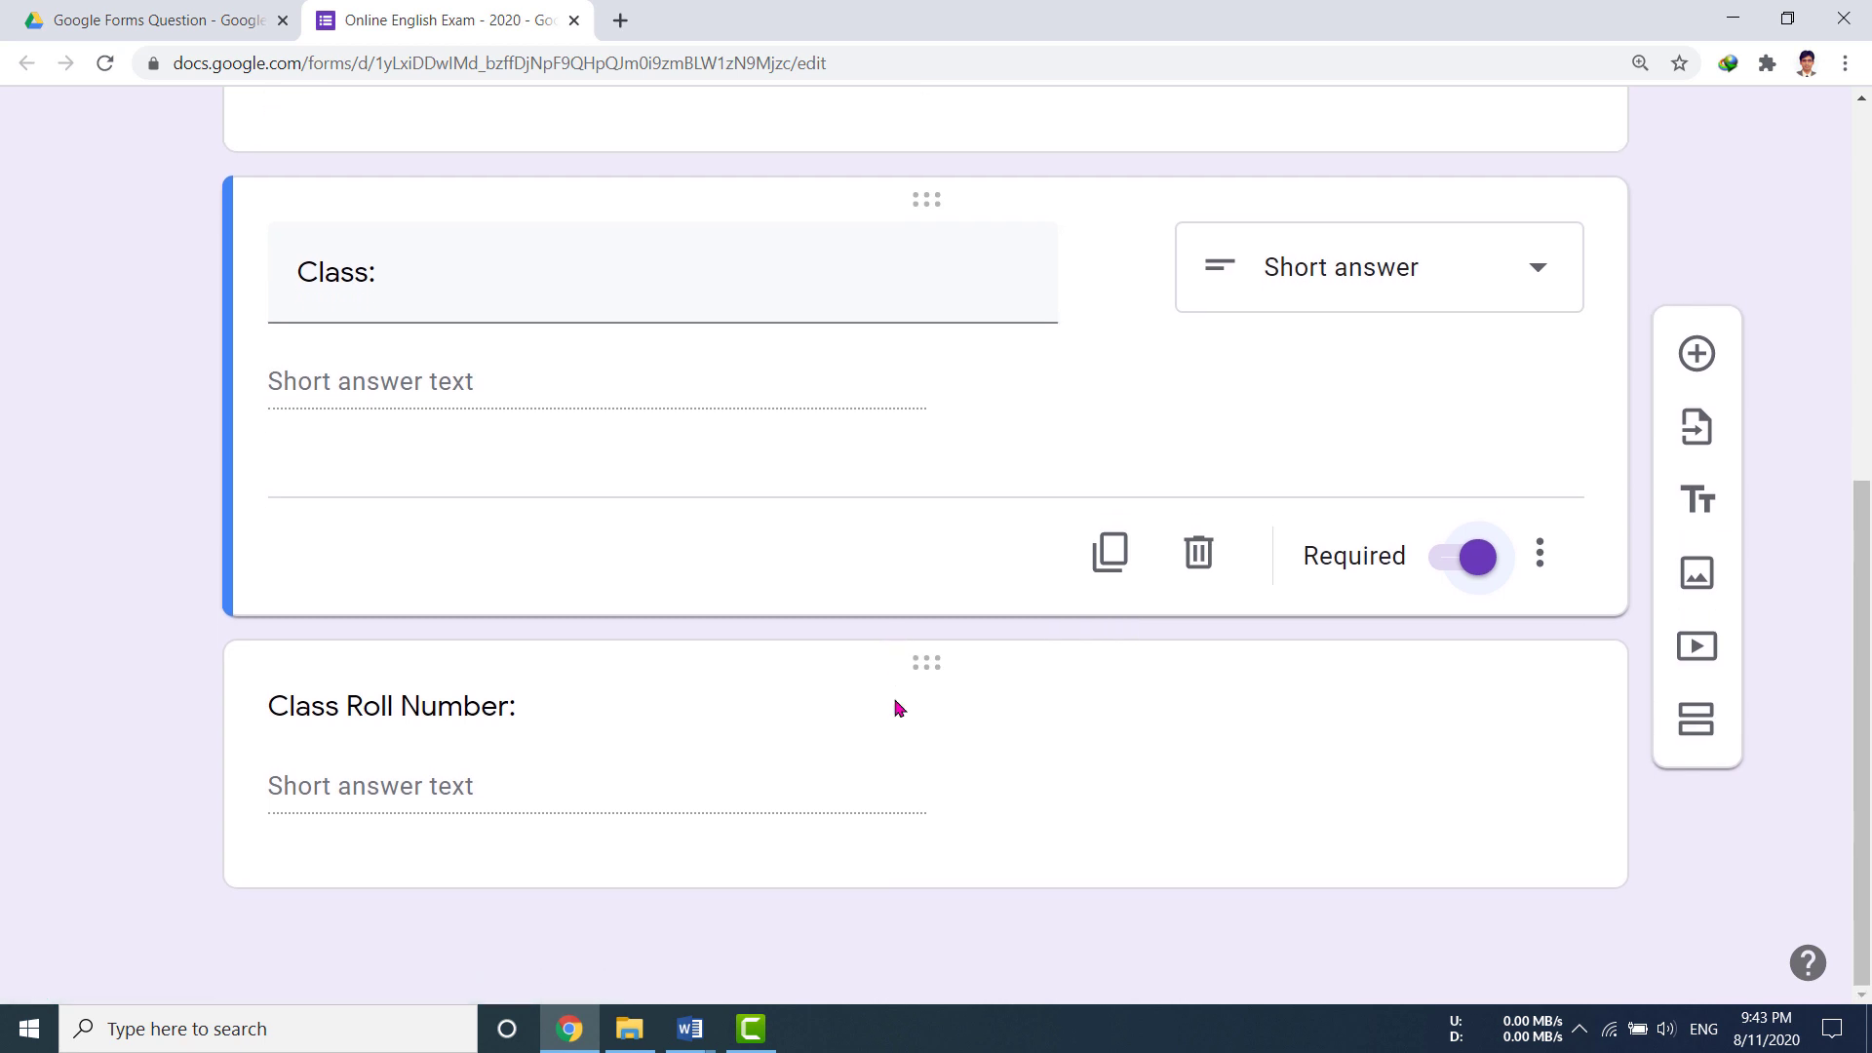
pyautogui.click(530, 759)
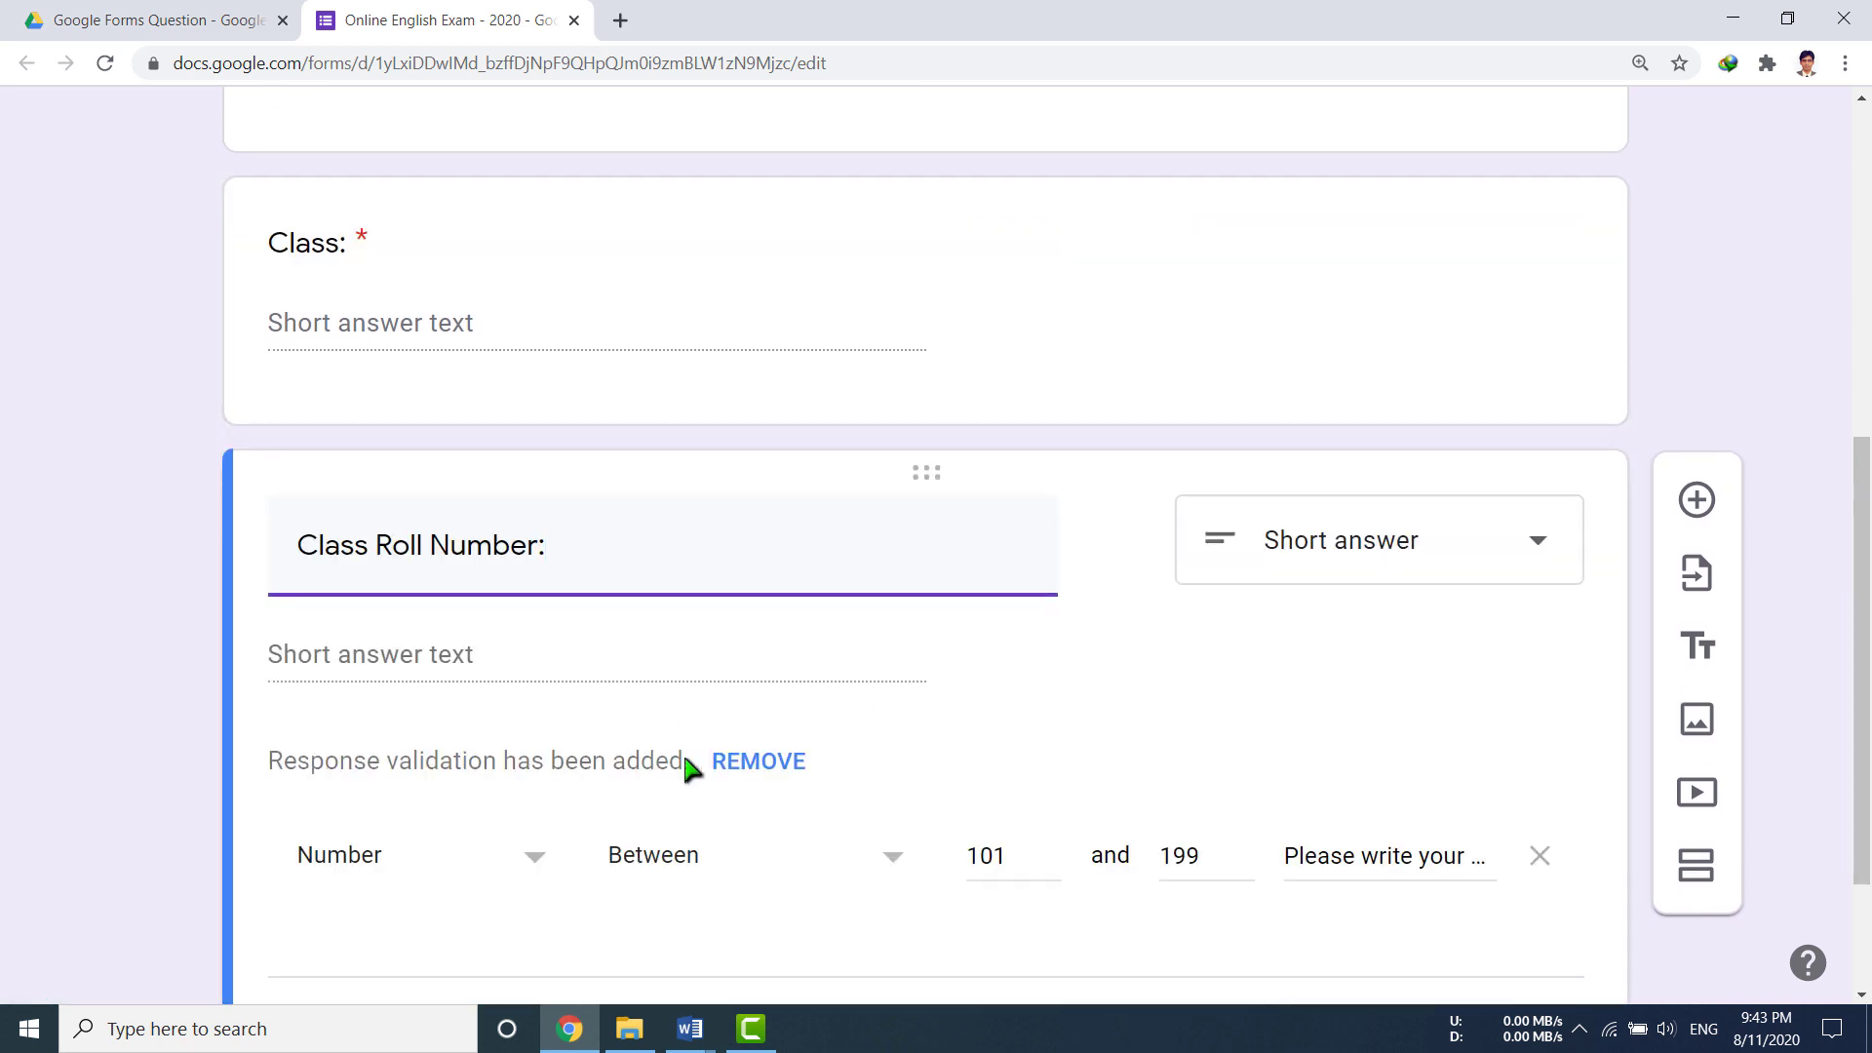
pyautogui.scroll(-2, 1450, 741)
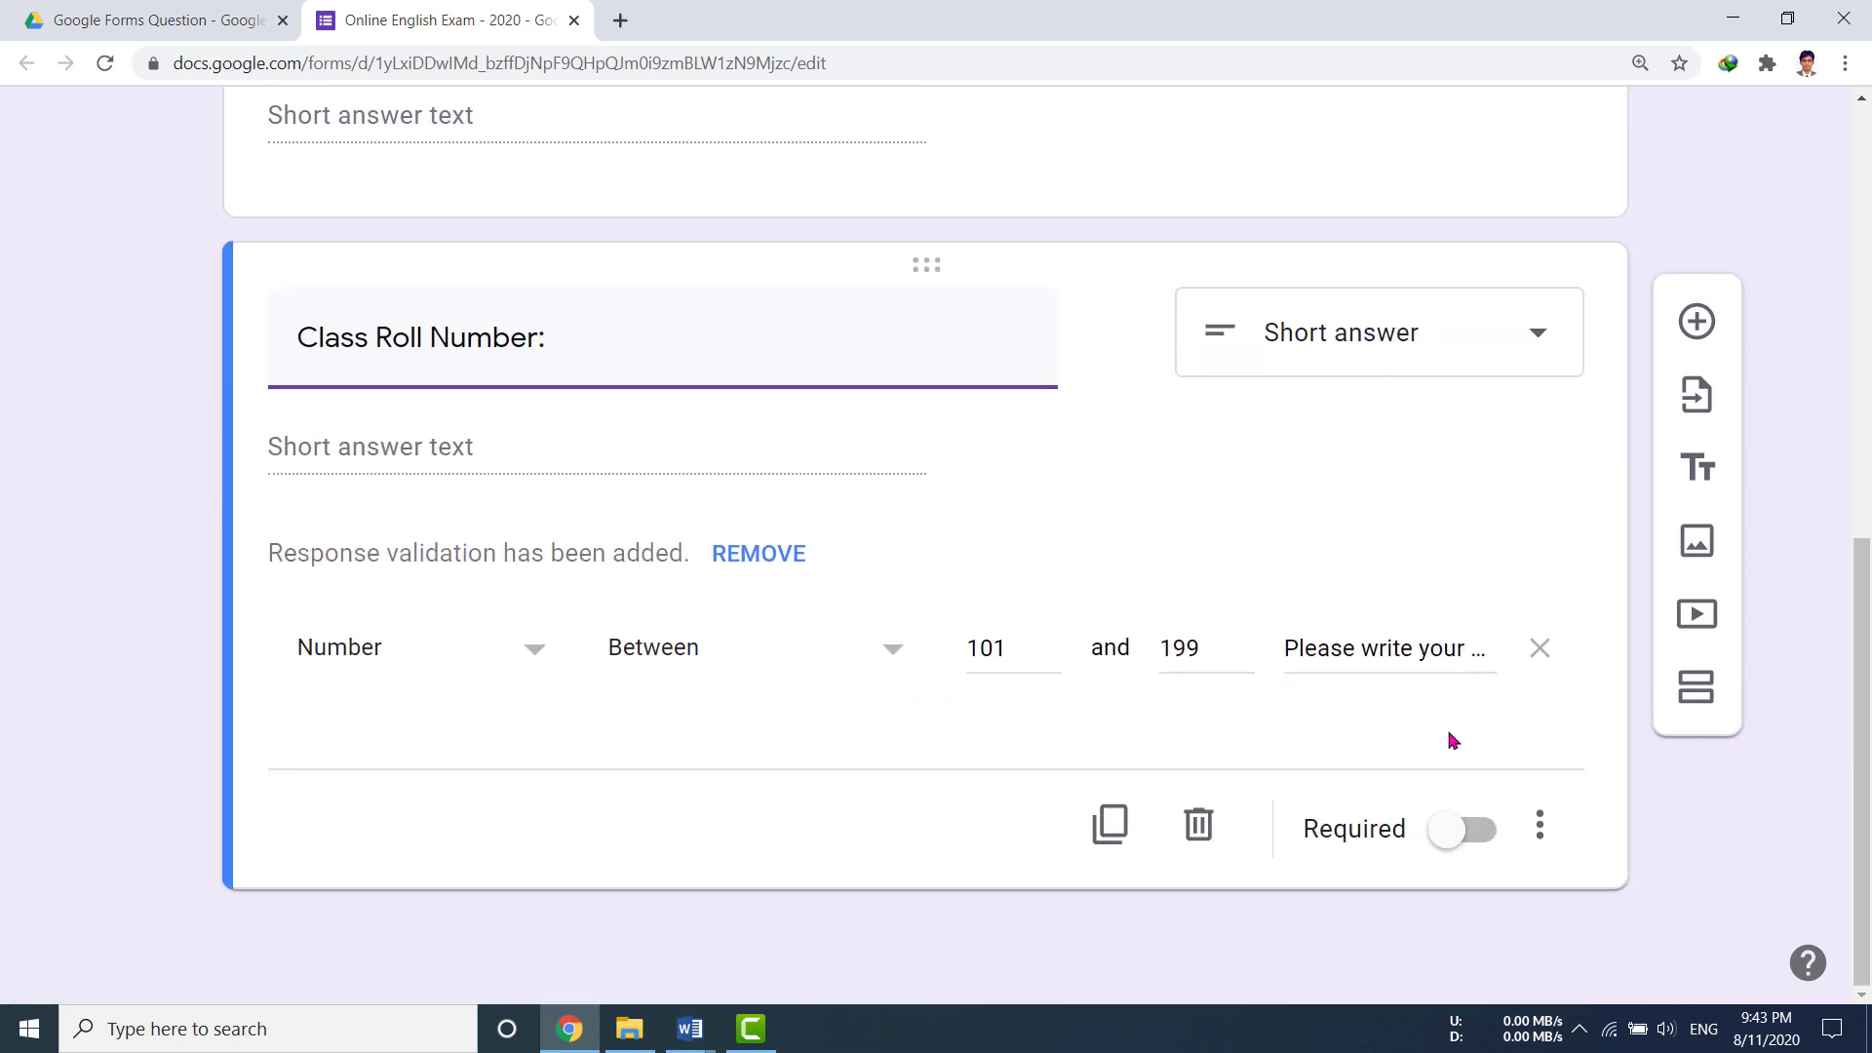
pyautogui.click(1477, 830)
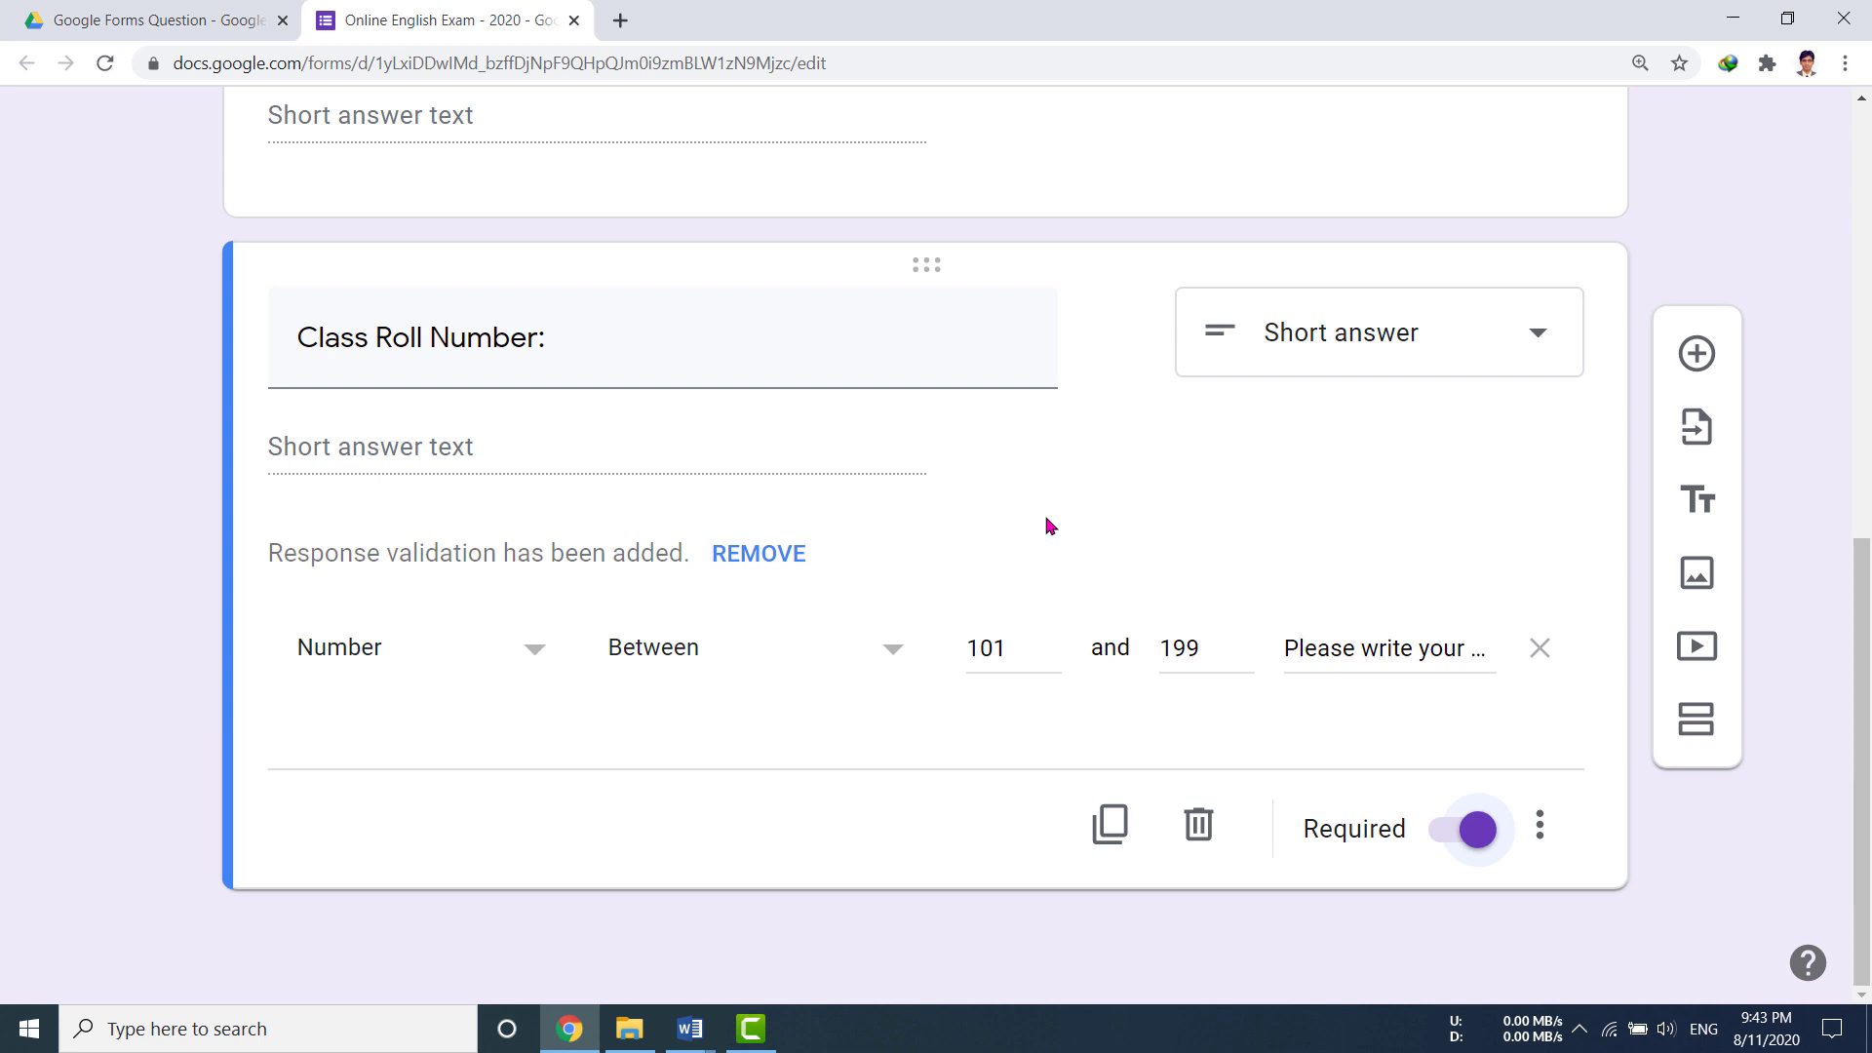
pyautogui.scroll(8, 1049, 527)
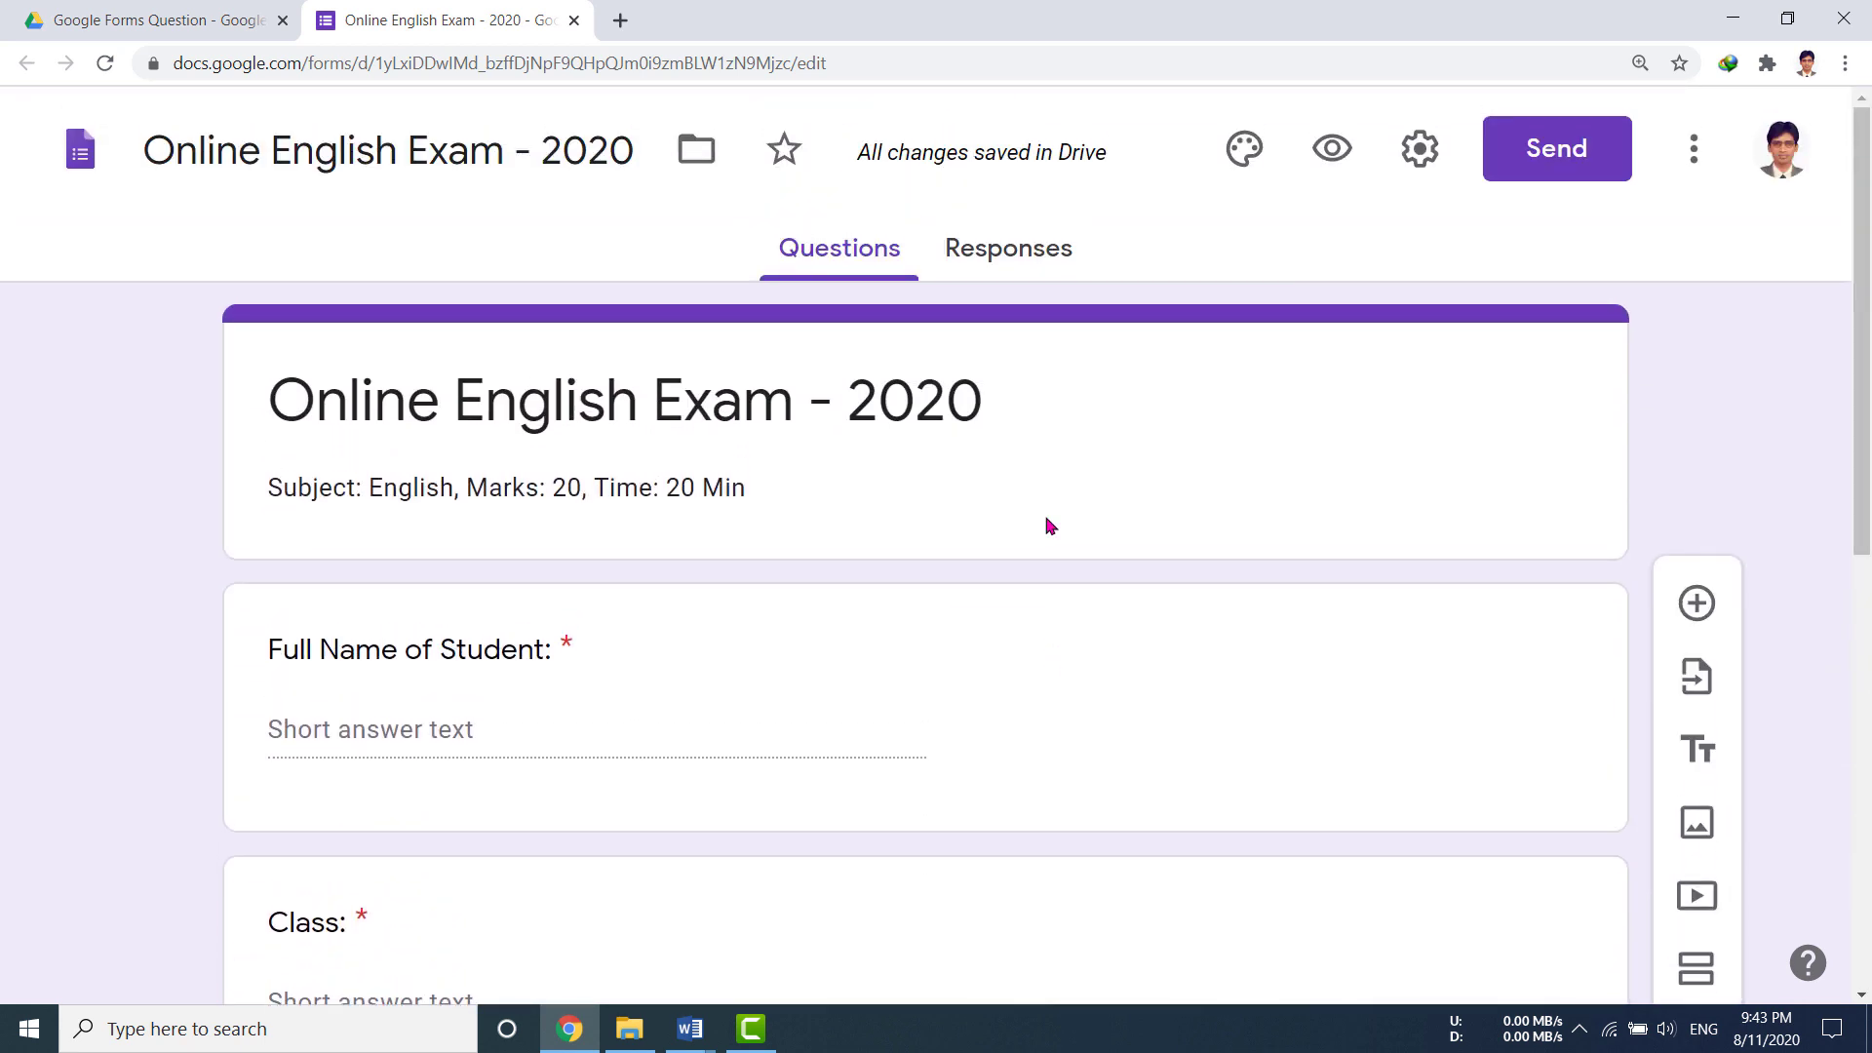
pyautogui.scroll(-9, 1049, 527)
pyautogui.scroll(6, 927, 736)
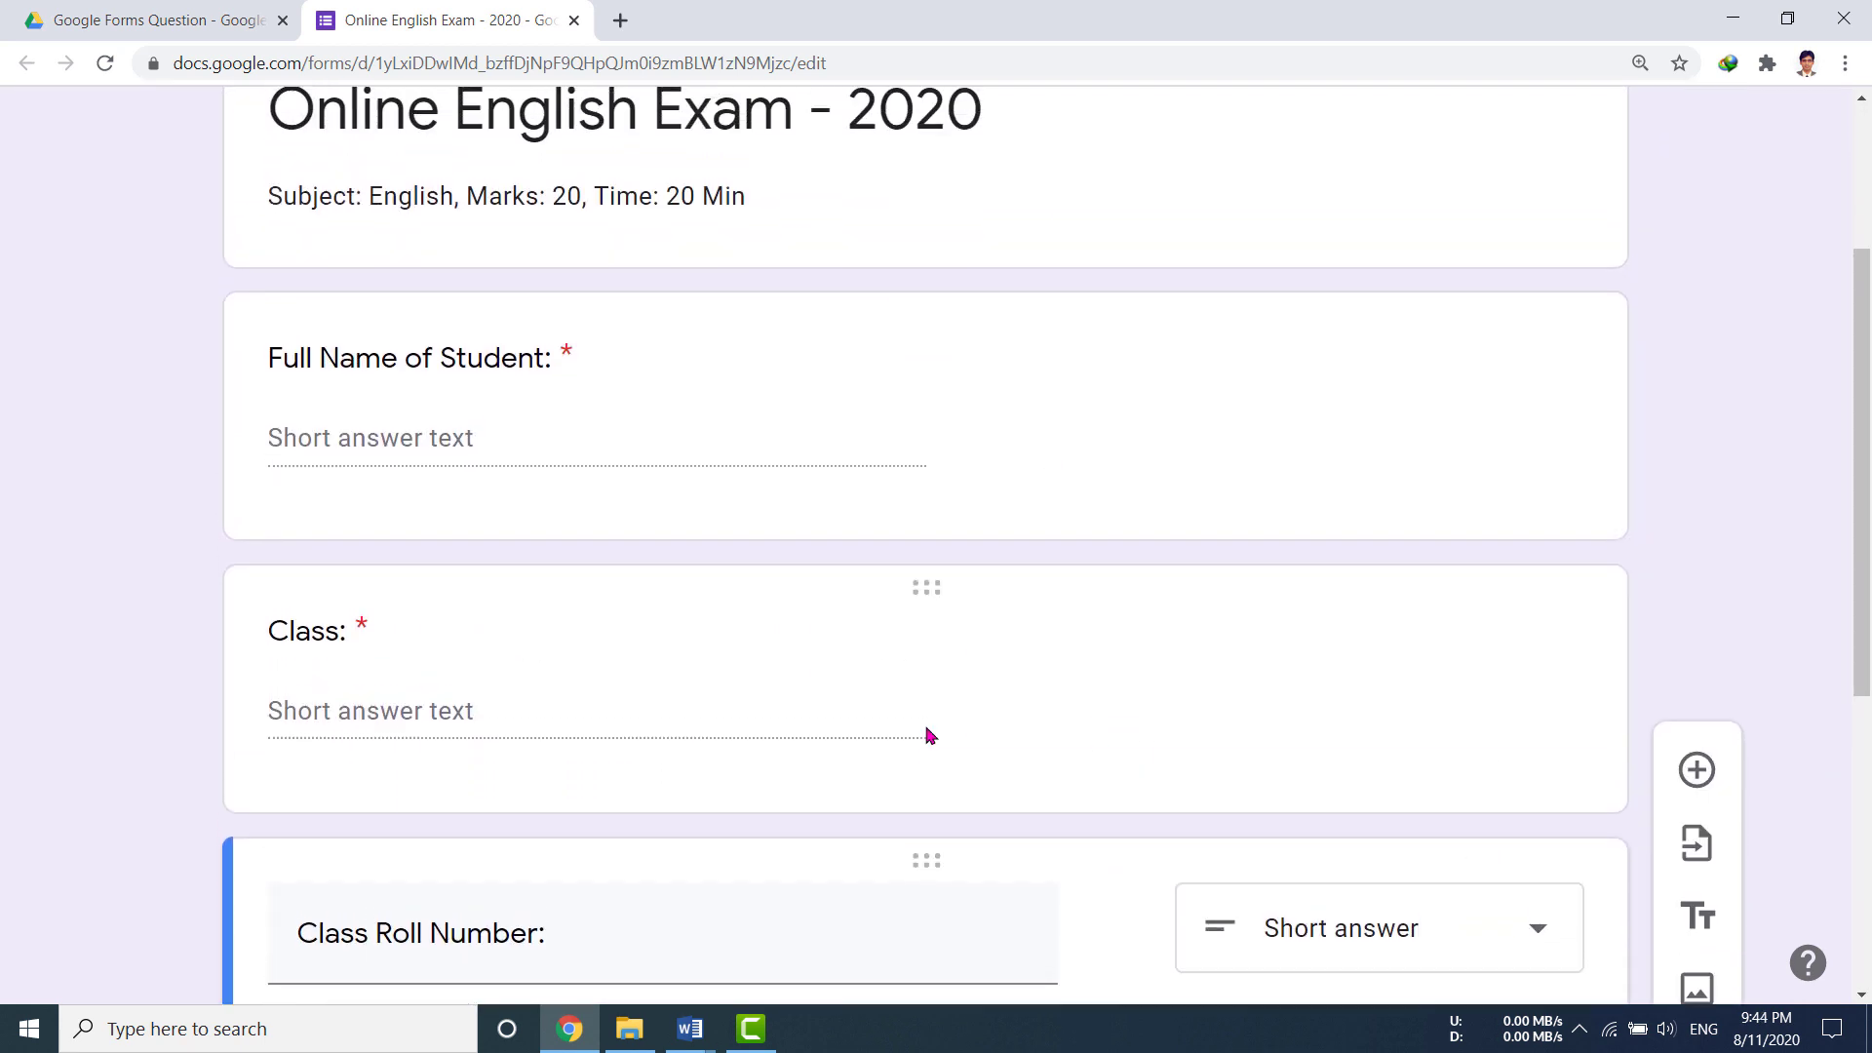
pyautogui.scroll(3, 927, 735)
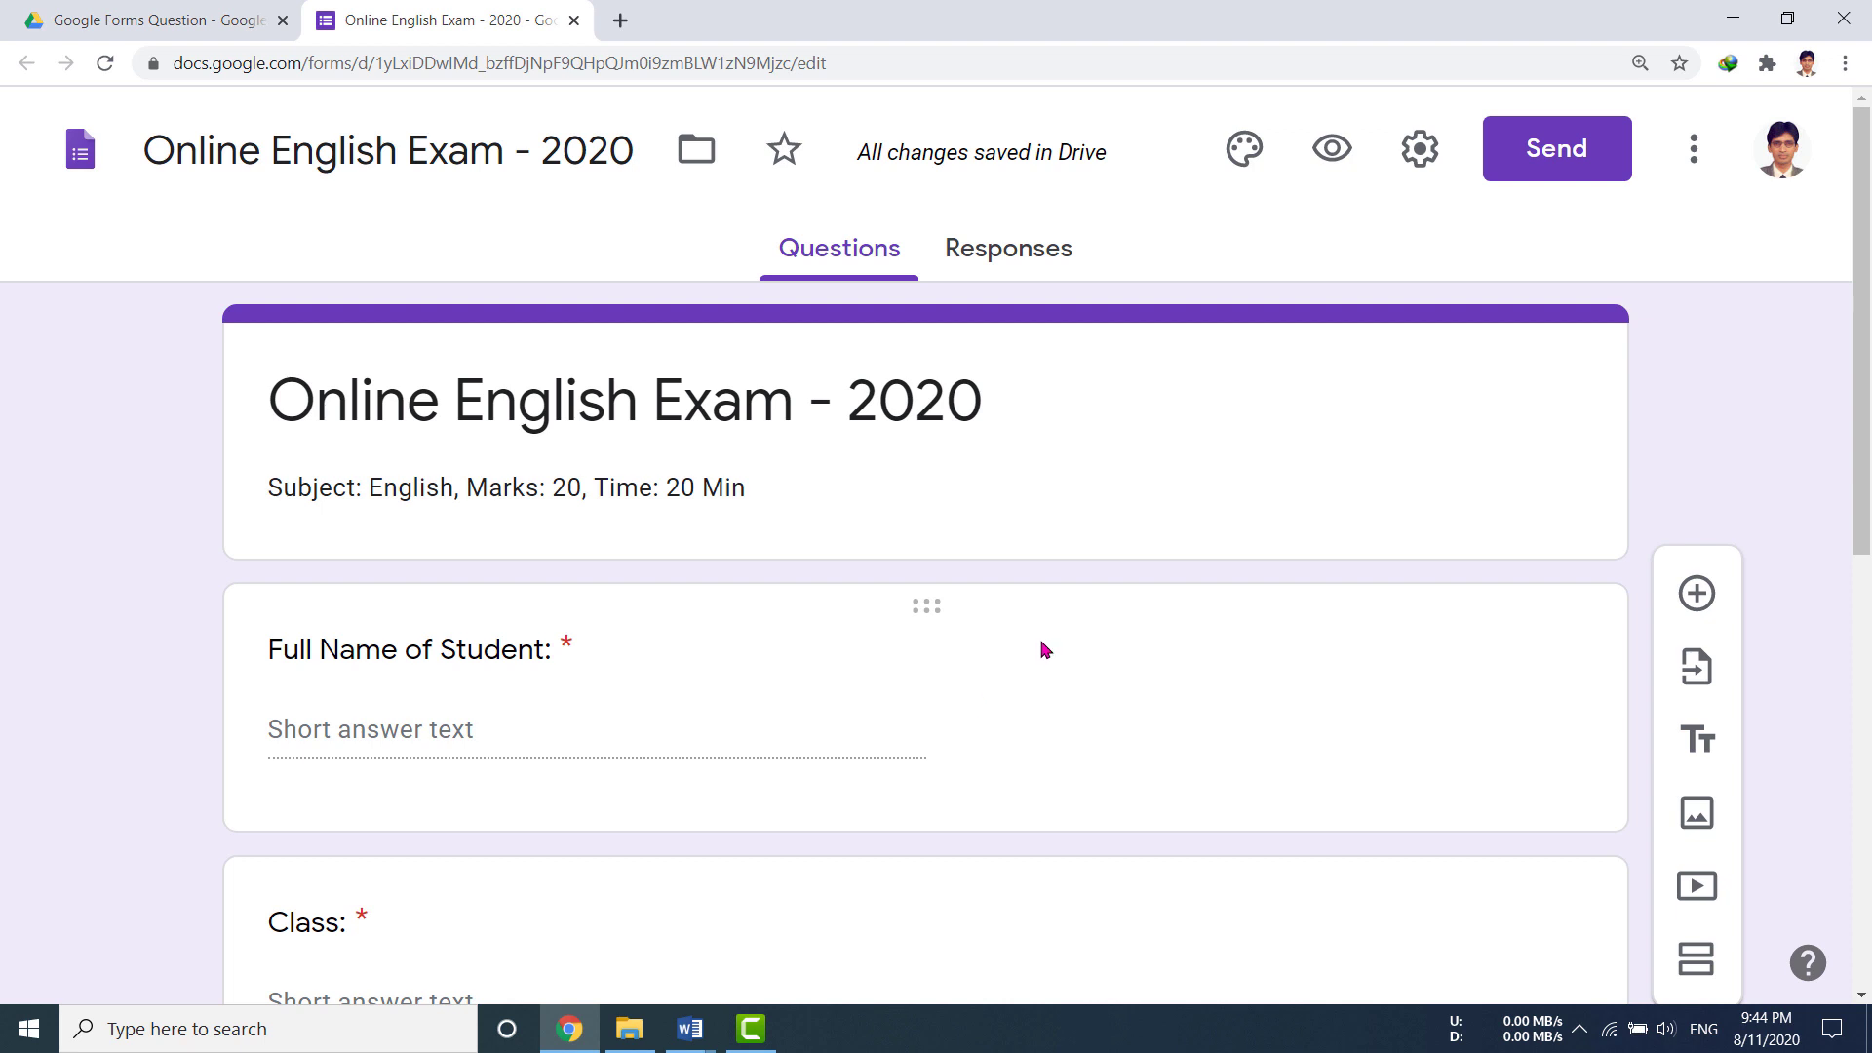
# Step: Preview the form and enter a student's full name and class 'Eleven Sc-G'
pyautogui.click(1333, 156)
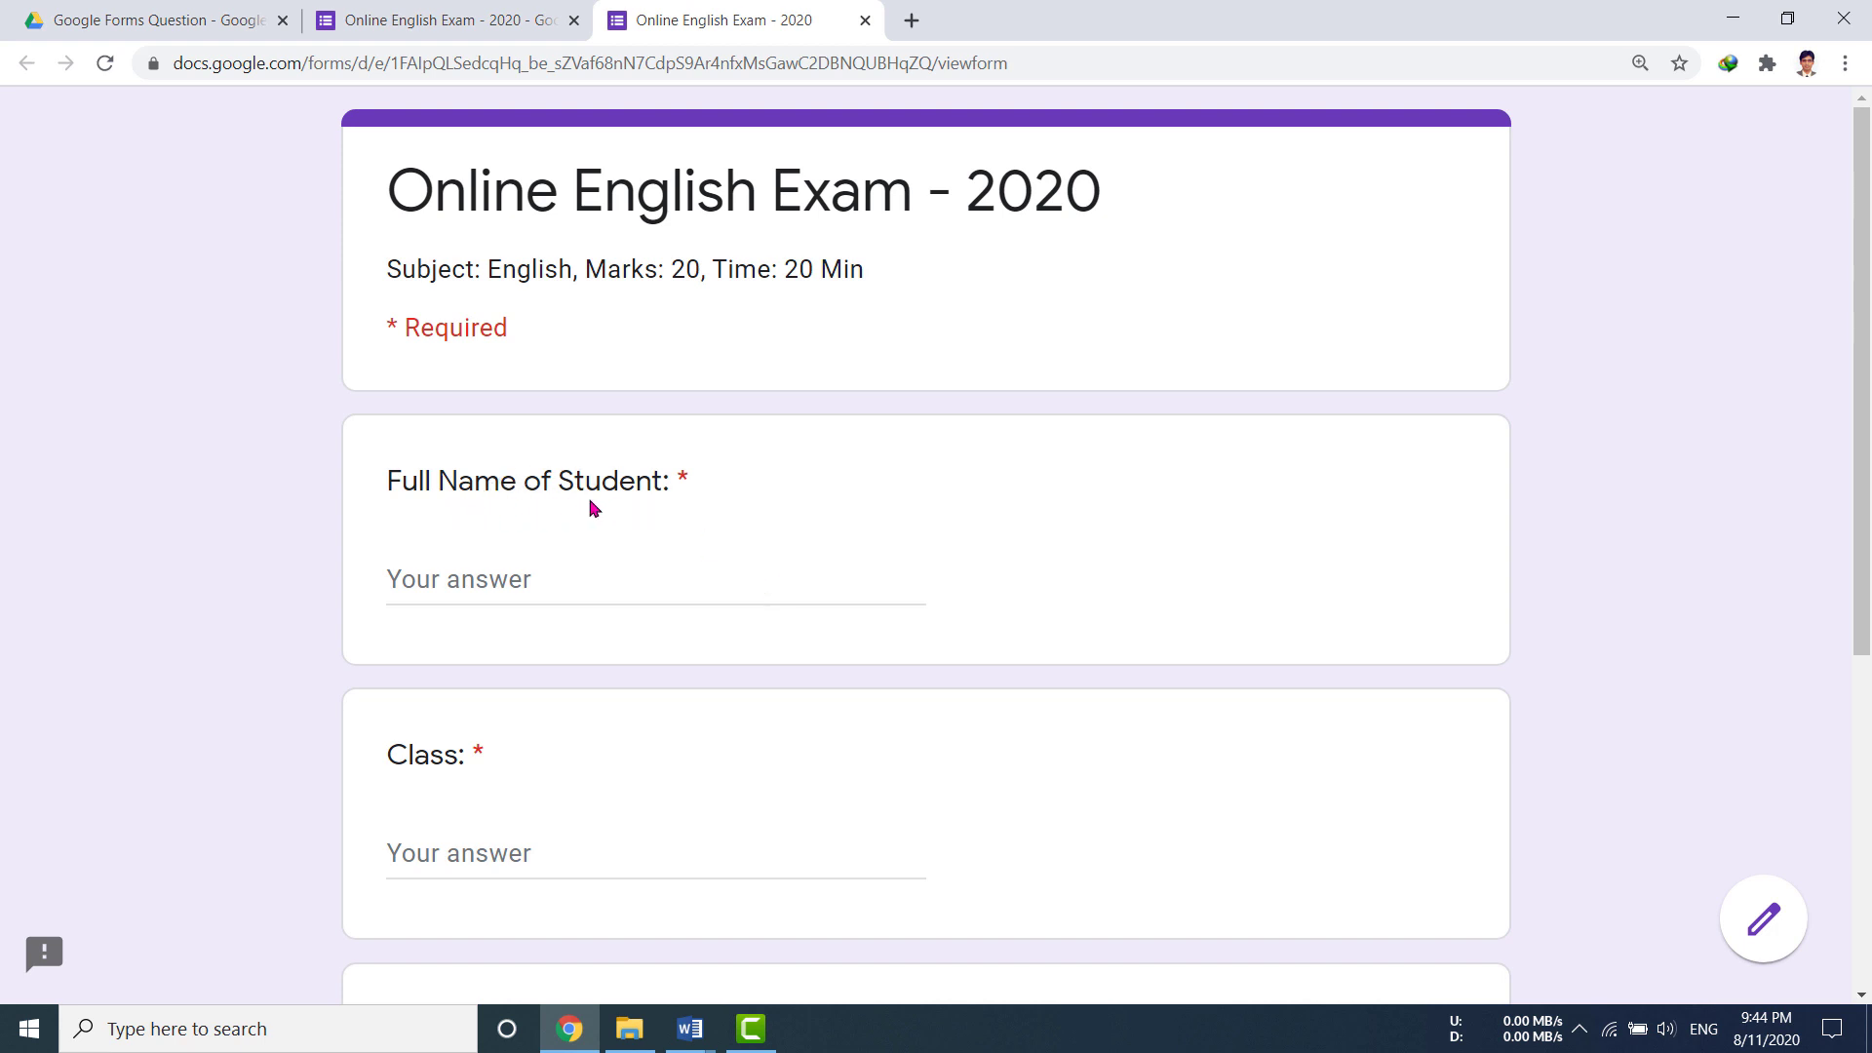
pyautogui.scroll(-3, 907, 572)
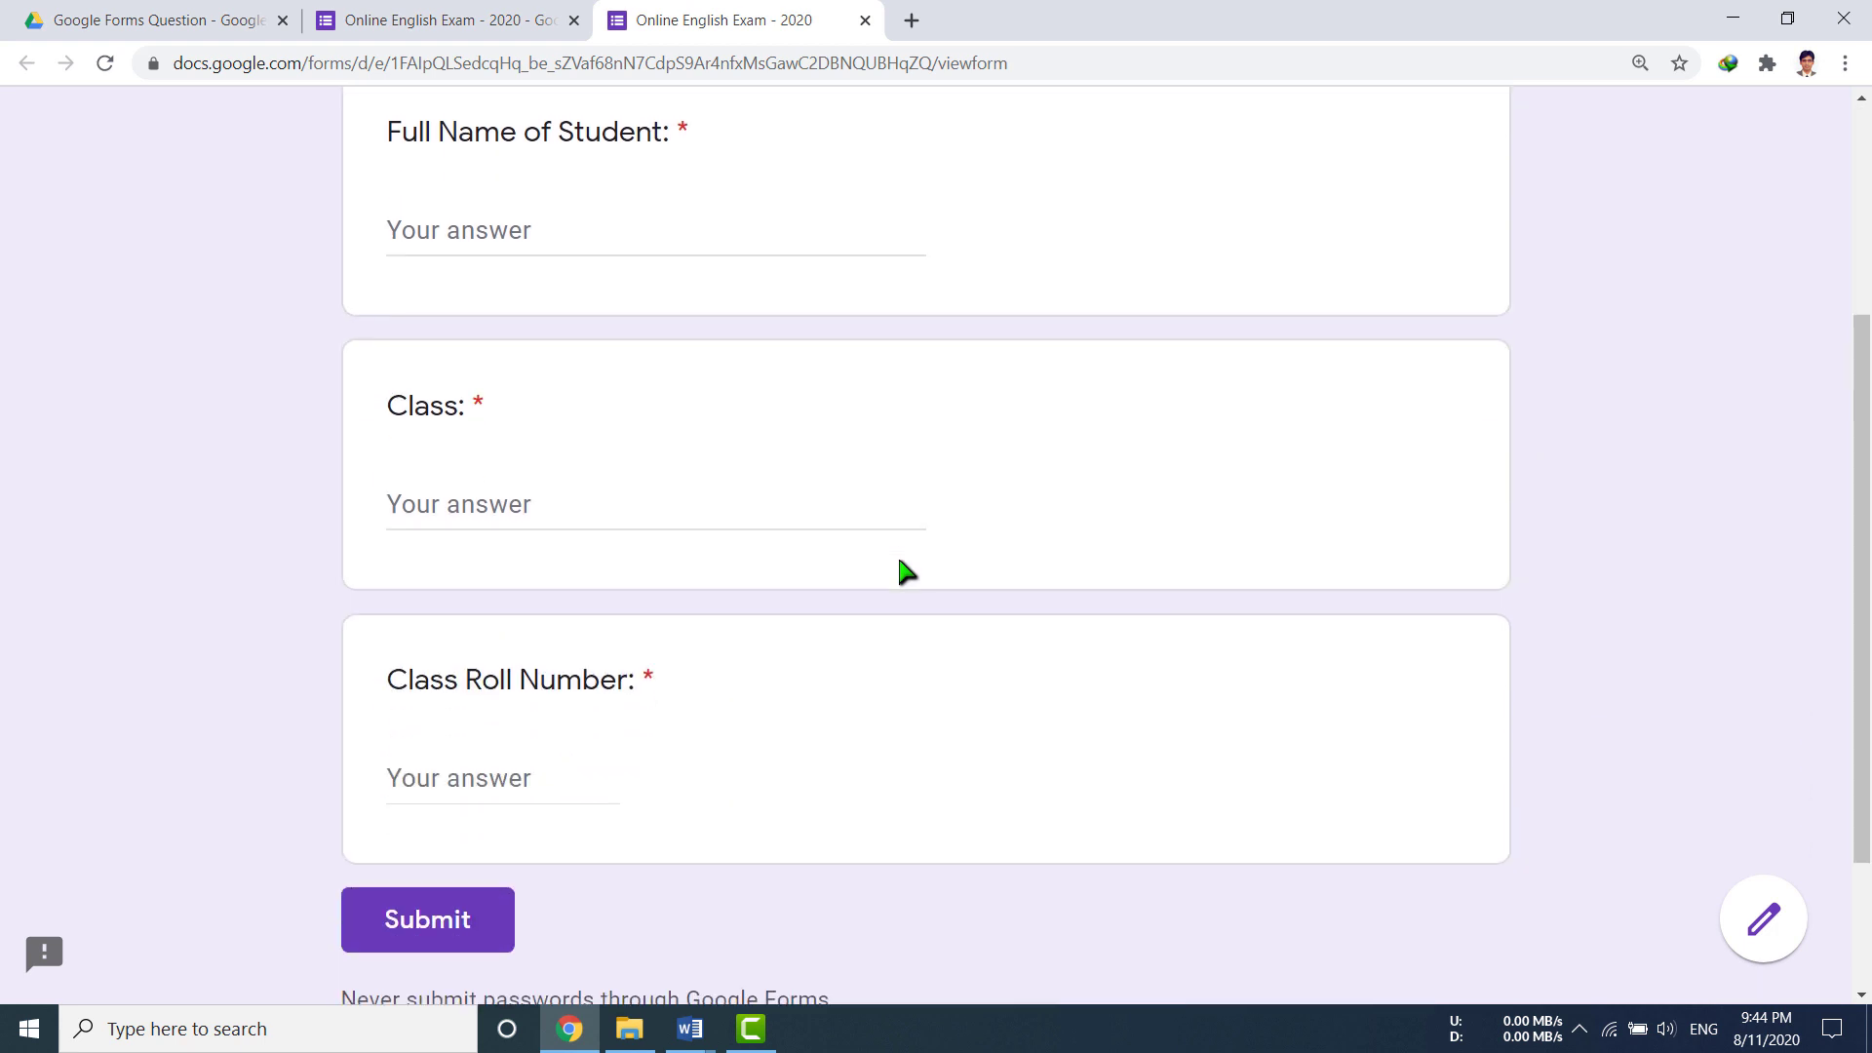
pyautogui.scroll(3, 551, 459)
pyautogui.click(531, 598)
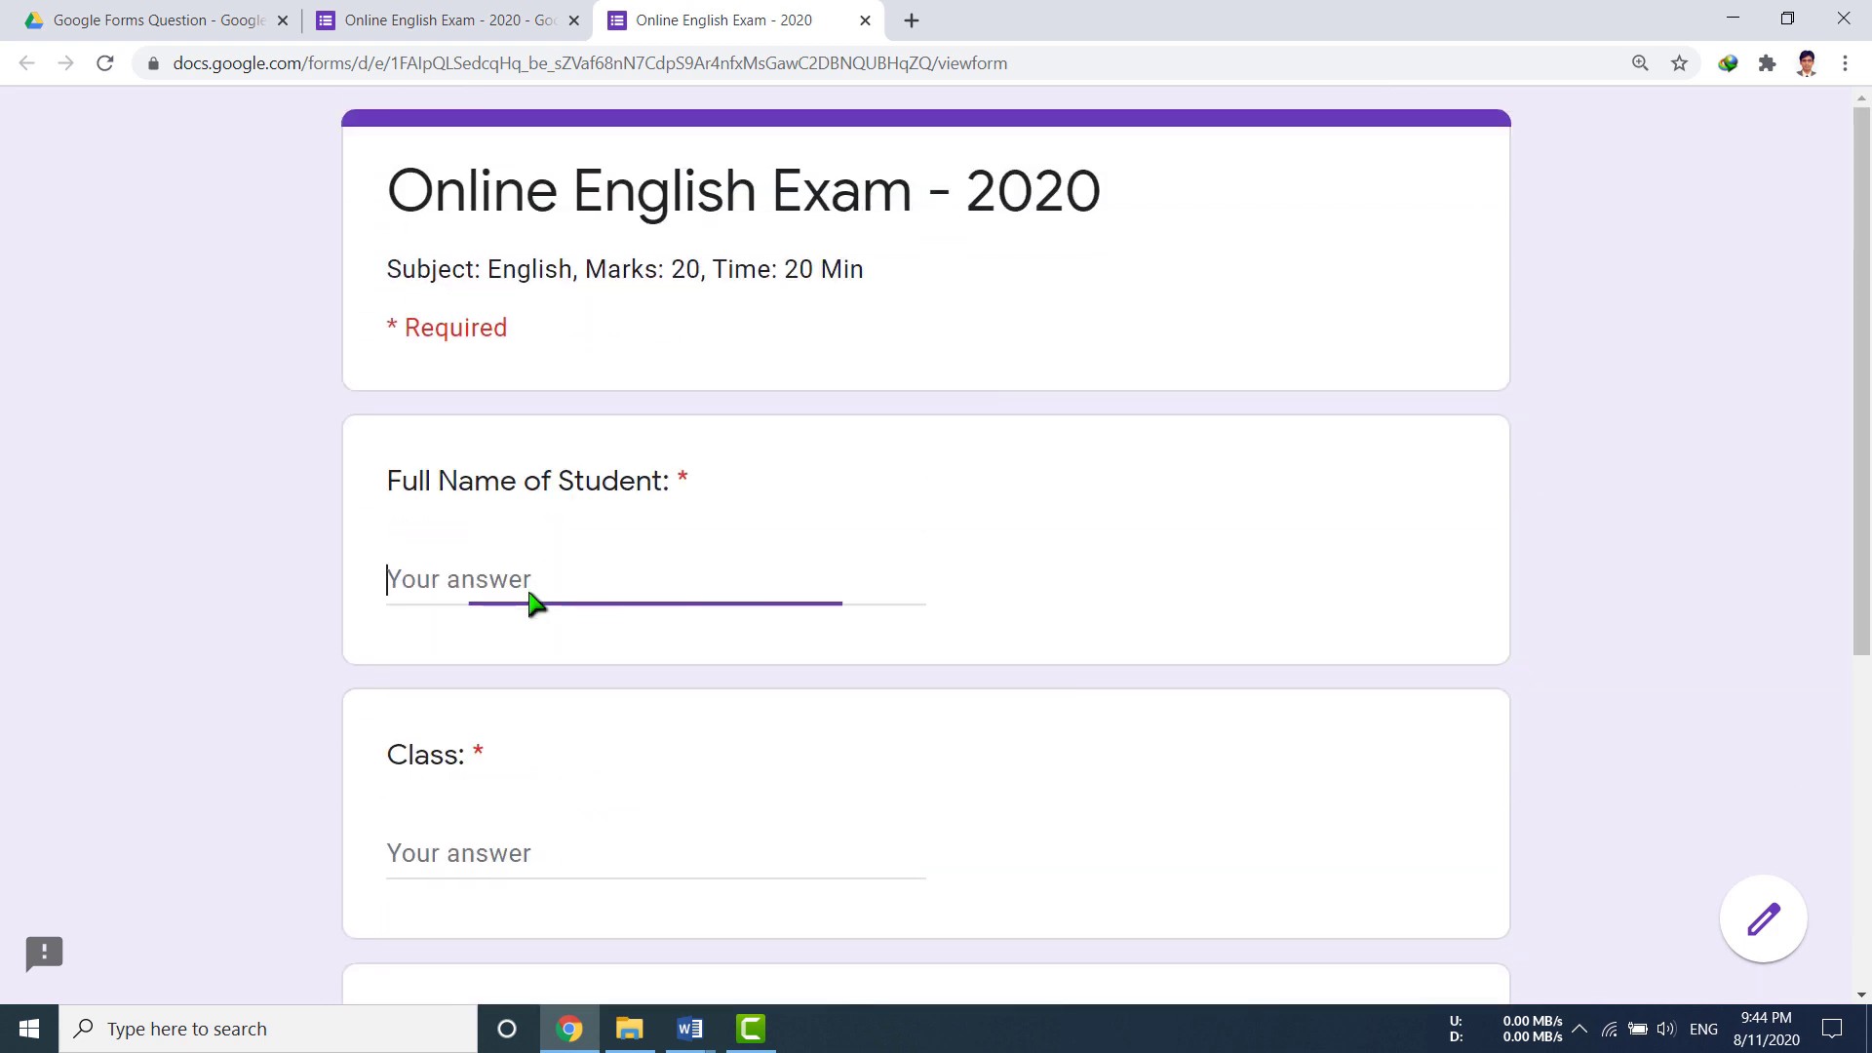
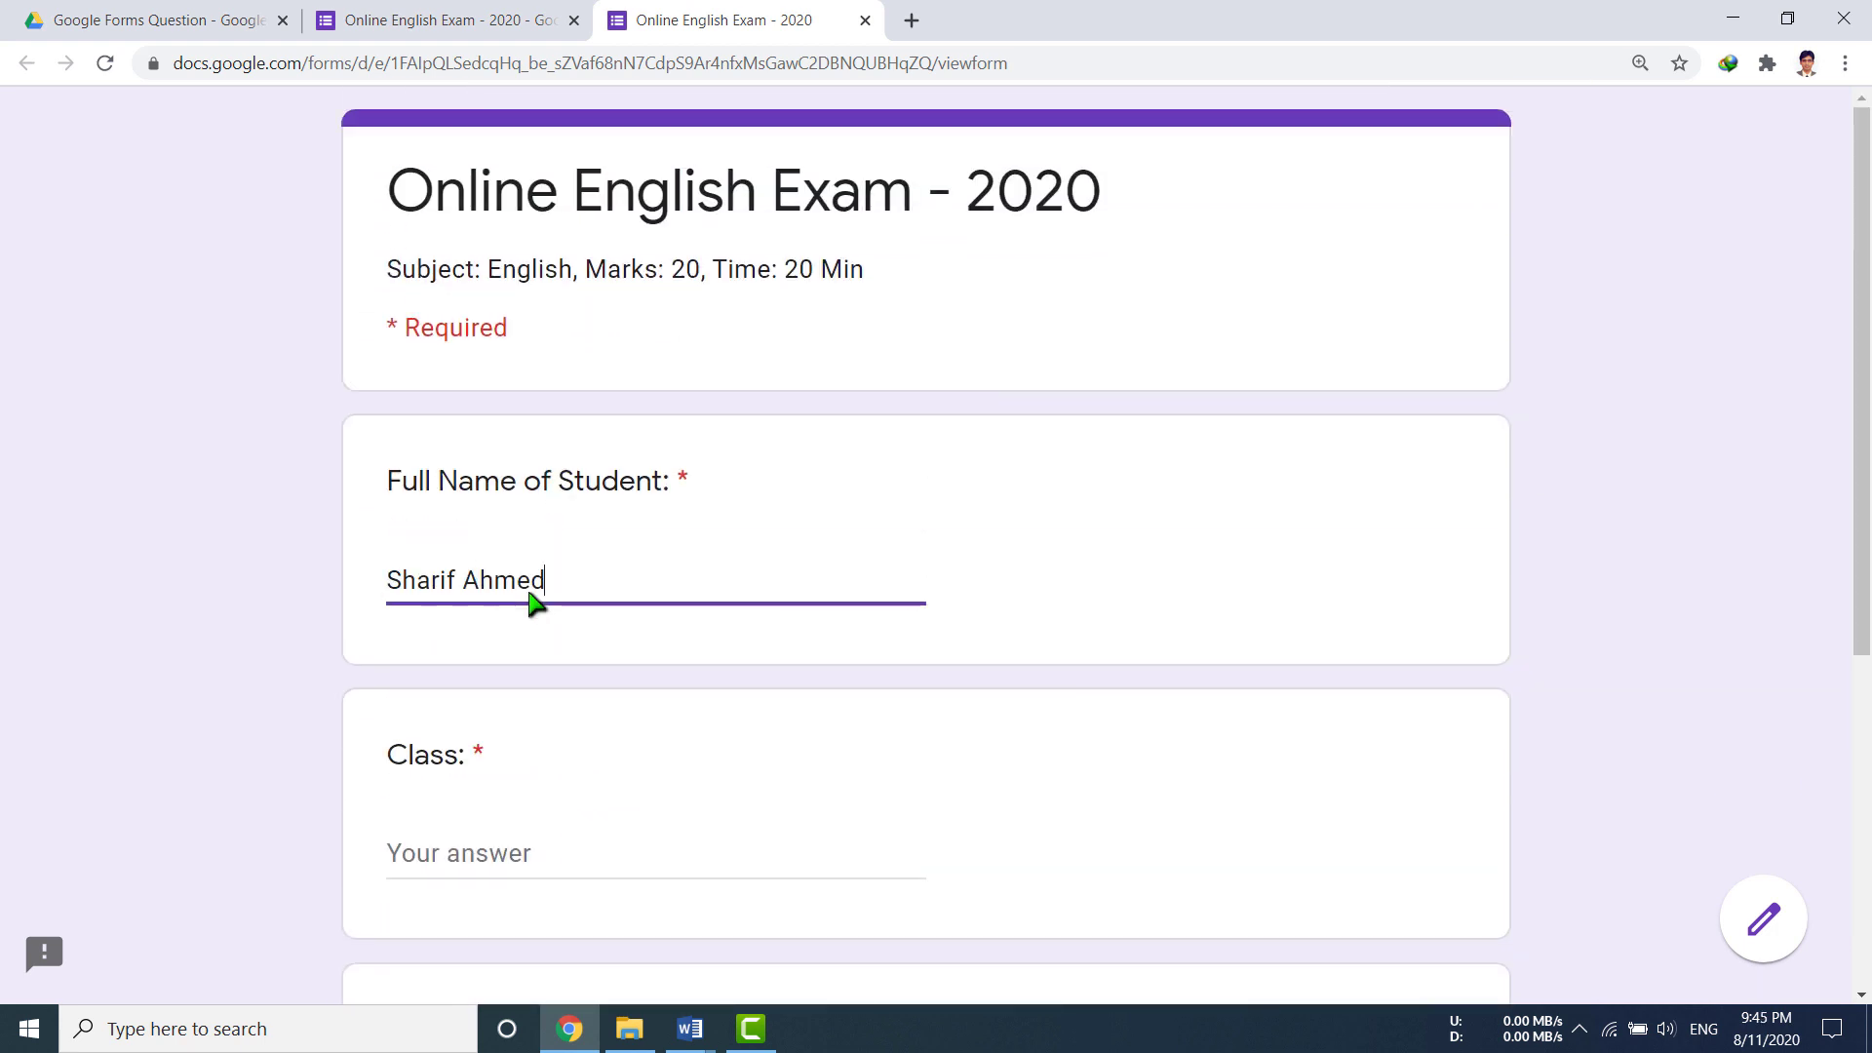
pyautogui.click(484, 864)
pyautogui.write('Eleven')
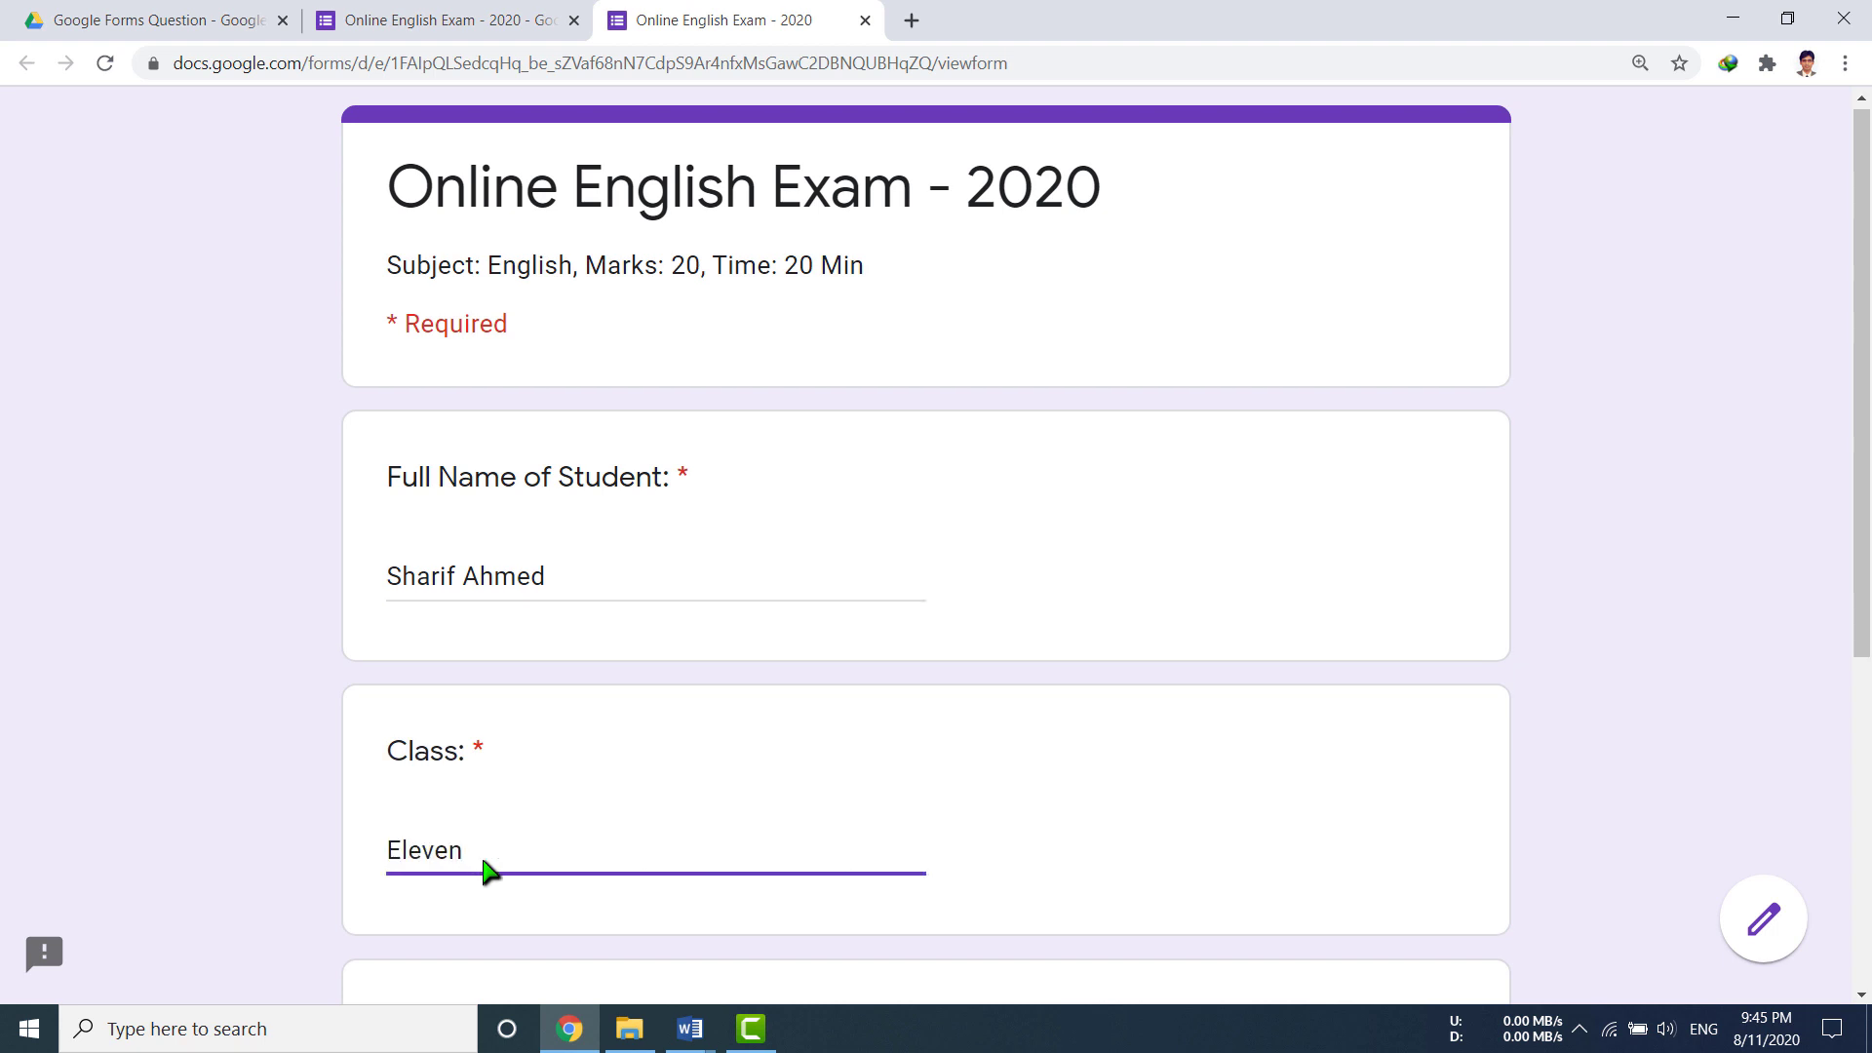
pyautogui.scroll(-4, 484, 864)
pyautogui.write('Sc-G')
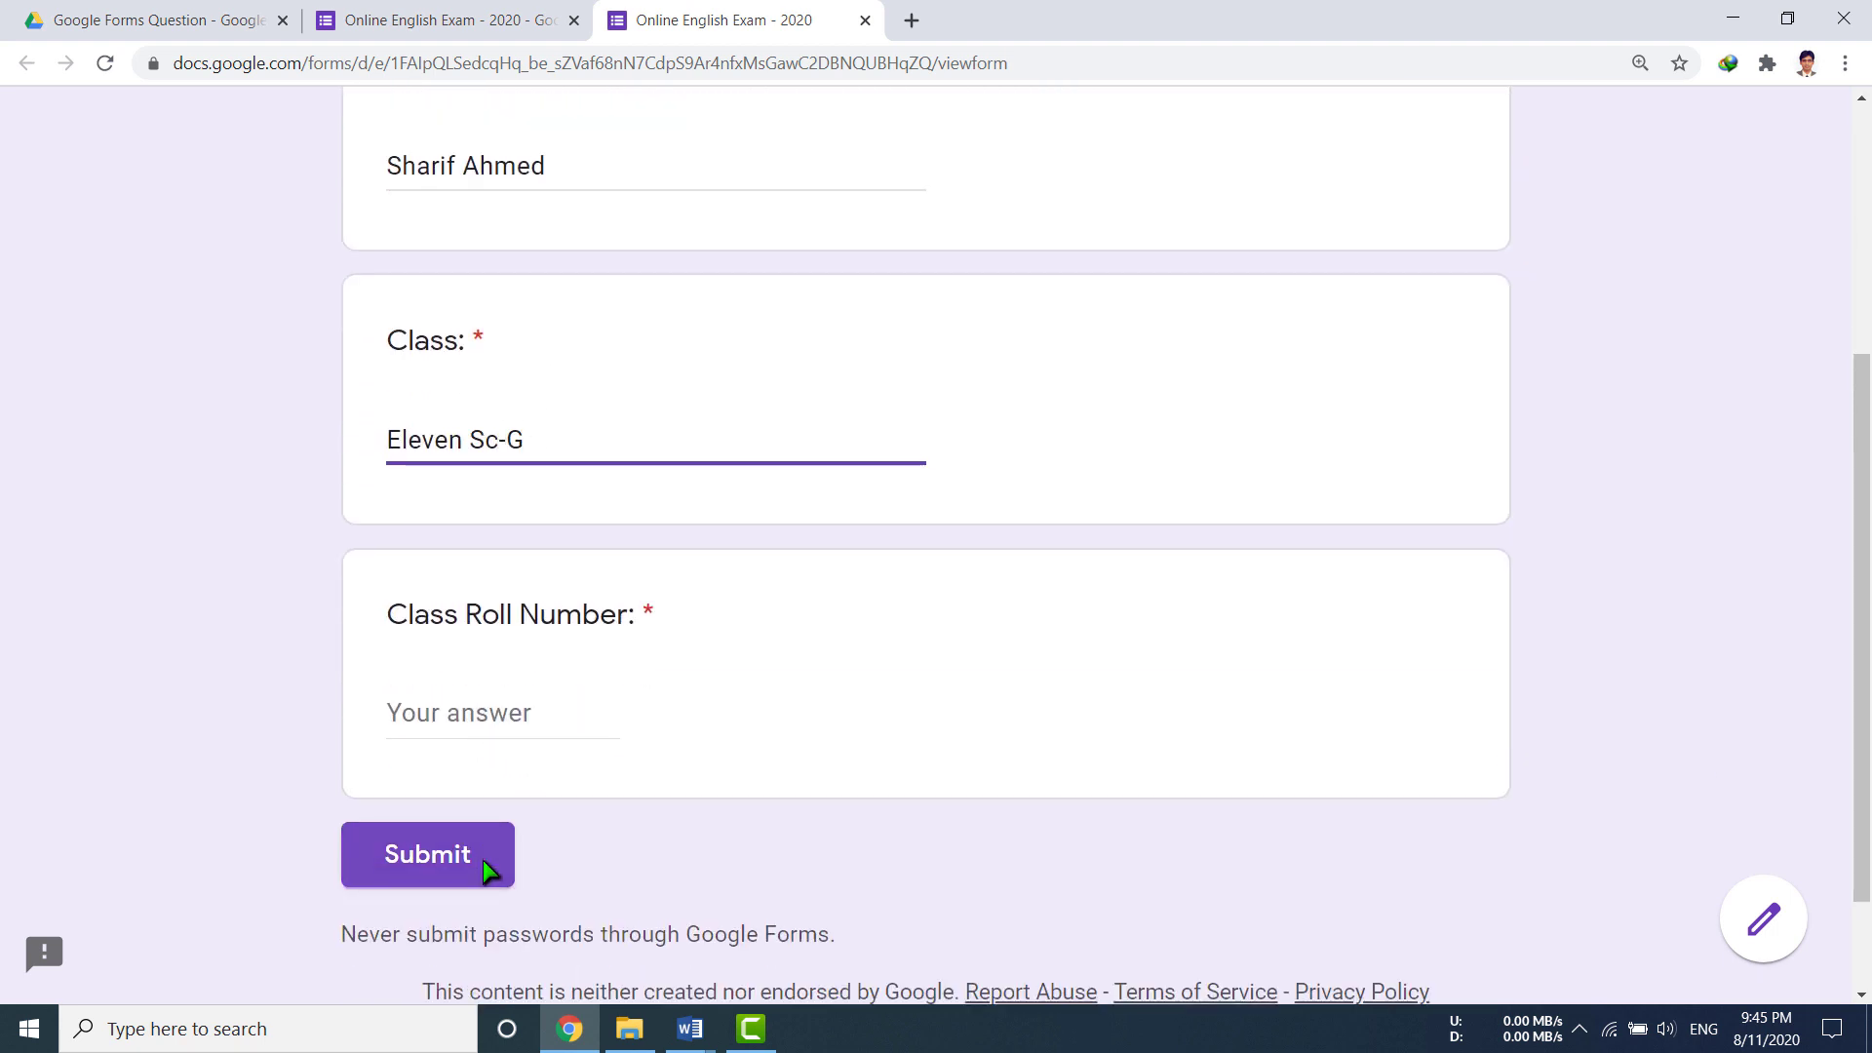
# Step: Test roll number 201, see it rejected, correct it to 104, and close the preview
pyautogui.click(495, 715)
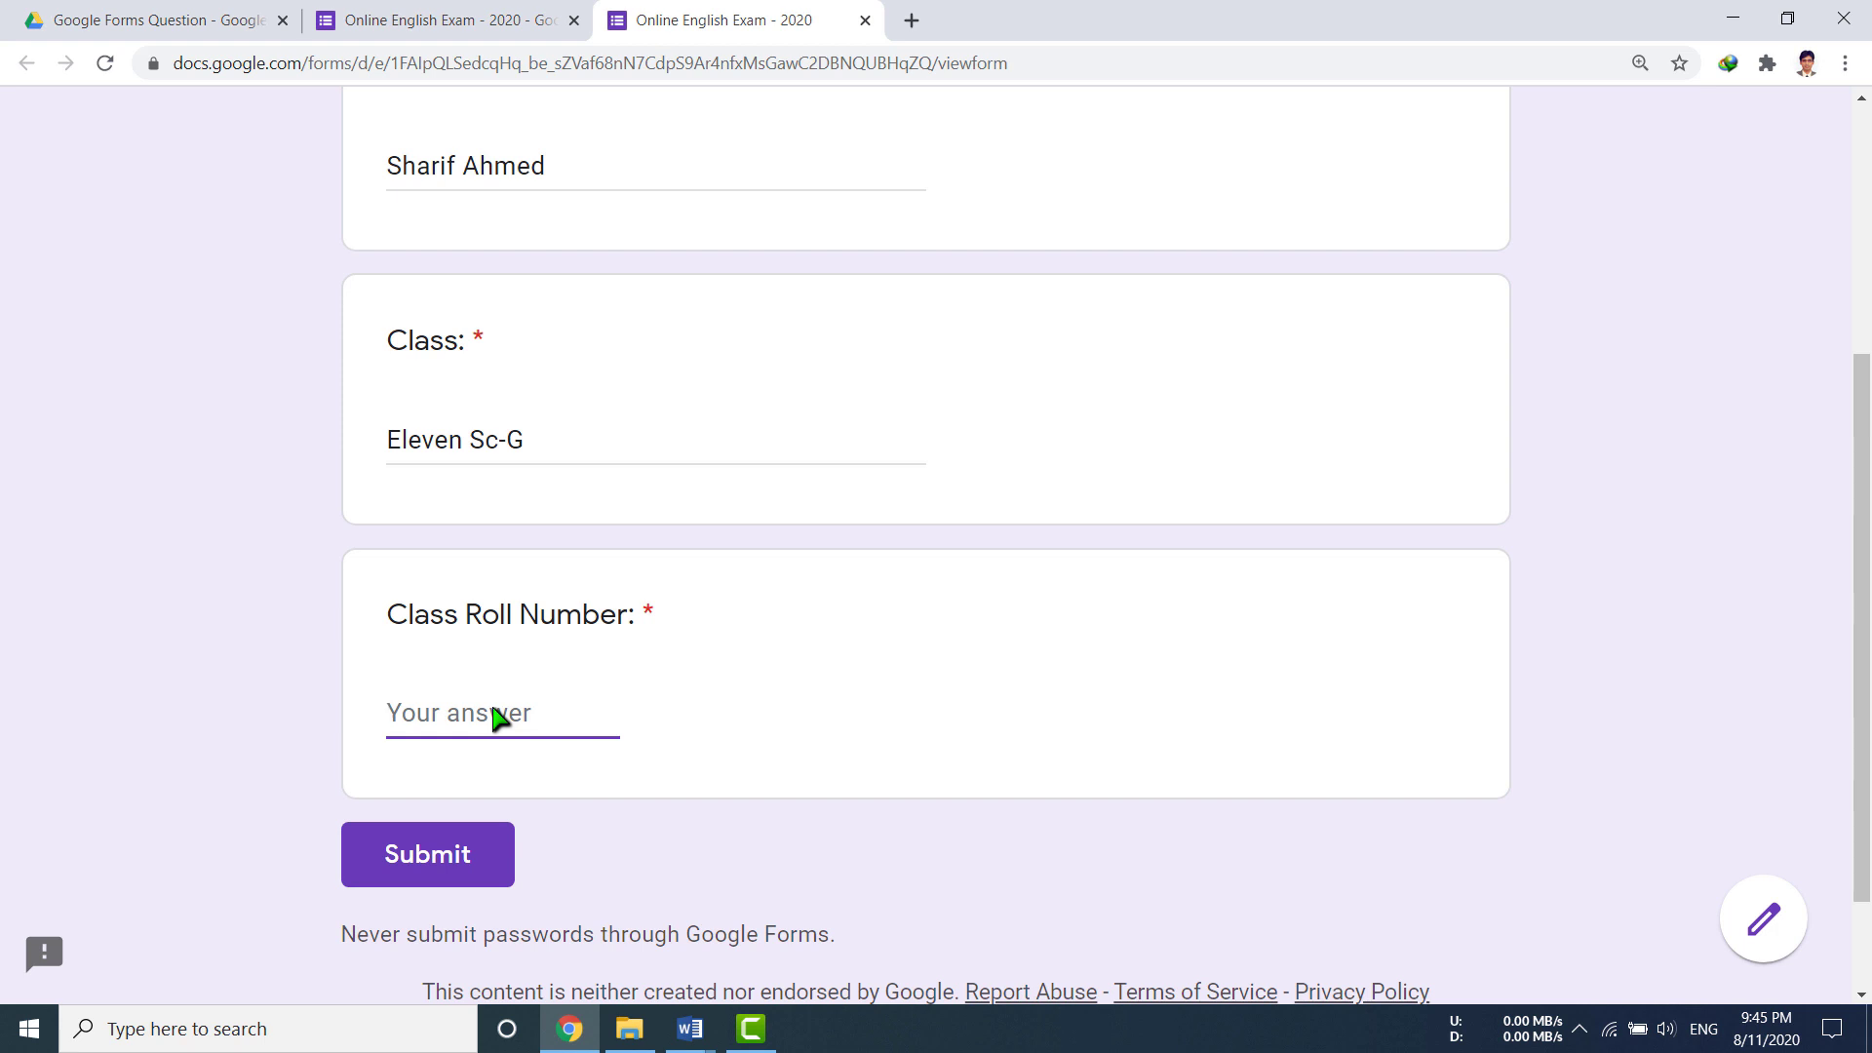
pyautogui.write('201')
pyautogui.click(575, 432)
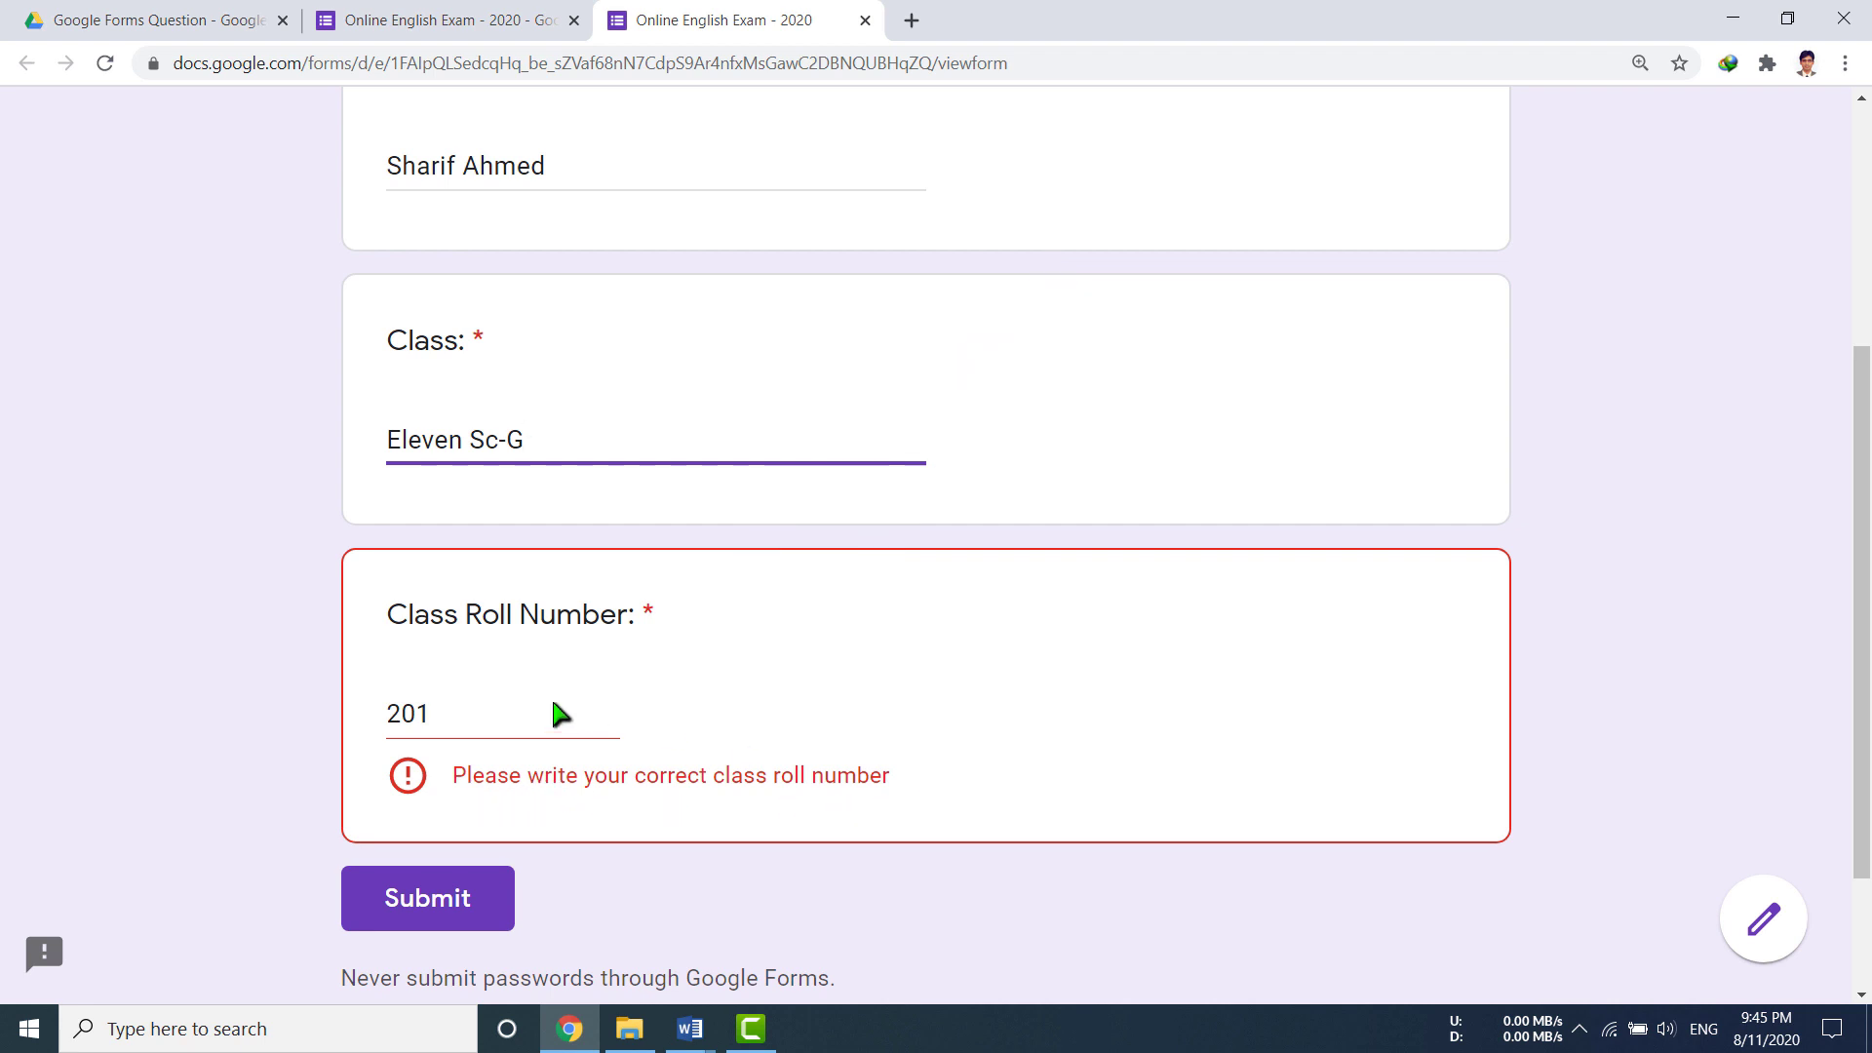
pyautogui.click(490, 726)
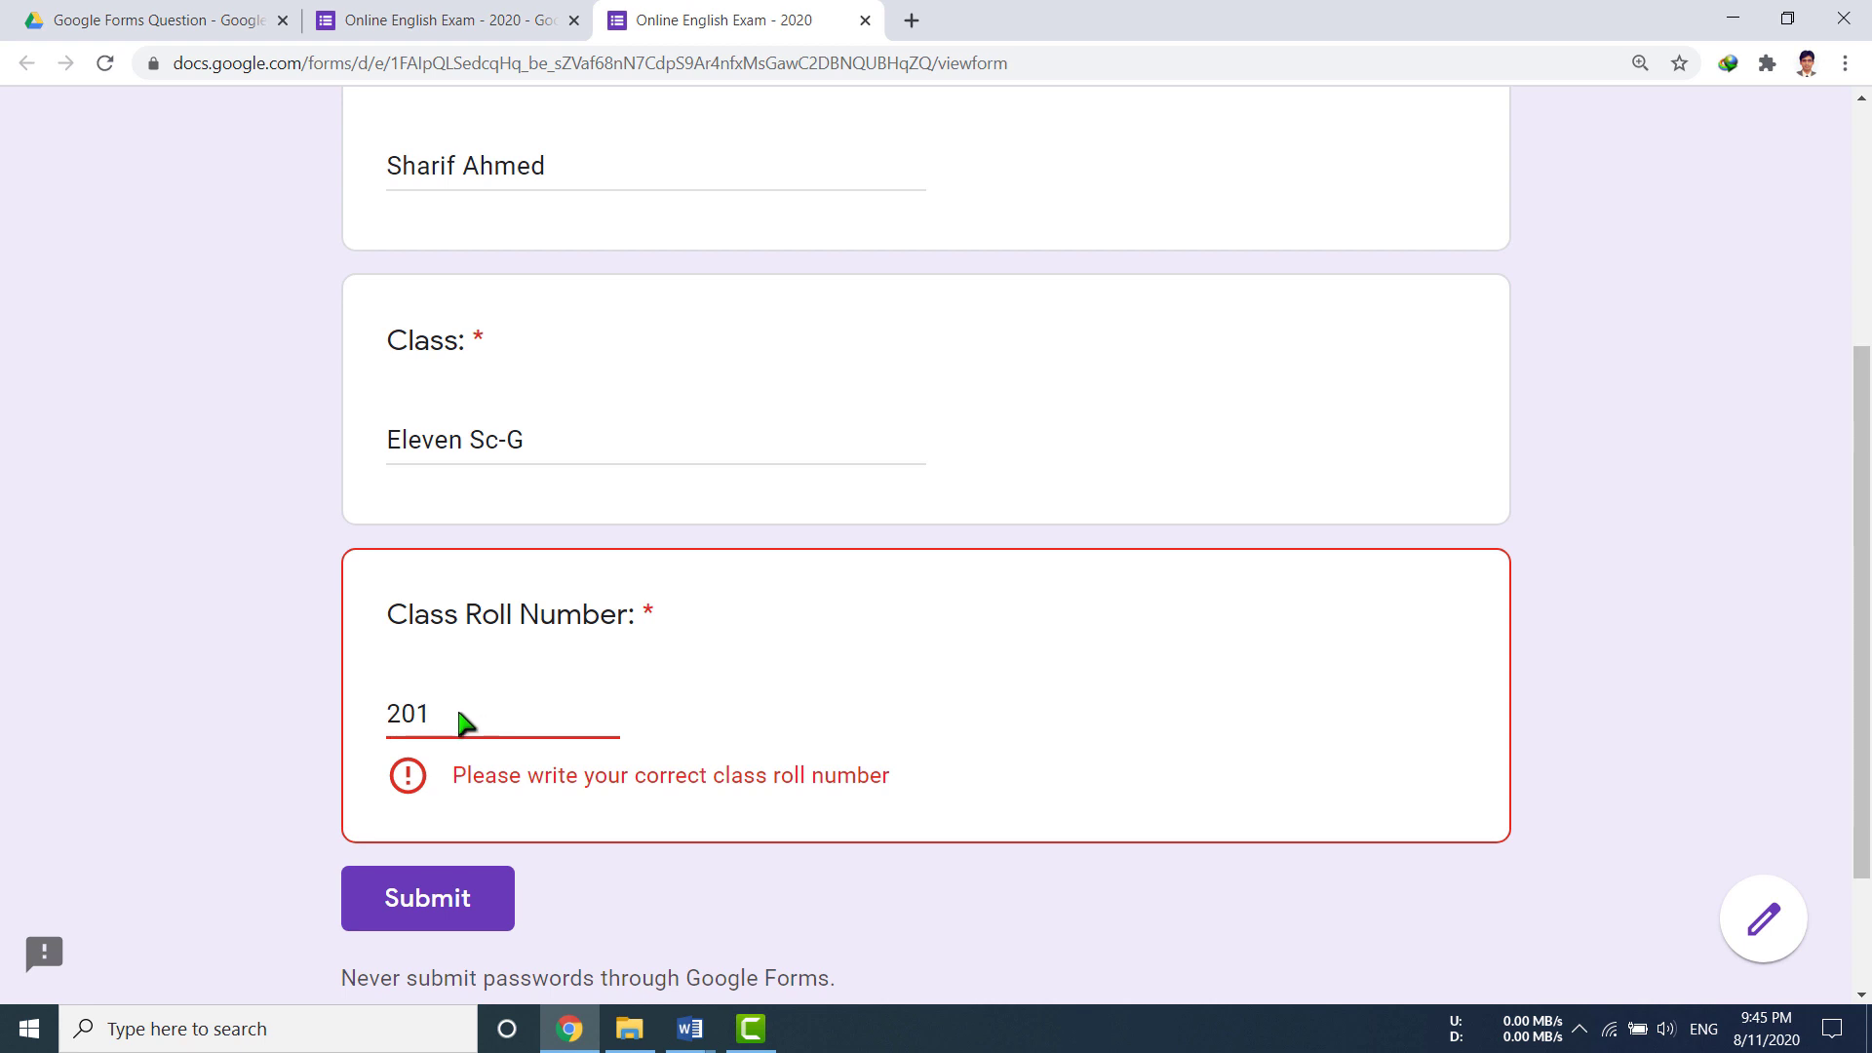
pyautogui.press('BackSpace')
pyautogui.press('BackSpace')
pyautogui.write('100')
pyautogui.press('BackSpace')
pyautogui.write('4')
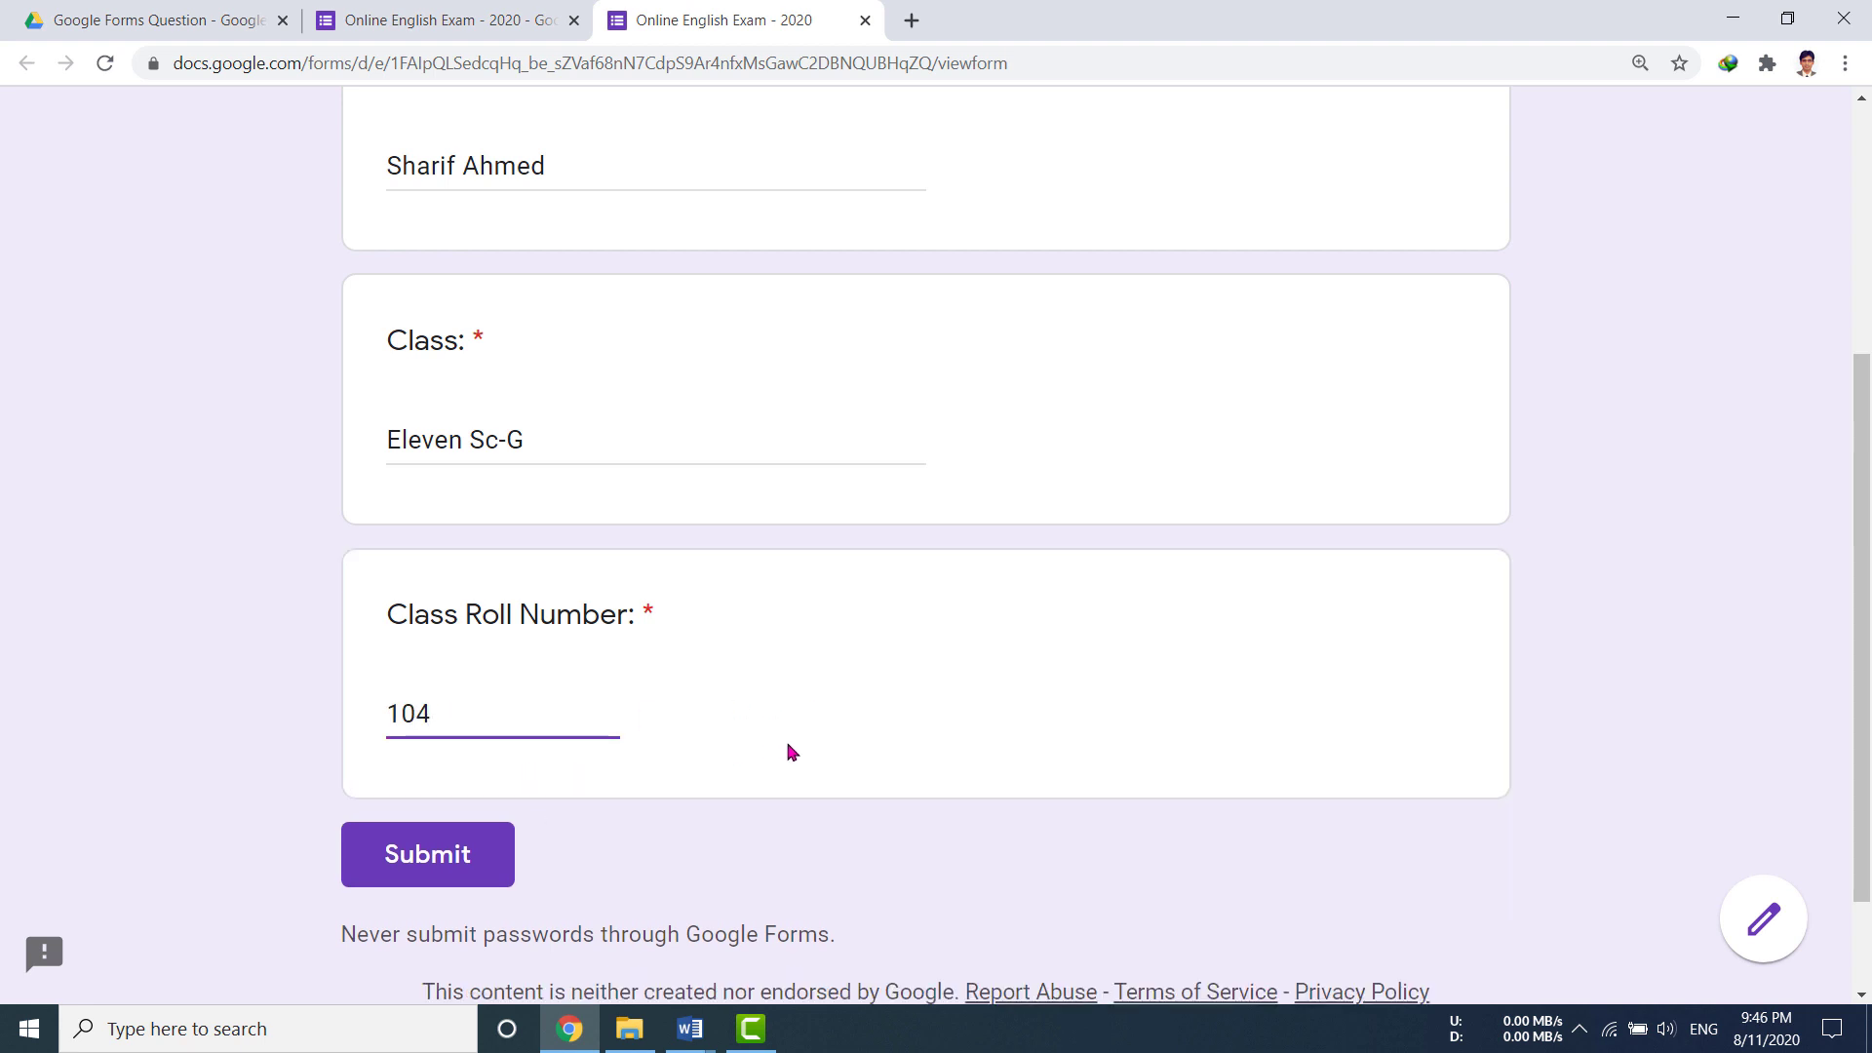
pyautogui.scroll(5, 790, 751)
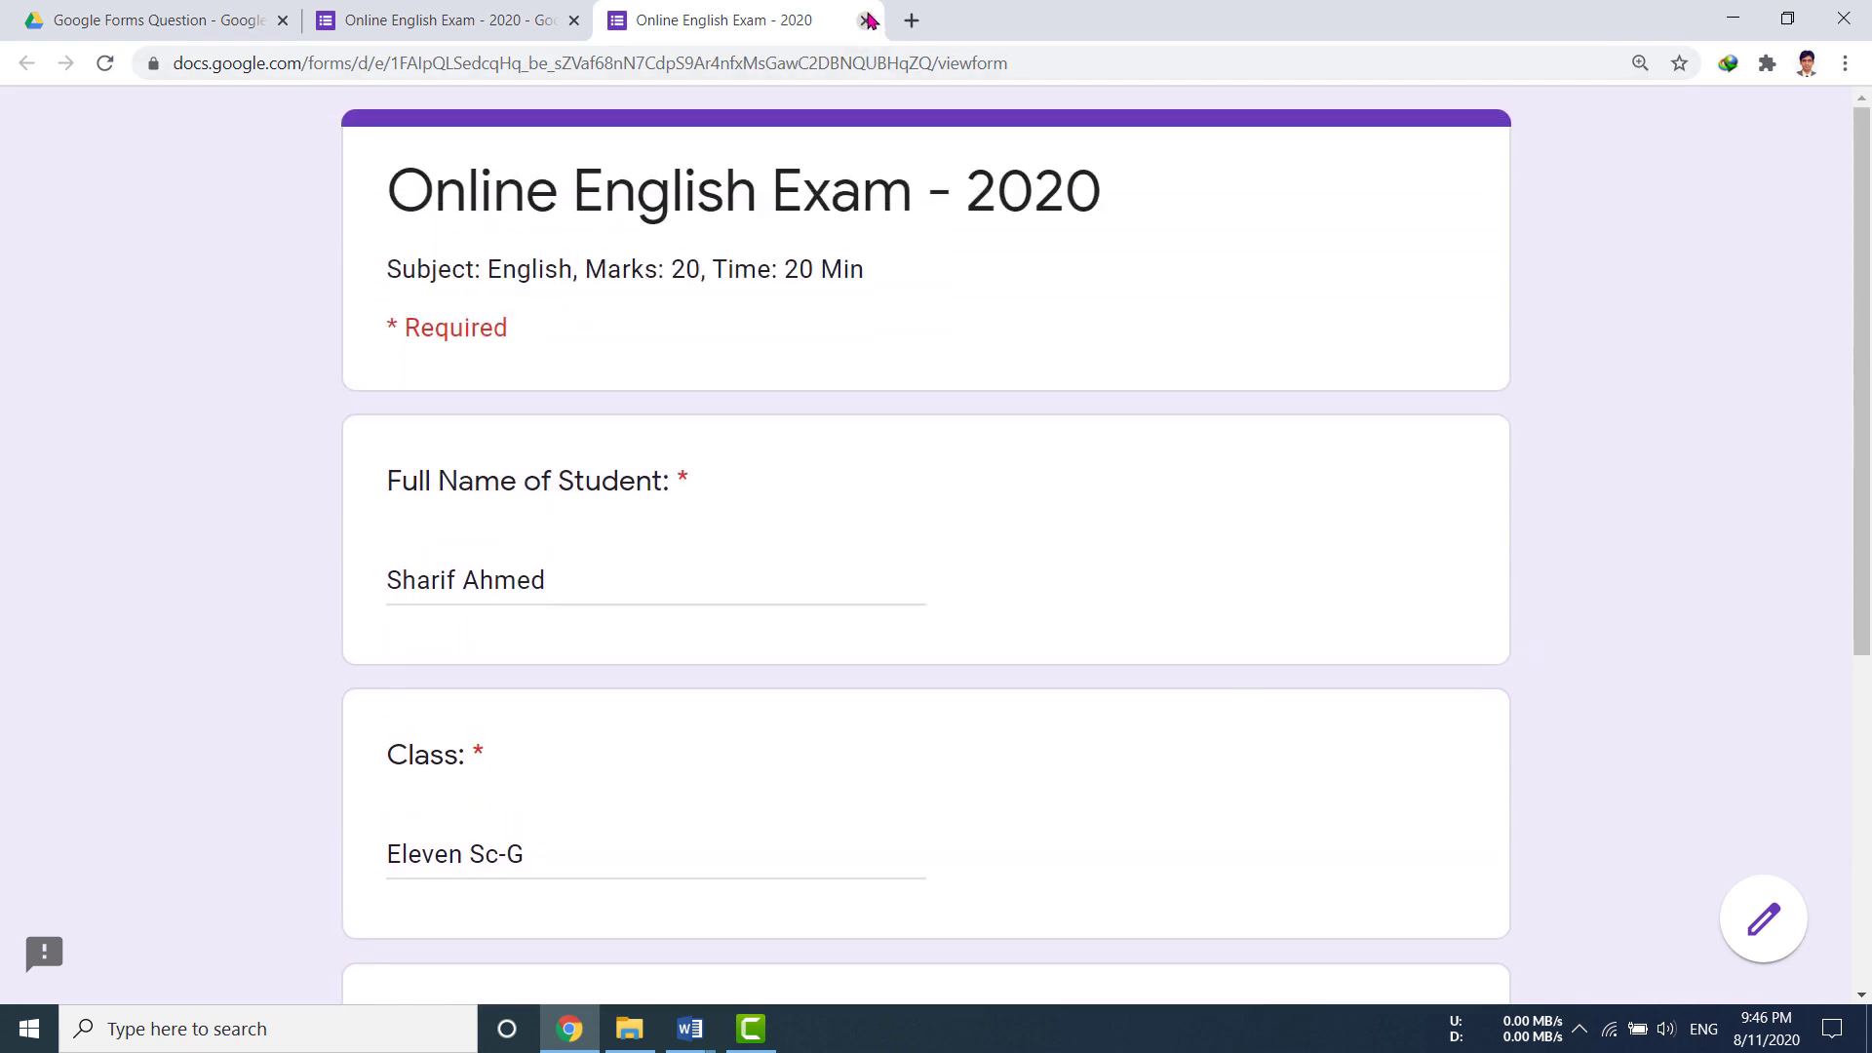
pyautogui.click(868, 20)
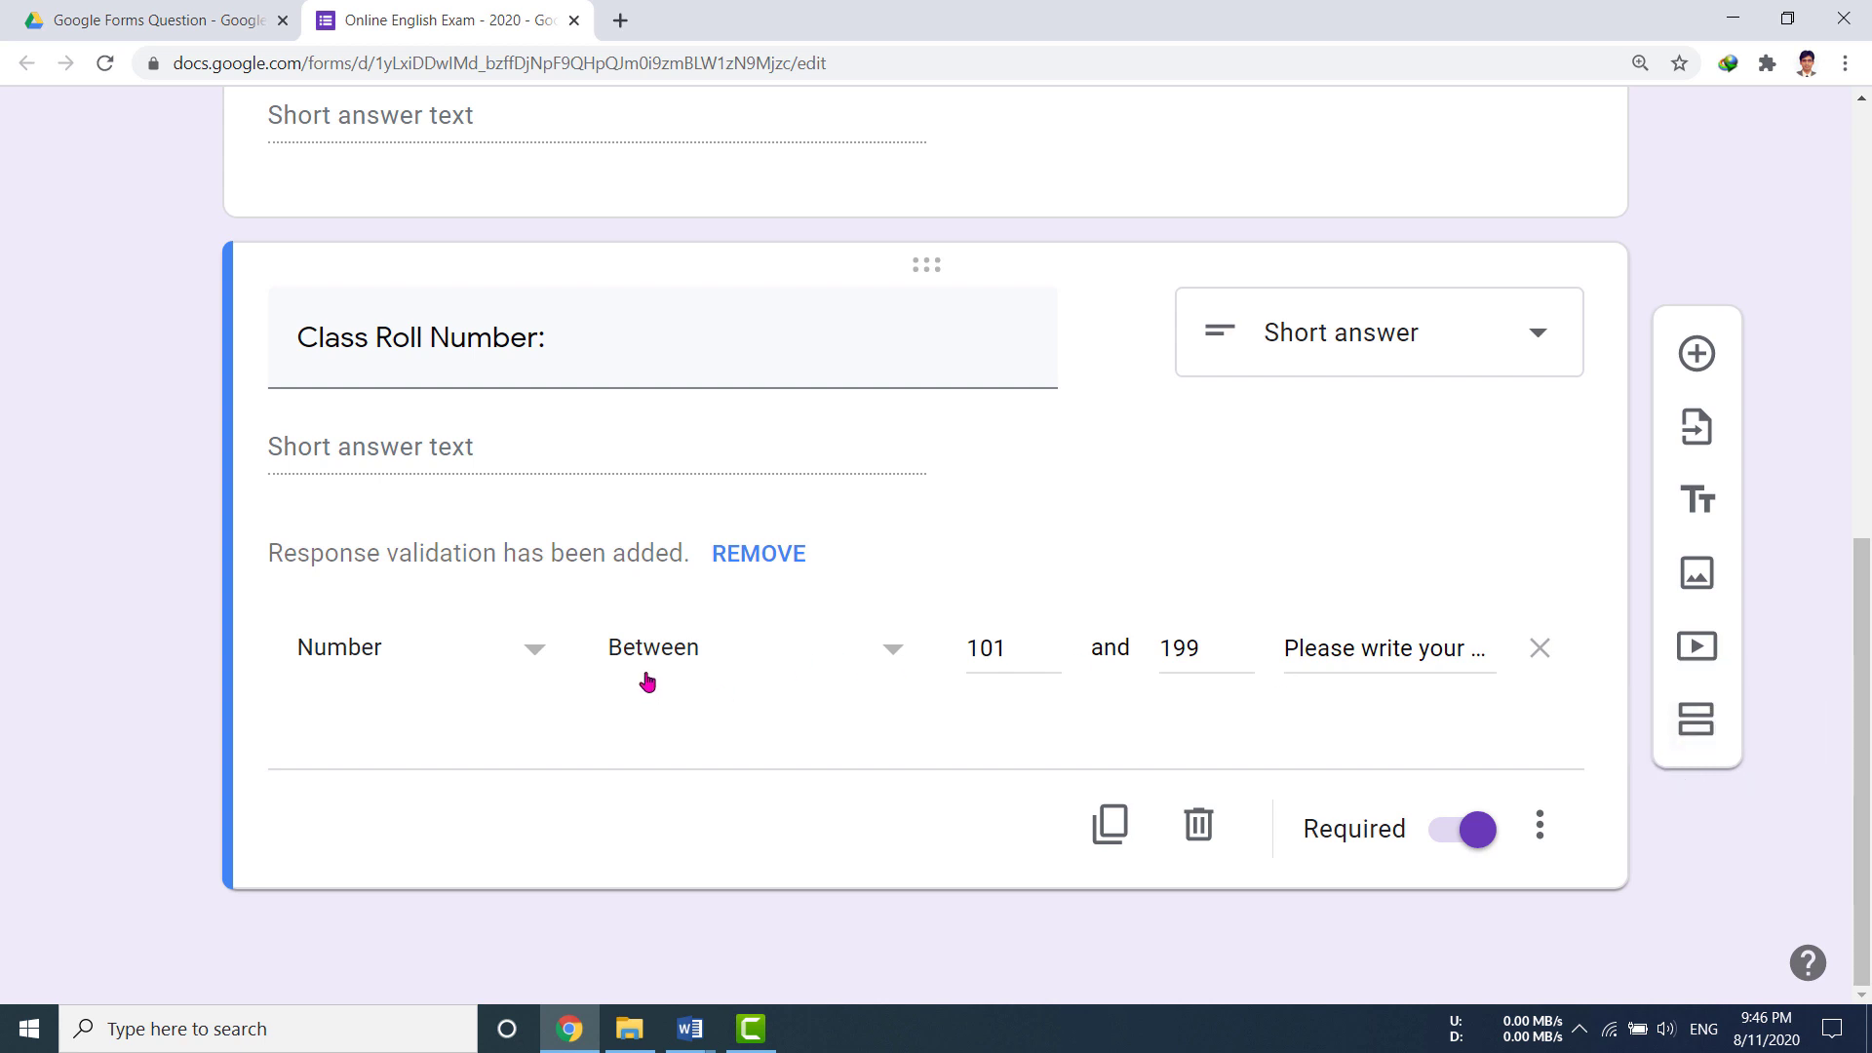
# Step: Add a new section after the Class Roll Number question
pyautogui.tripleClick(793, 358)
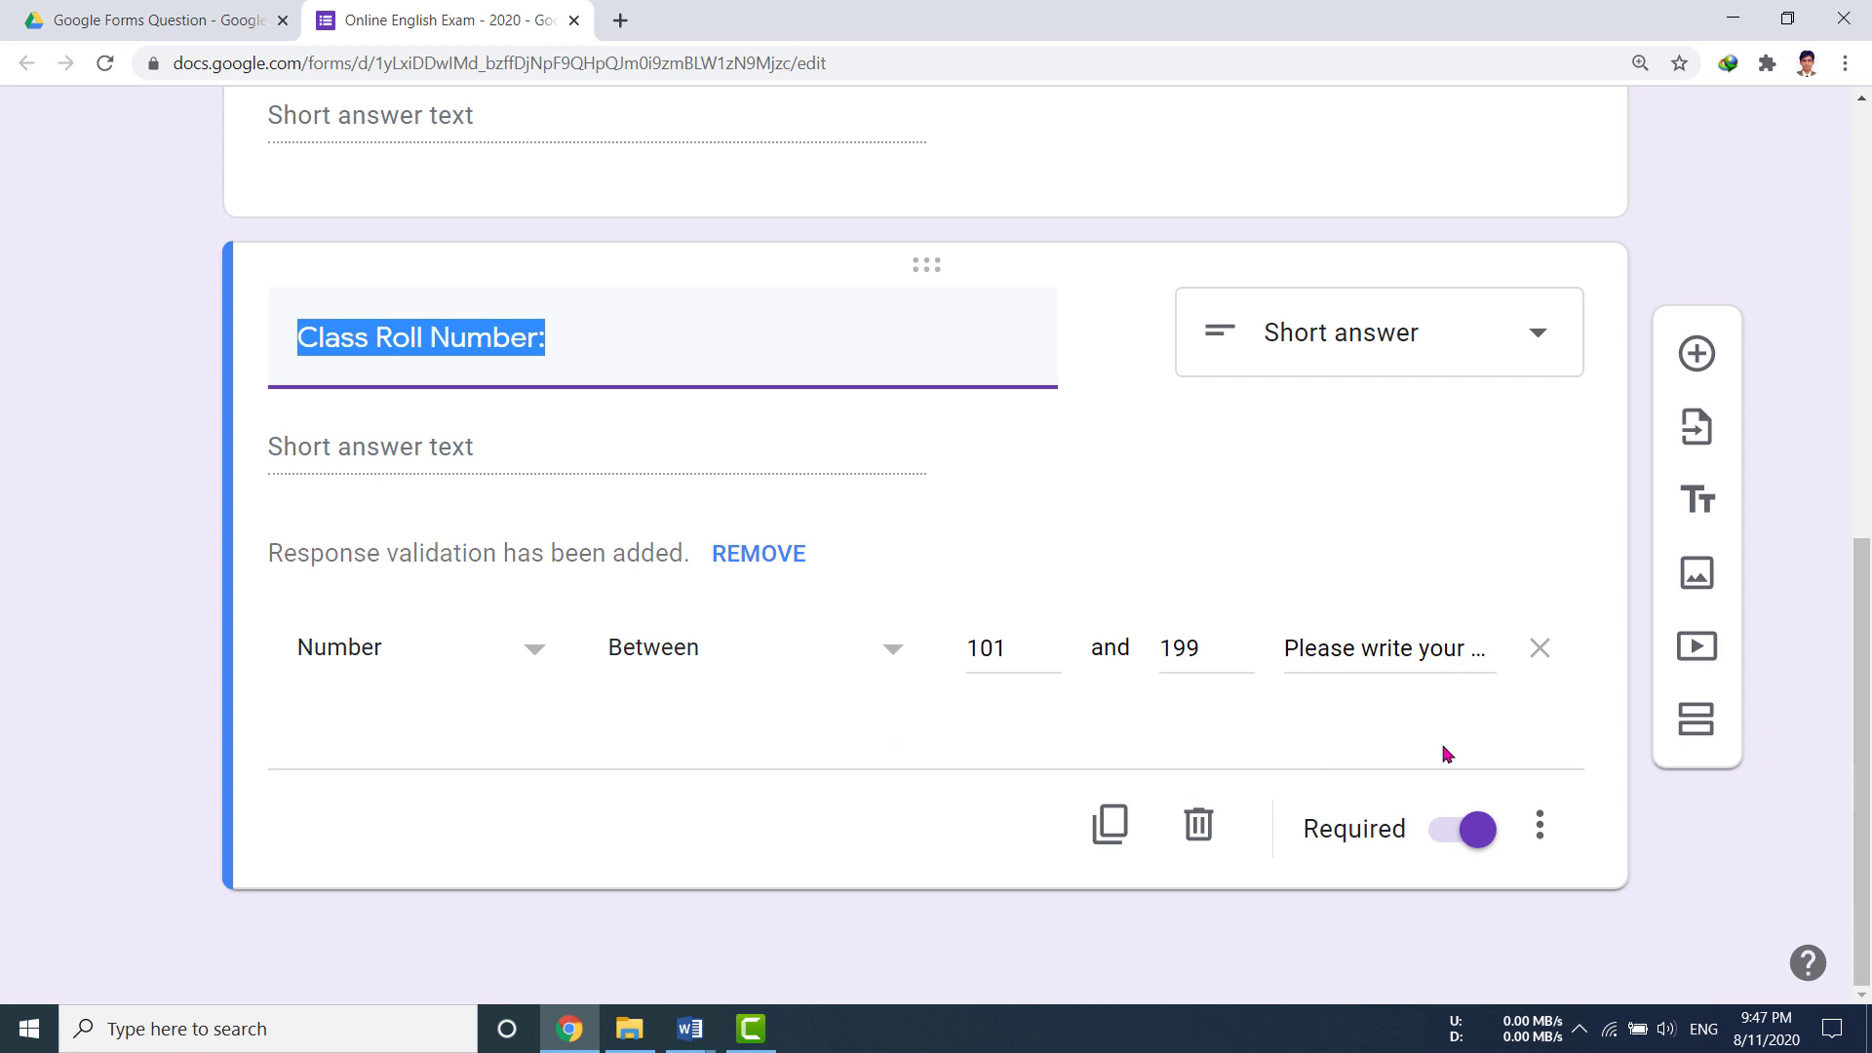
pyautogui.click(1698, 721)
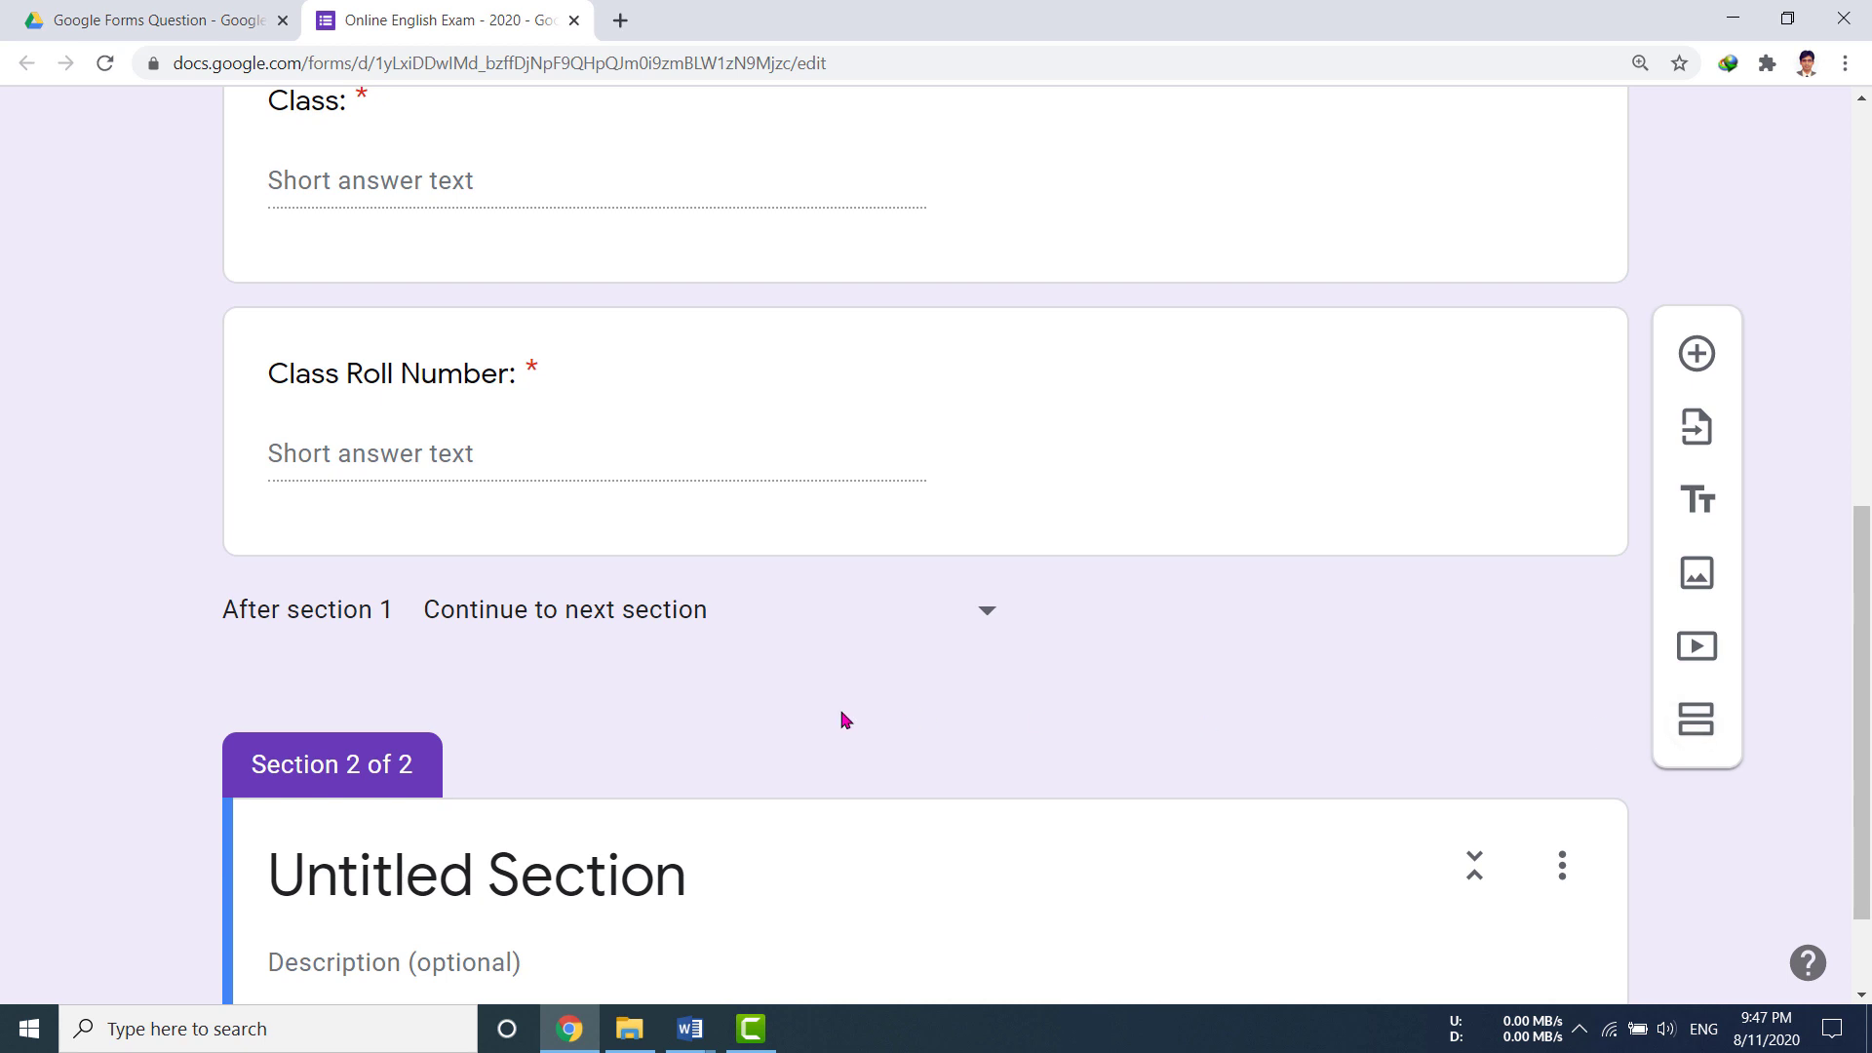
pyautogui.scroll(9, 825, 569)
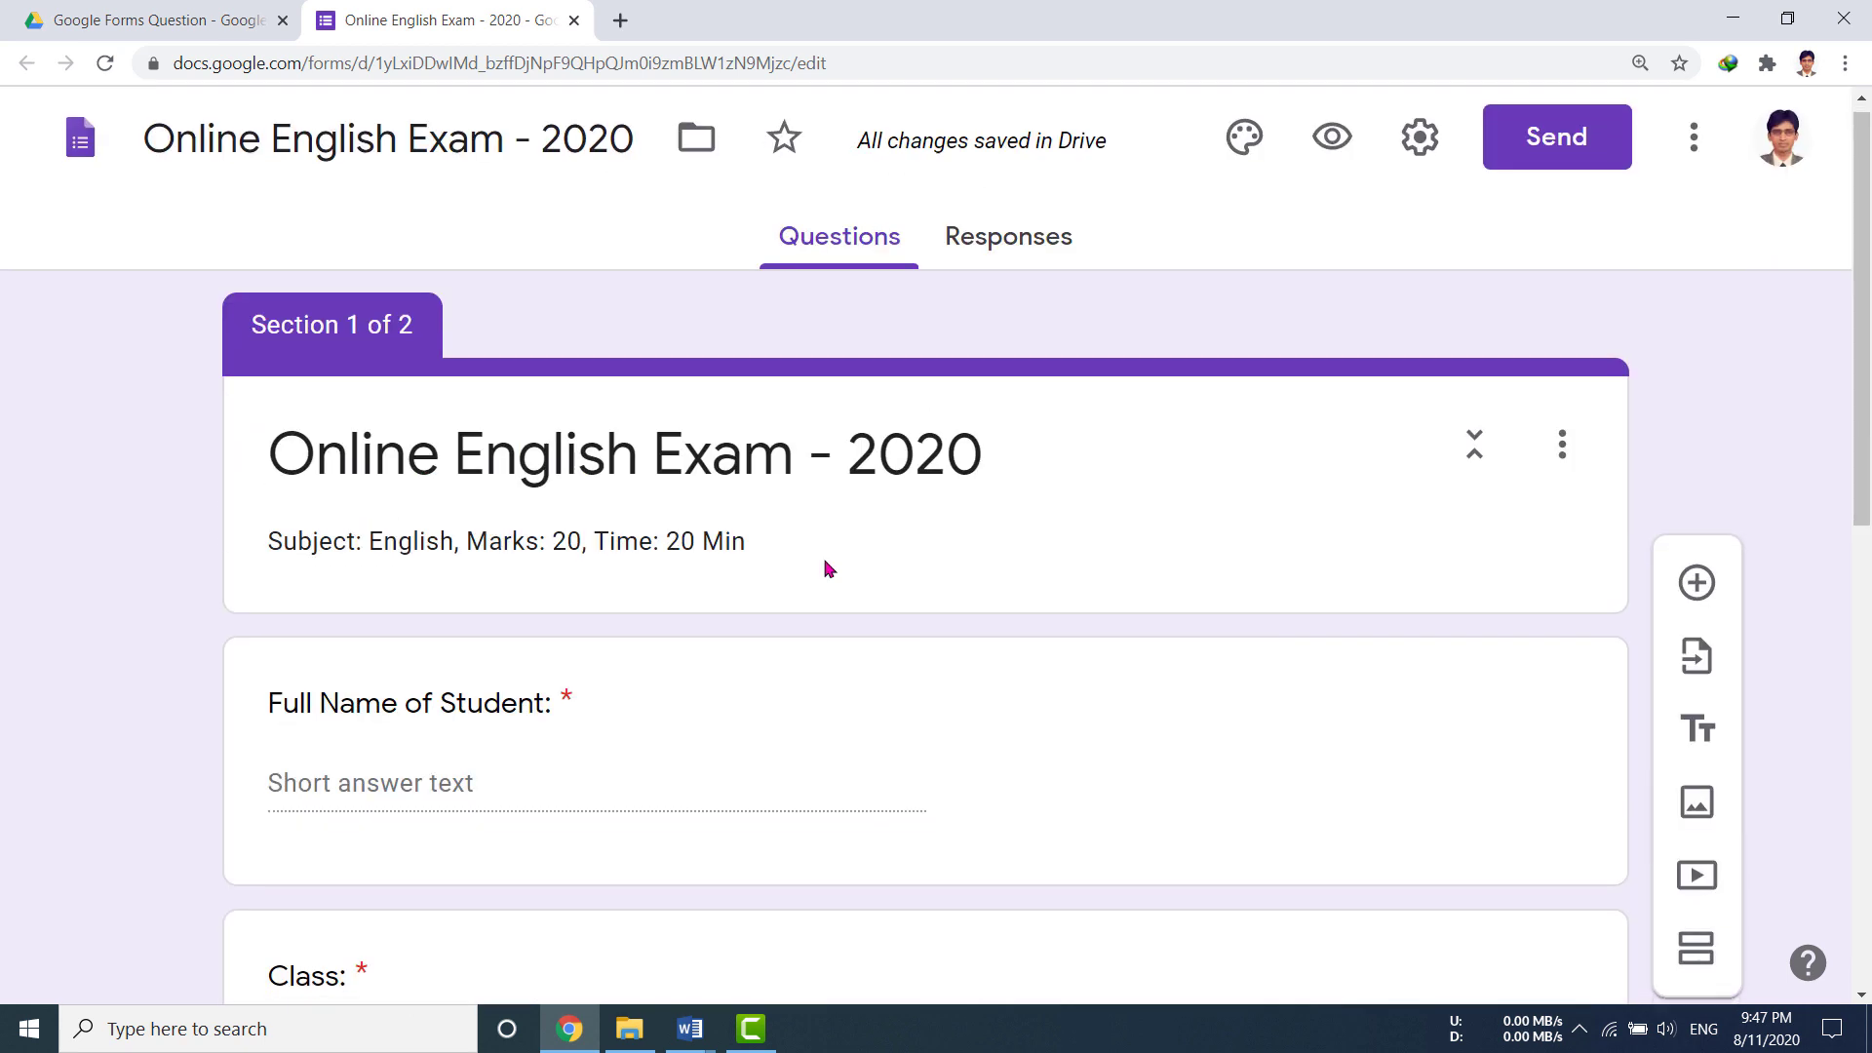
pyautogui.scroll(-3, 825, 570)
pyautogui.scroll(-7, 825, 570)
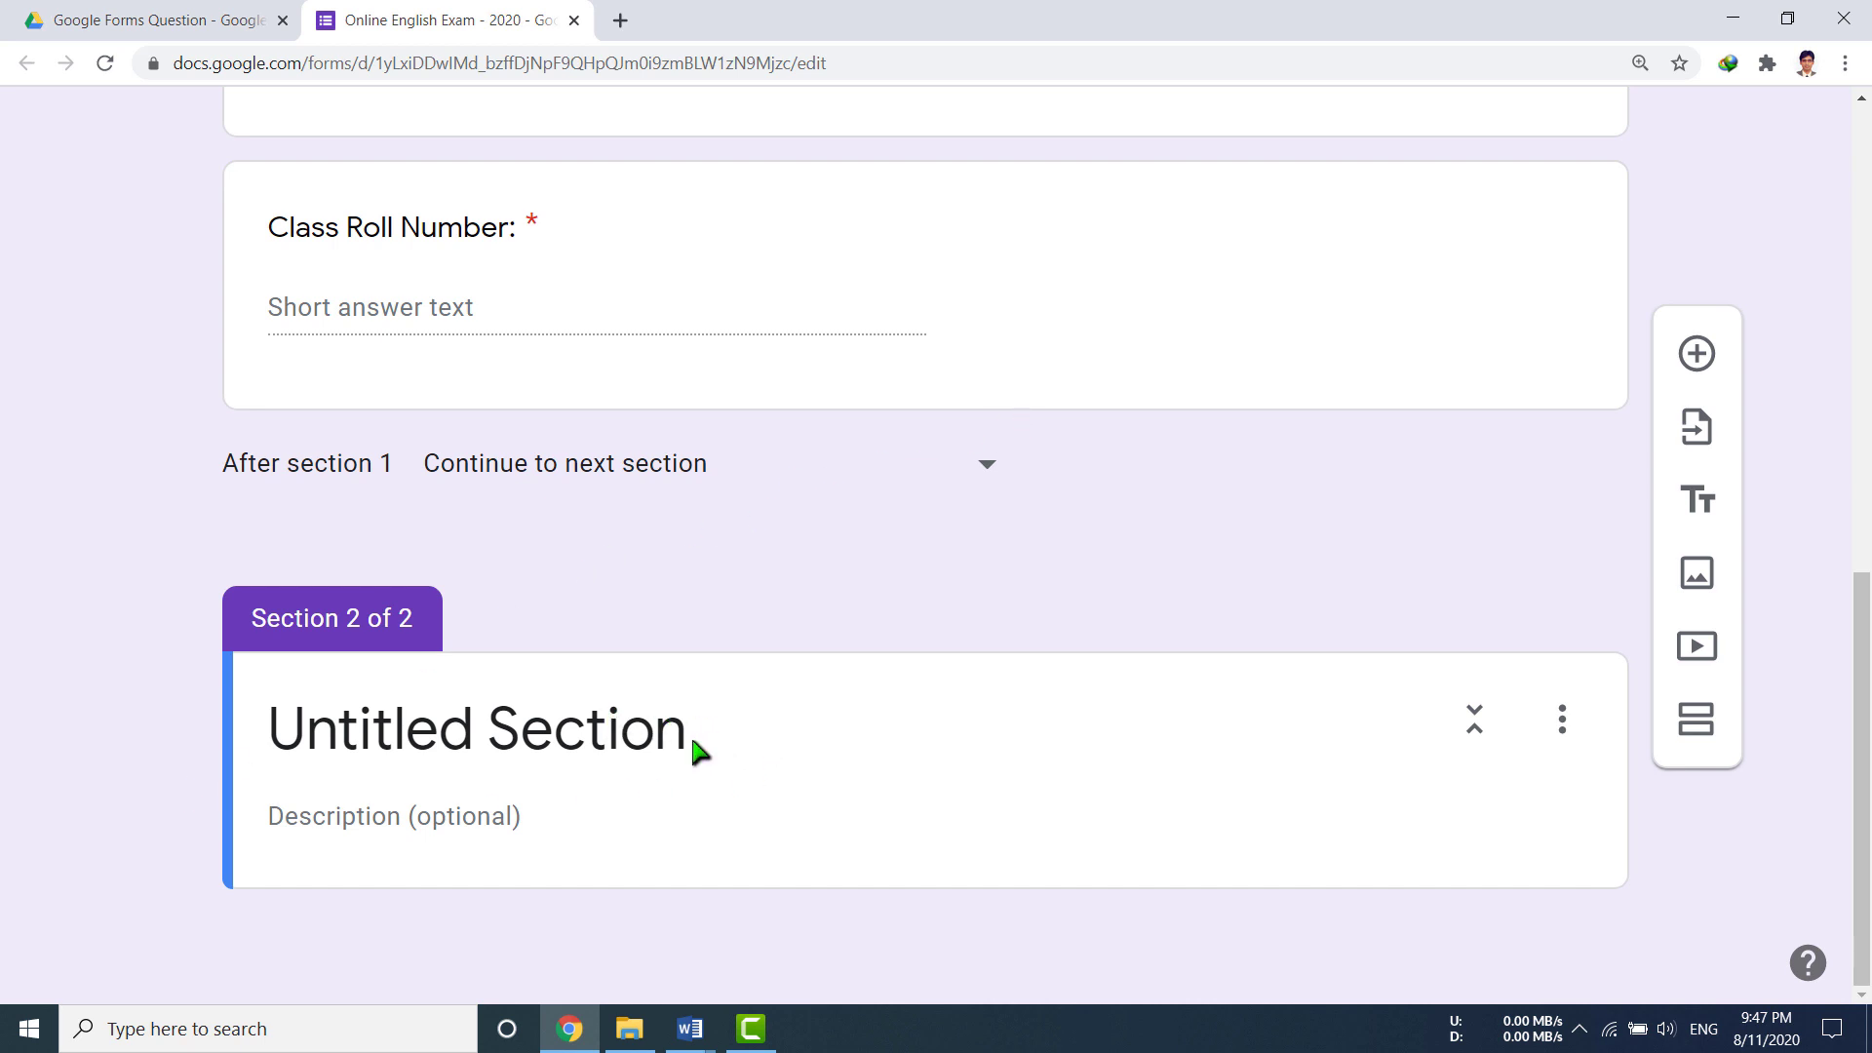
# Step: Title section 2 'Online English Exam - 2020' and describe the submit-in-time warning
pyautogui.click(640, 751)
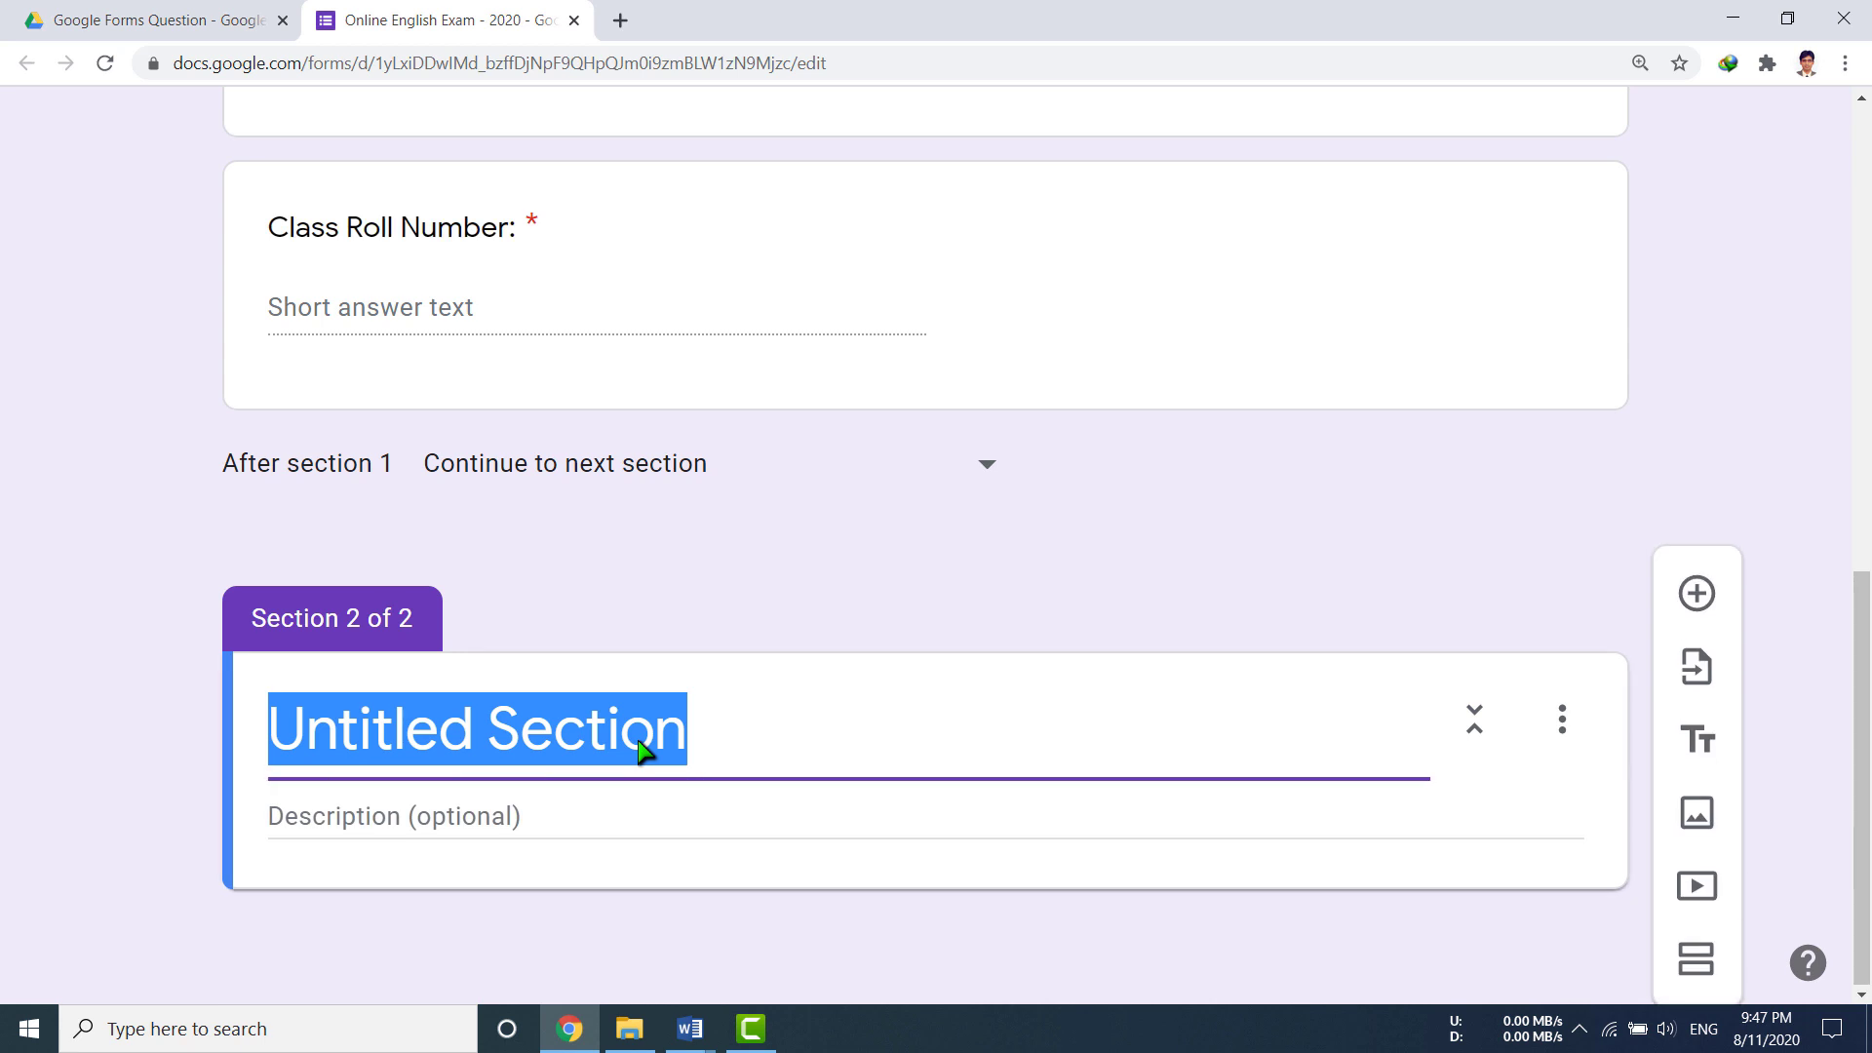
pyautogui.write('Onlin')
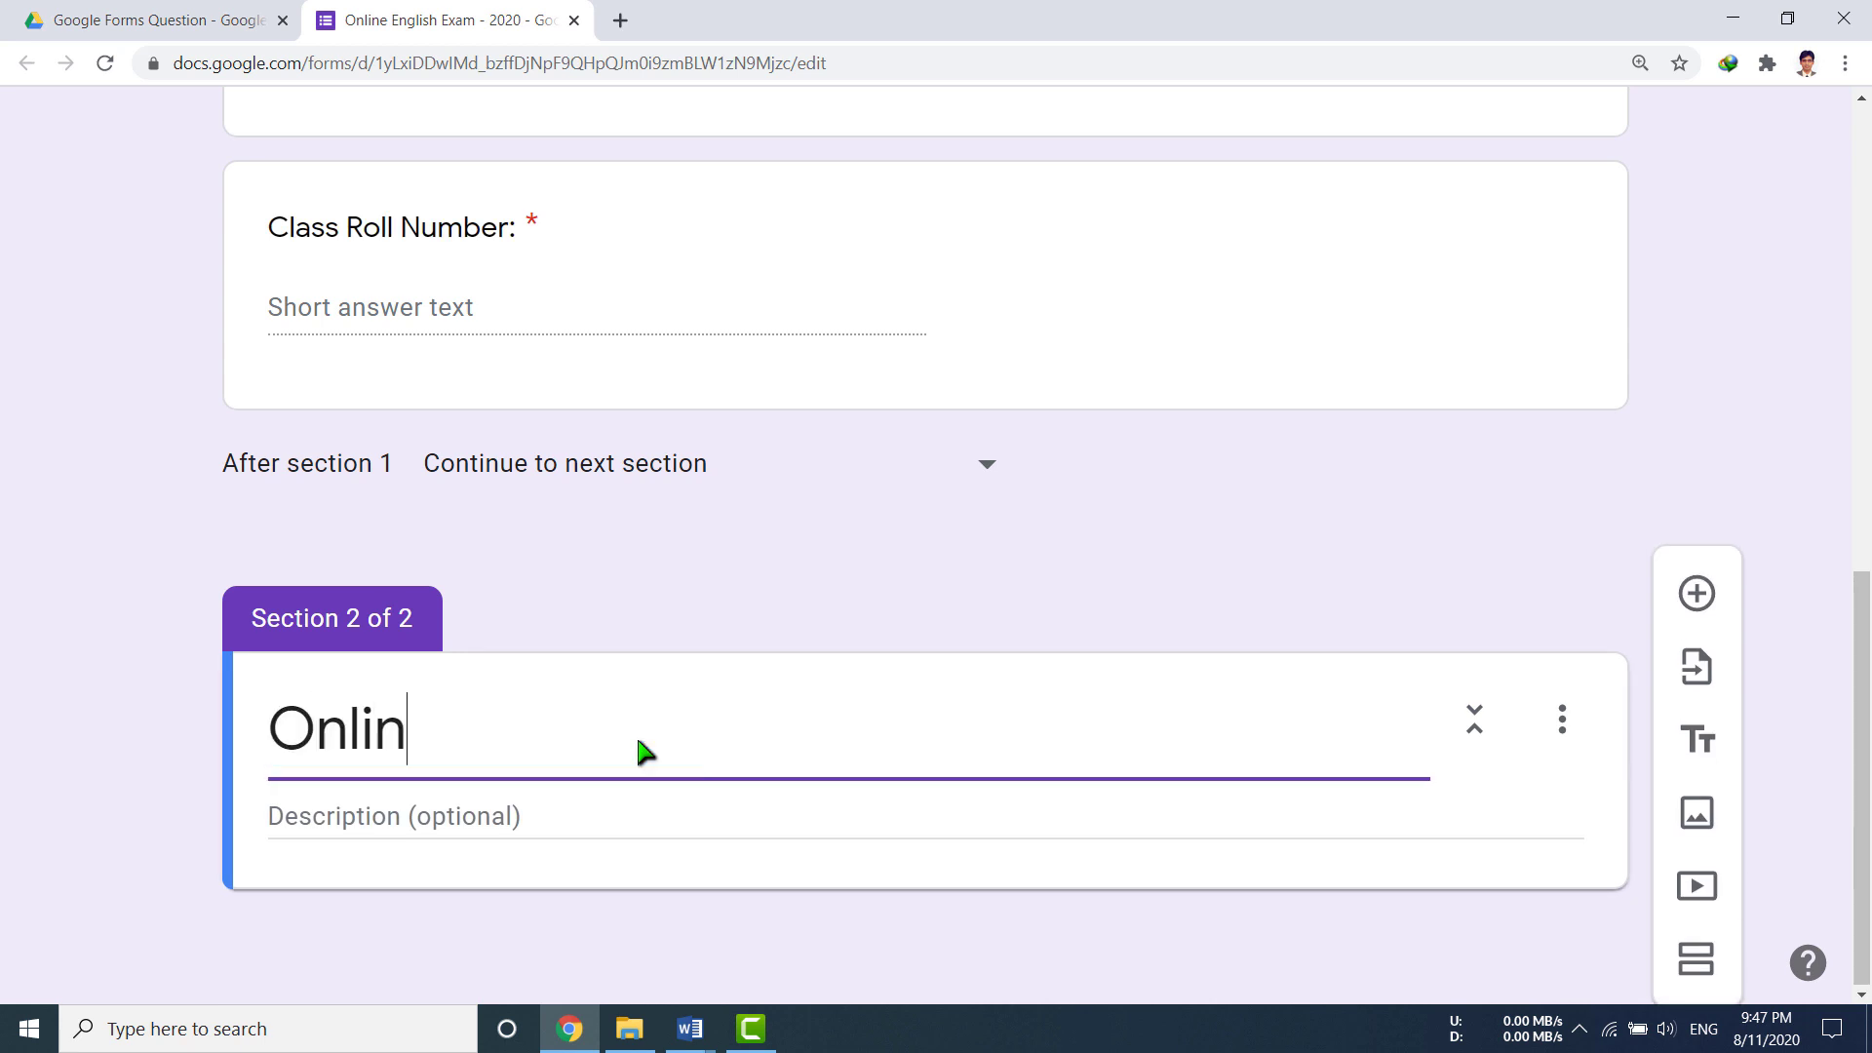
pyautogui.write('e English Exam - 2020')
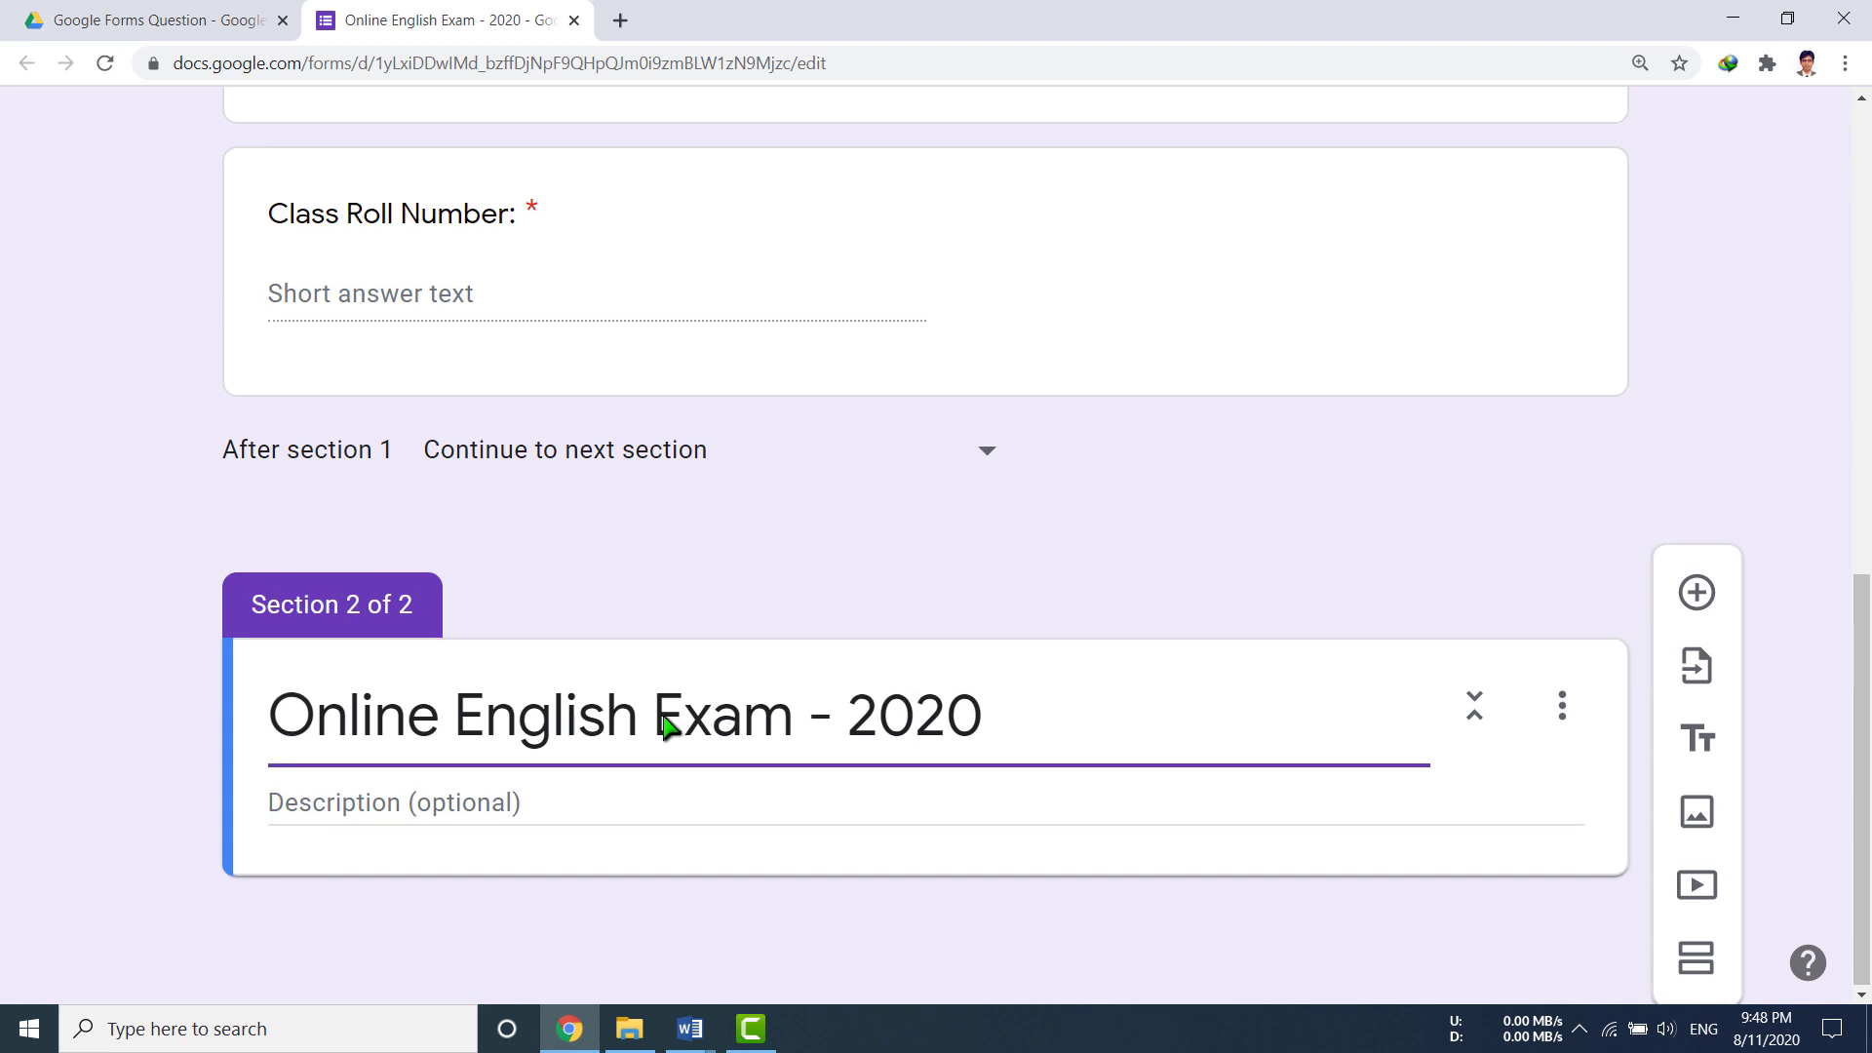
pyautogui.click(380, 814)
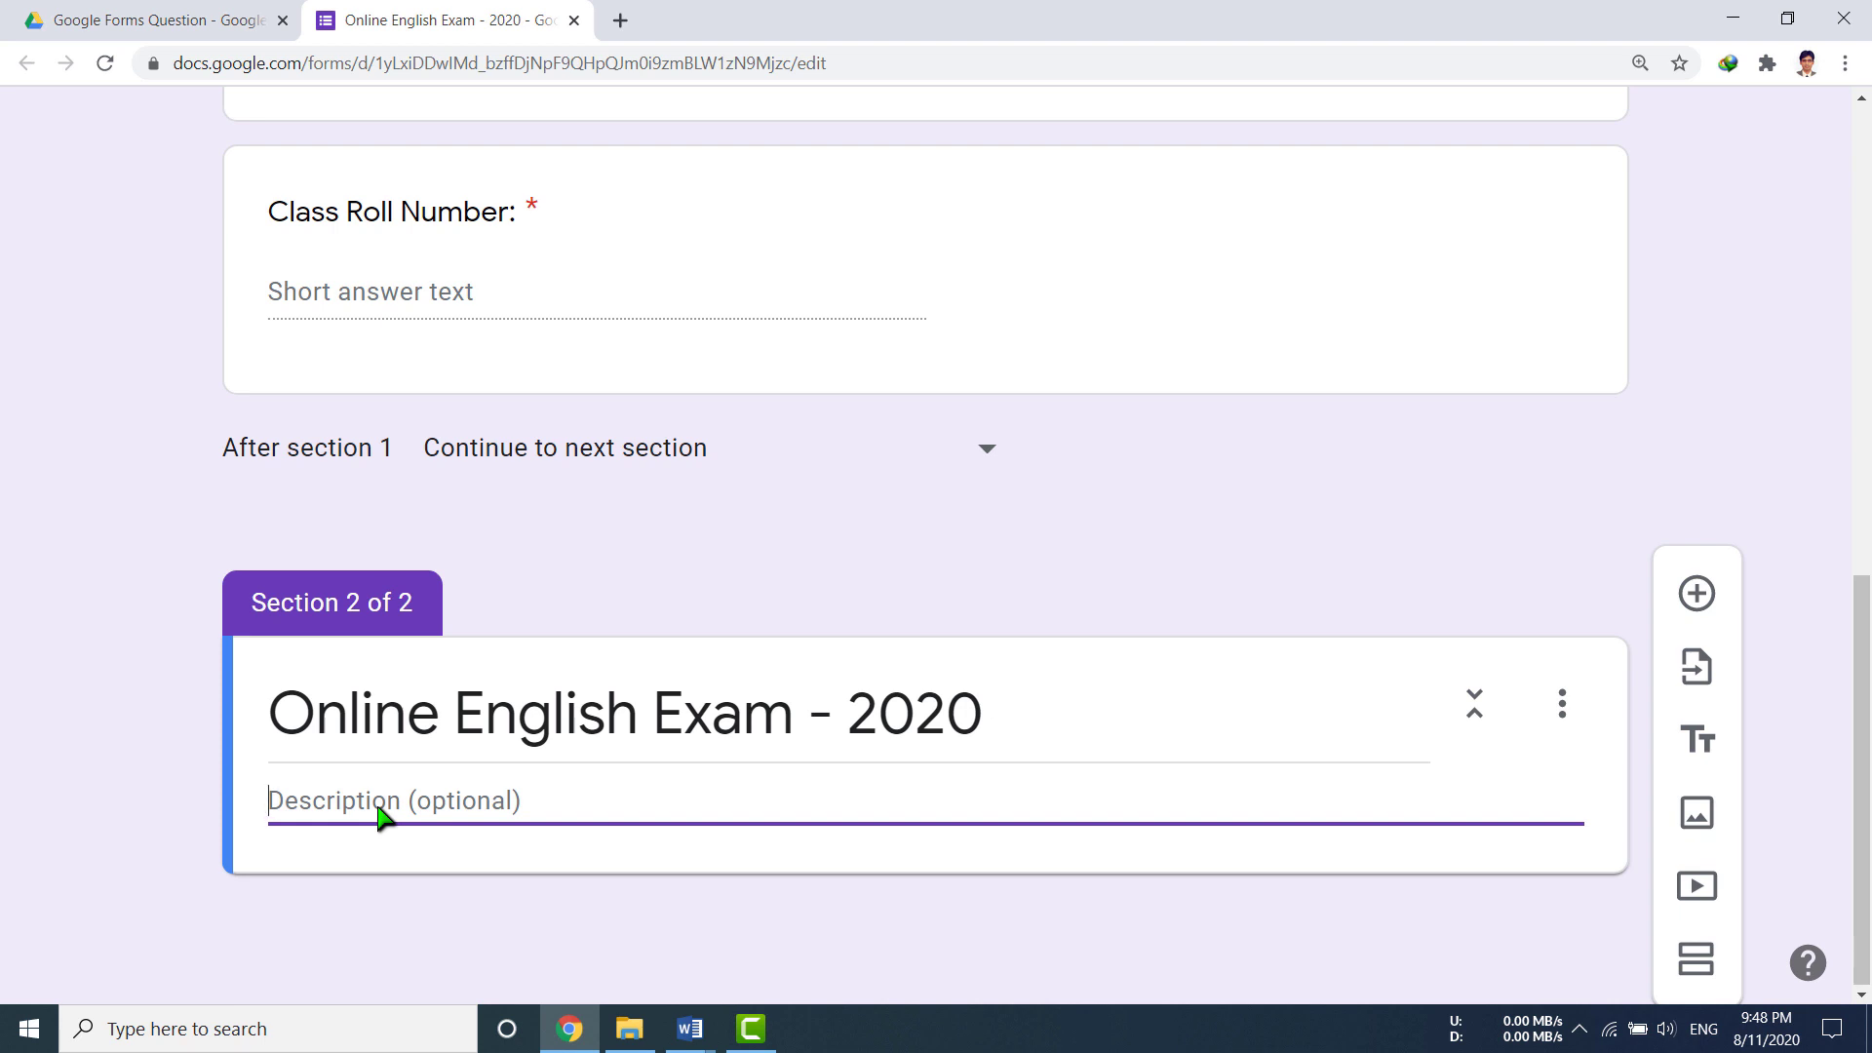
pyautogui.write('After the given time')
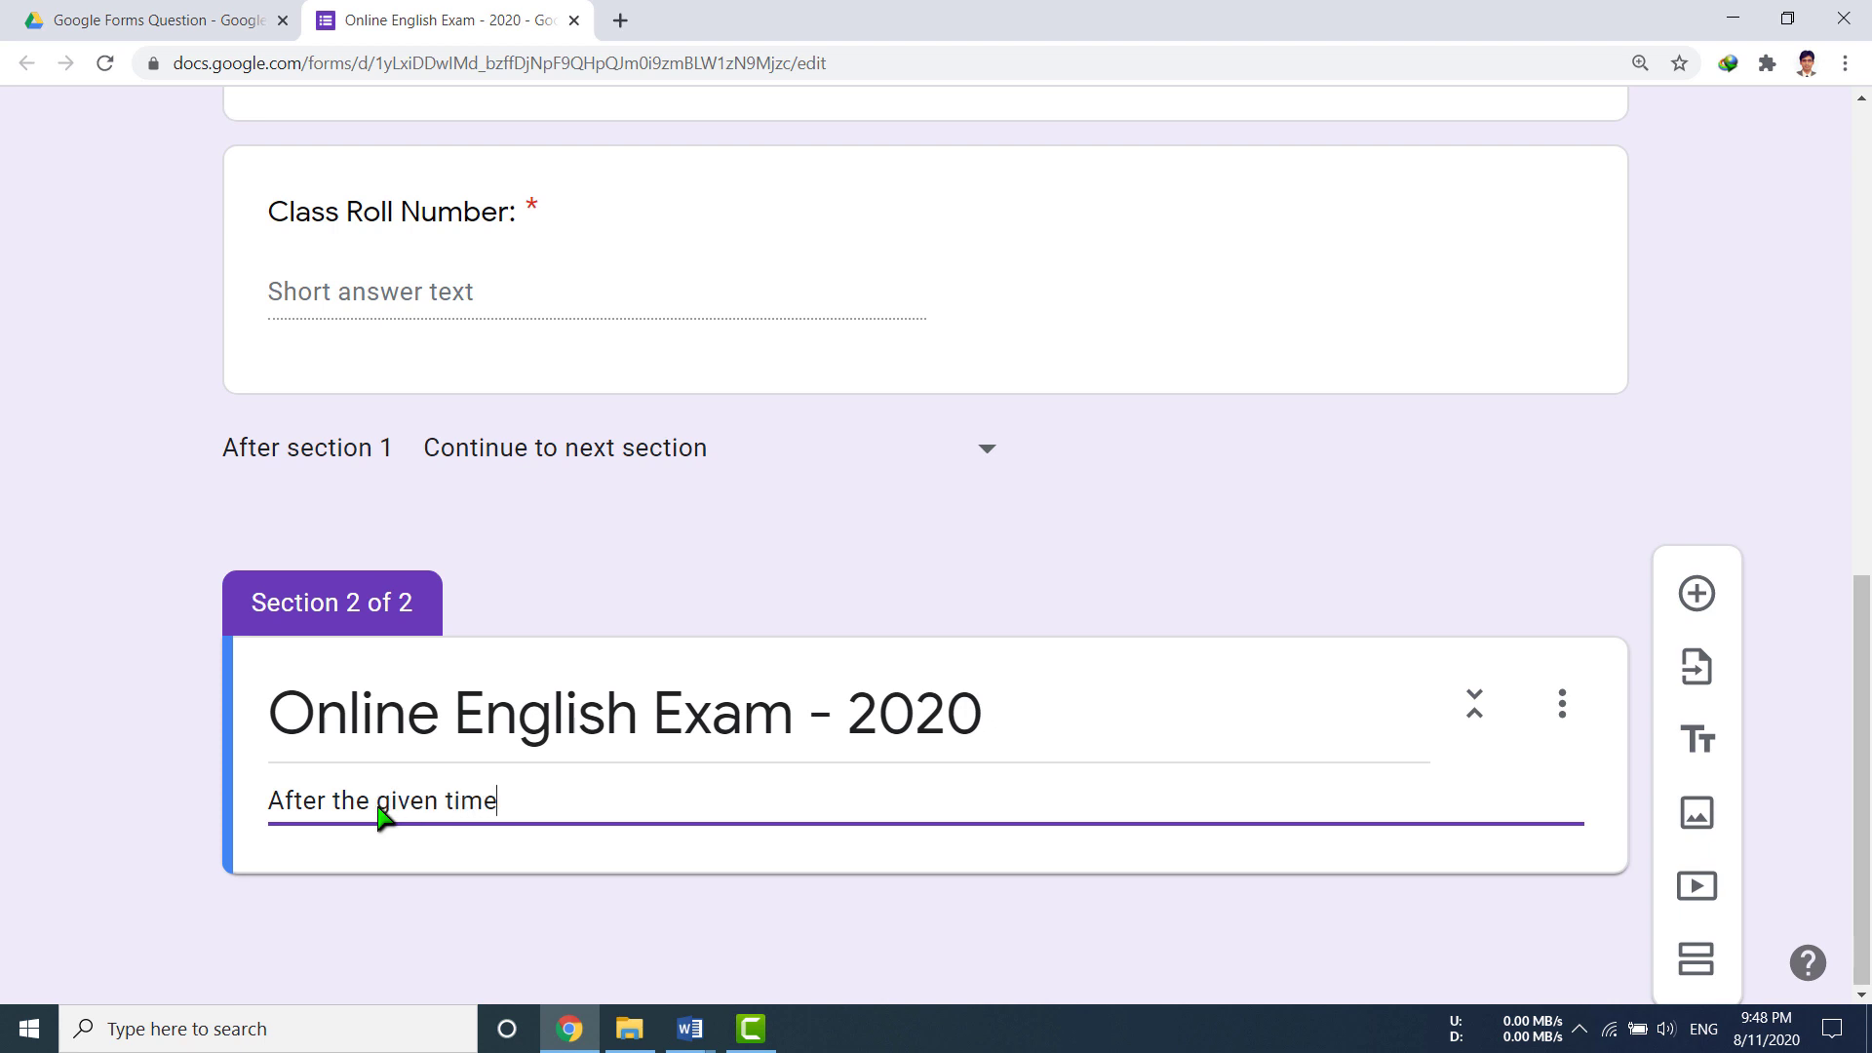
pyautogui.write(', the server will not accept ')
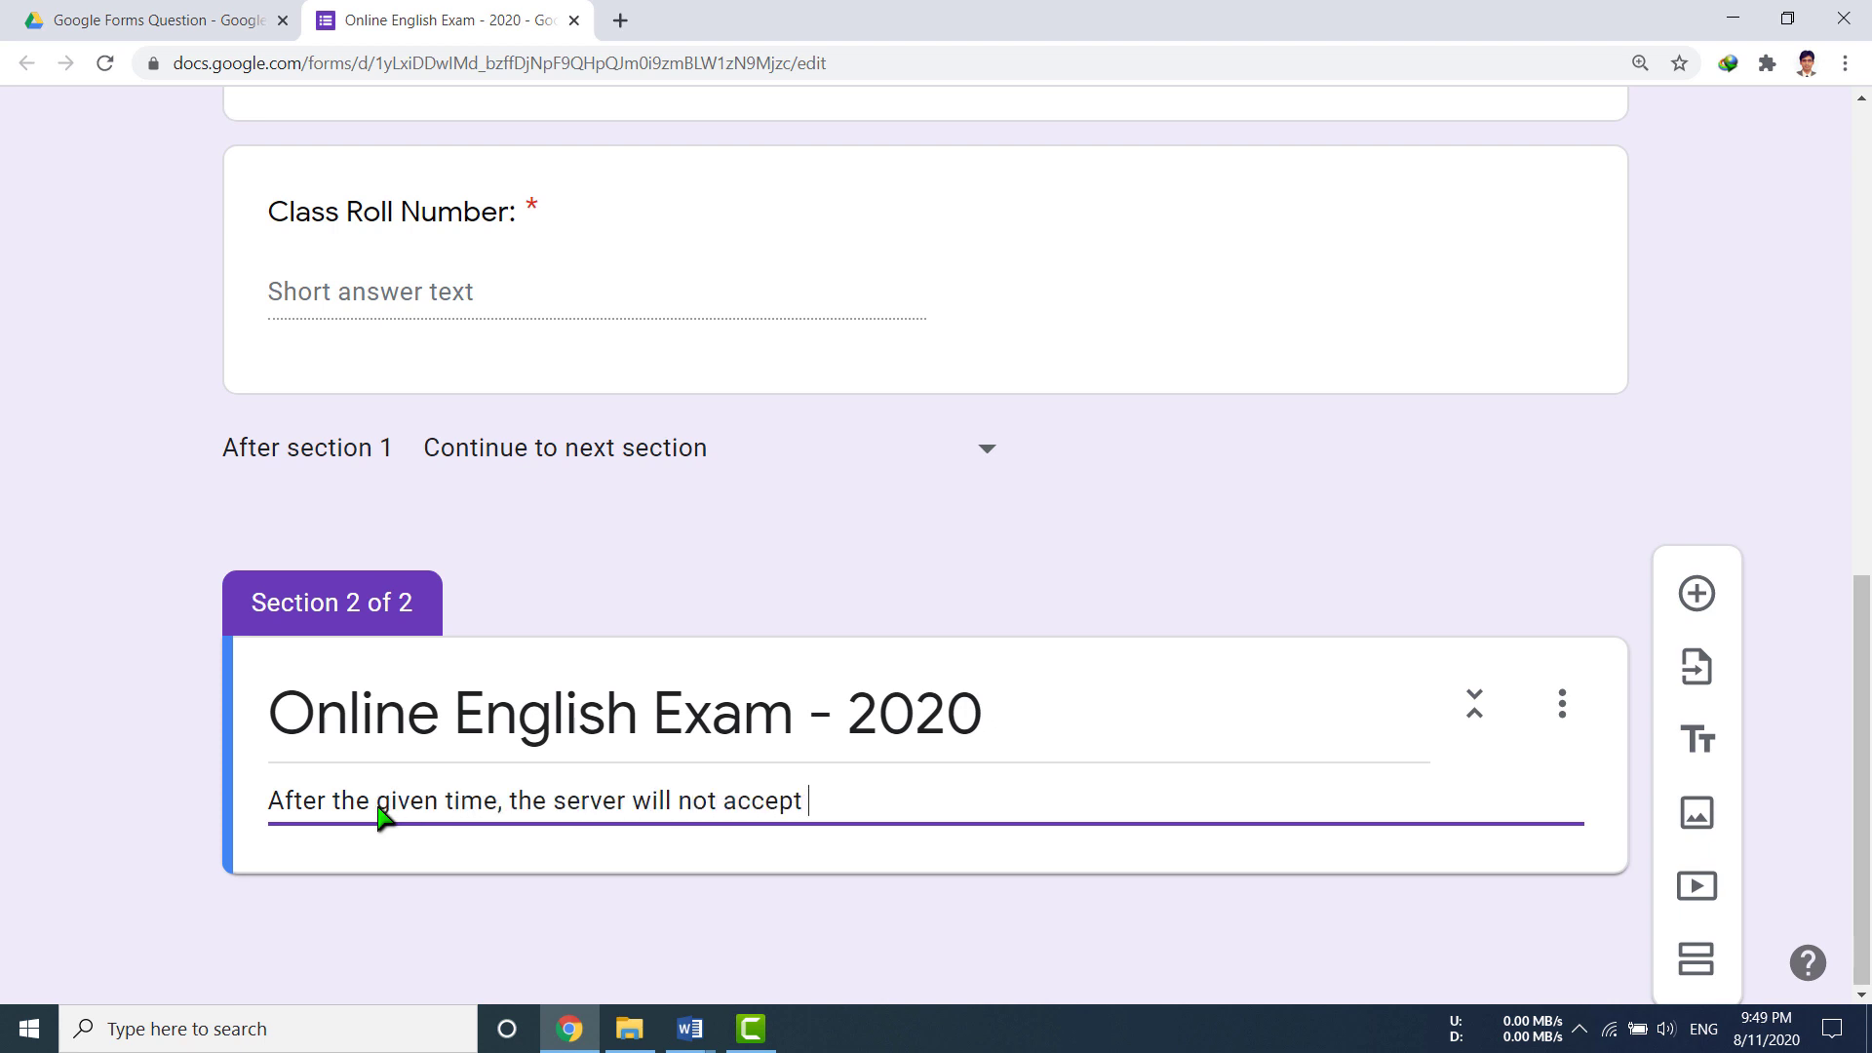
pyautogui.write('the response. So, SUBMIT it')
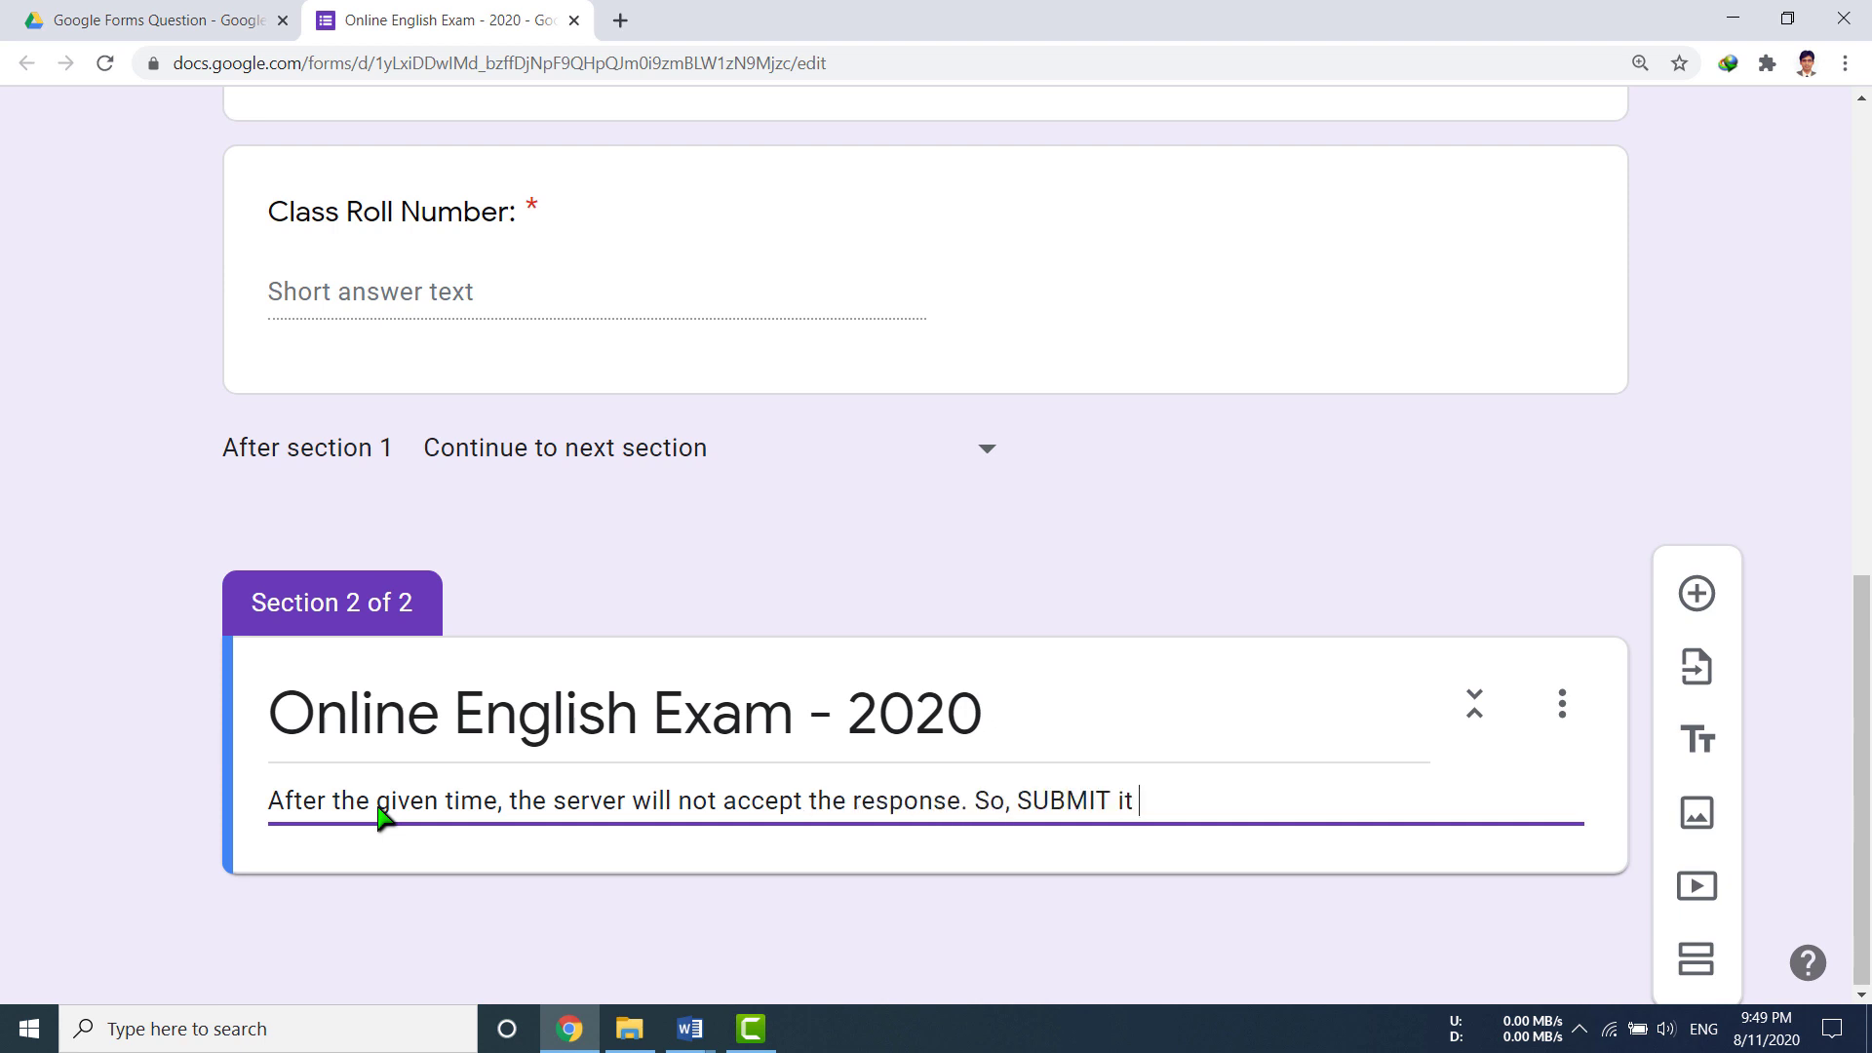
pyautogui.write(' in time.')
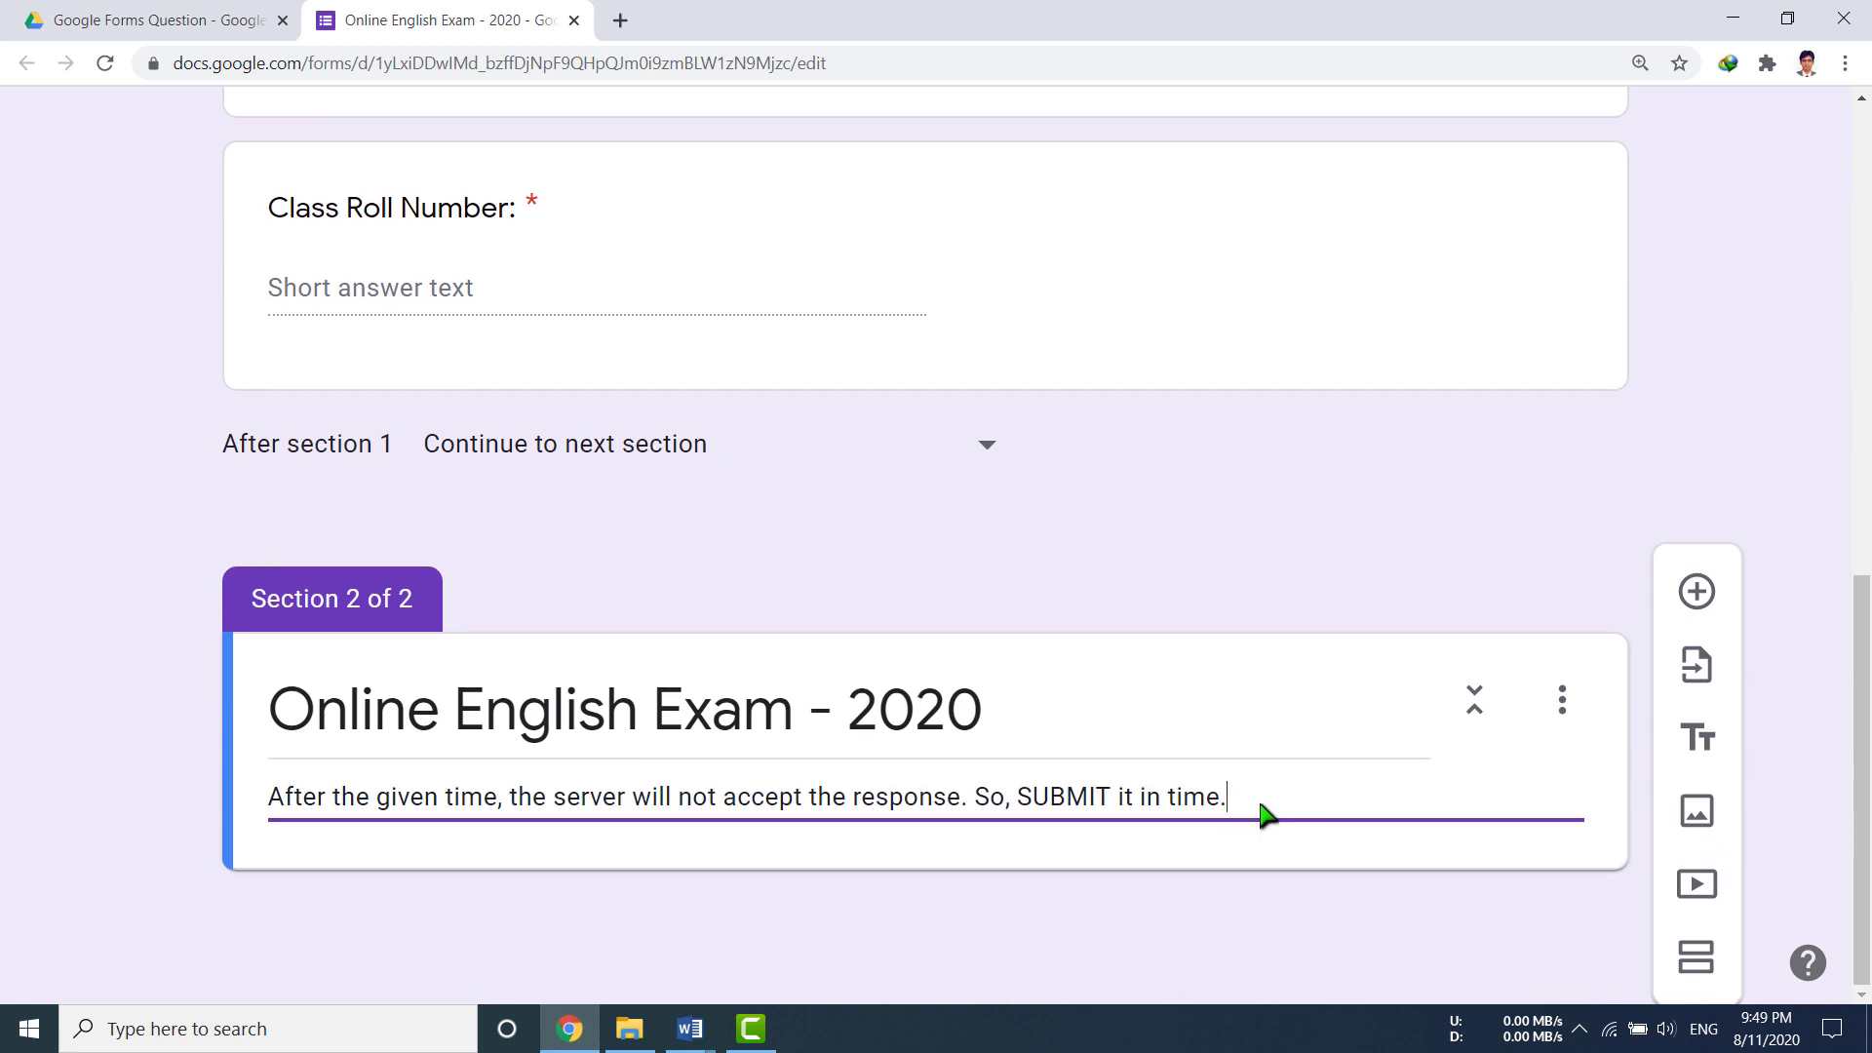
# Step: Add multiple-choice question '1. A good student is never indifferent _____ to his studies.'
pyautogui.click(1700, 604)
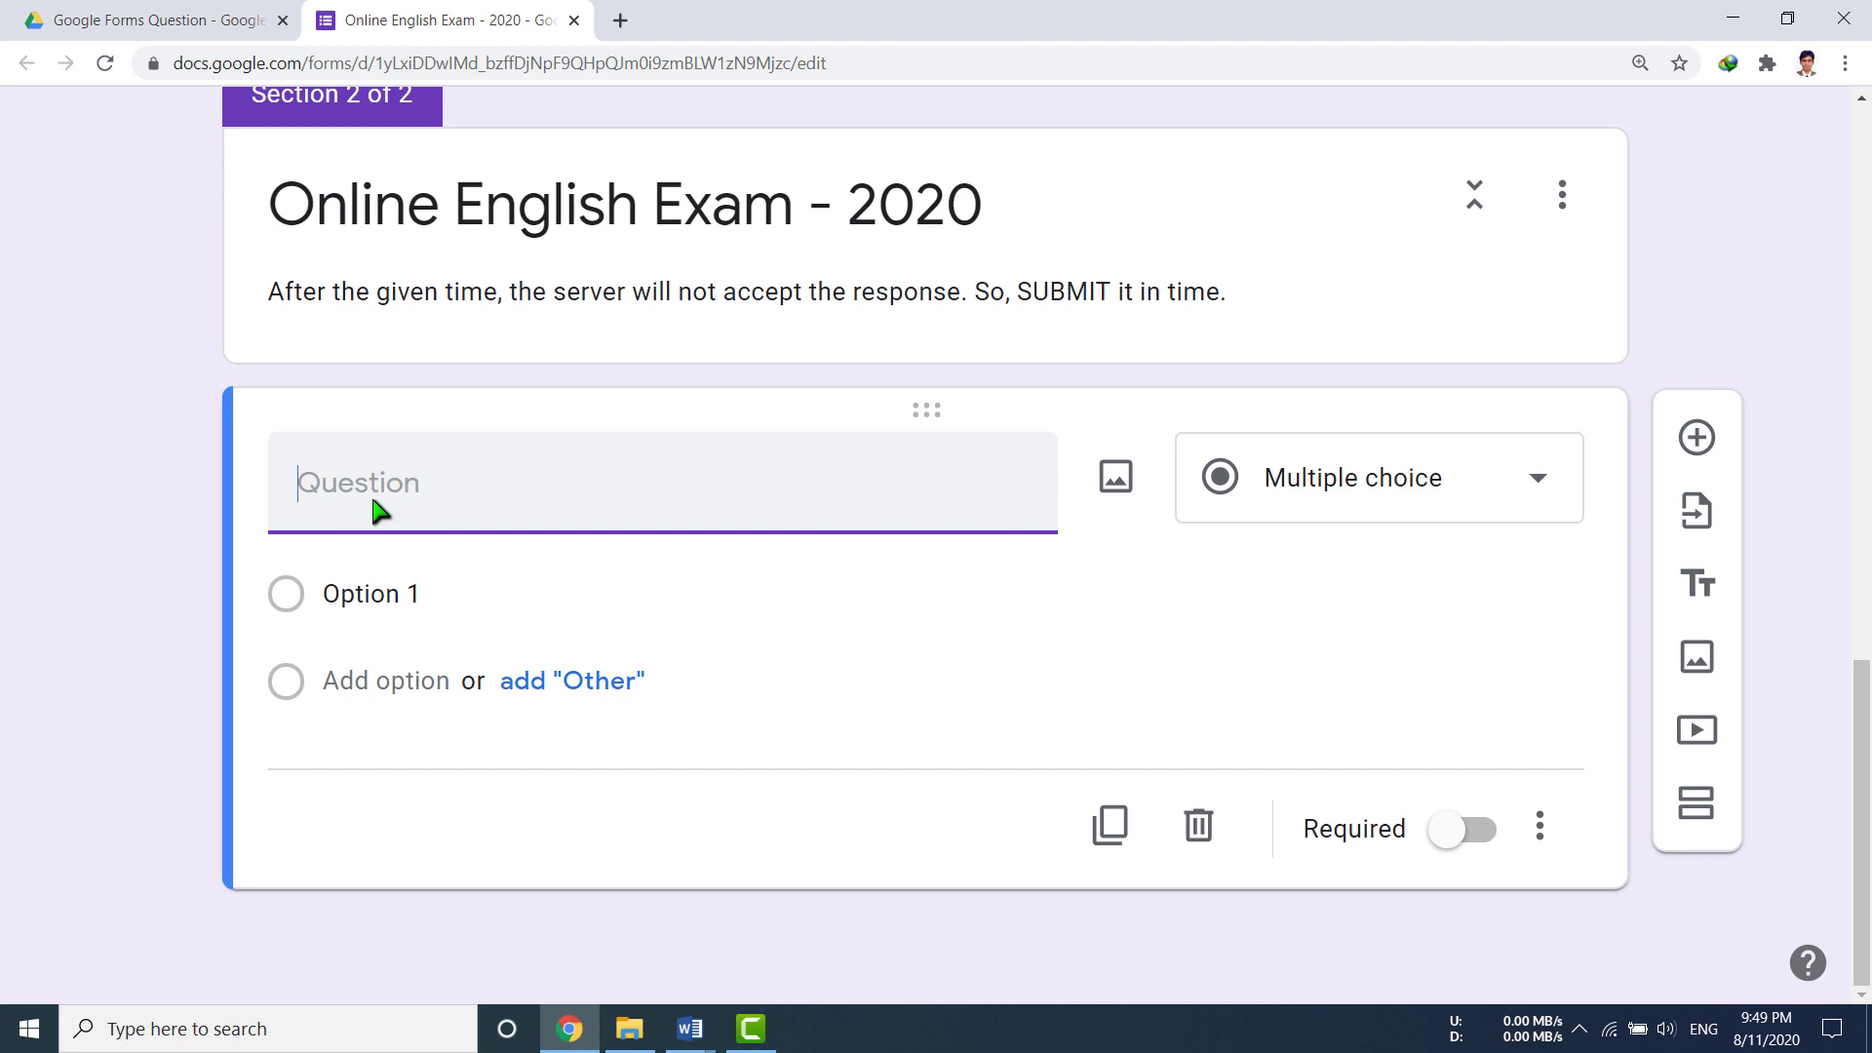
pyautogui.write('1.')
pyautogui.write(' A good student is ')
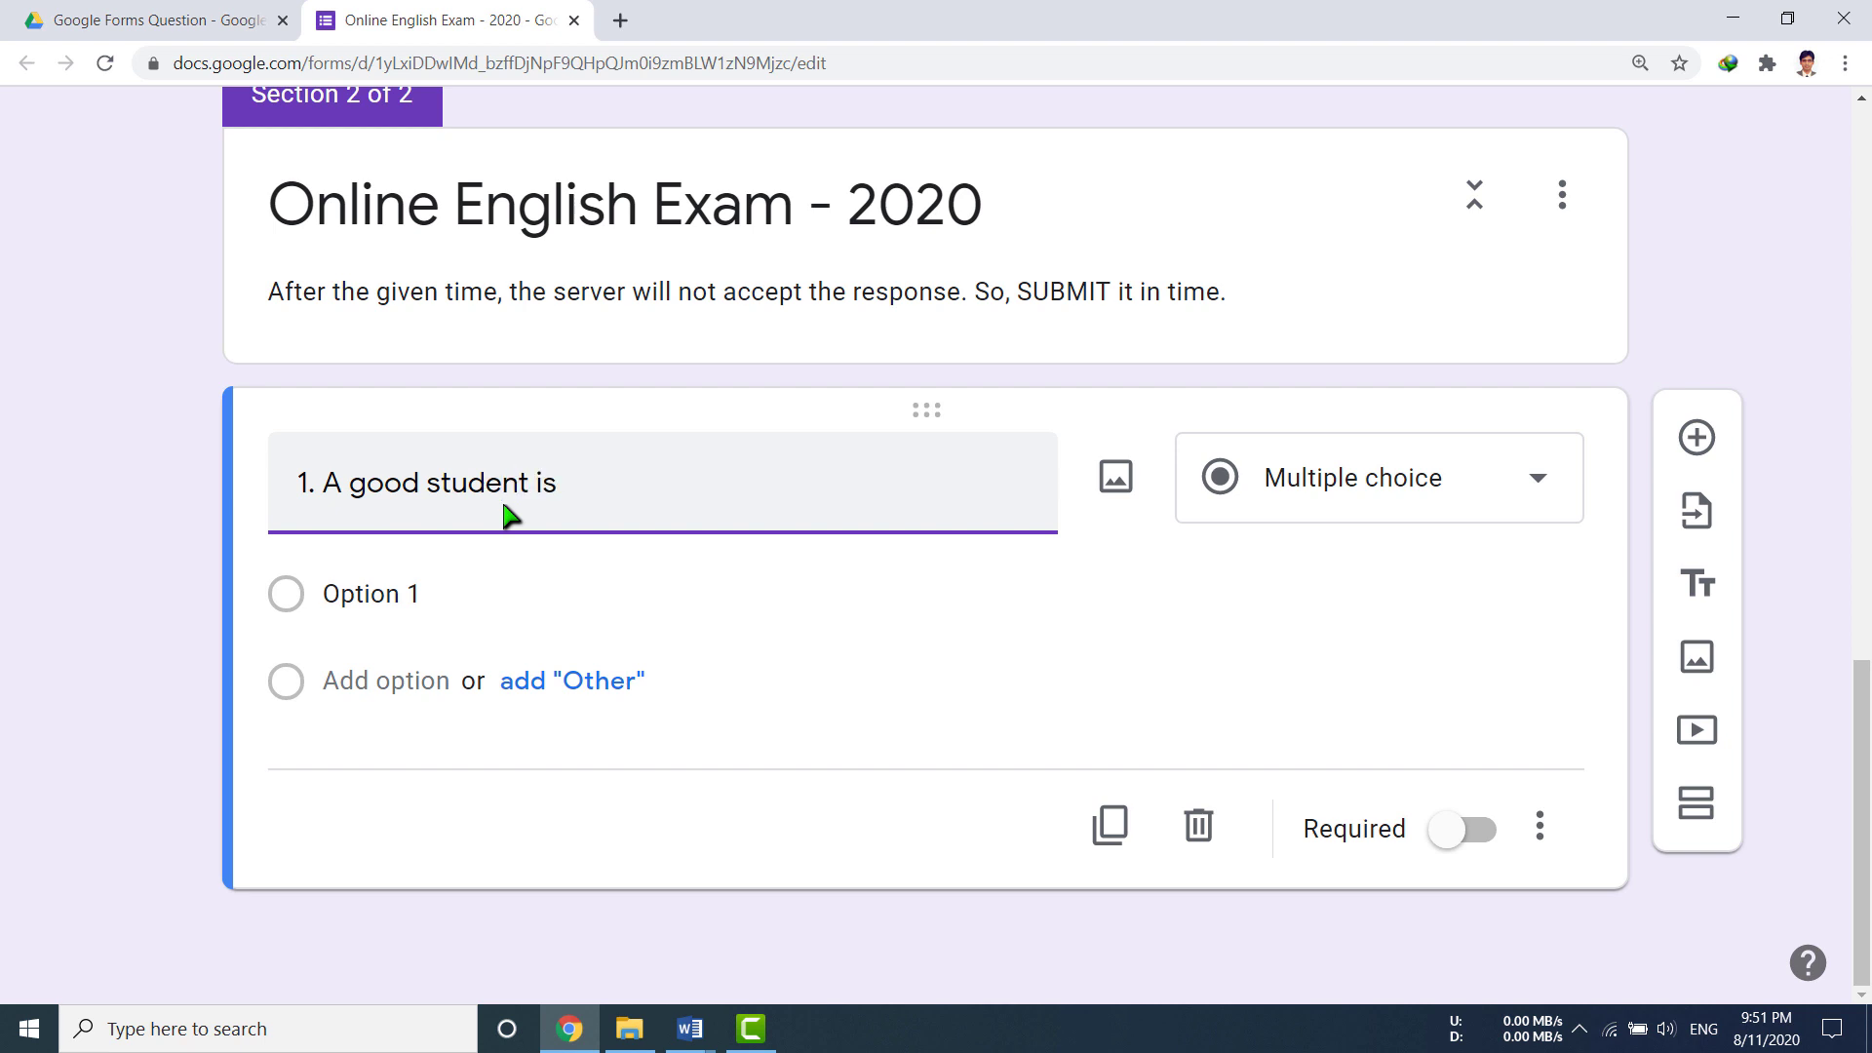
pyautogui.write('never indifferent ')
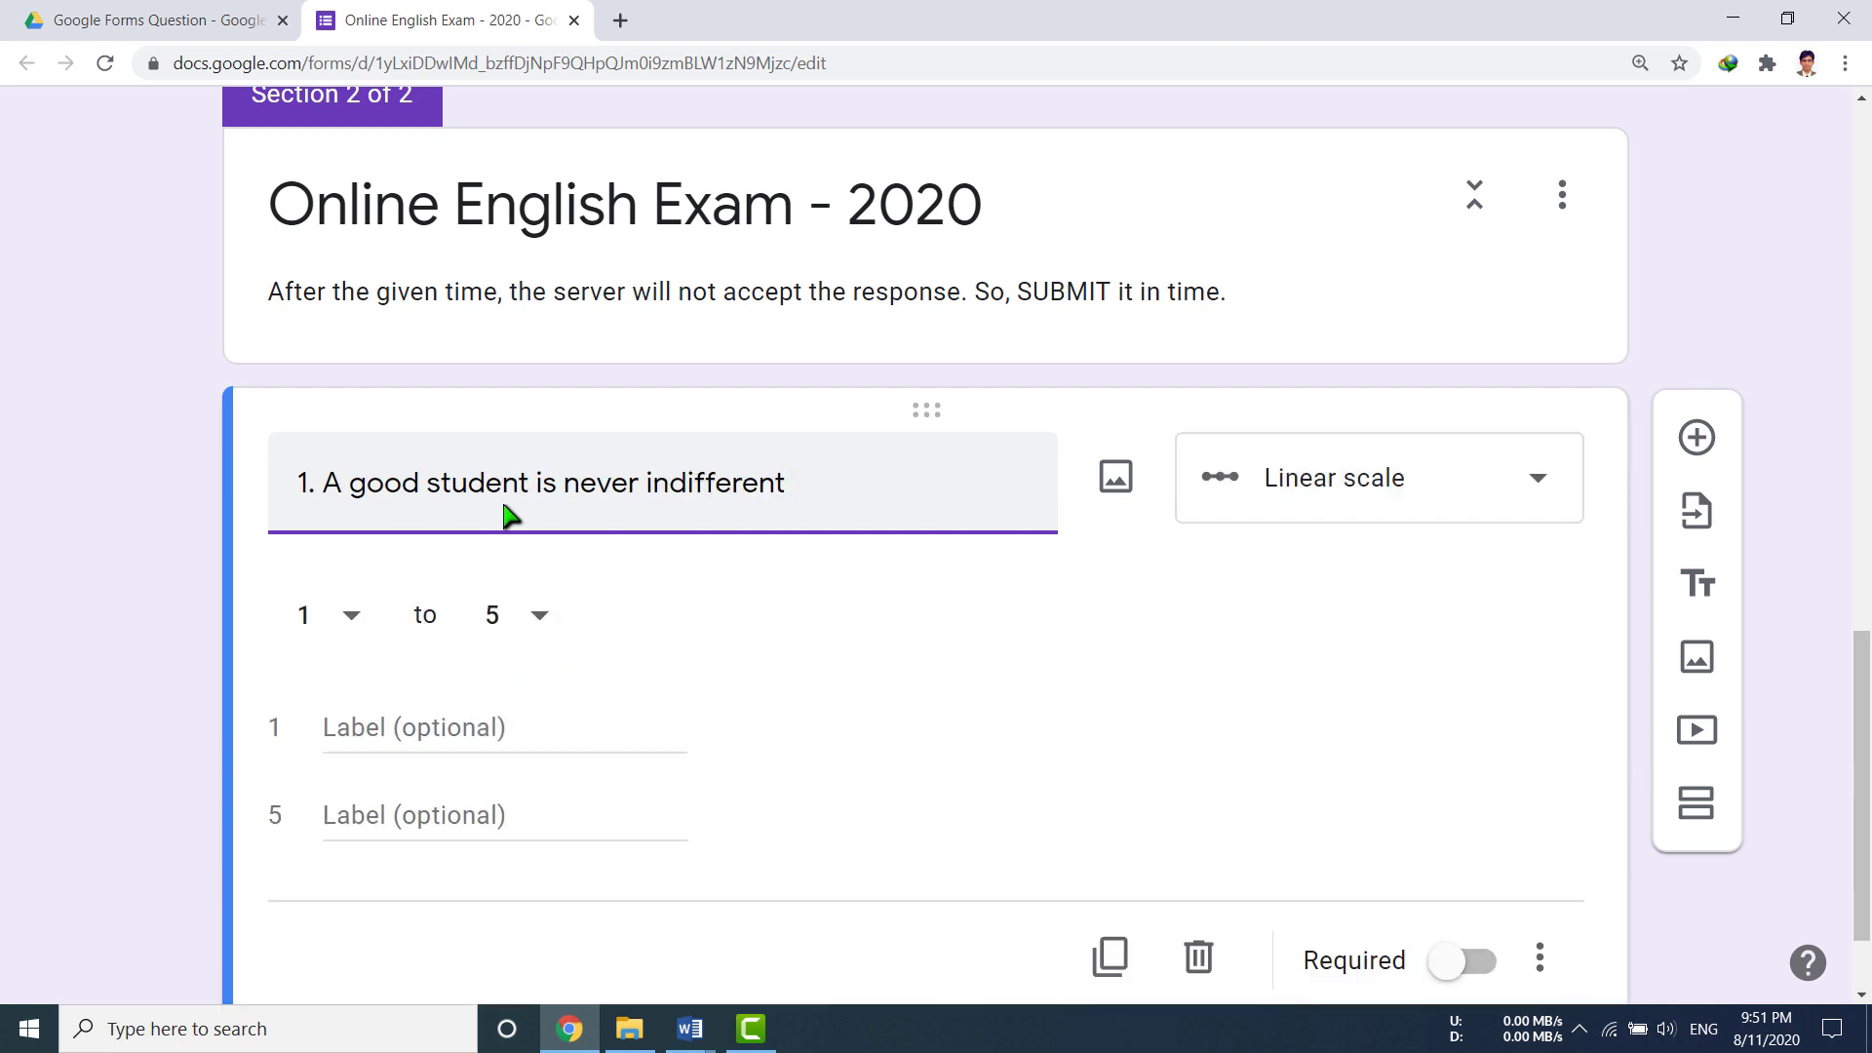
pyautogui.write('_____ to his studies.')
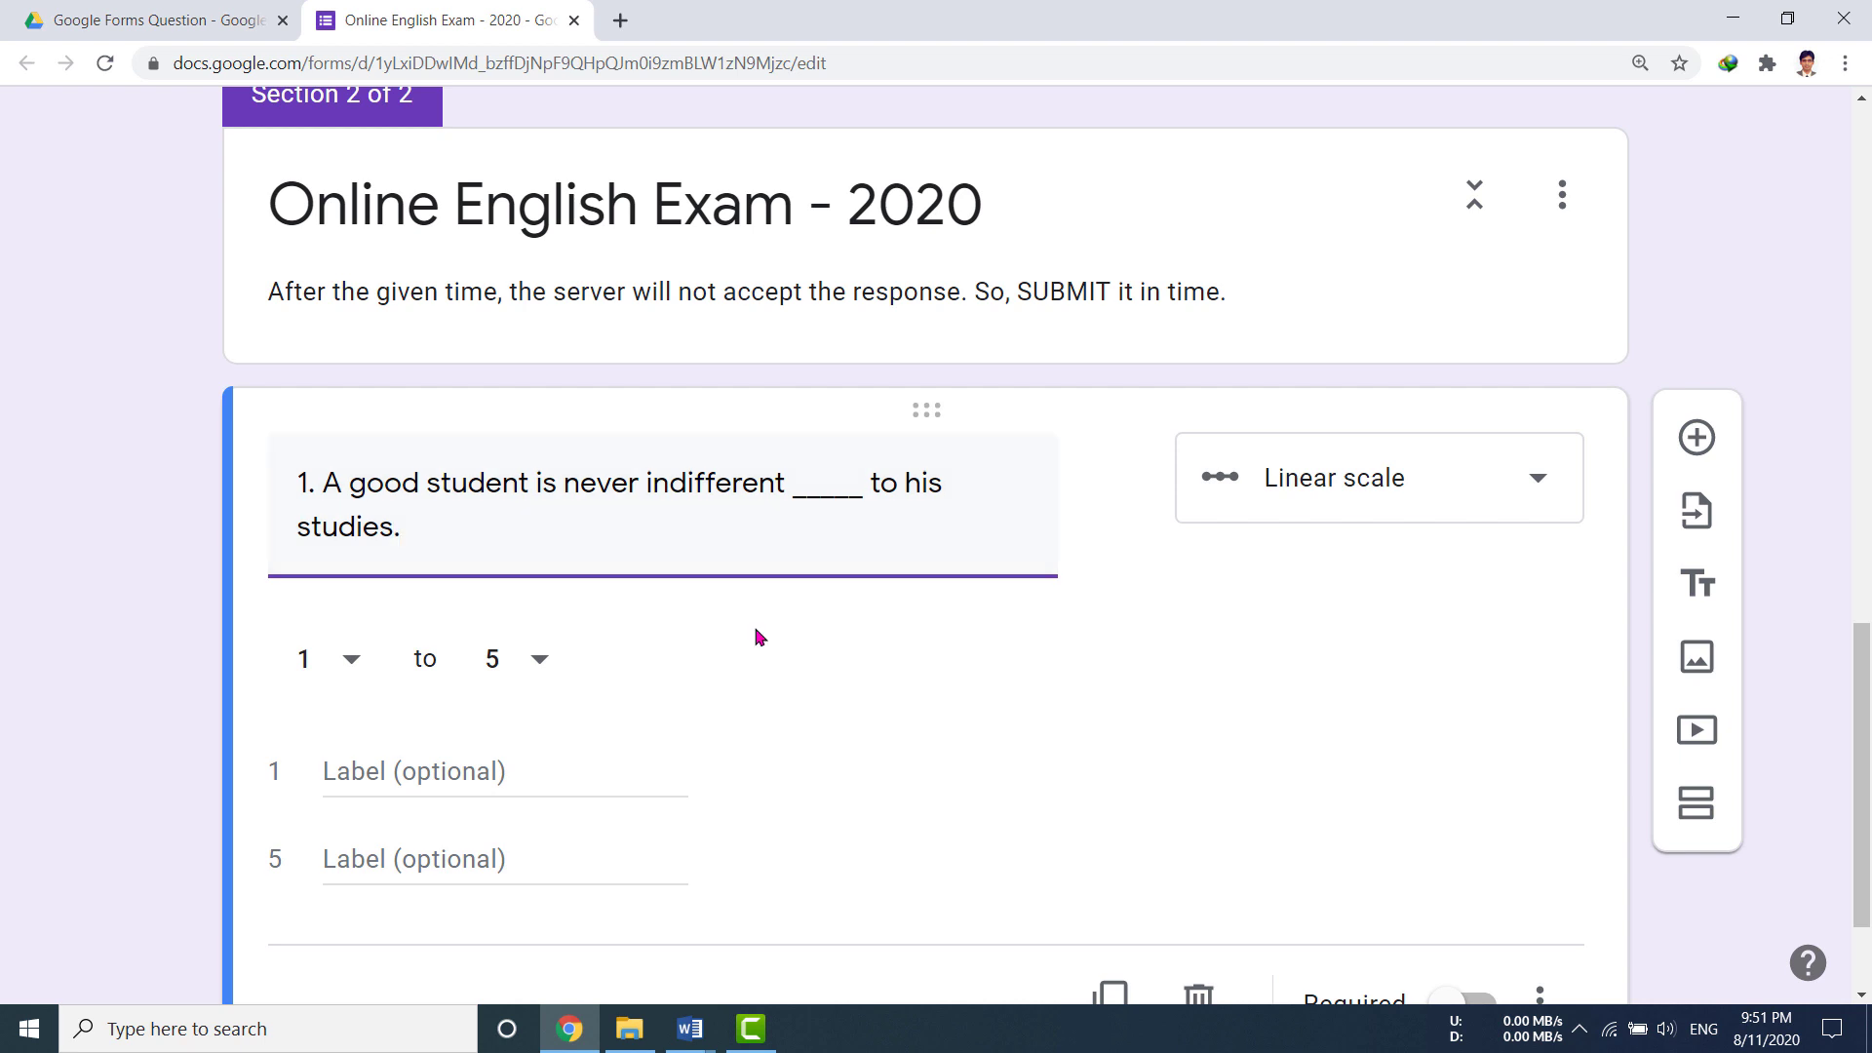
pyautogui.scroll(-2, 756, 636)
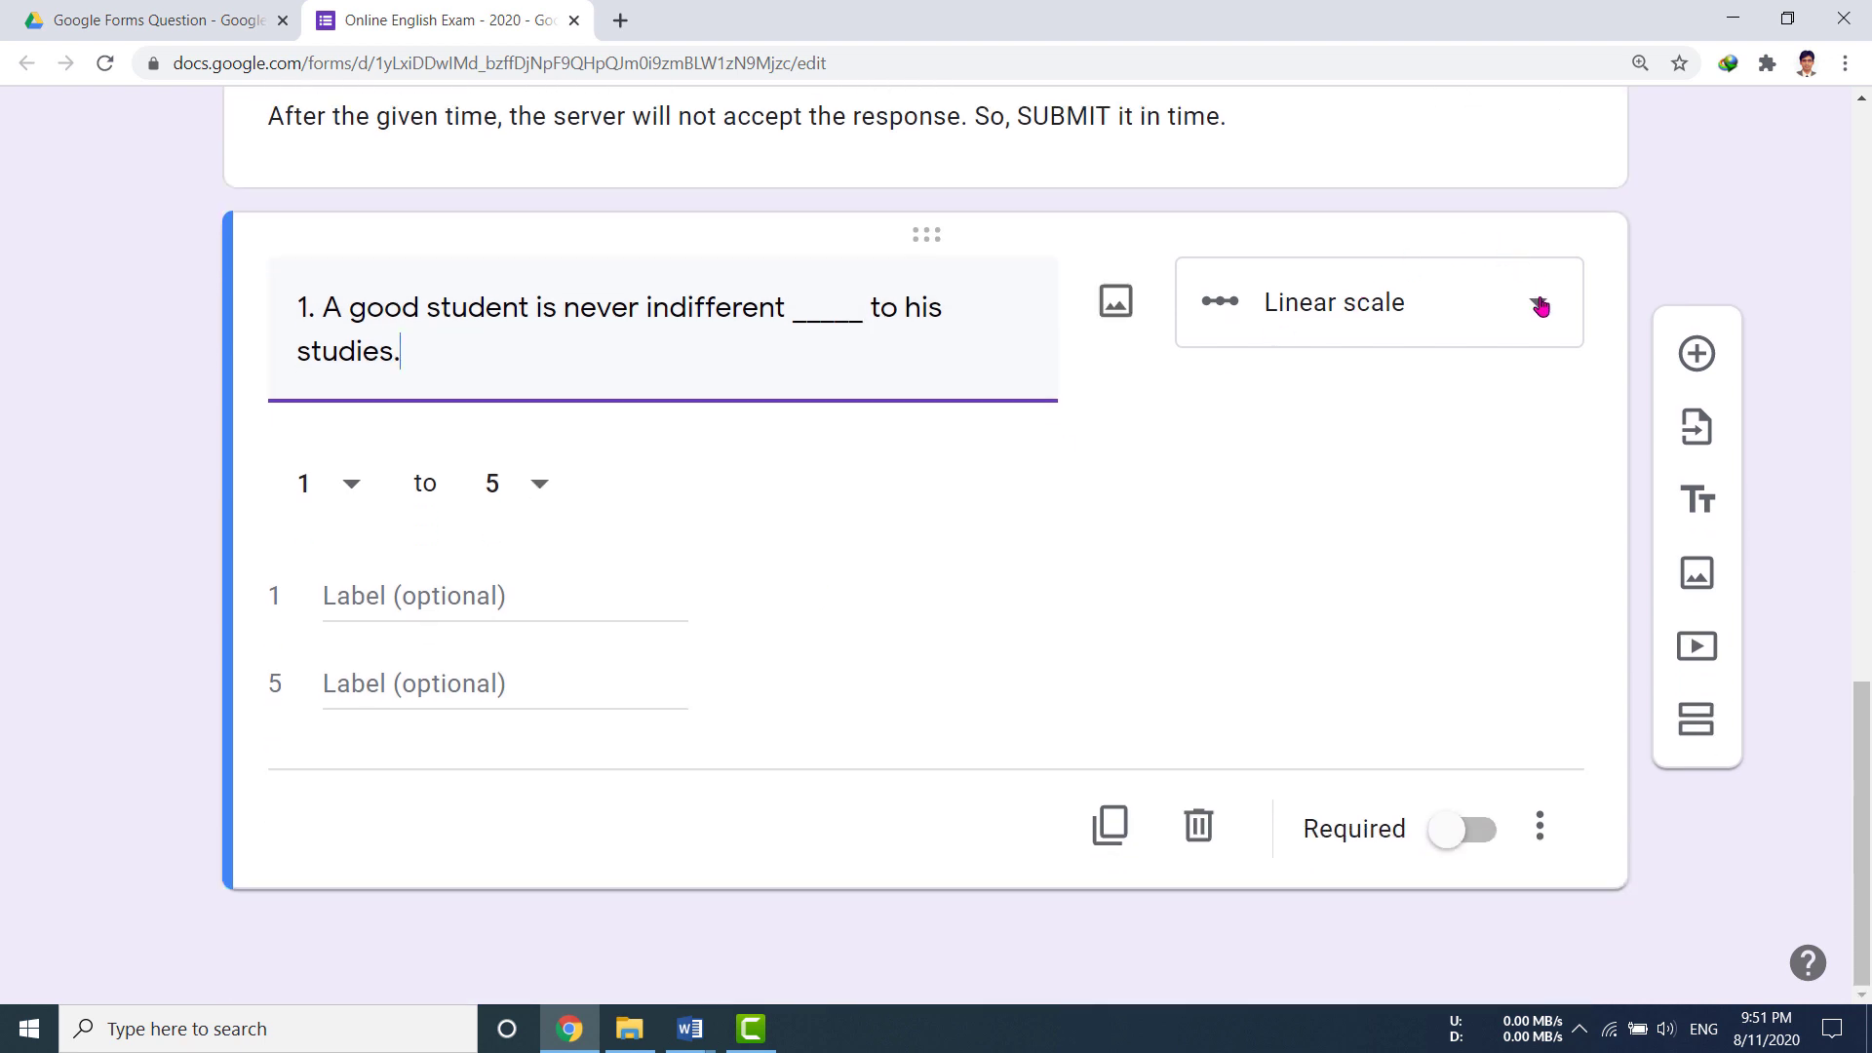
pyautogui.click(1541, 306)
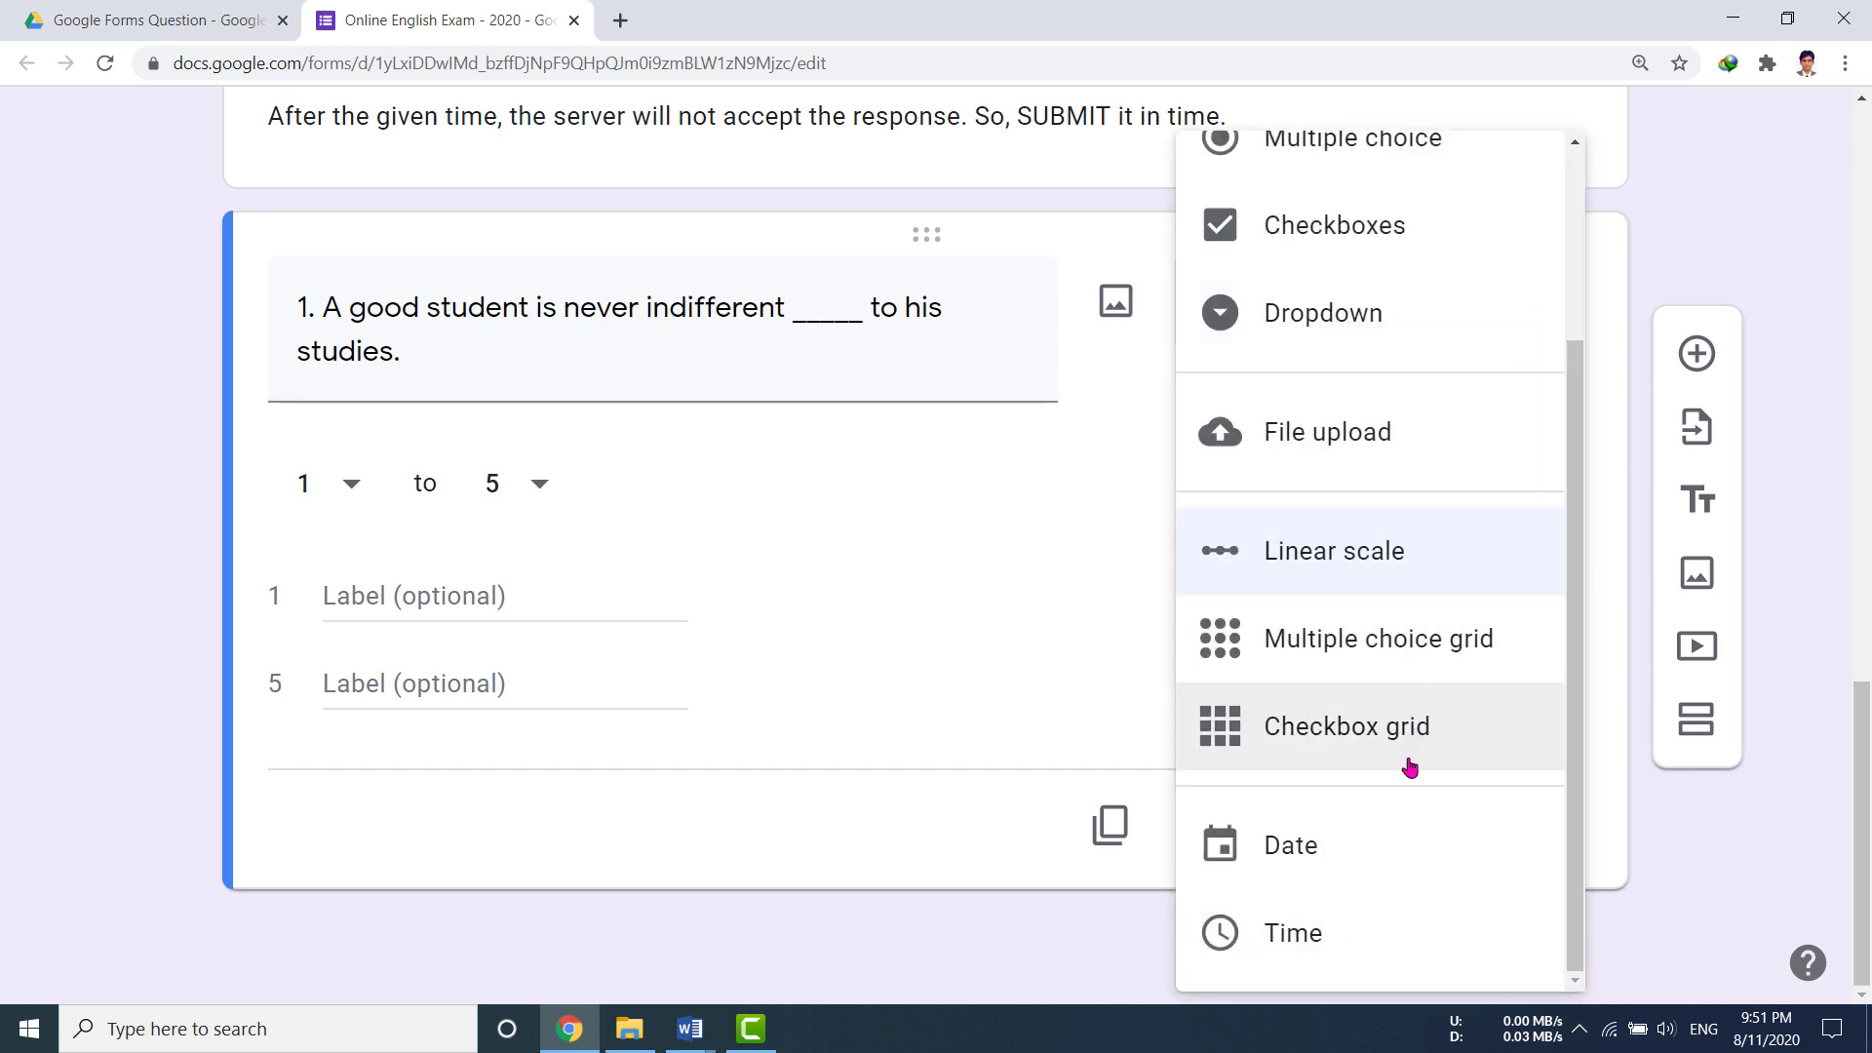
pyautogui.click(1390, 638)
pyautogui.click(1407, 394)
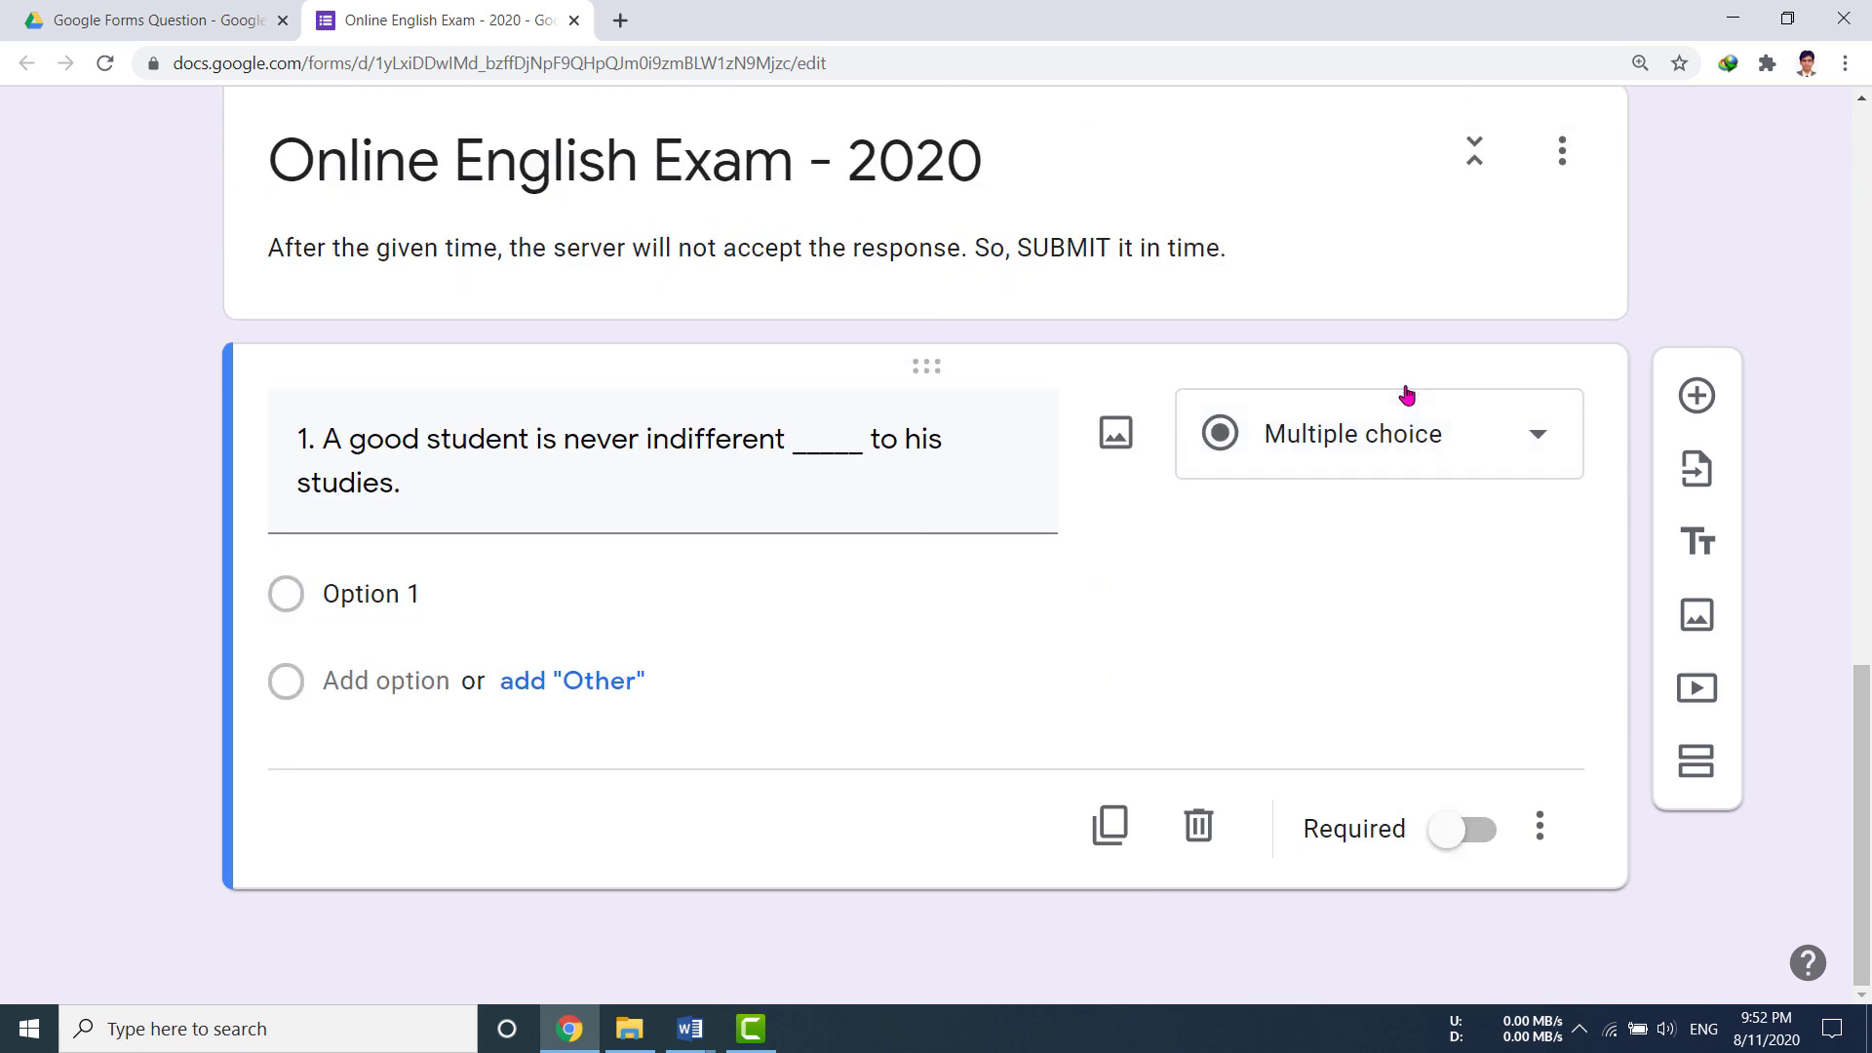
pyautogui.click(389, 596)
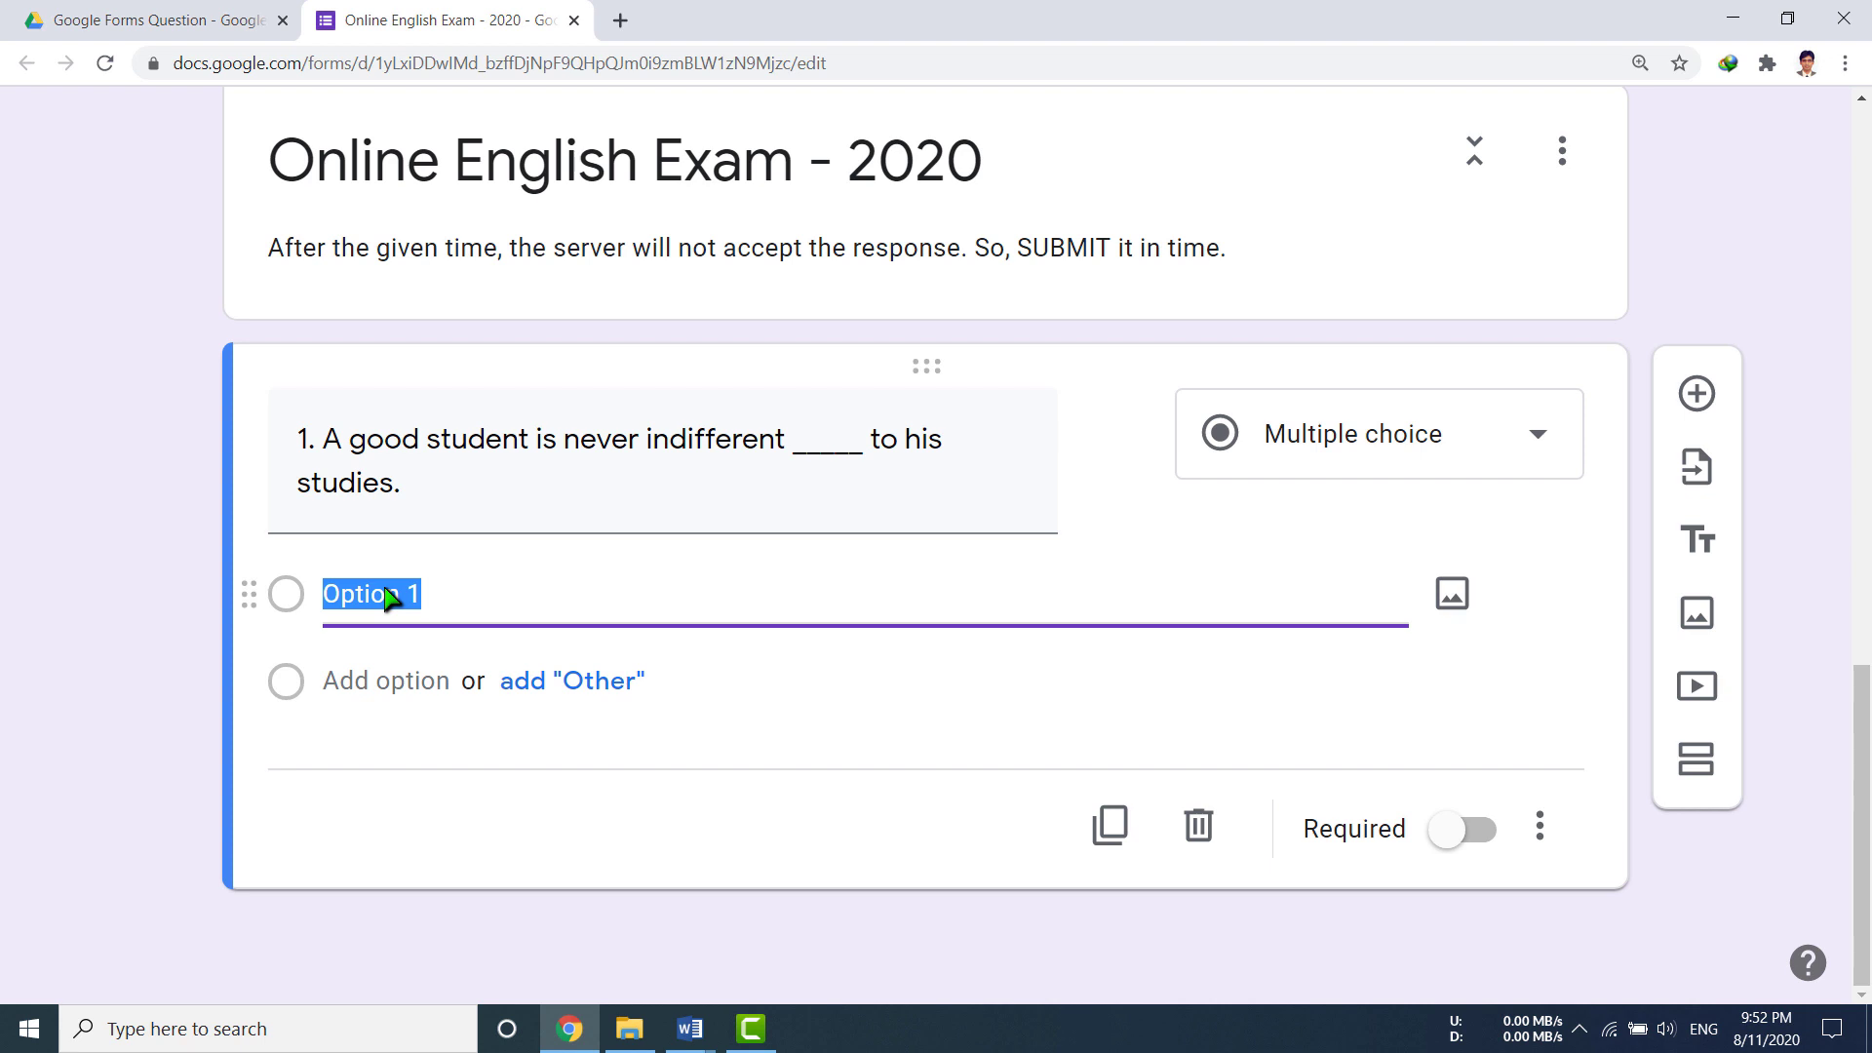
# Step: Fill question 1's choices with (a) with, (b) to, (c) from, (d) for, then add a blank question
pyautogui.write('(a) with')
pyautogui.click(380, 682)
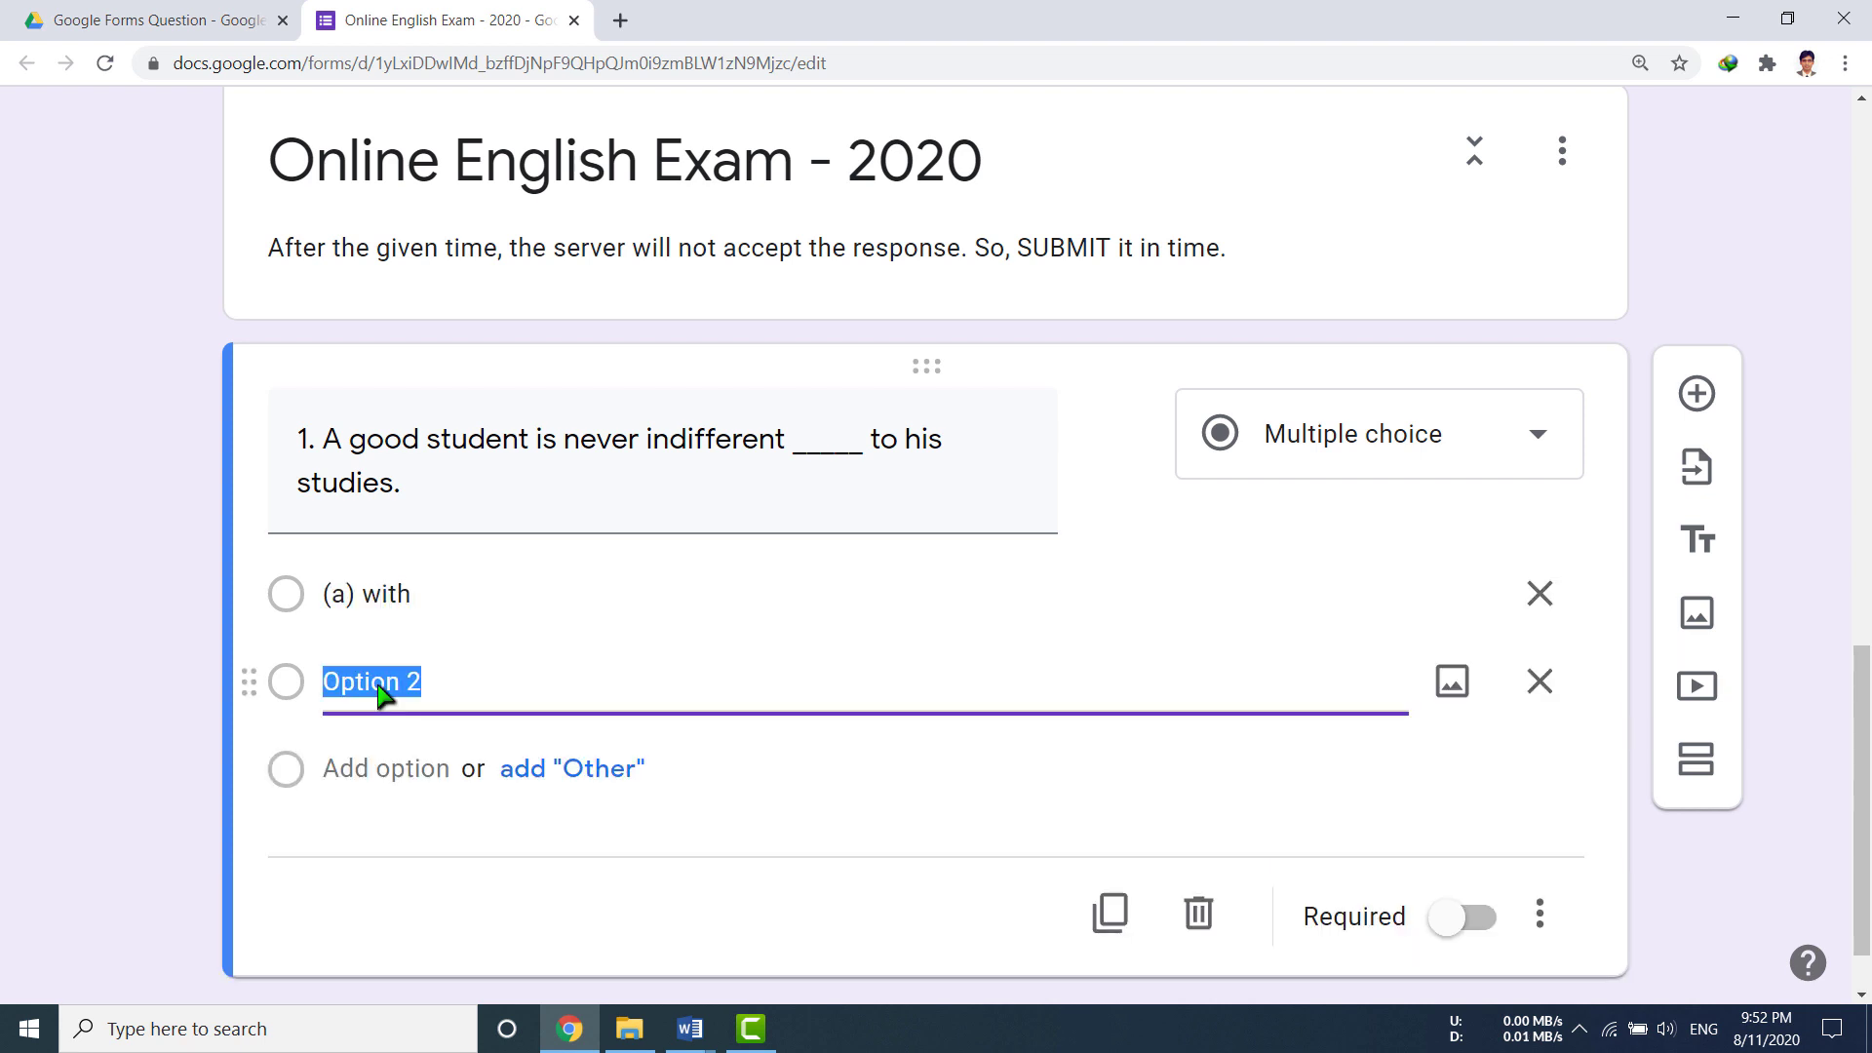
pyautogui.write('(b) to')
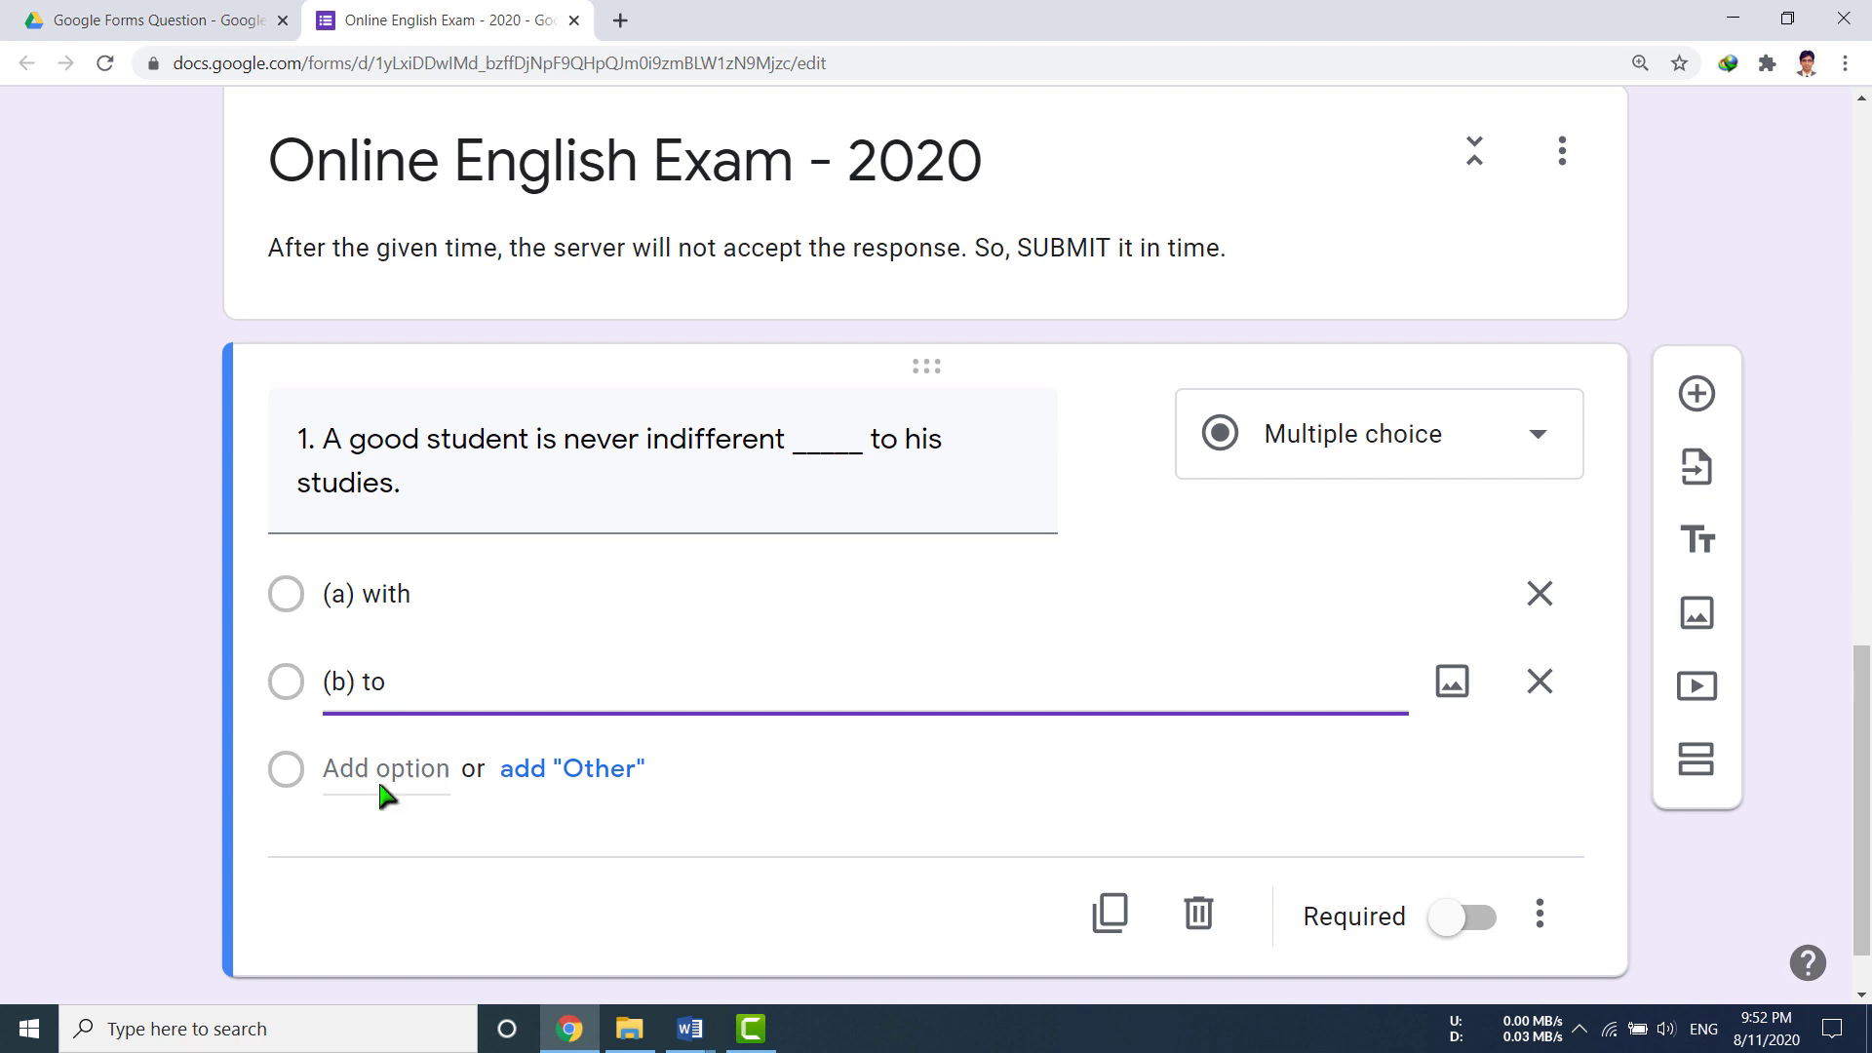
pyautogui.click(380, 773)
pyautogui.write('(c) from')
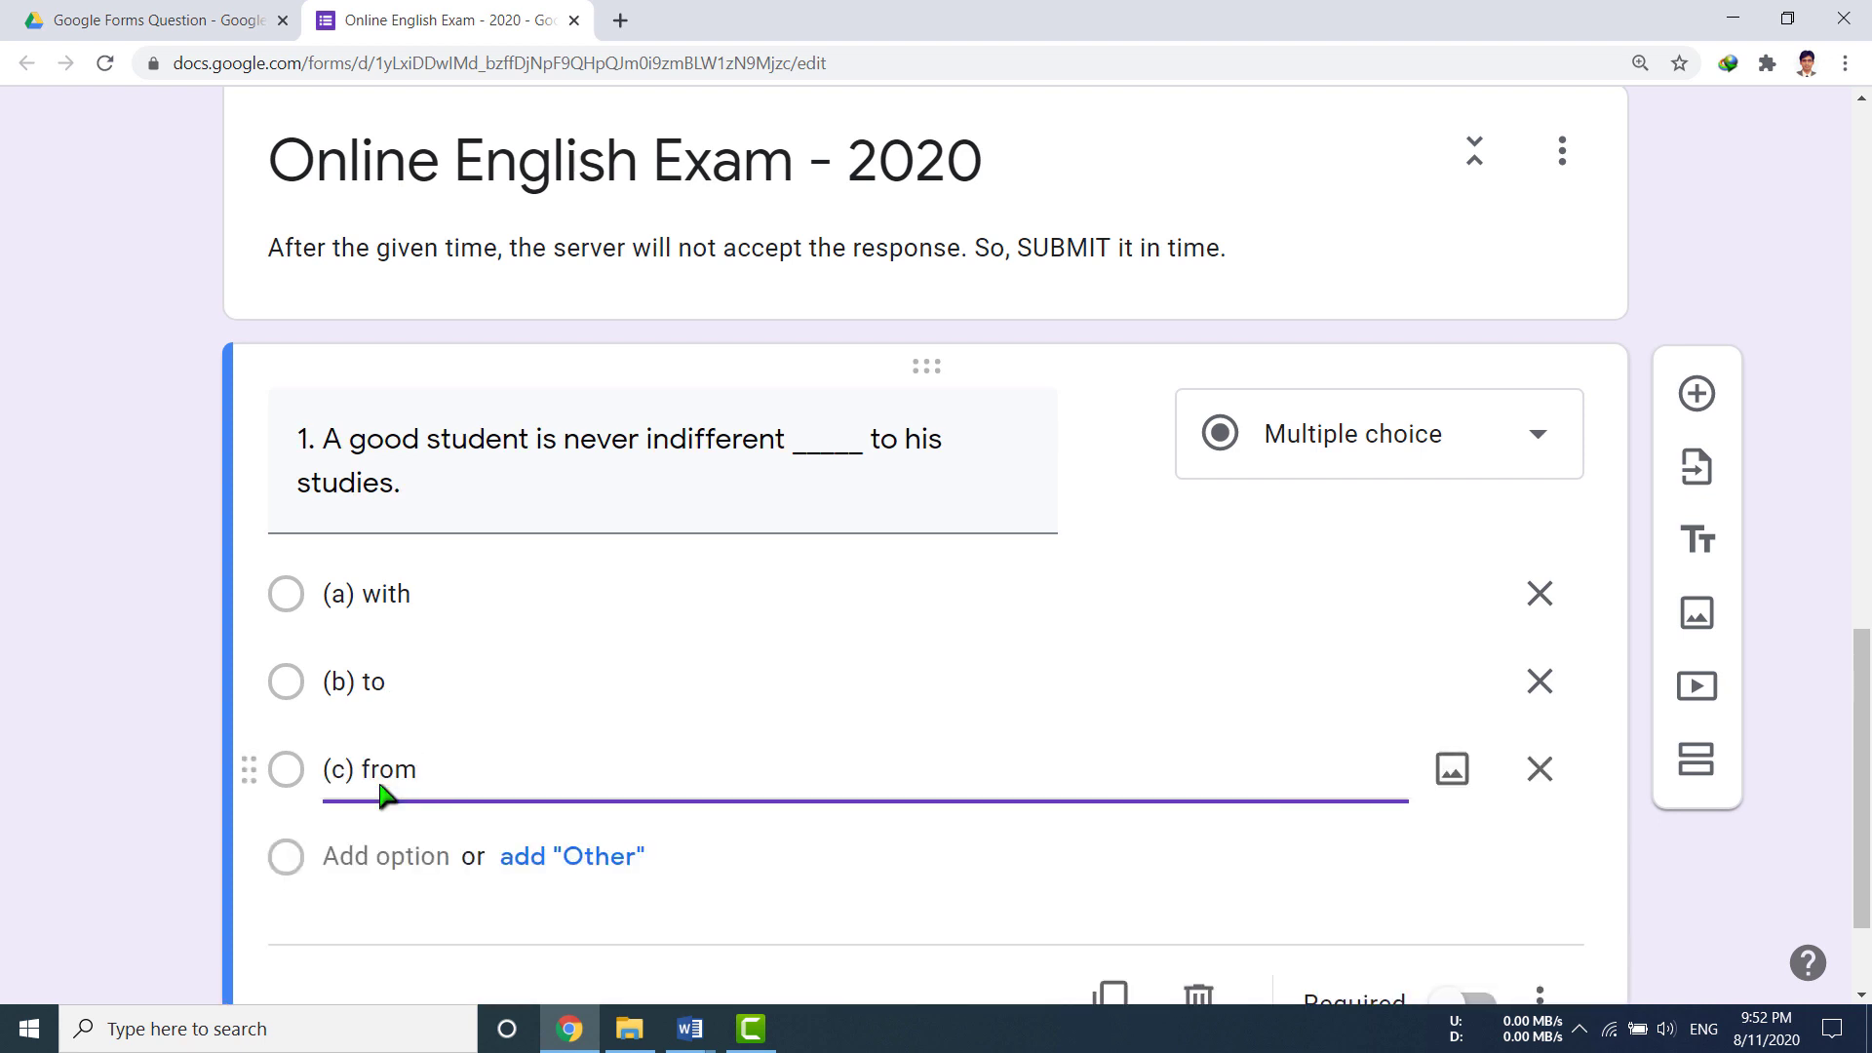
pyautogui.click(380, 858)
pyautogui.write('(d) for')
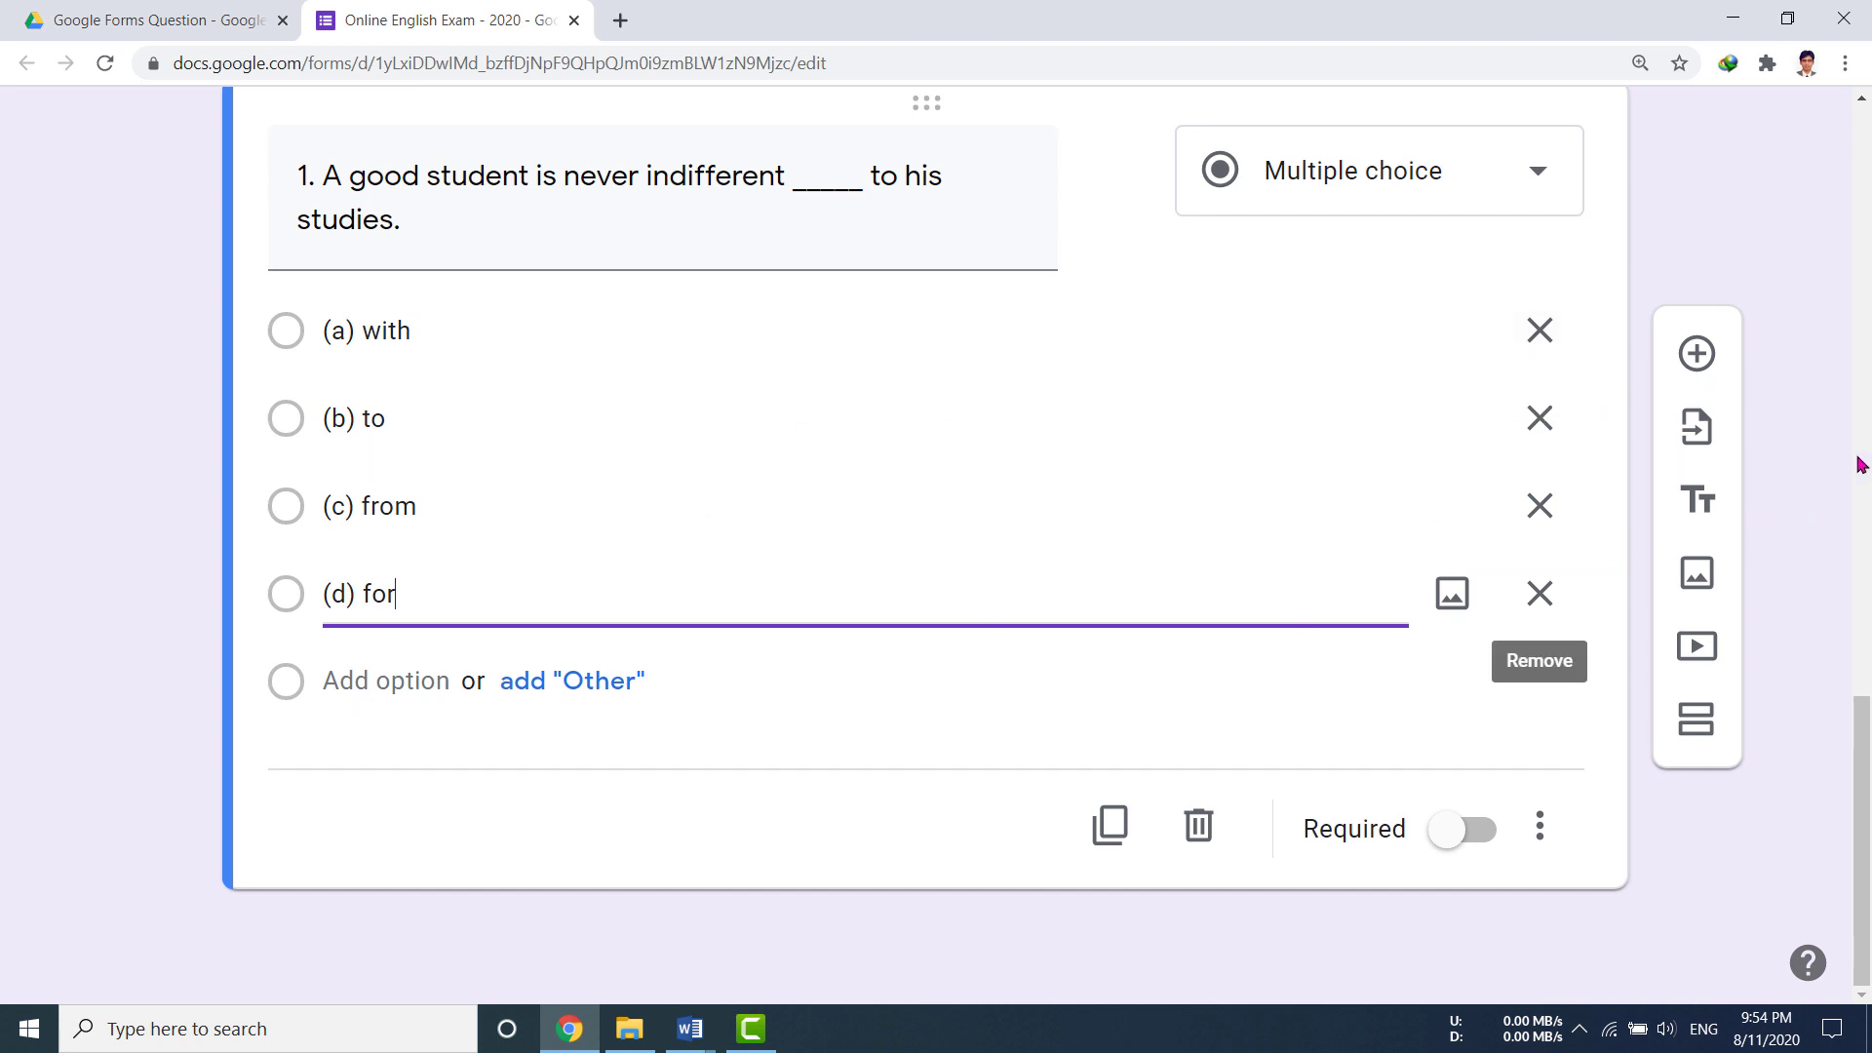
pyautogui.click(1714, 378)
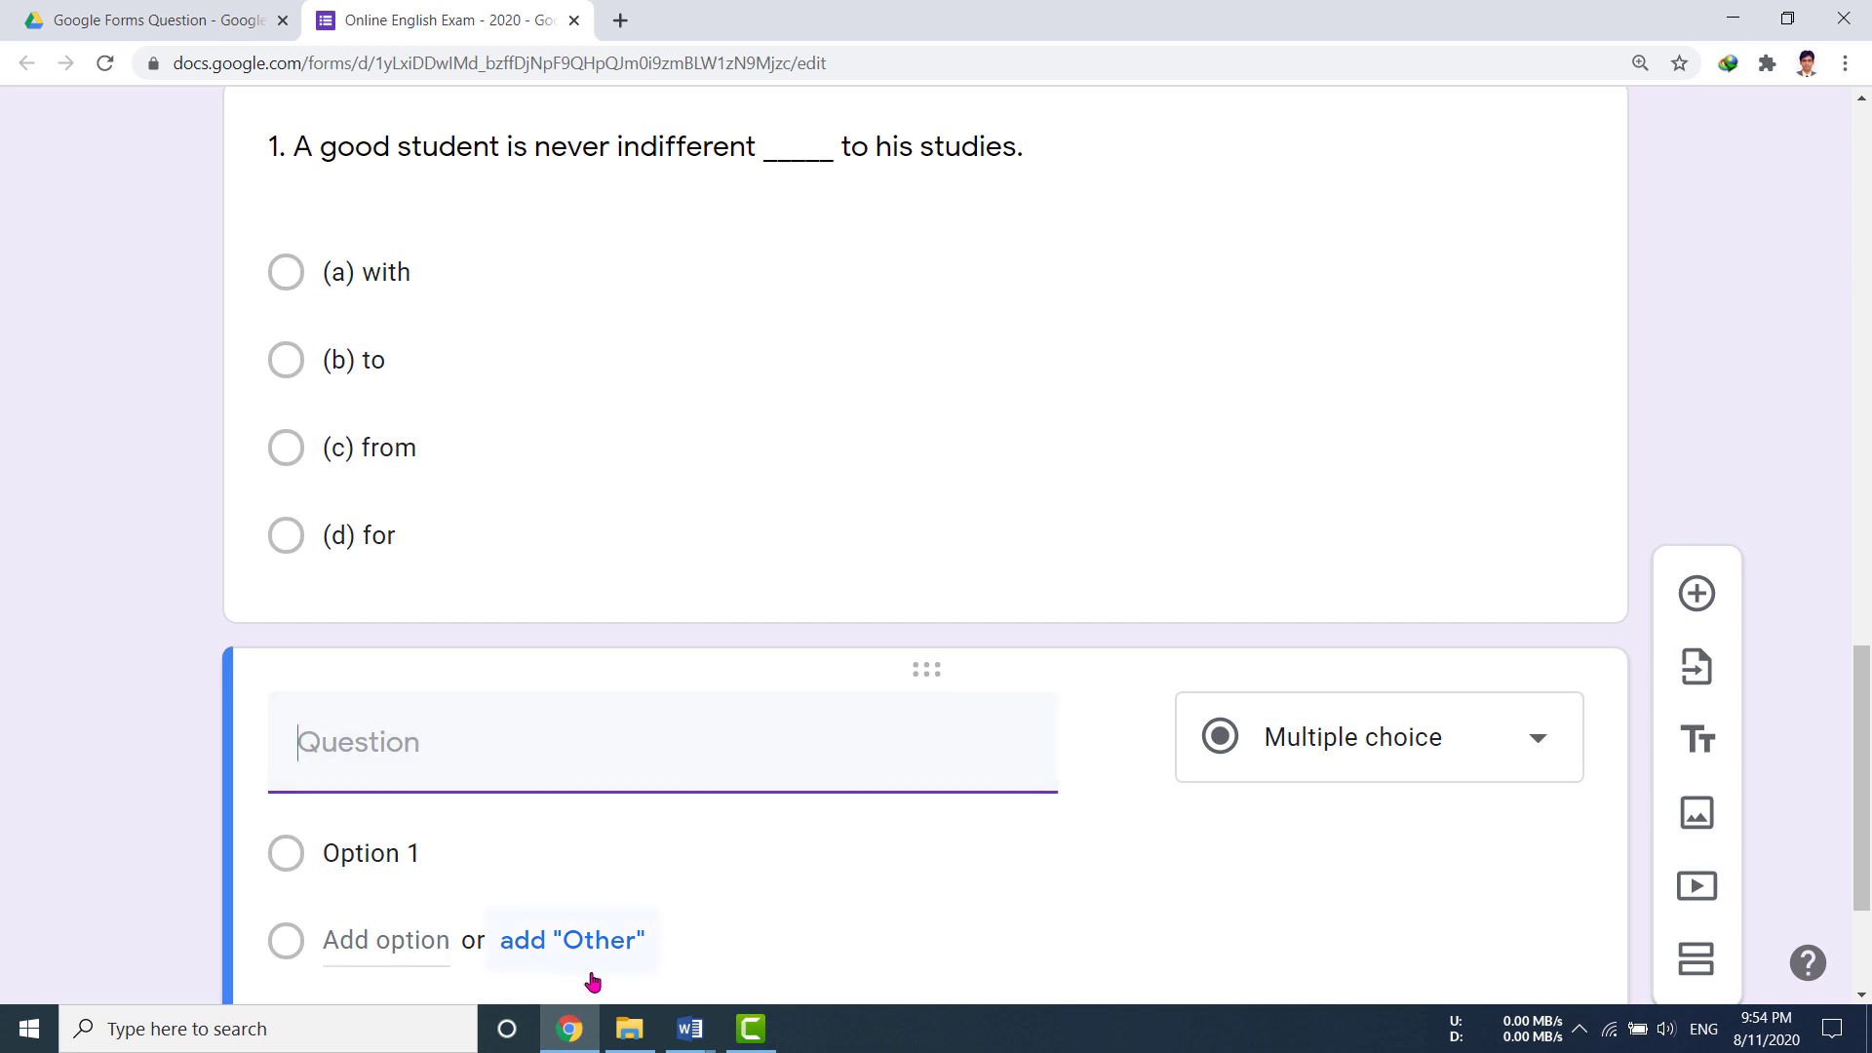
# Step: Paste '2. He always adheres ……. his studies…' from the Word document into the new question
pyautogui.moveTo(687, 1031)
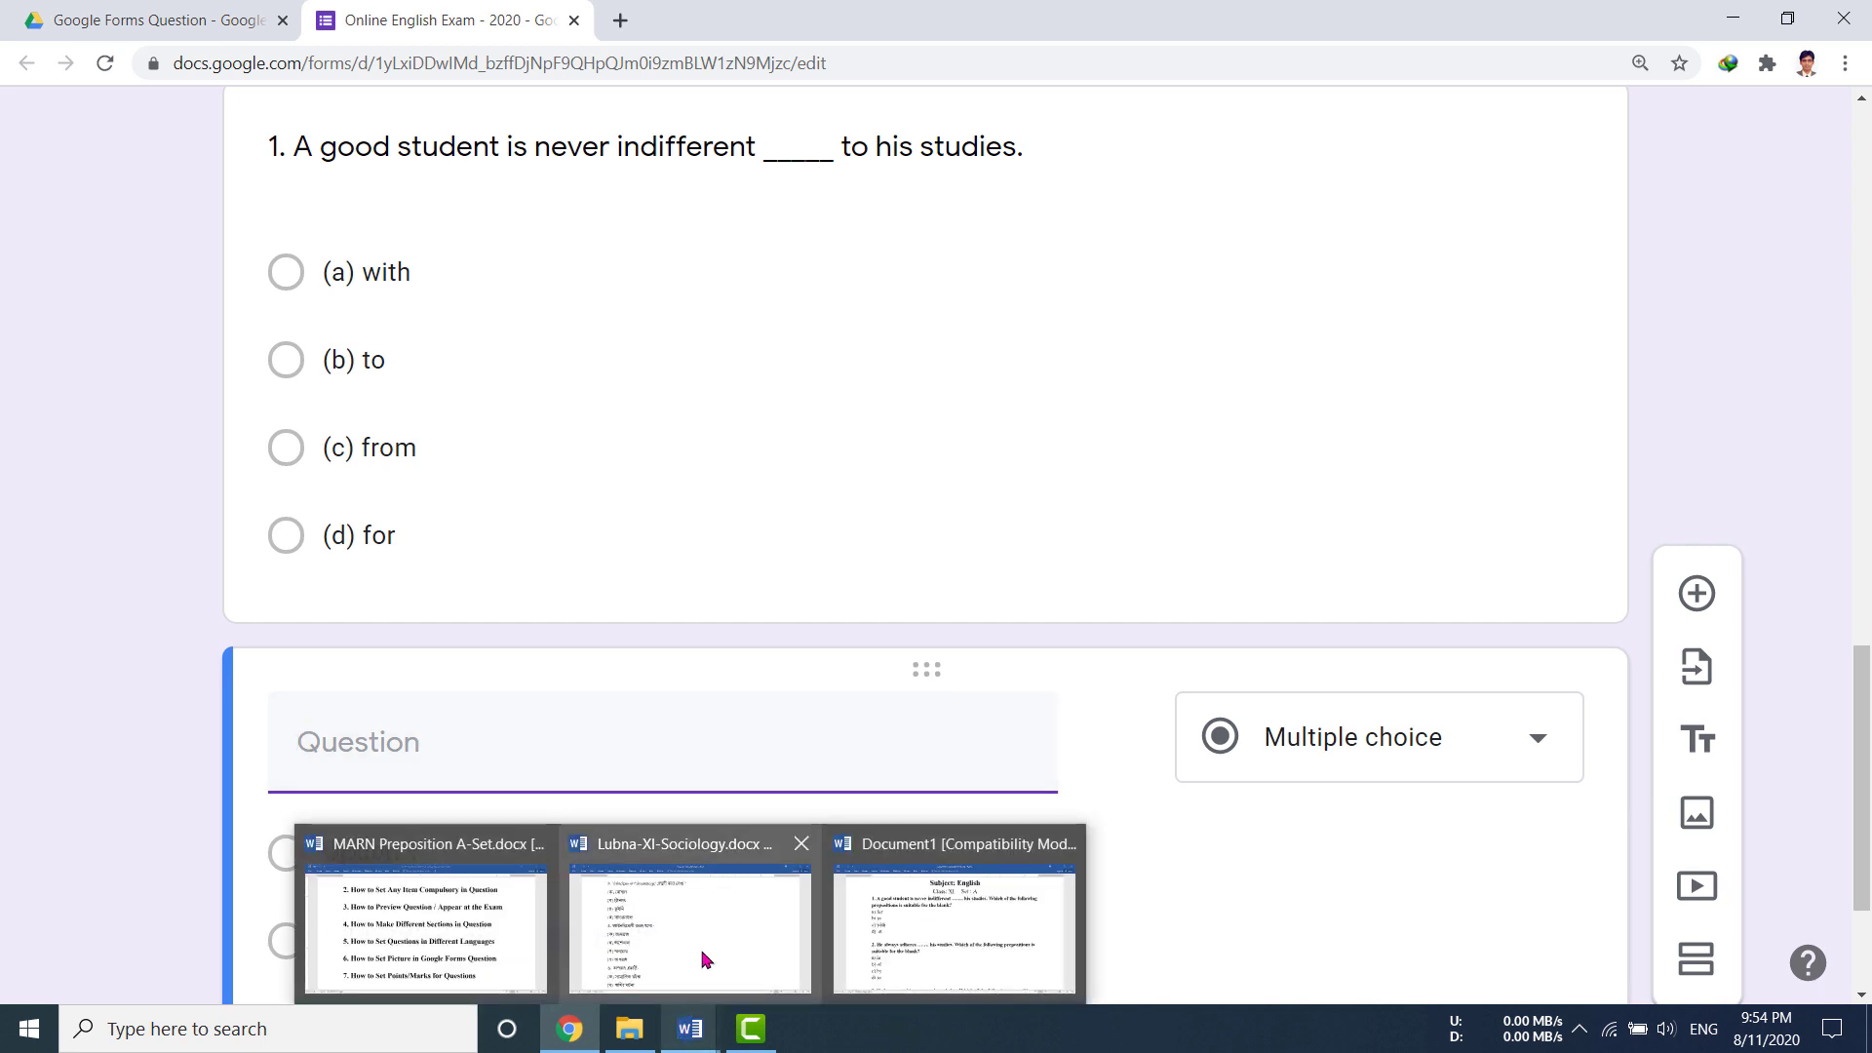
pyautogui.click(907, 956)
pyautogui.scroll(-1, 426, 357)
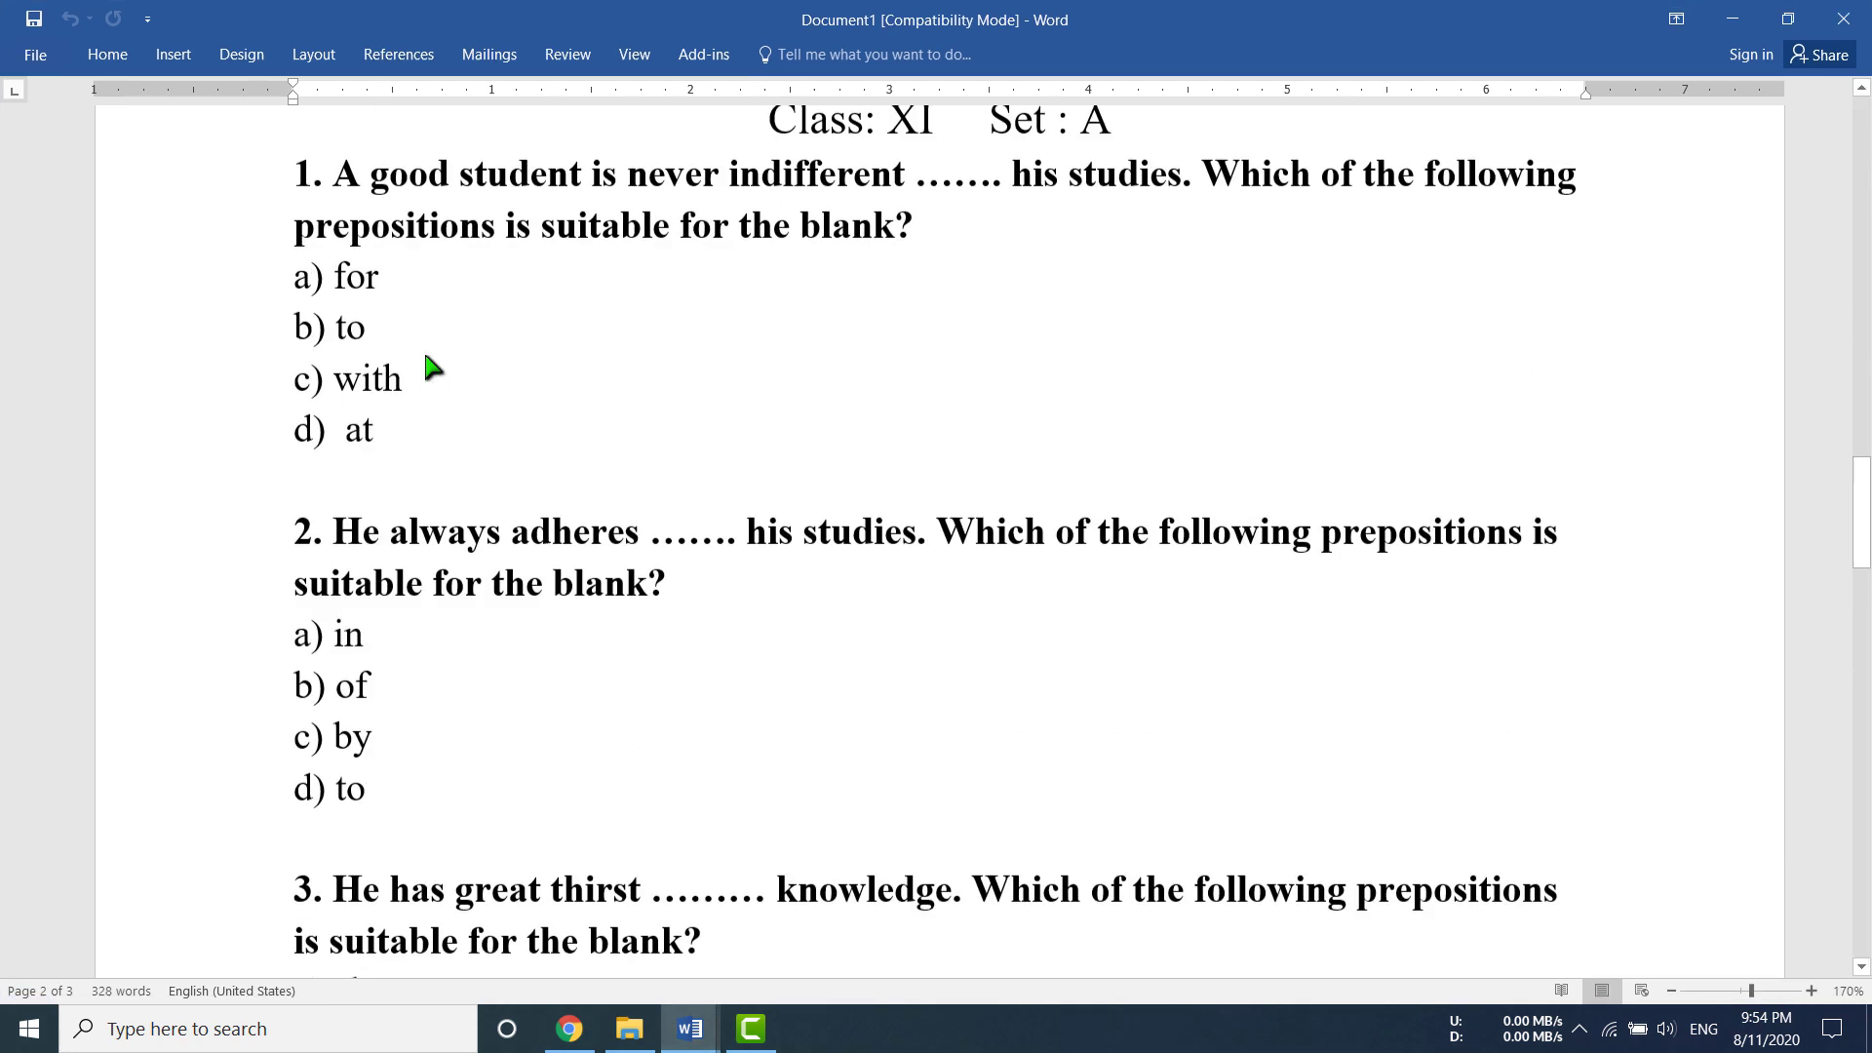
pyautogui.scroll(3, 426, 357)
pyautogui.scroll(-3, 426, 357)
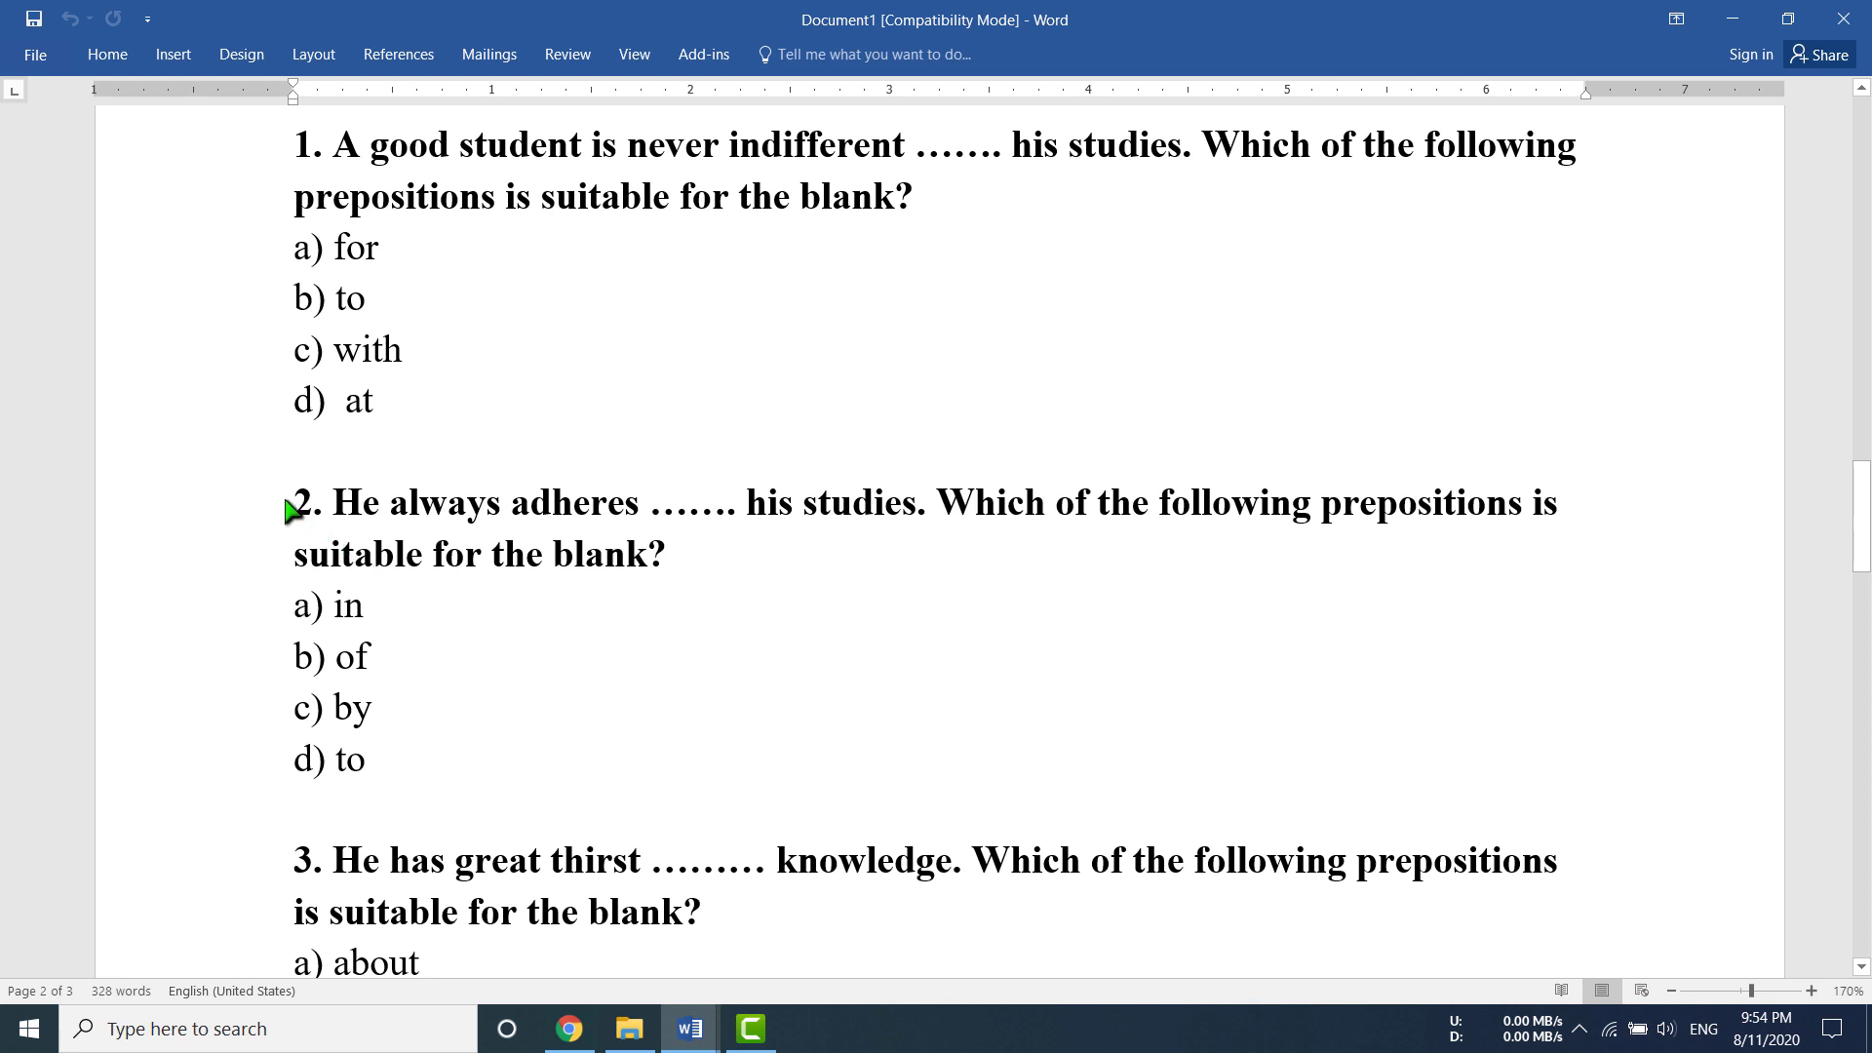
pyautogui.moveTo(293, 507); pyautogui.dragTo(705, 556)
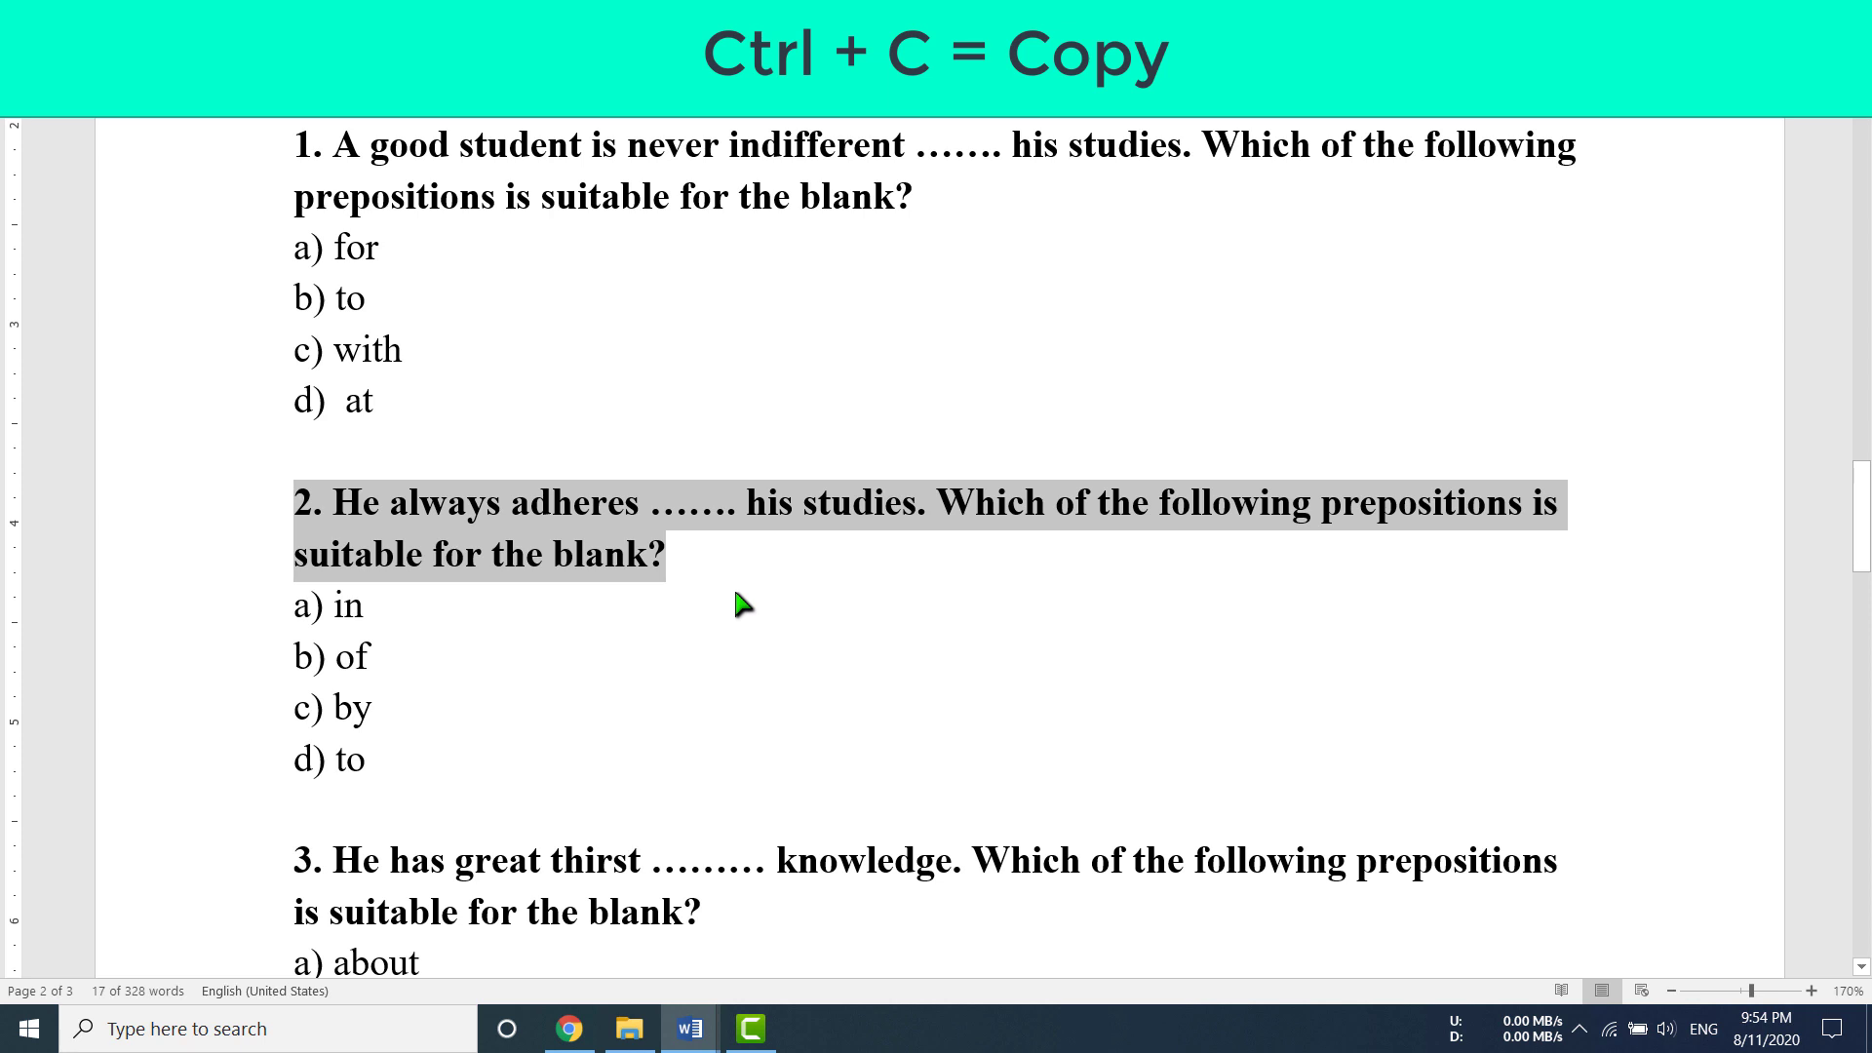
pyautogui.click(570, 1029)
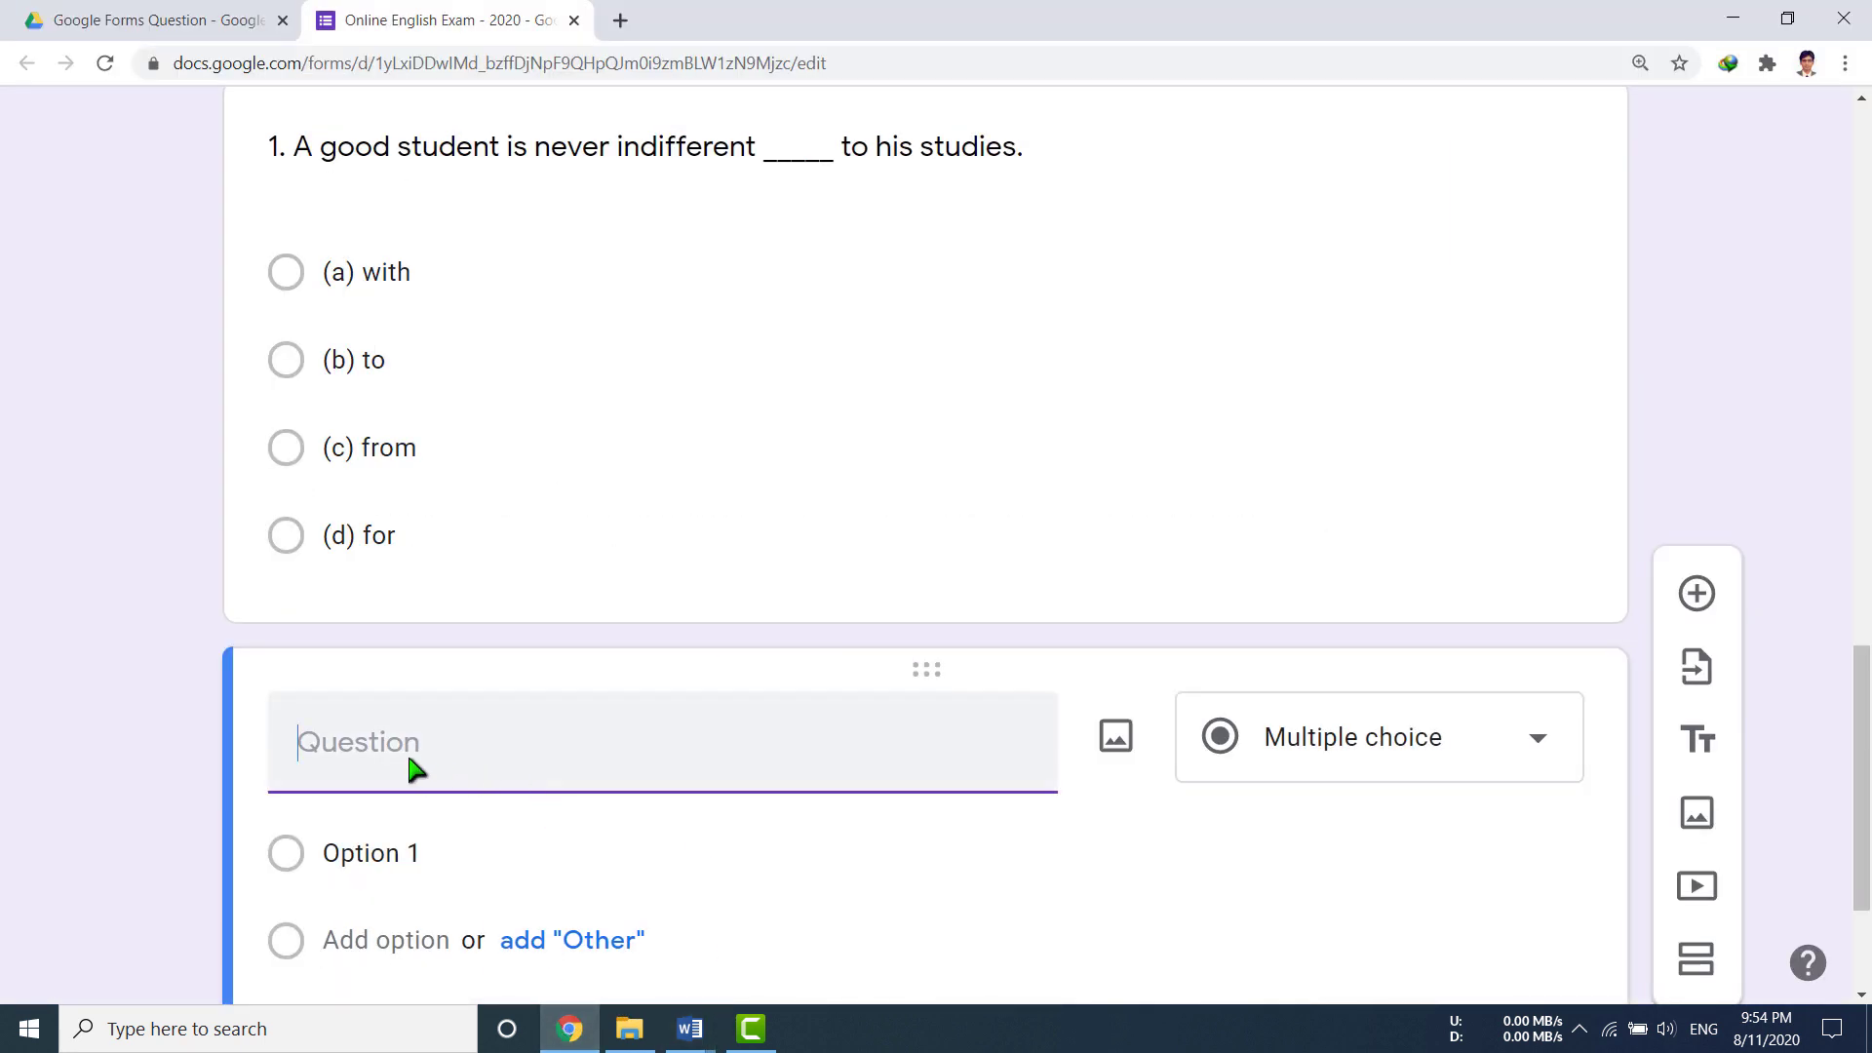
pyautogui.write('2. He always adheres ....... his studies. Which of the following prepositions is suitable for the blank?')
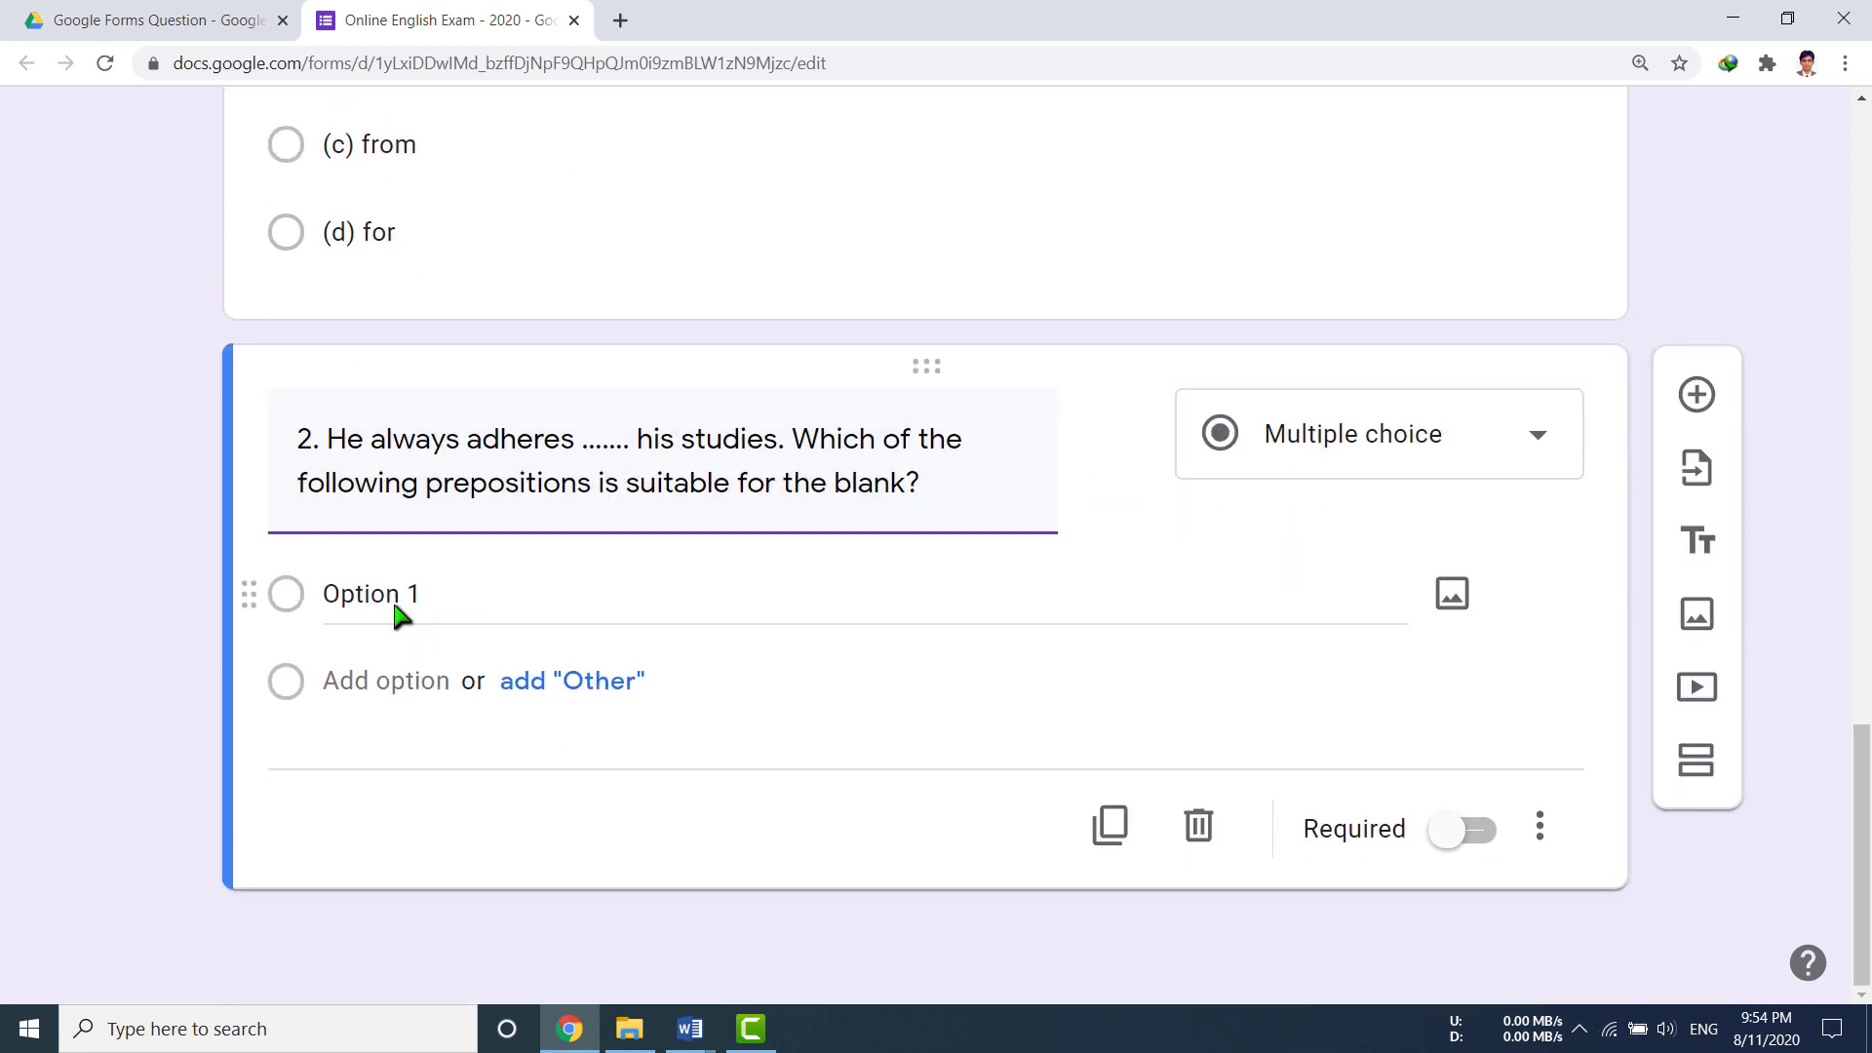
# Step: Paste question 2's choices a) in, b) of, c) by, d) to from Word as its options
pyautogui.click(689, 1029)
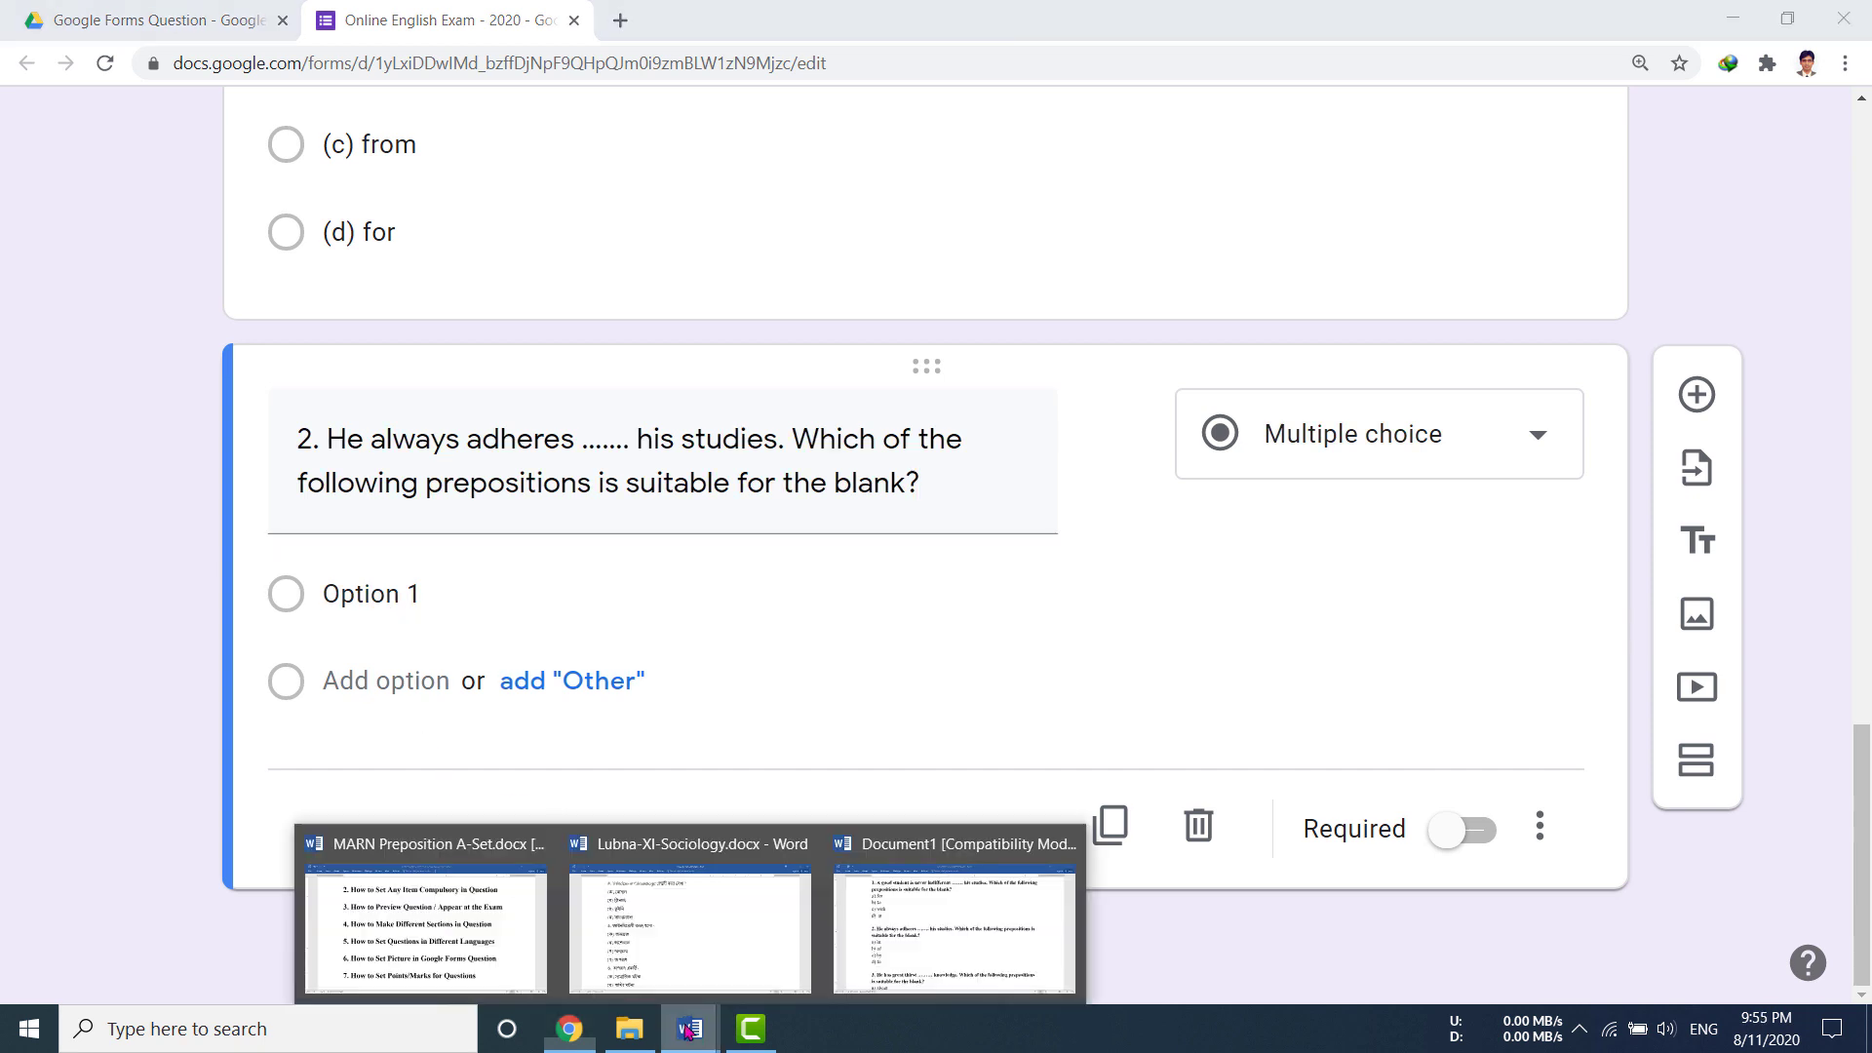
pyautogui.click(889, 927)
pyautogui.moveTo(296, 502); pyautogui.dragTo(296, 613)
pyautogui.click(295, 613)
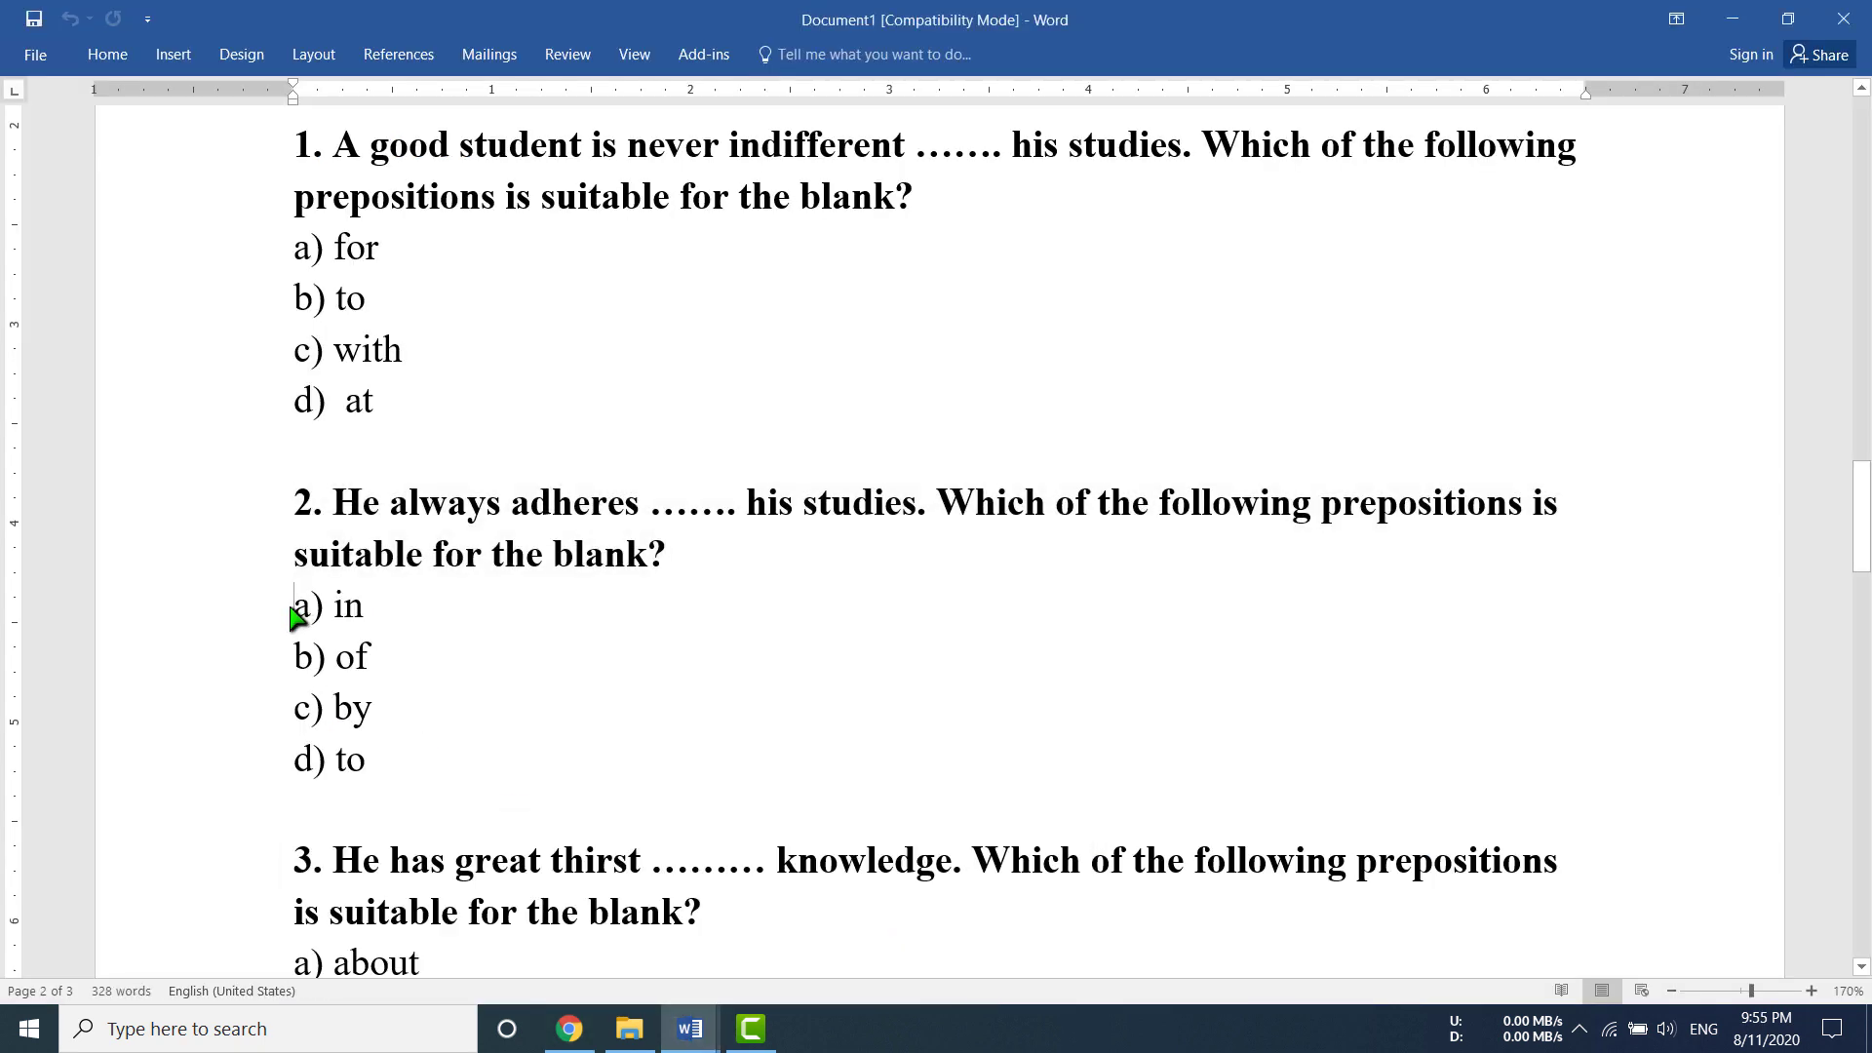
pyautogui.hotkey('shift', 'Down')
pyautogui.hotkey('shift', 'Down')
pyautogui.hotkey('shift', 'Down')
pyautogui.hotkey('shift', 'Down')
pyautogui.hotkey('ctrl', 'c')
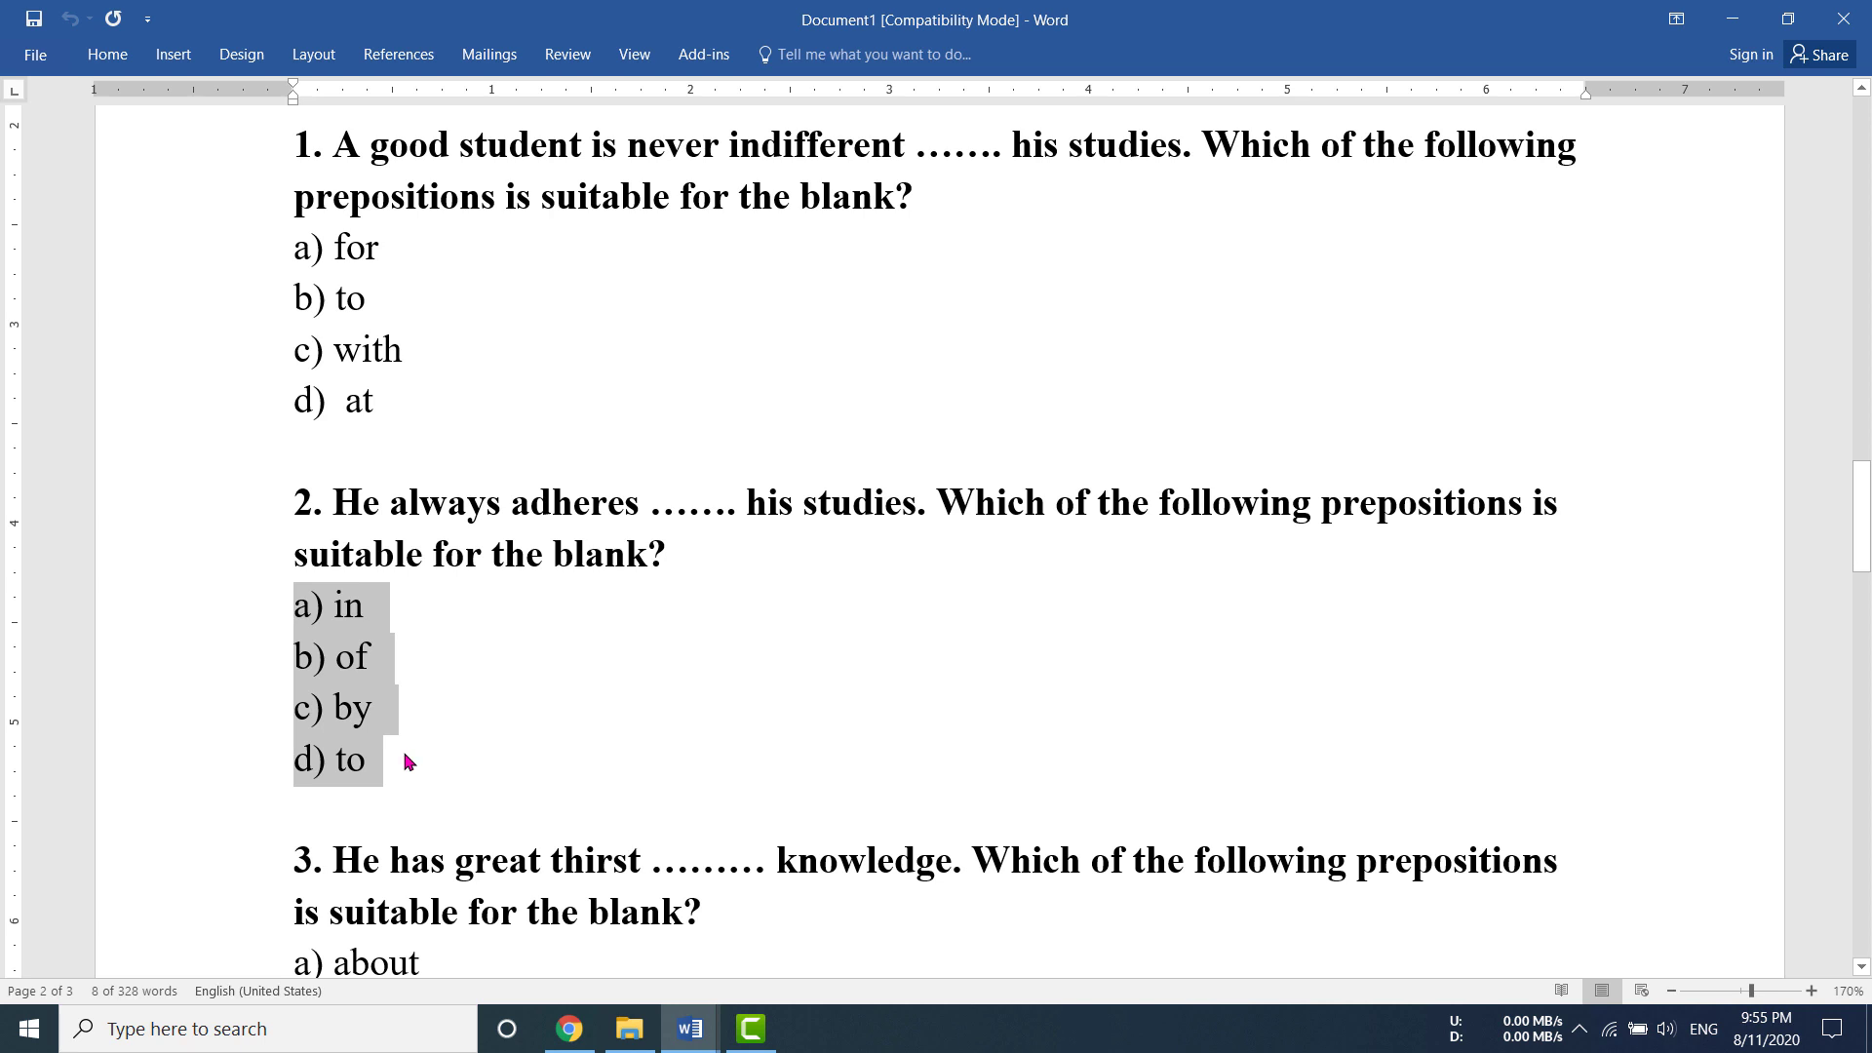
pyautogui.click(580, 1031)
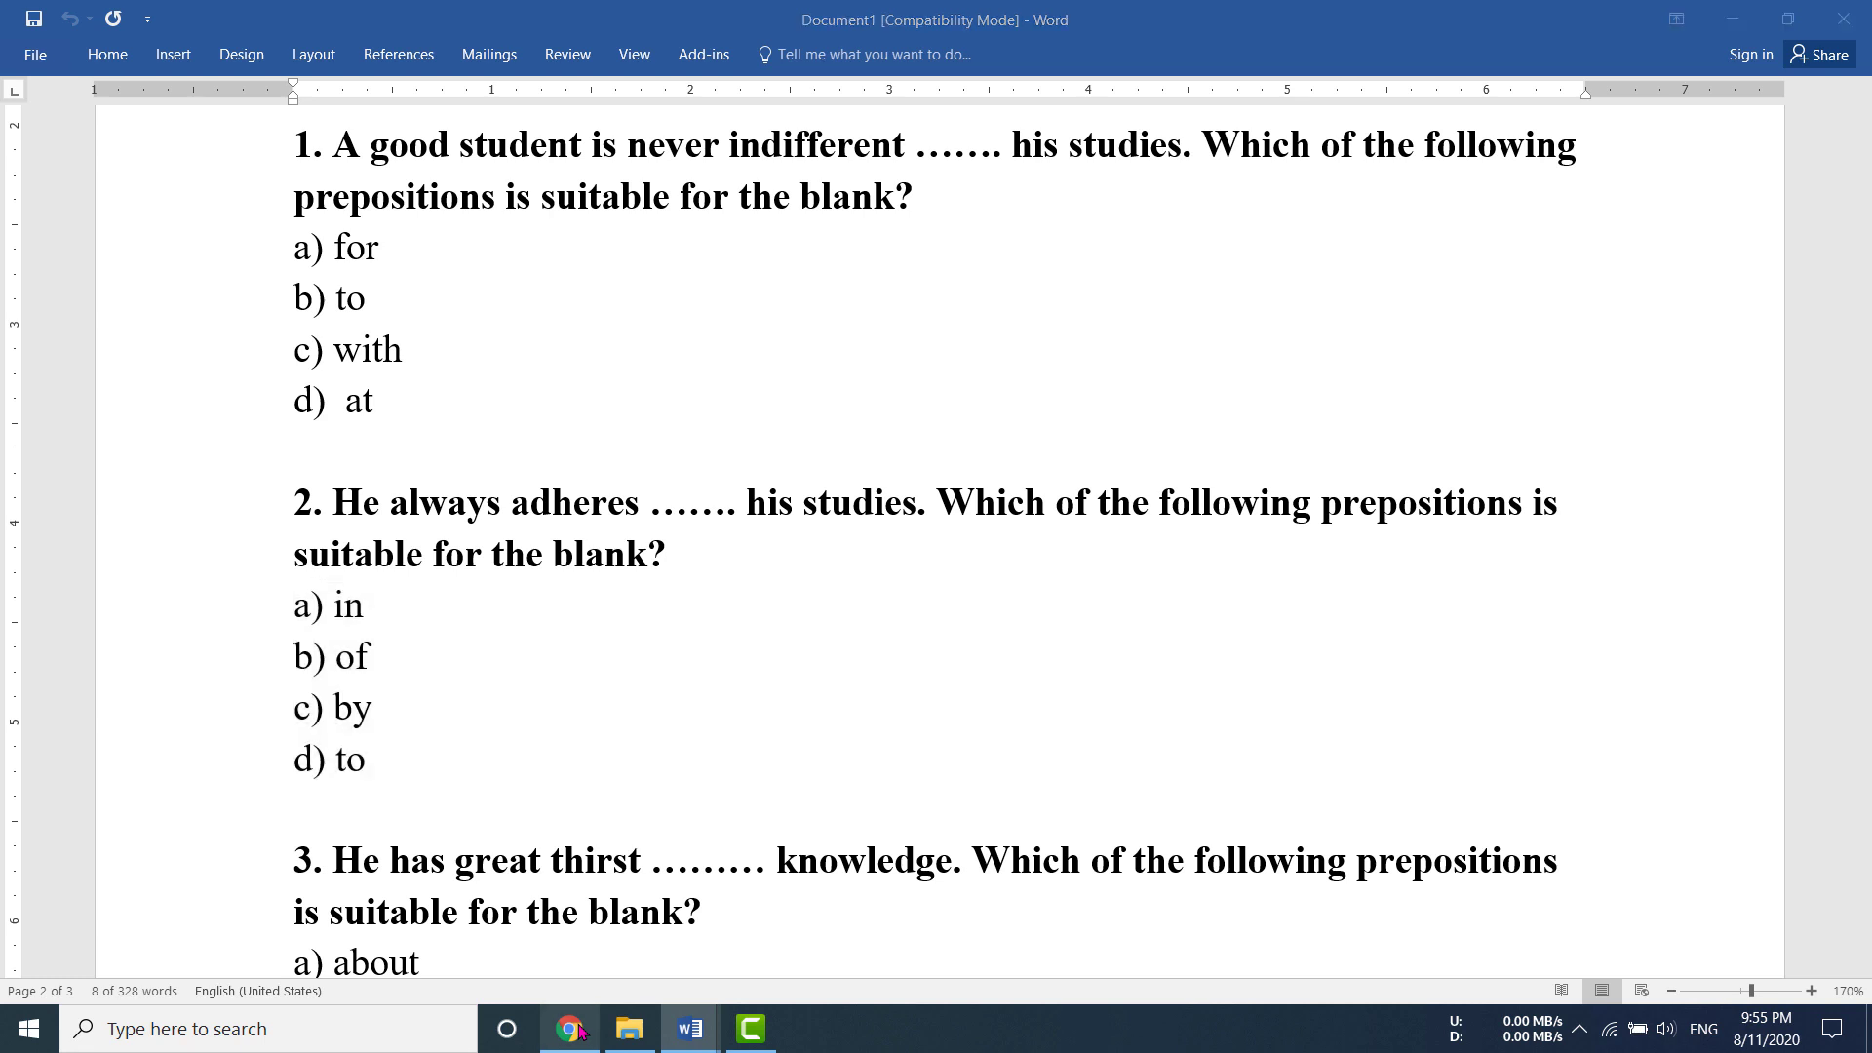
pyautogui.click(370, 597)
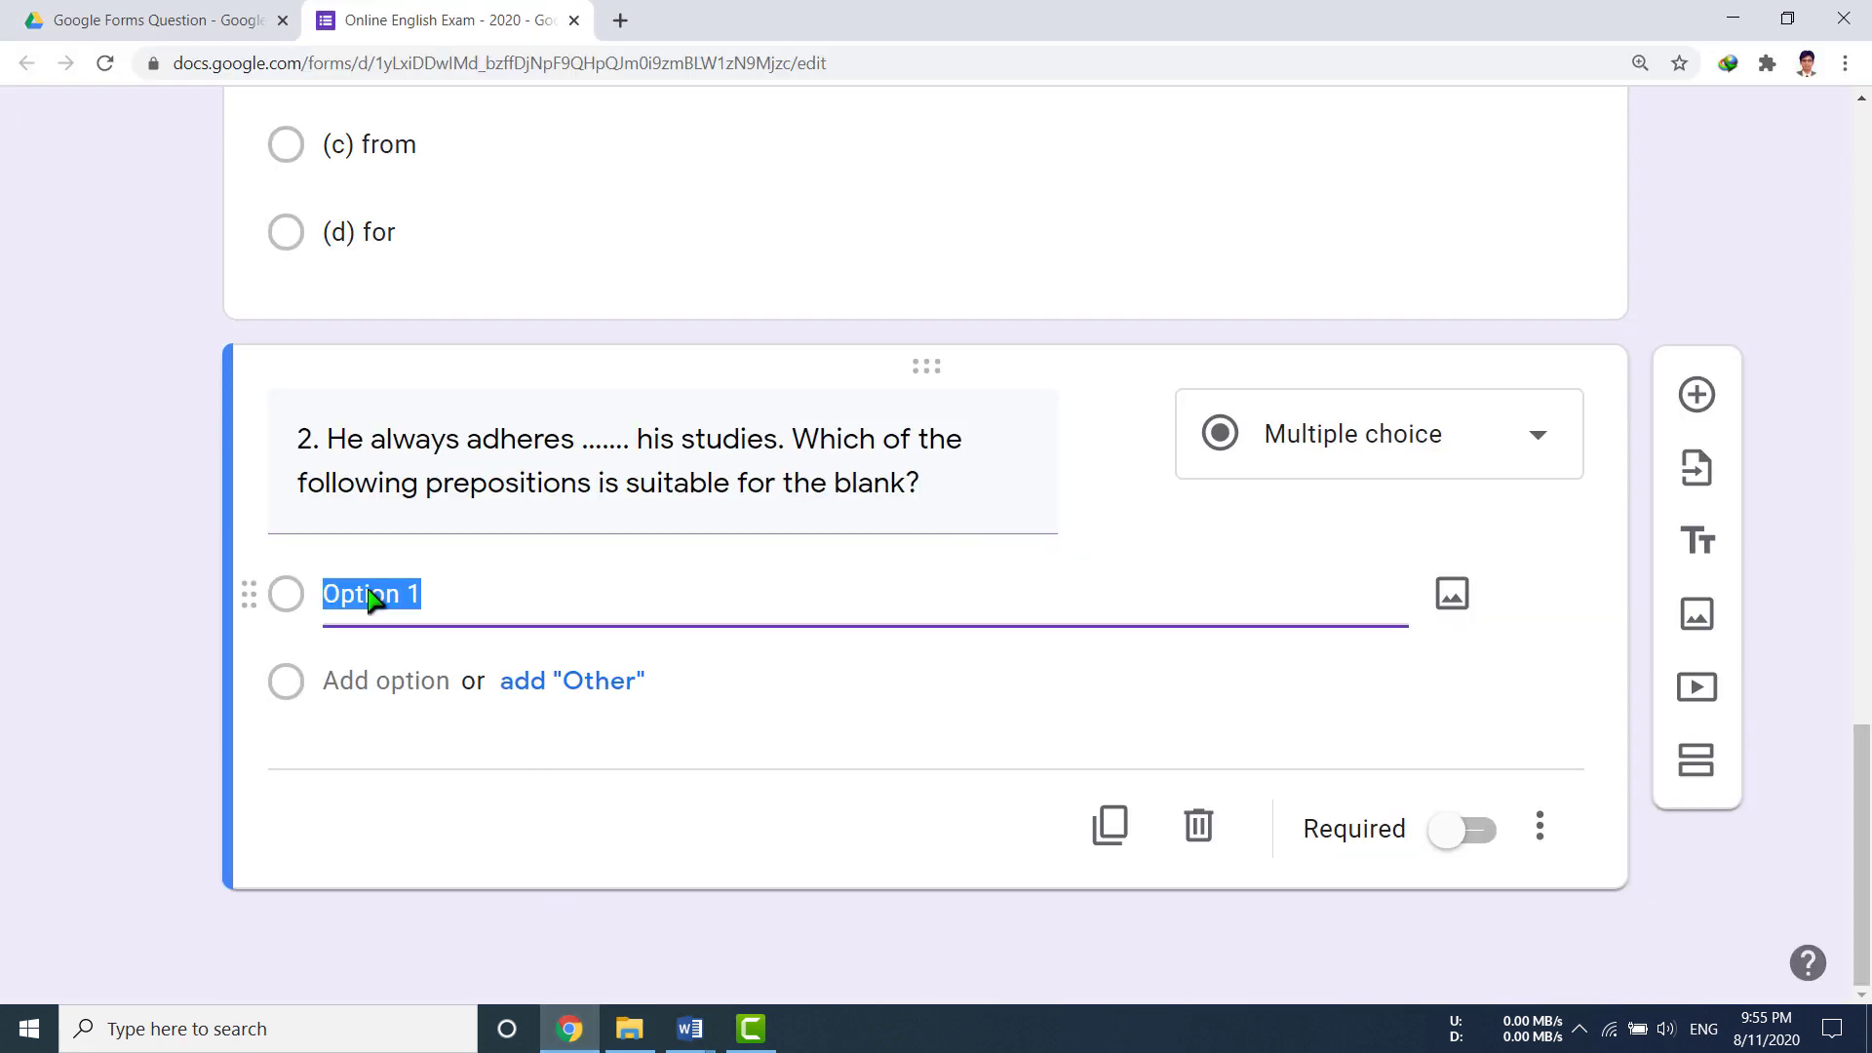
pyautogui.hotkey('ctrl', 'v')
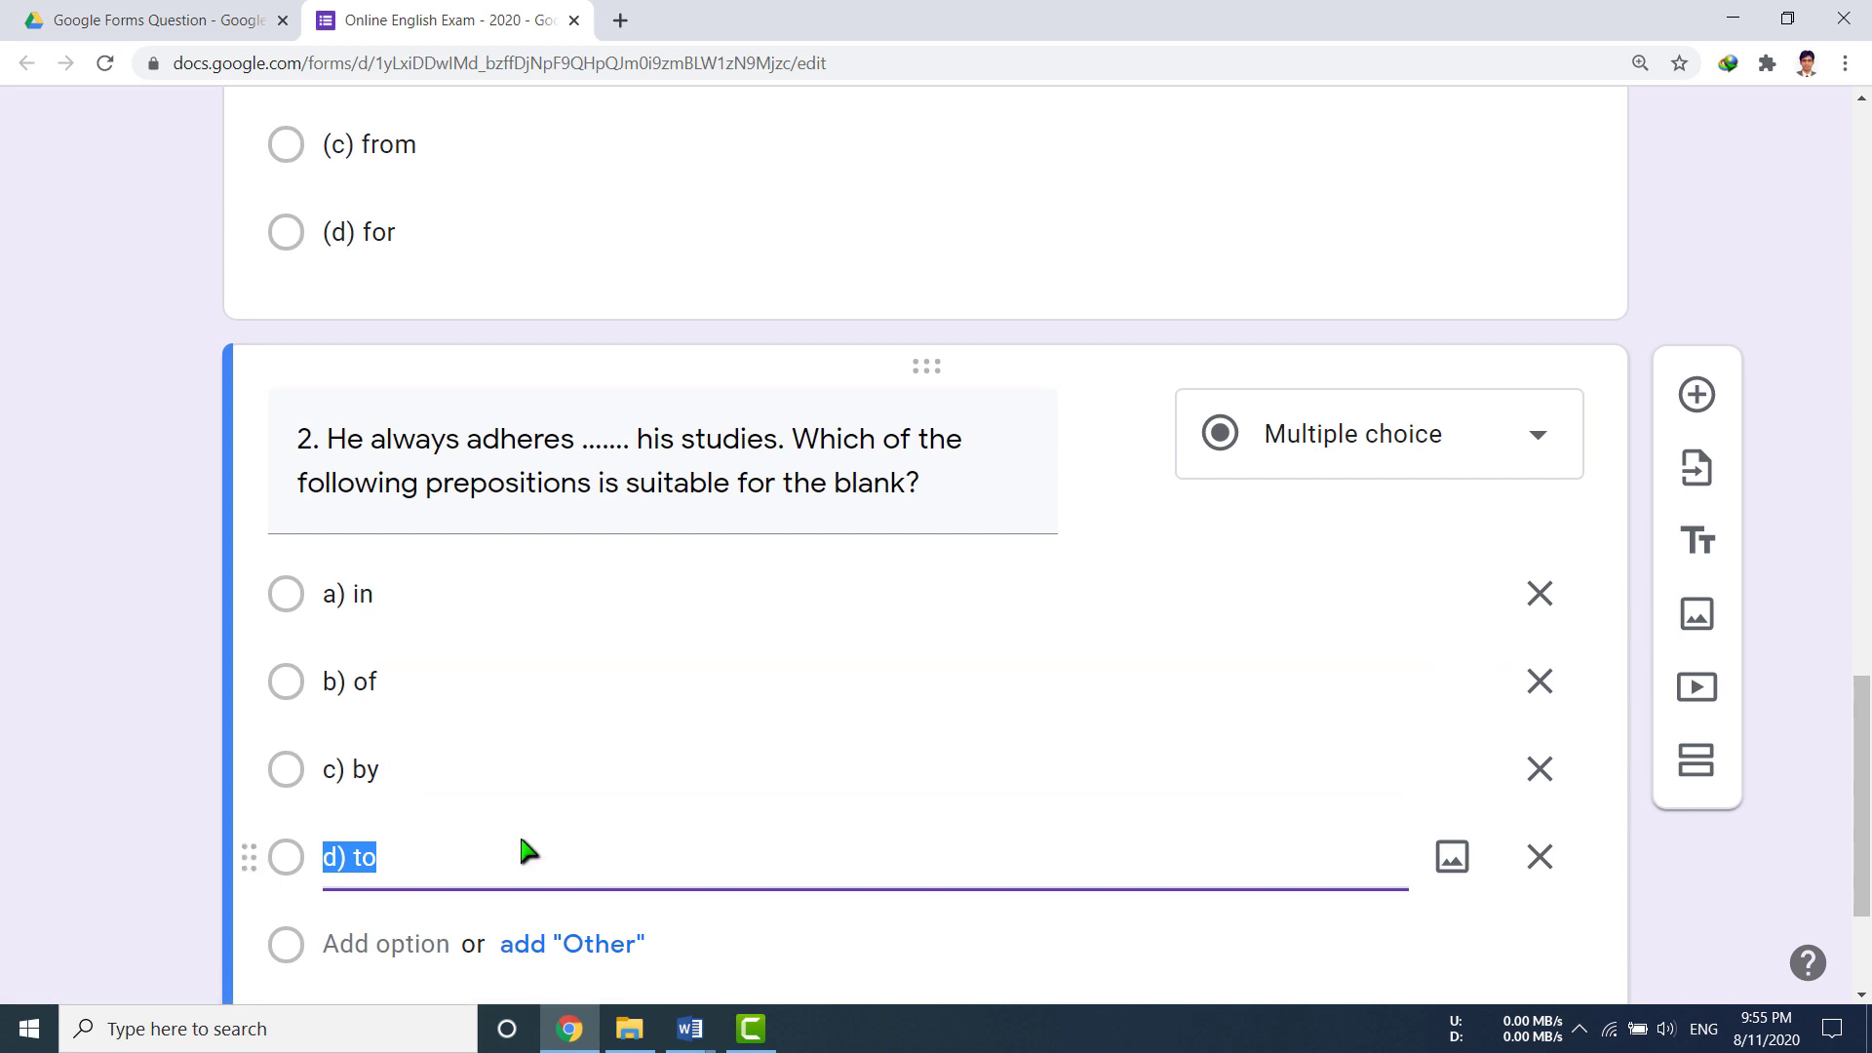
pyautogui.scroll(-3, 520, 840)
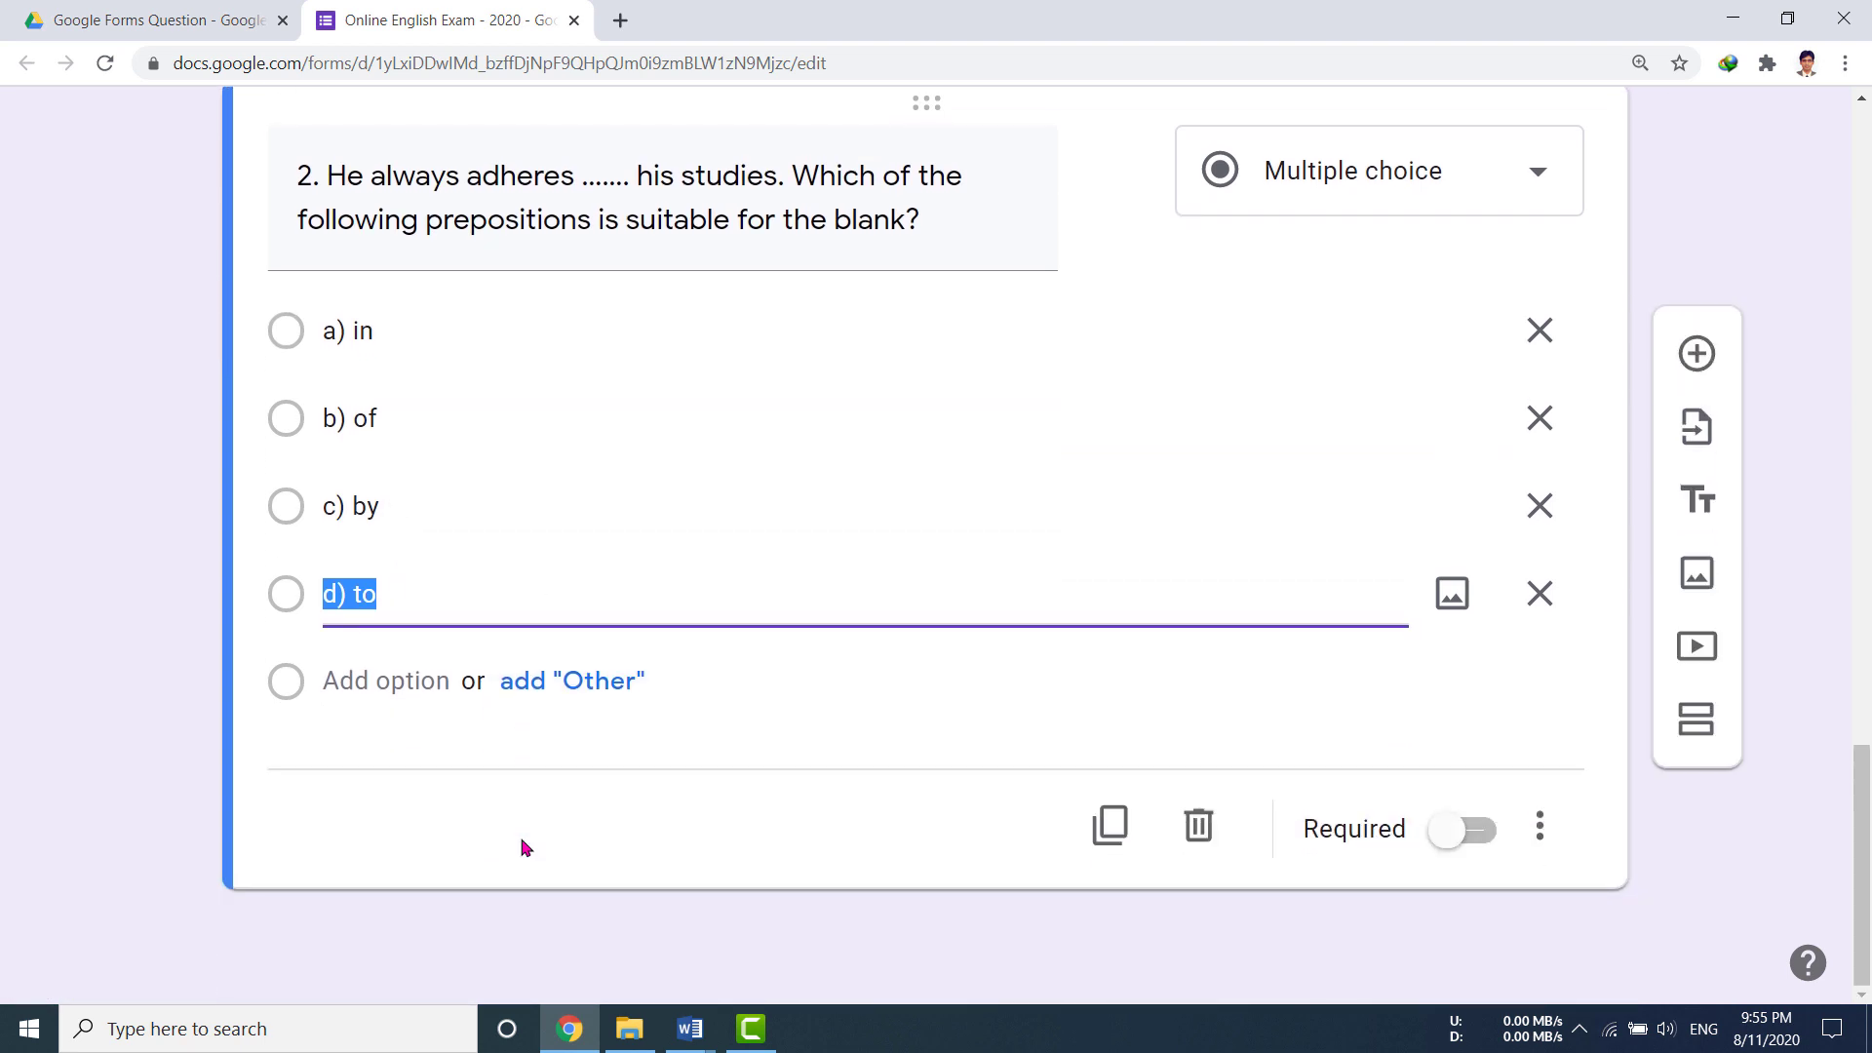
# Step: Add question 3 with the sentence 'He has great thirst ……… knowledge…' pasted from Word
pyautogui.click(1705, 357)
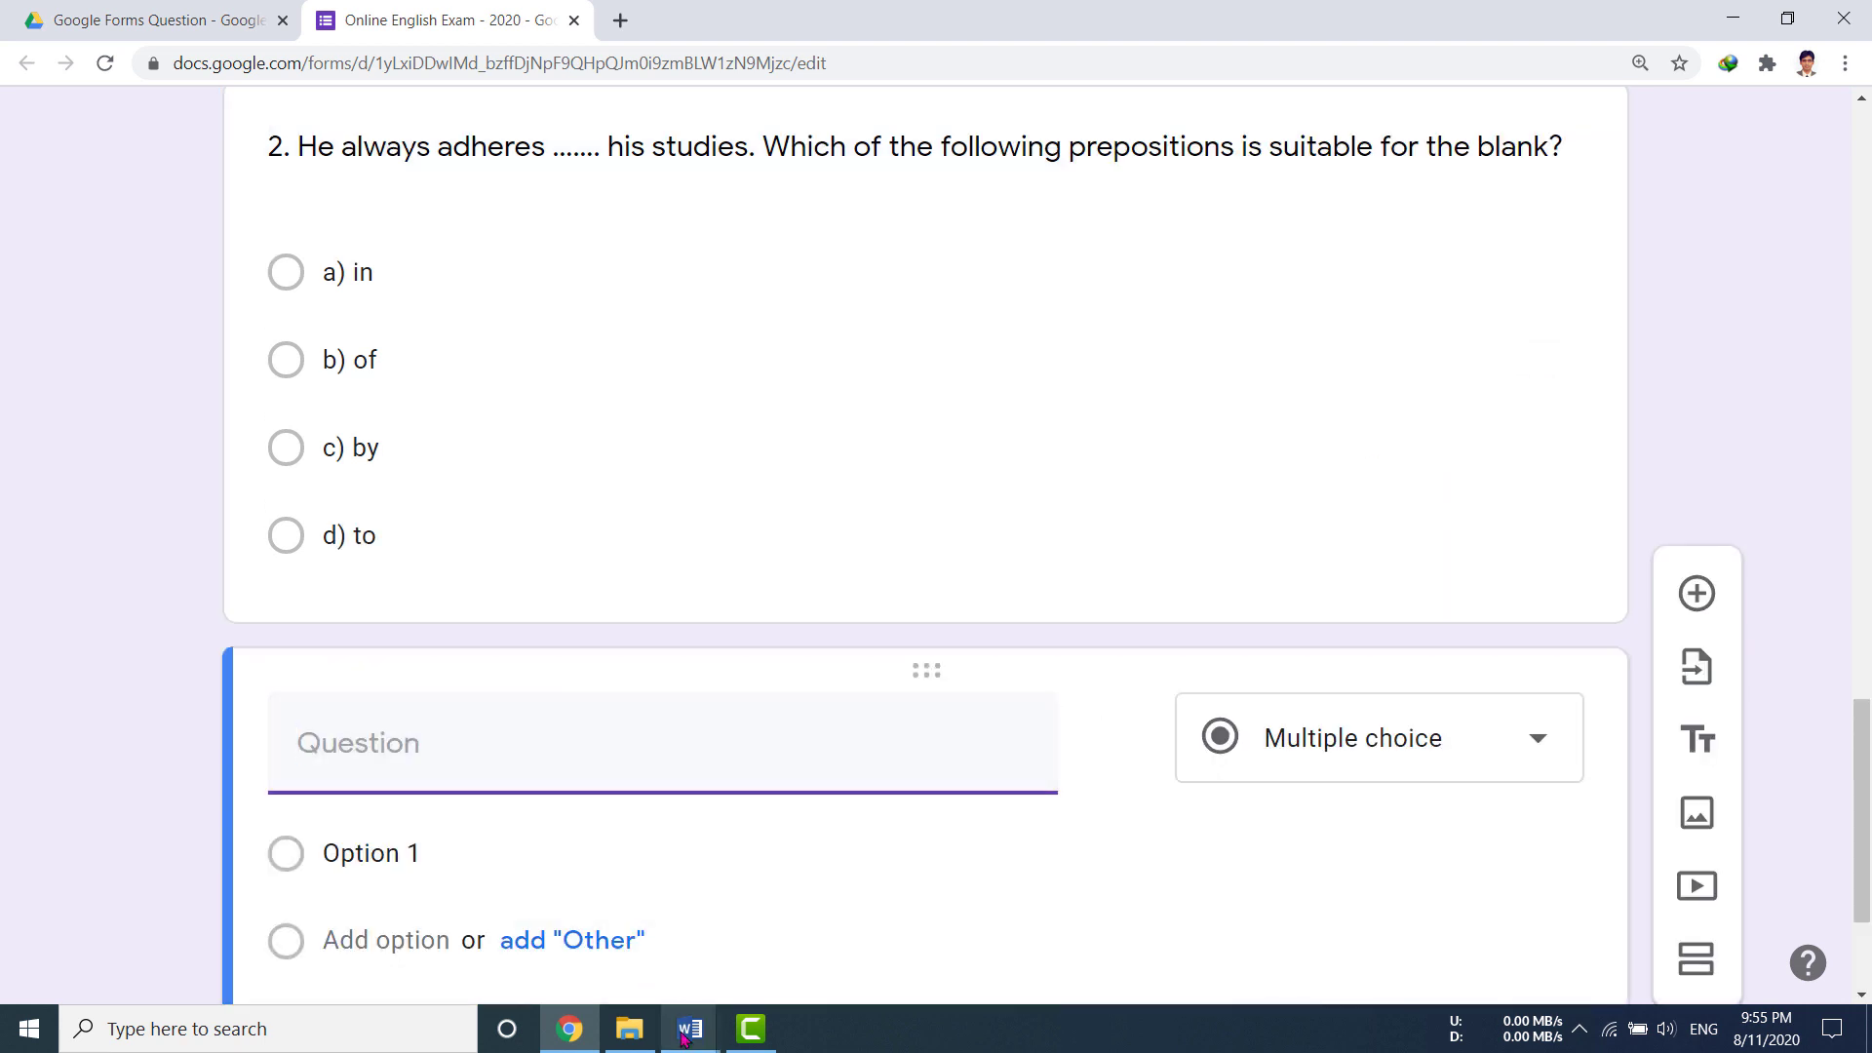
pyautogui.moveTo(684, 1037)
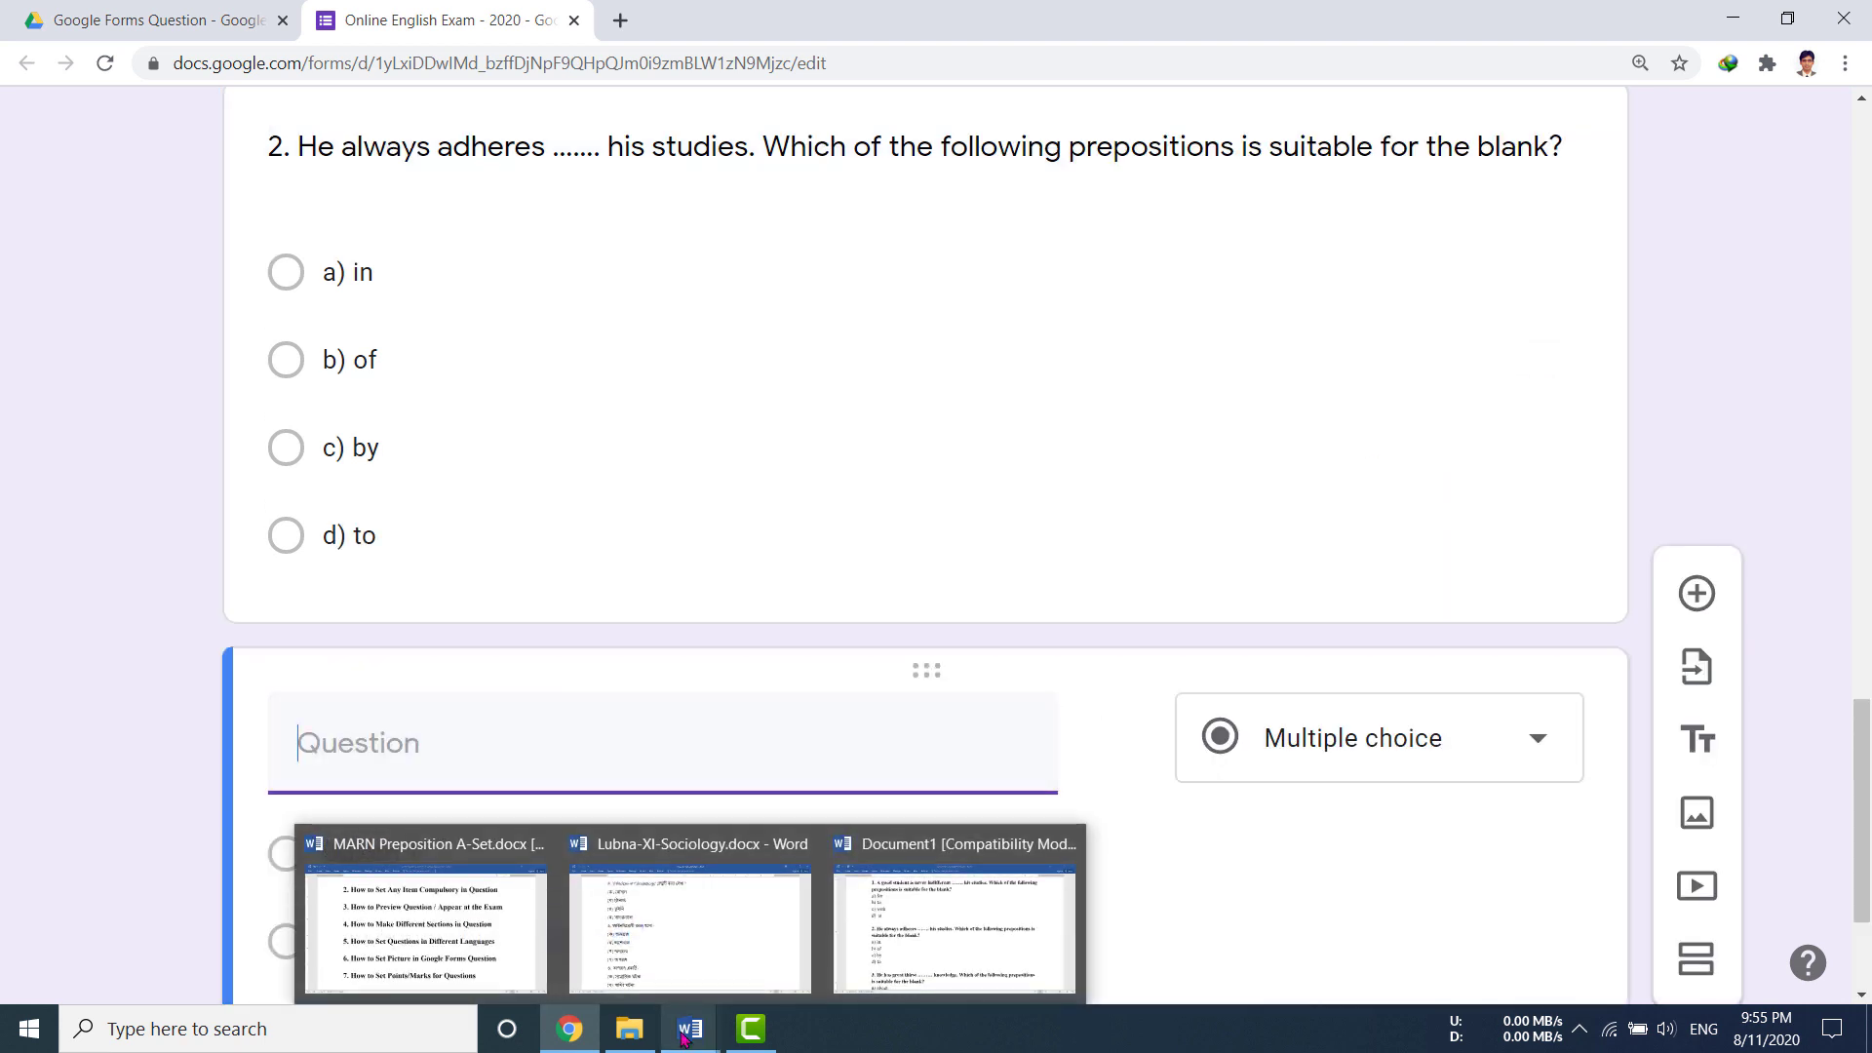
pyautogui.click(863, 970)
pyautogui.scroll(-4, 731, 863)
pyautogui.moveTo(296, 390); pyautogui.dragTo(727, 435)
pyautogui.hotkey('alt', 'Tab')
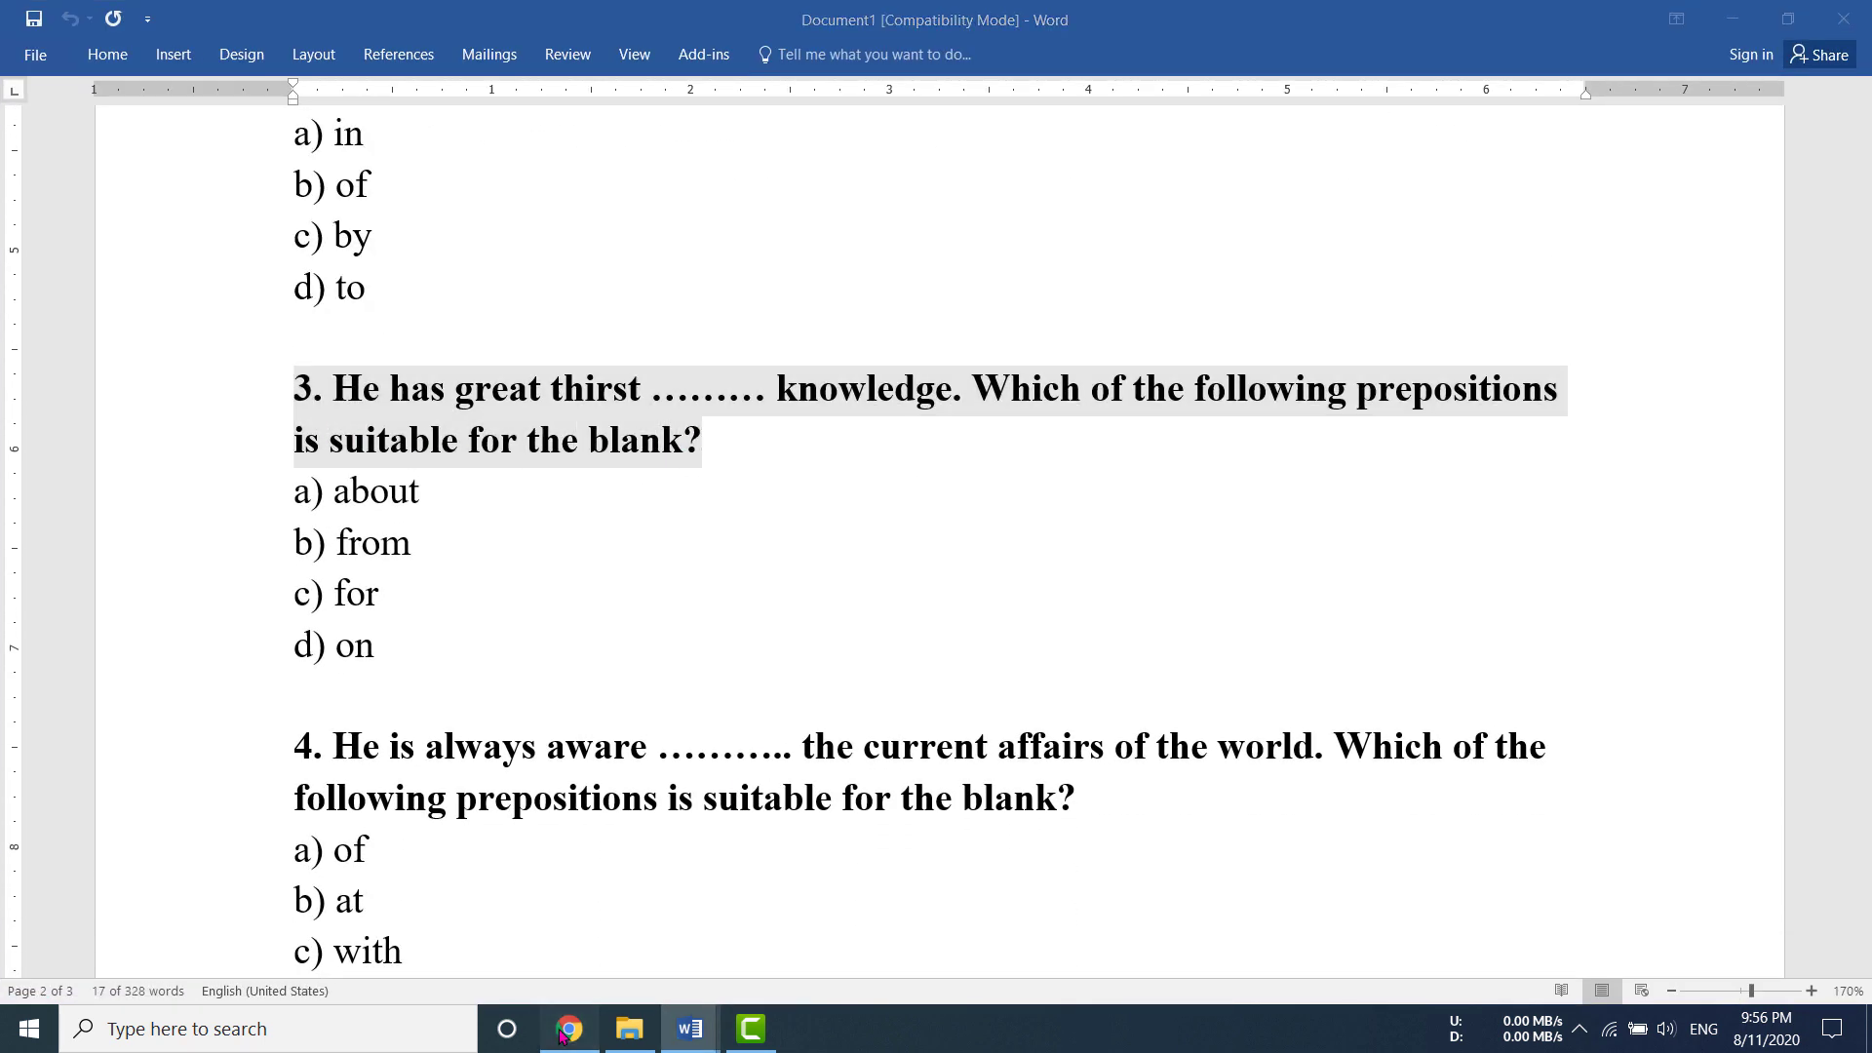
pyautogui.write('3. He has great thirst ......... knowledge. Which of the following prepositions is suitable for the blank?')
pyautogui.click(363, 912)
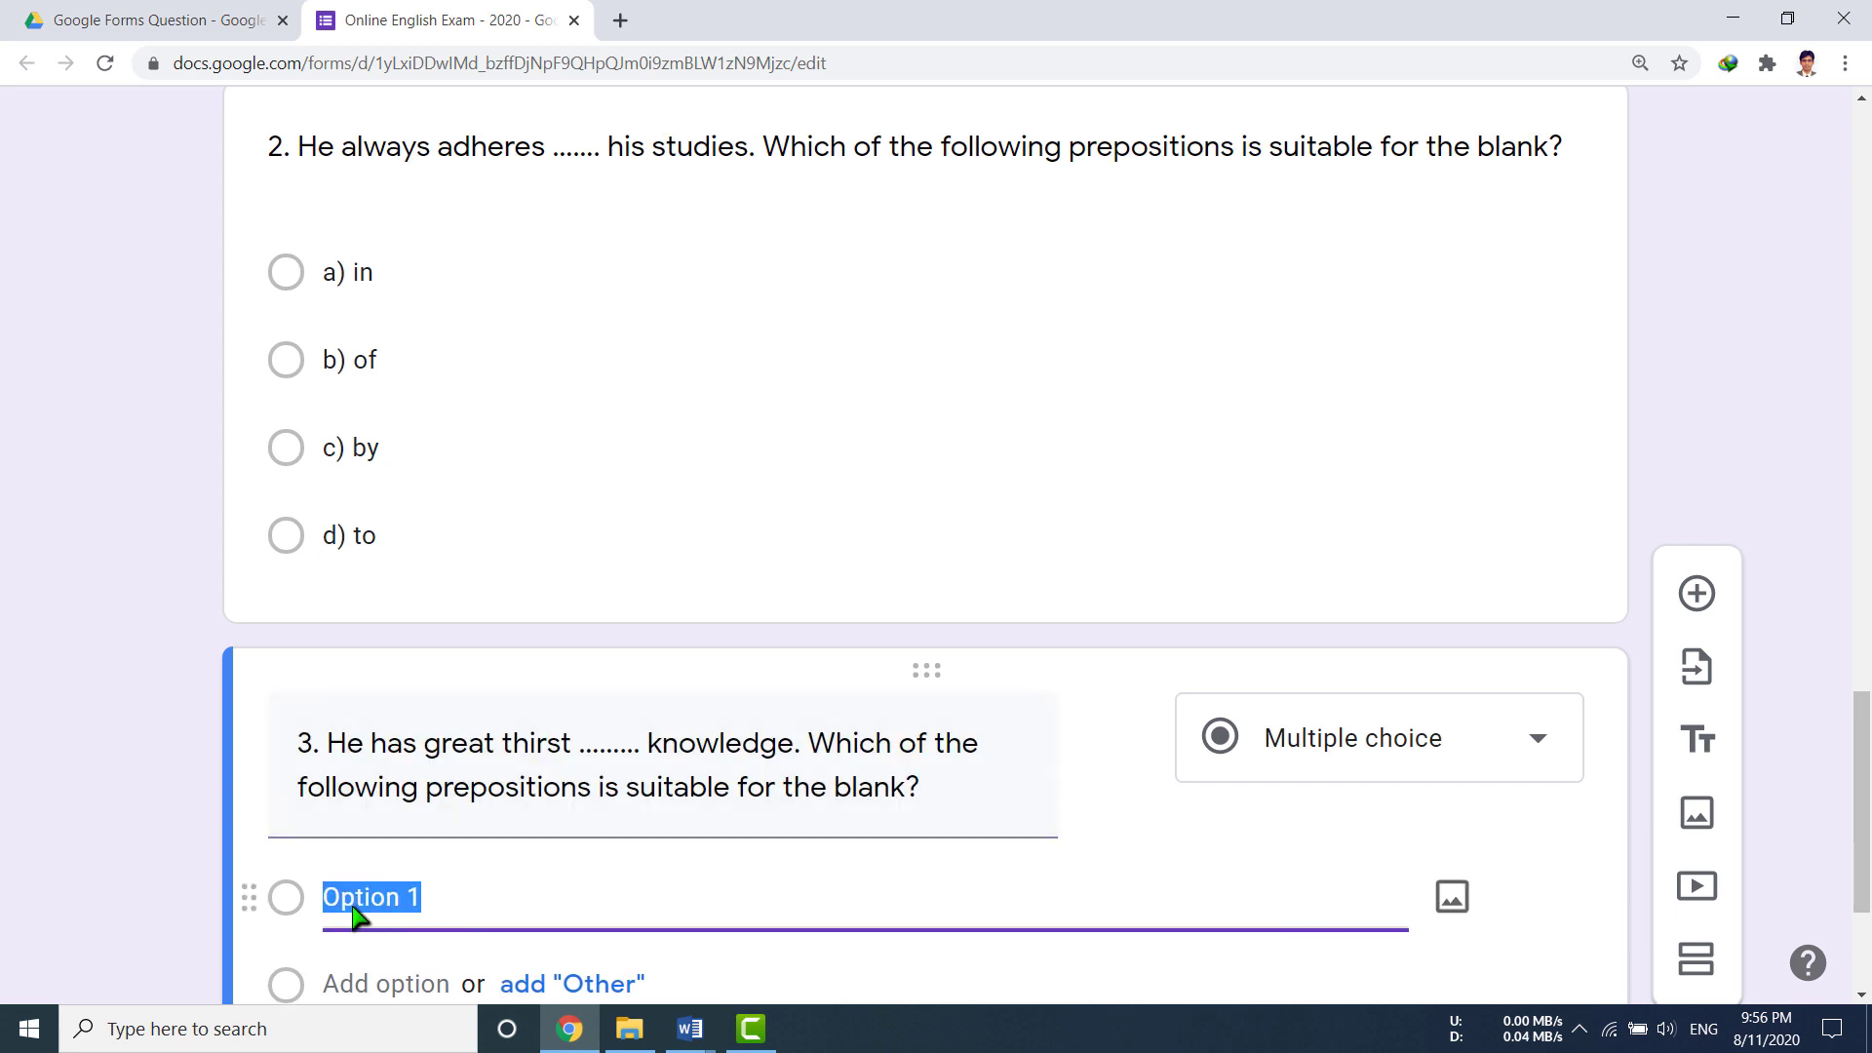
pyautogui.scroll(-3, 356, 915)
# Step: Replace Option 1 with question 3's pasted choices a) about, b) from, c) for, d) on
pyautogui.click(689, 1029)
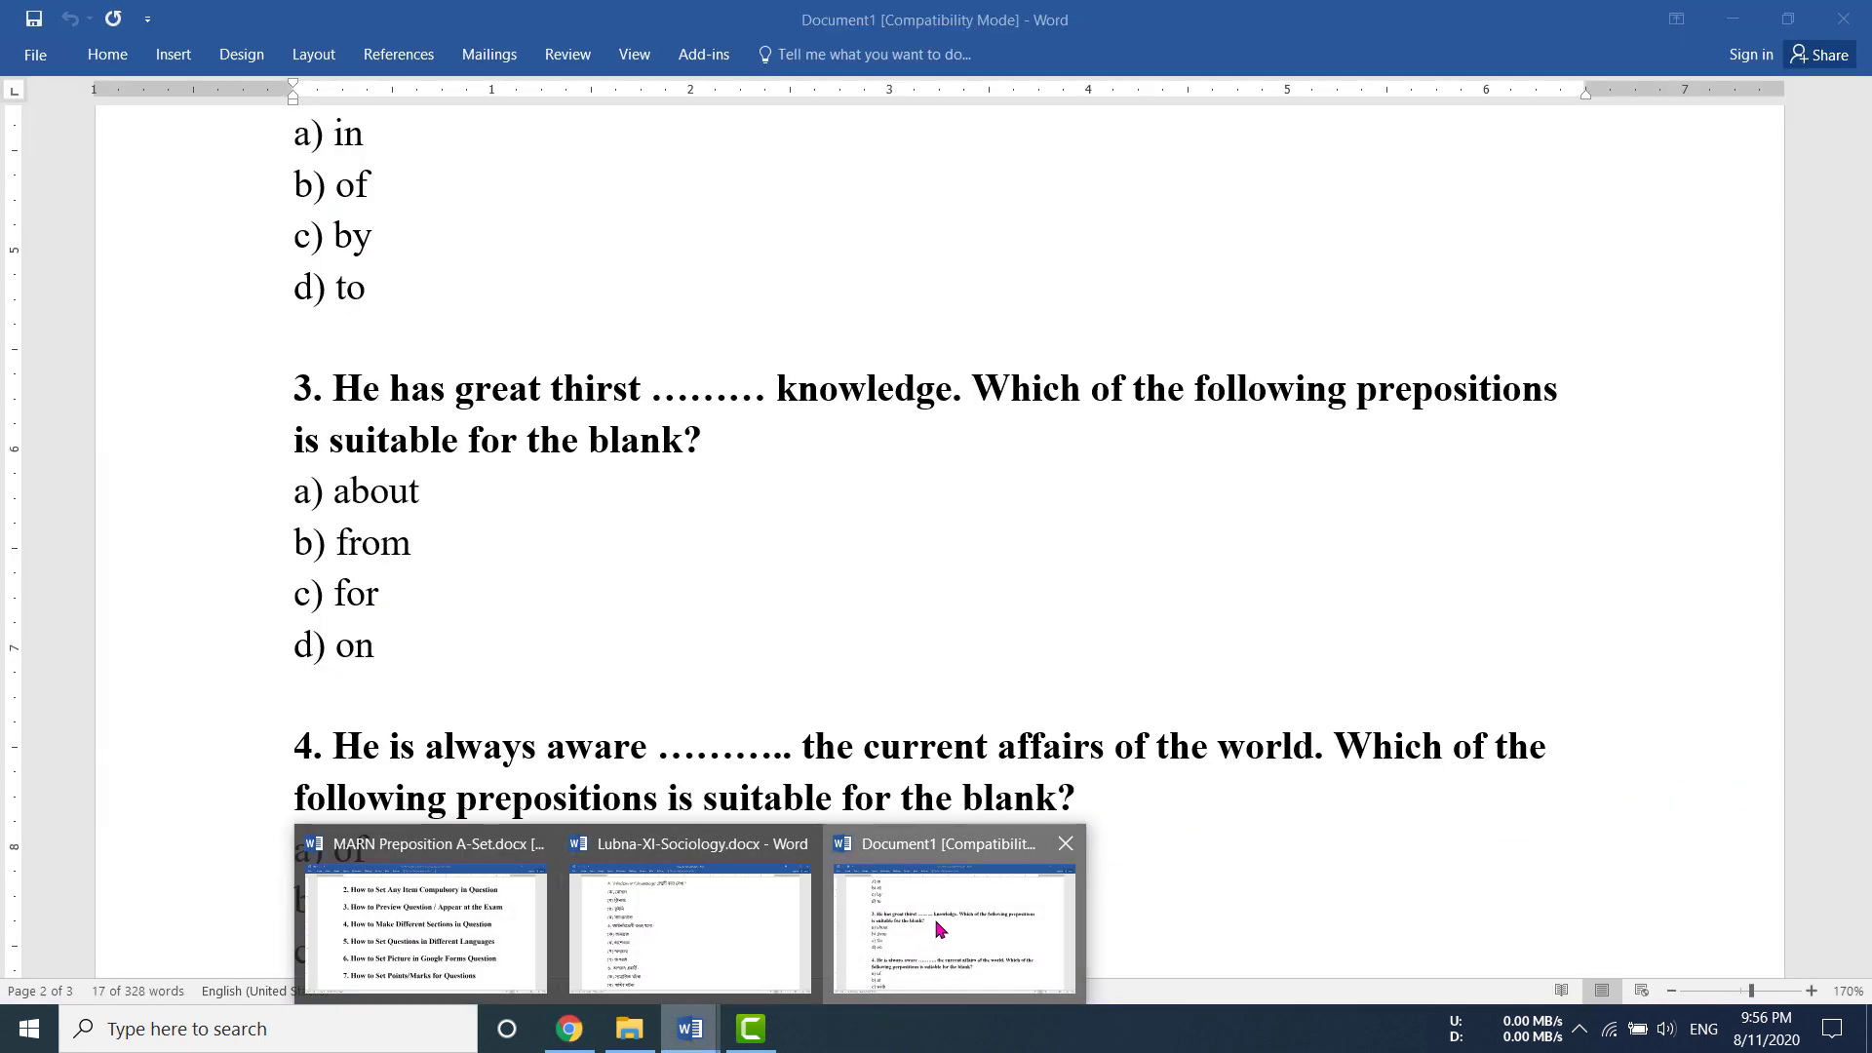
pyautogui.click(939, 929)
pyautogui.moveTo(300, 492); pyautogui.dragTo(427, 666)
pyautogui.hotkey('ctrl', 'c')
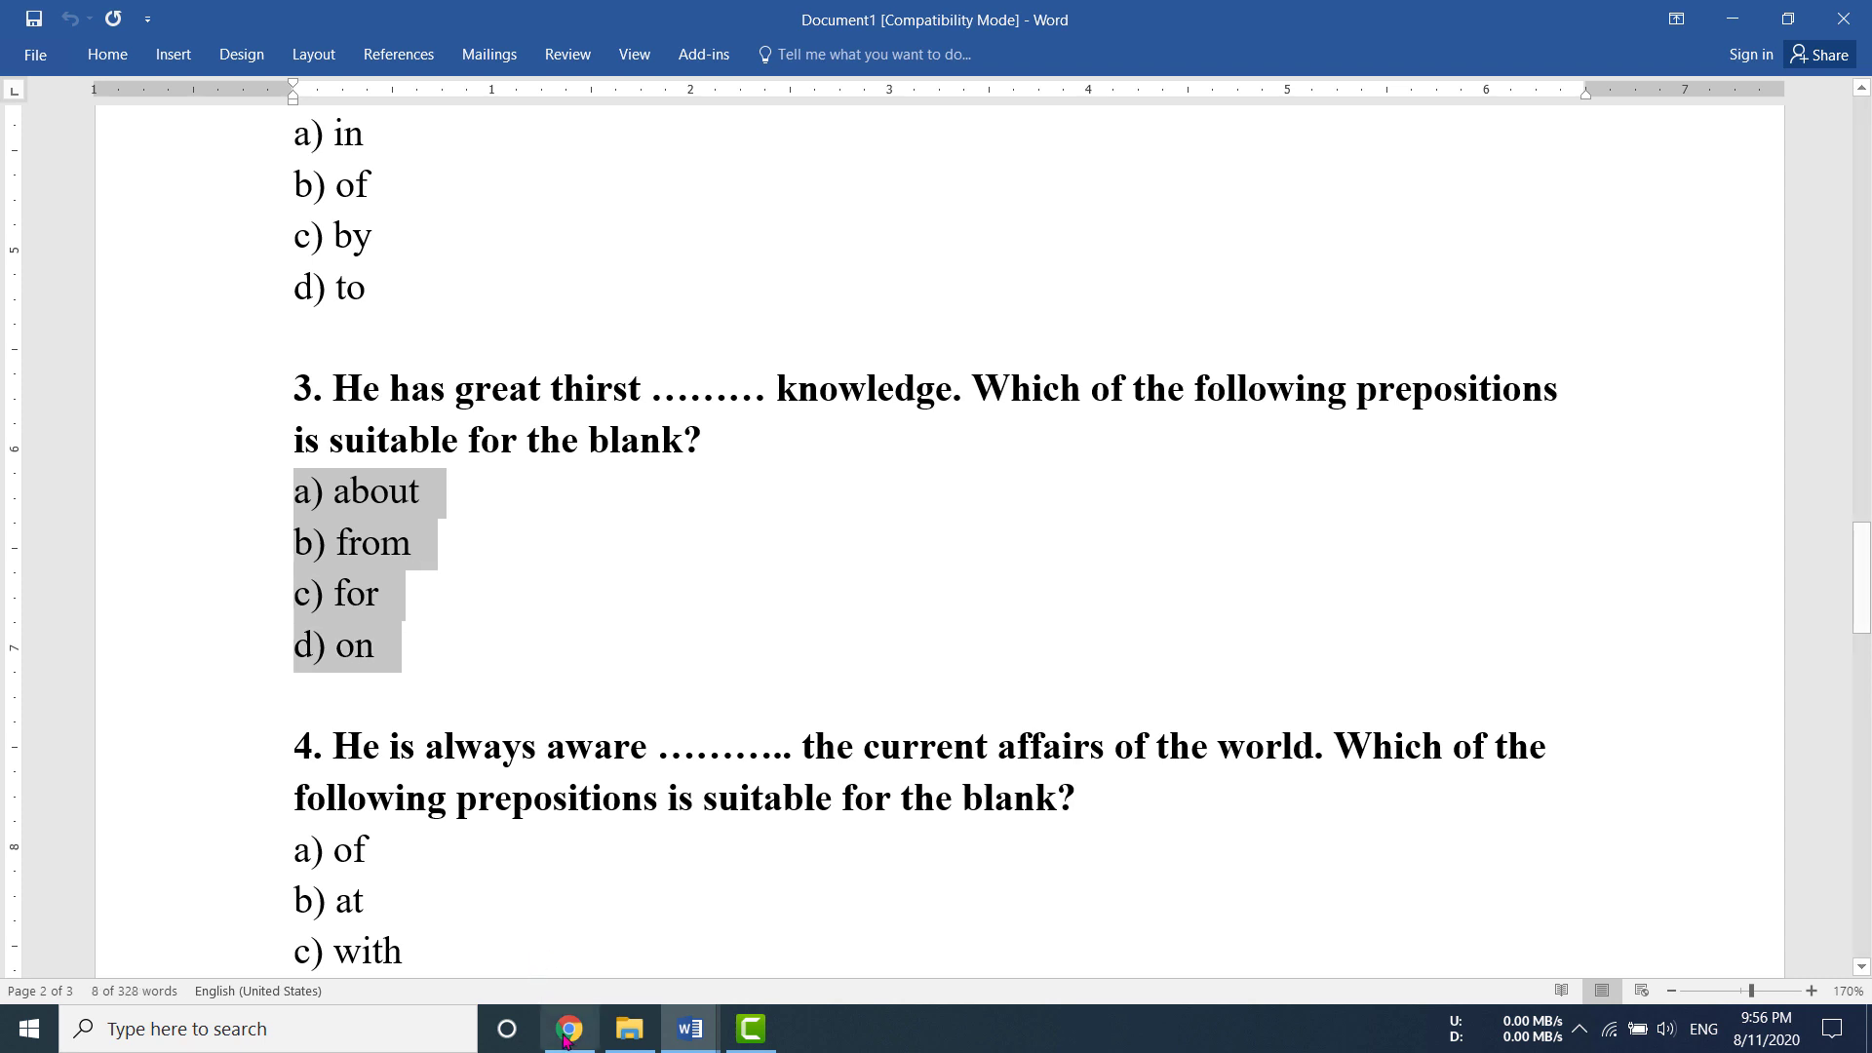
pyautogui.click(570, 1029)
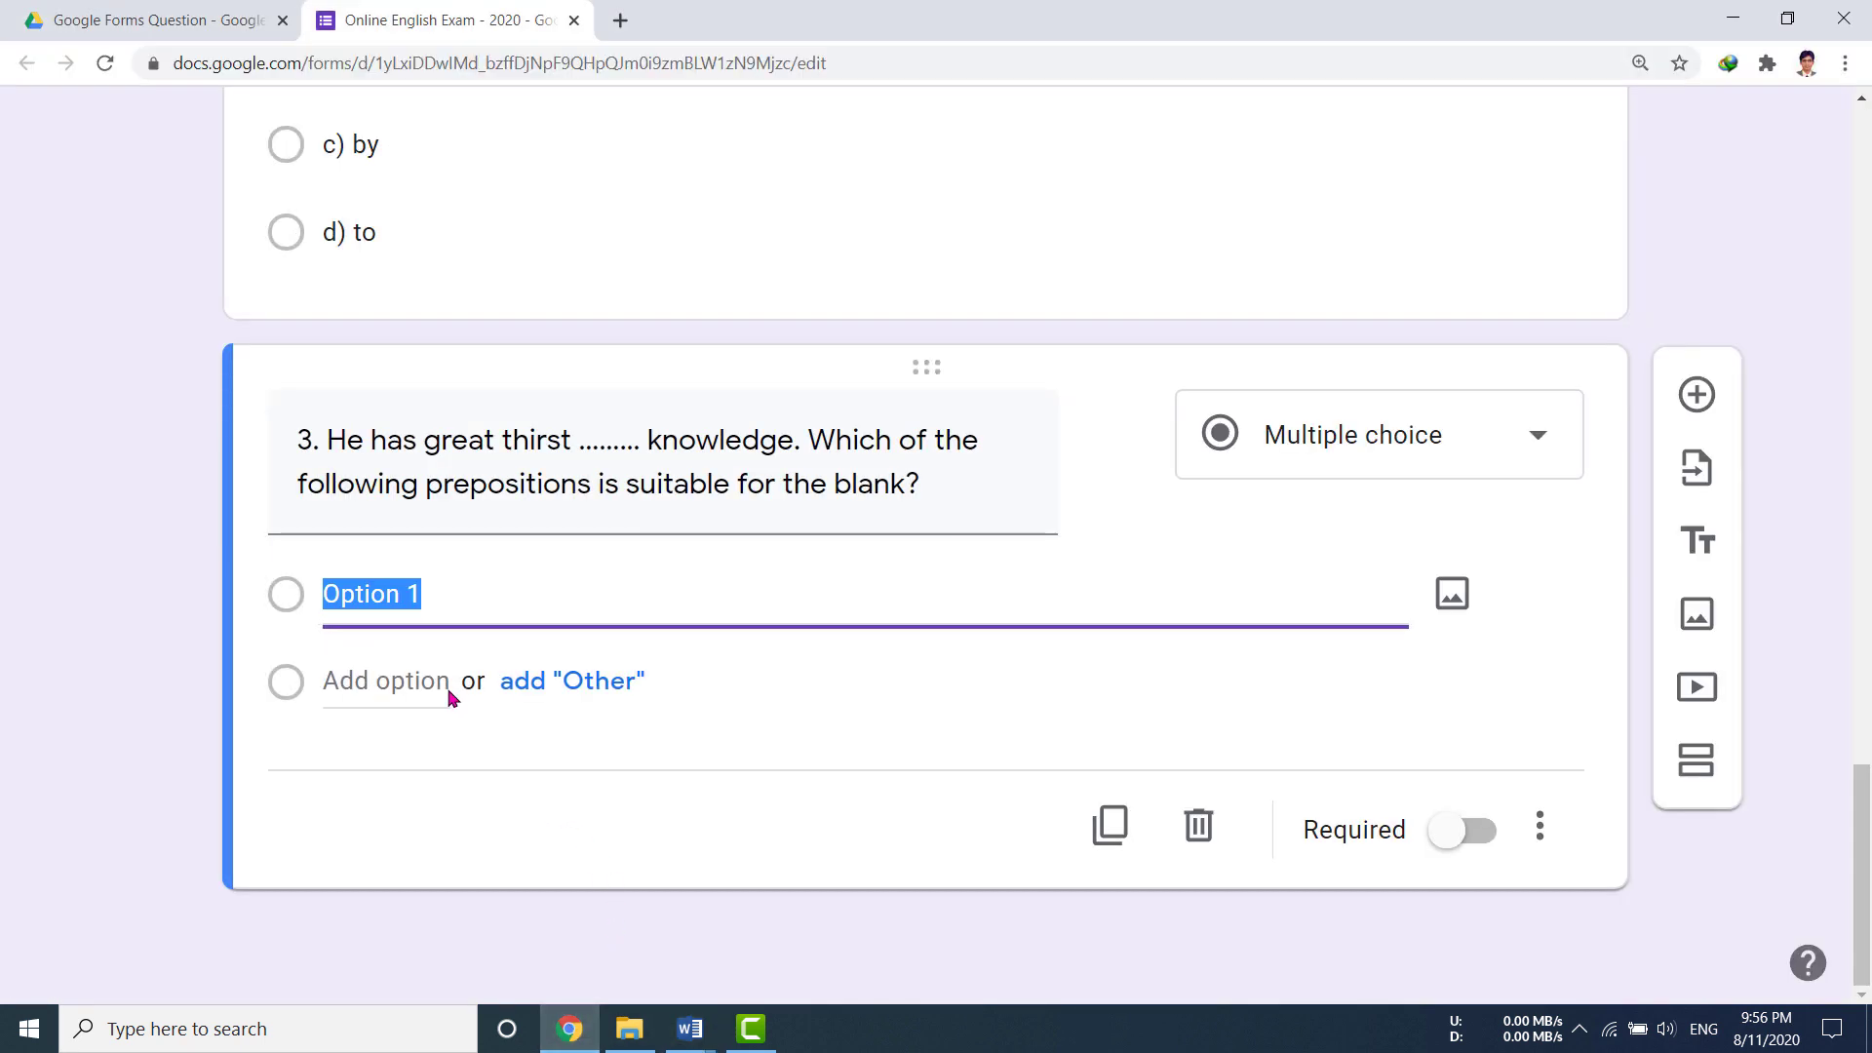
pyautogui.click(376, 600)
pyautogui.hotkey('ctrl', 'a')
pyautogui.hotkey('ctrl', 'v')
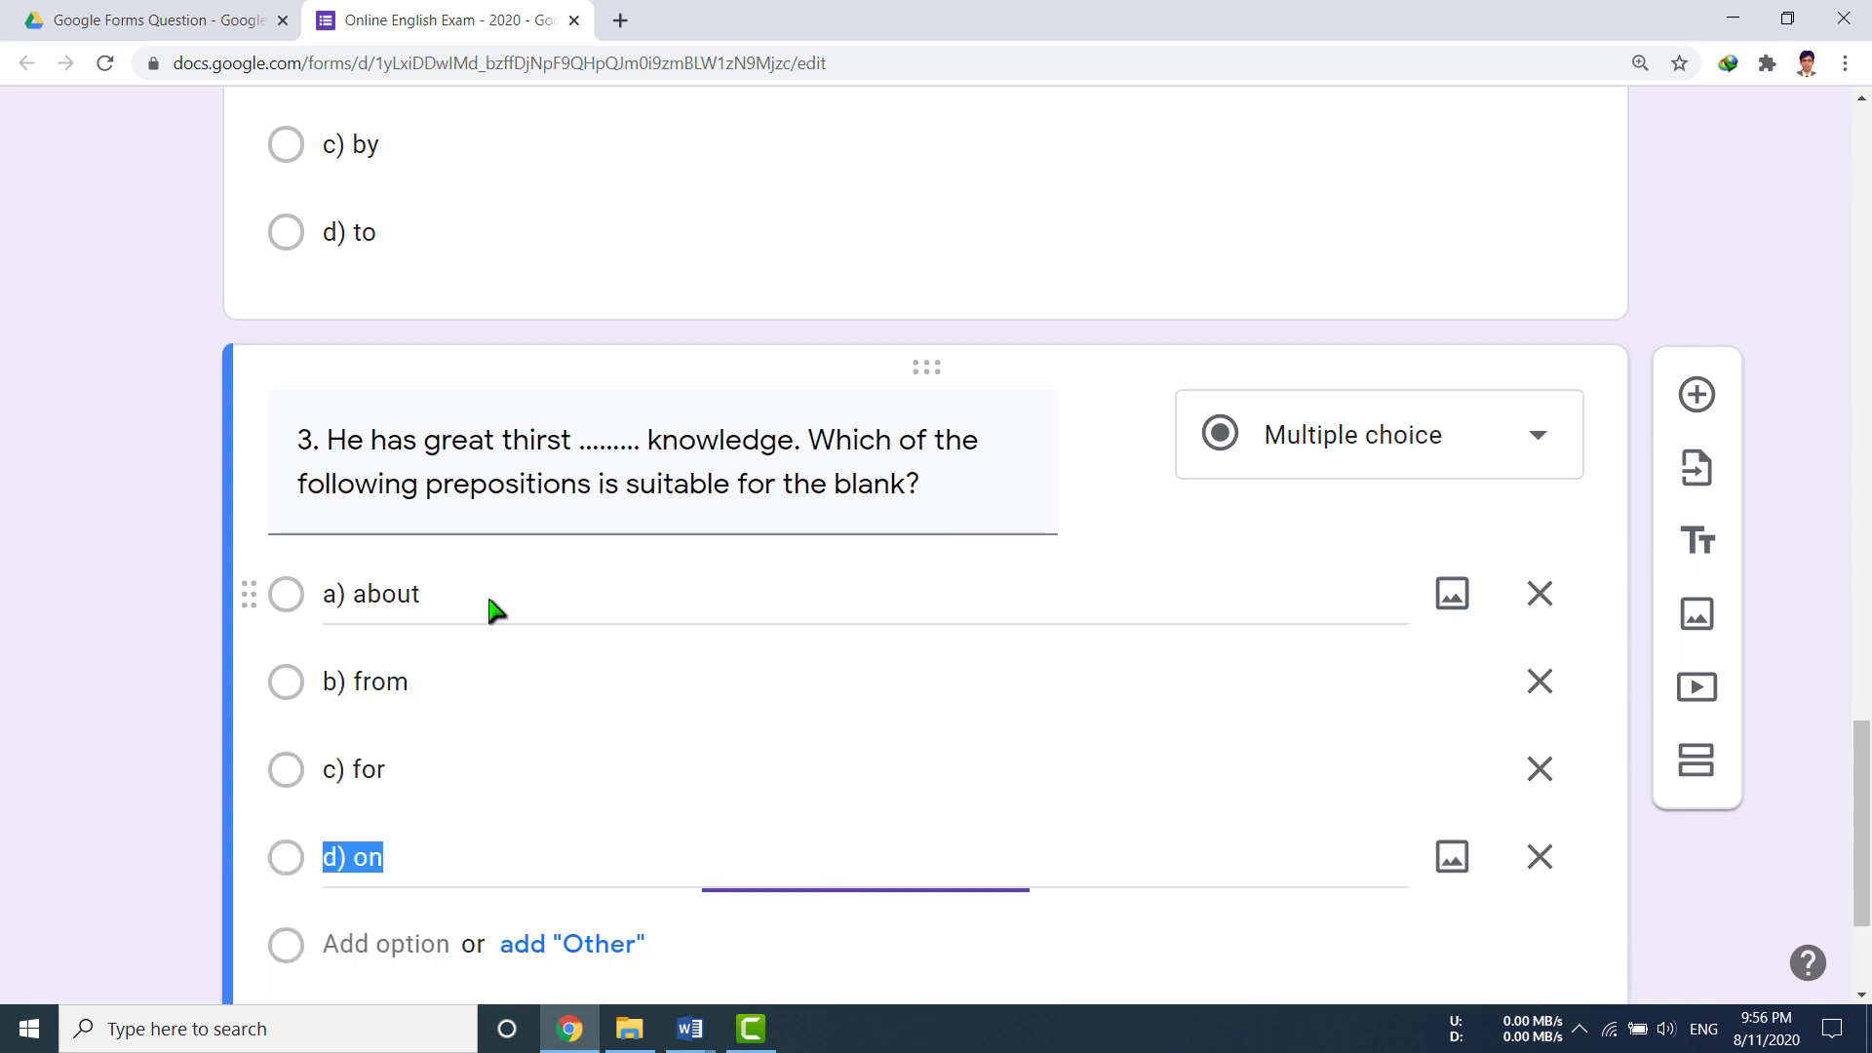
pyautogui.scroll(4, 619, 770)
pyautogui.scroll(1, 615, 770)
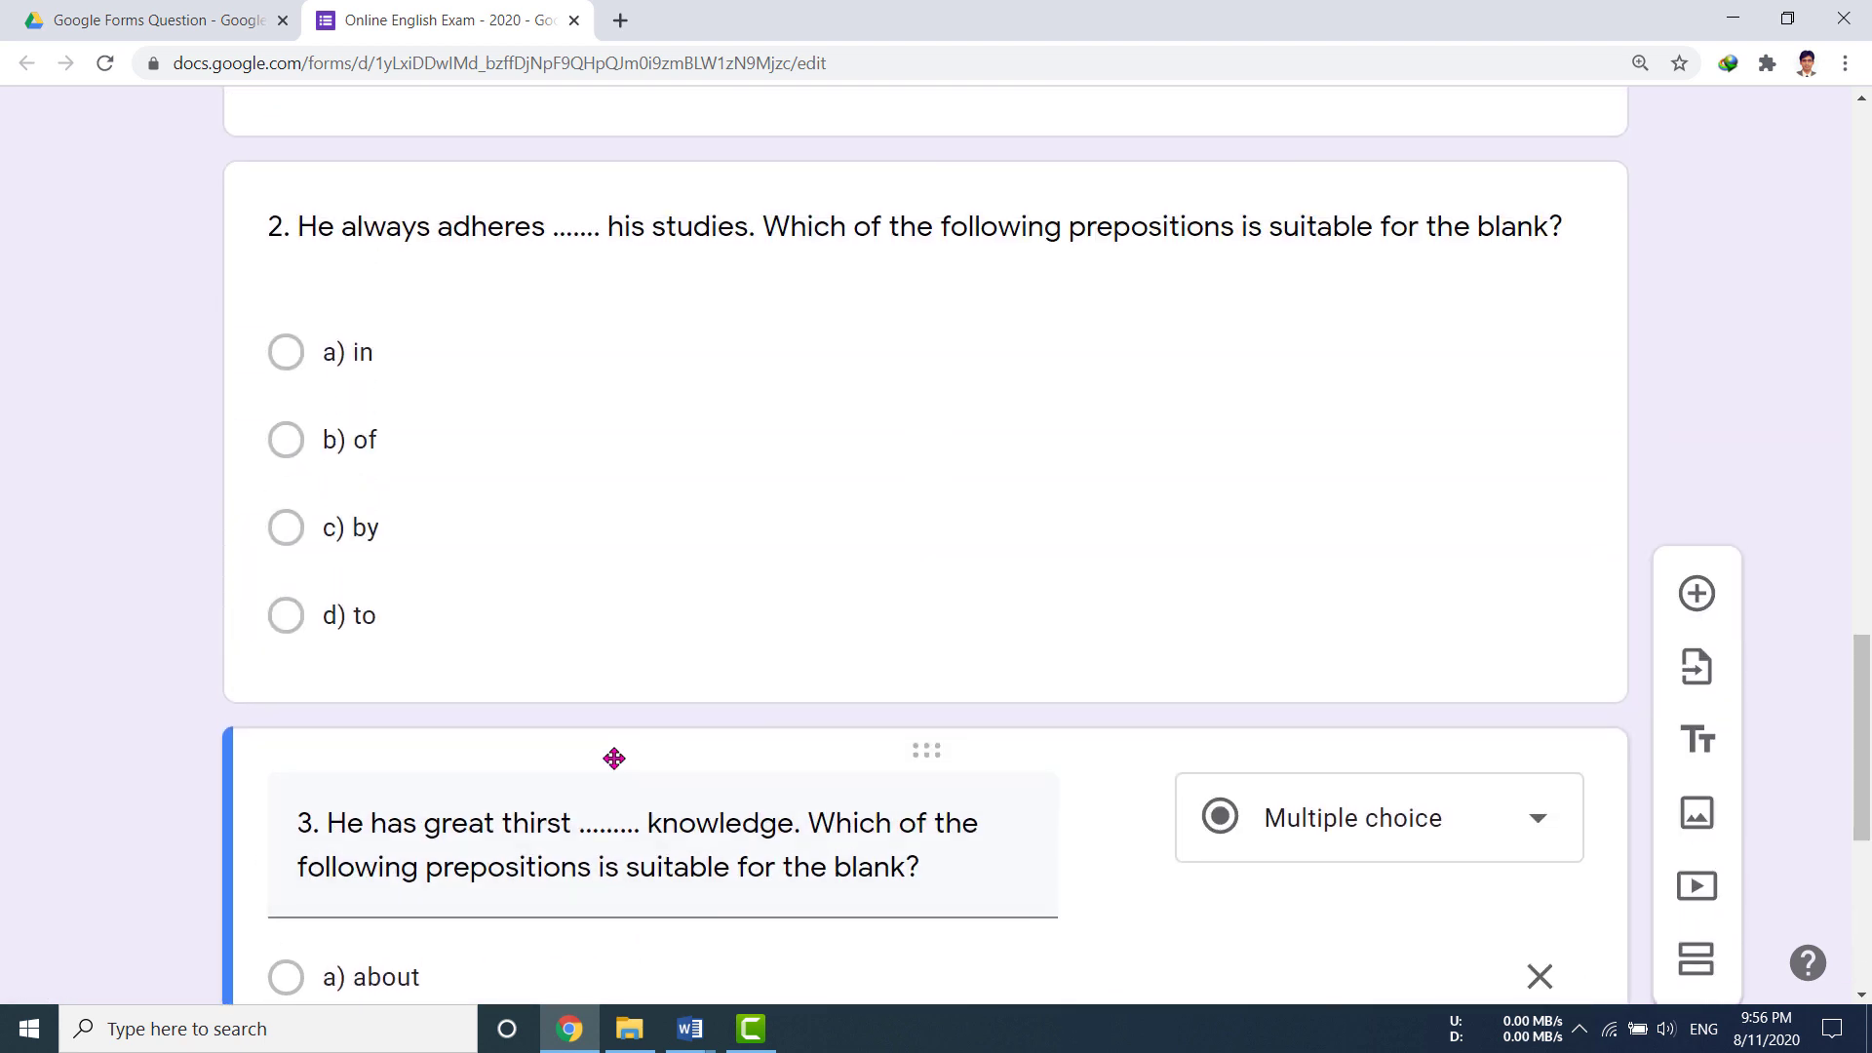
# Step: Switch the Bijoy Bayanno keyboard to Unicode from the system tray for Bengali typing
pyautogui.scroll(-6, 614, 758)
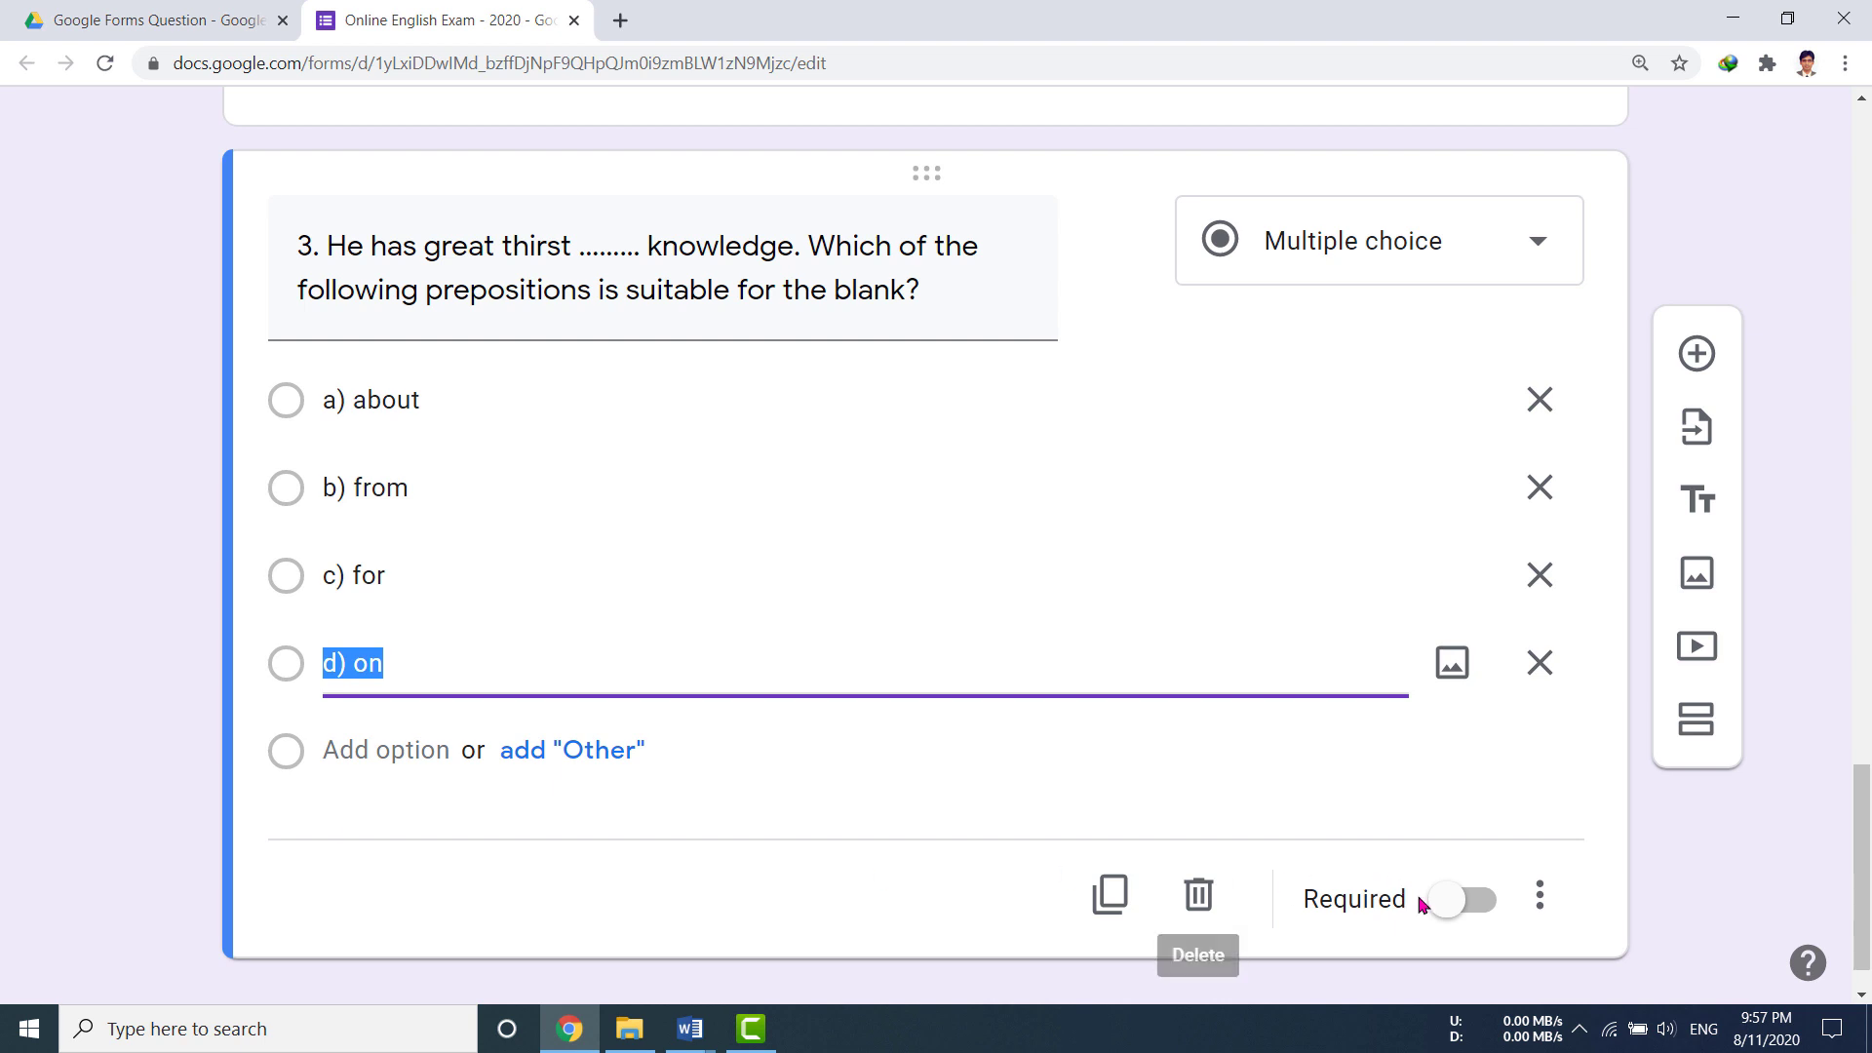
pyautogui.click(1580, 1029)
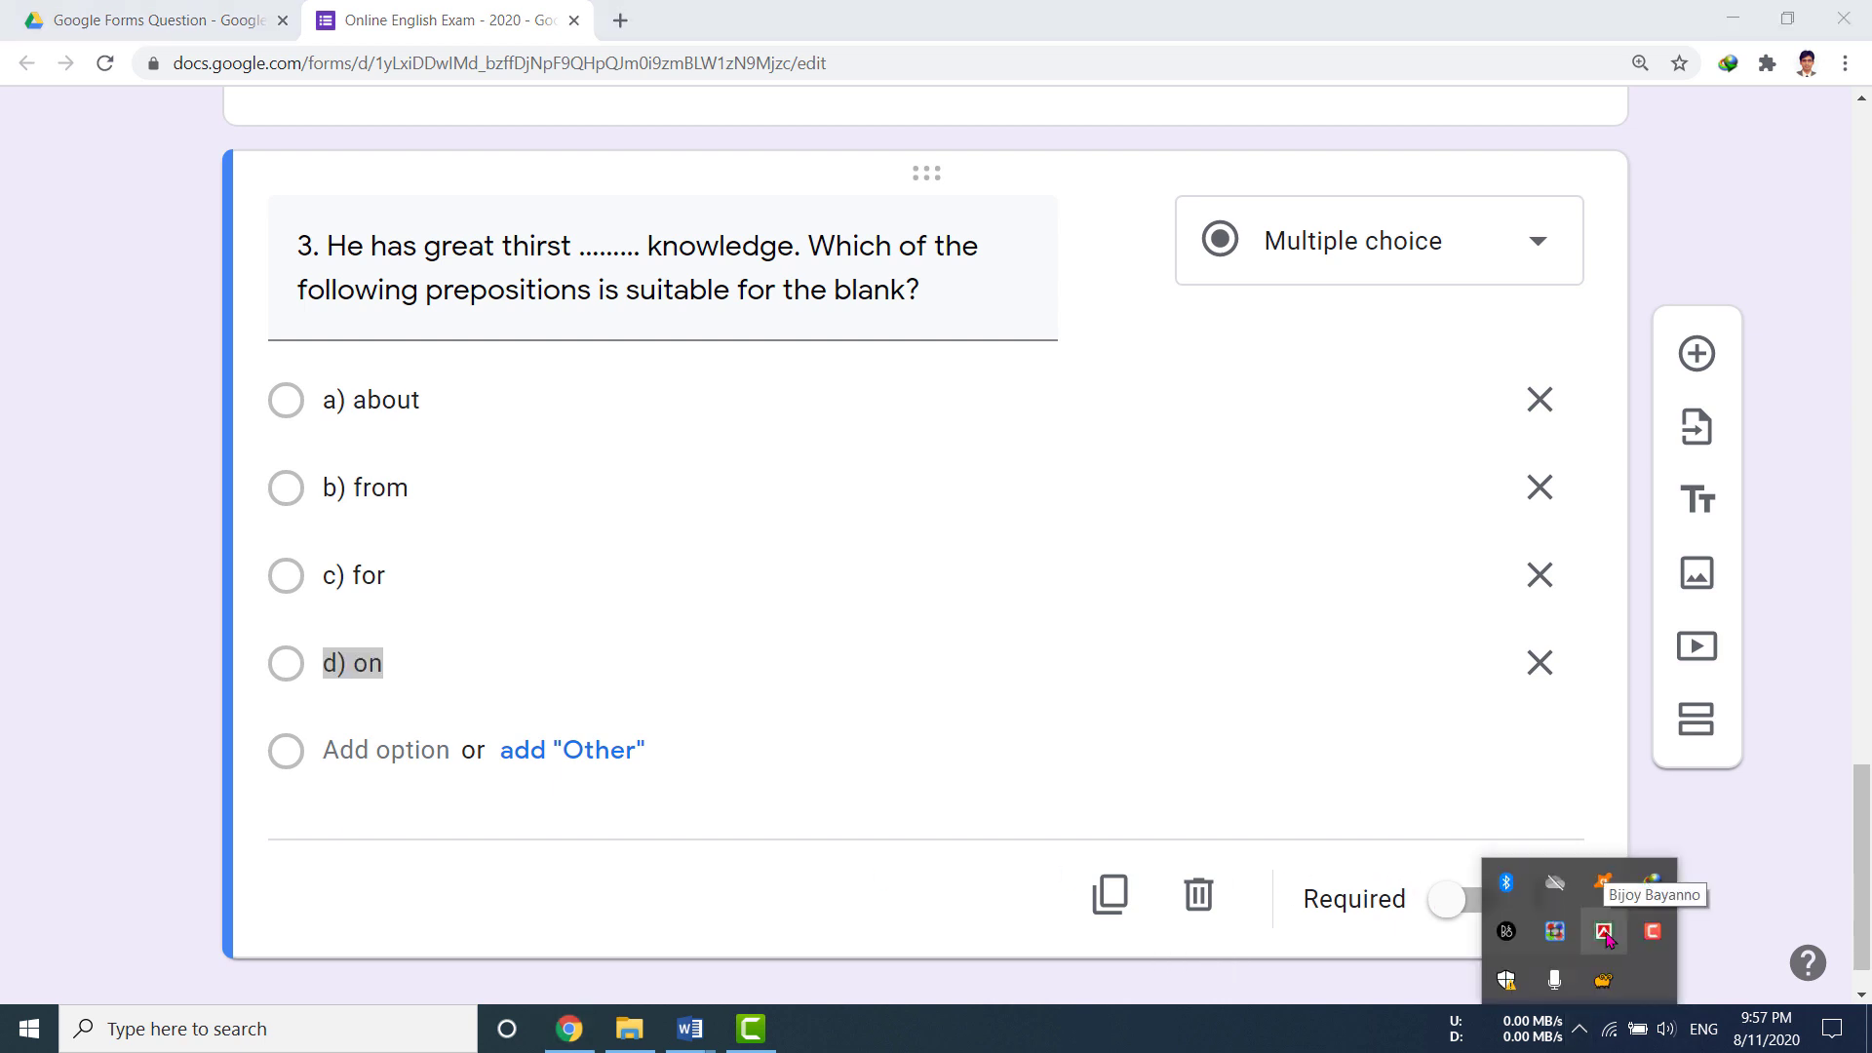
pyautogui.rightClick(1607, 937)
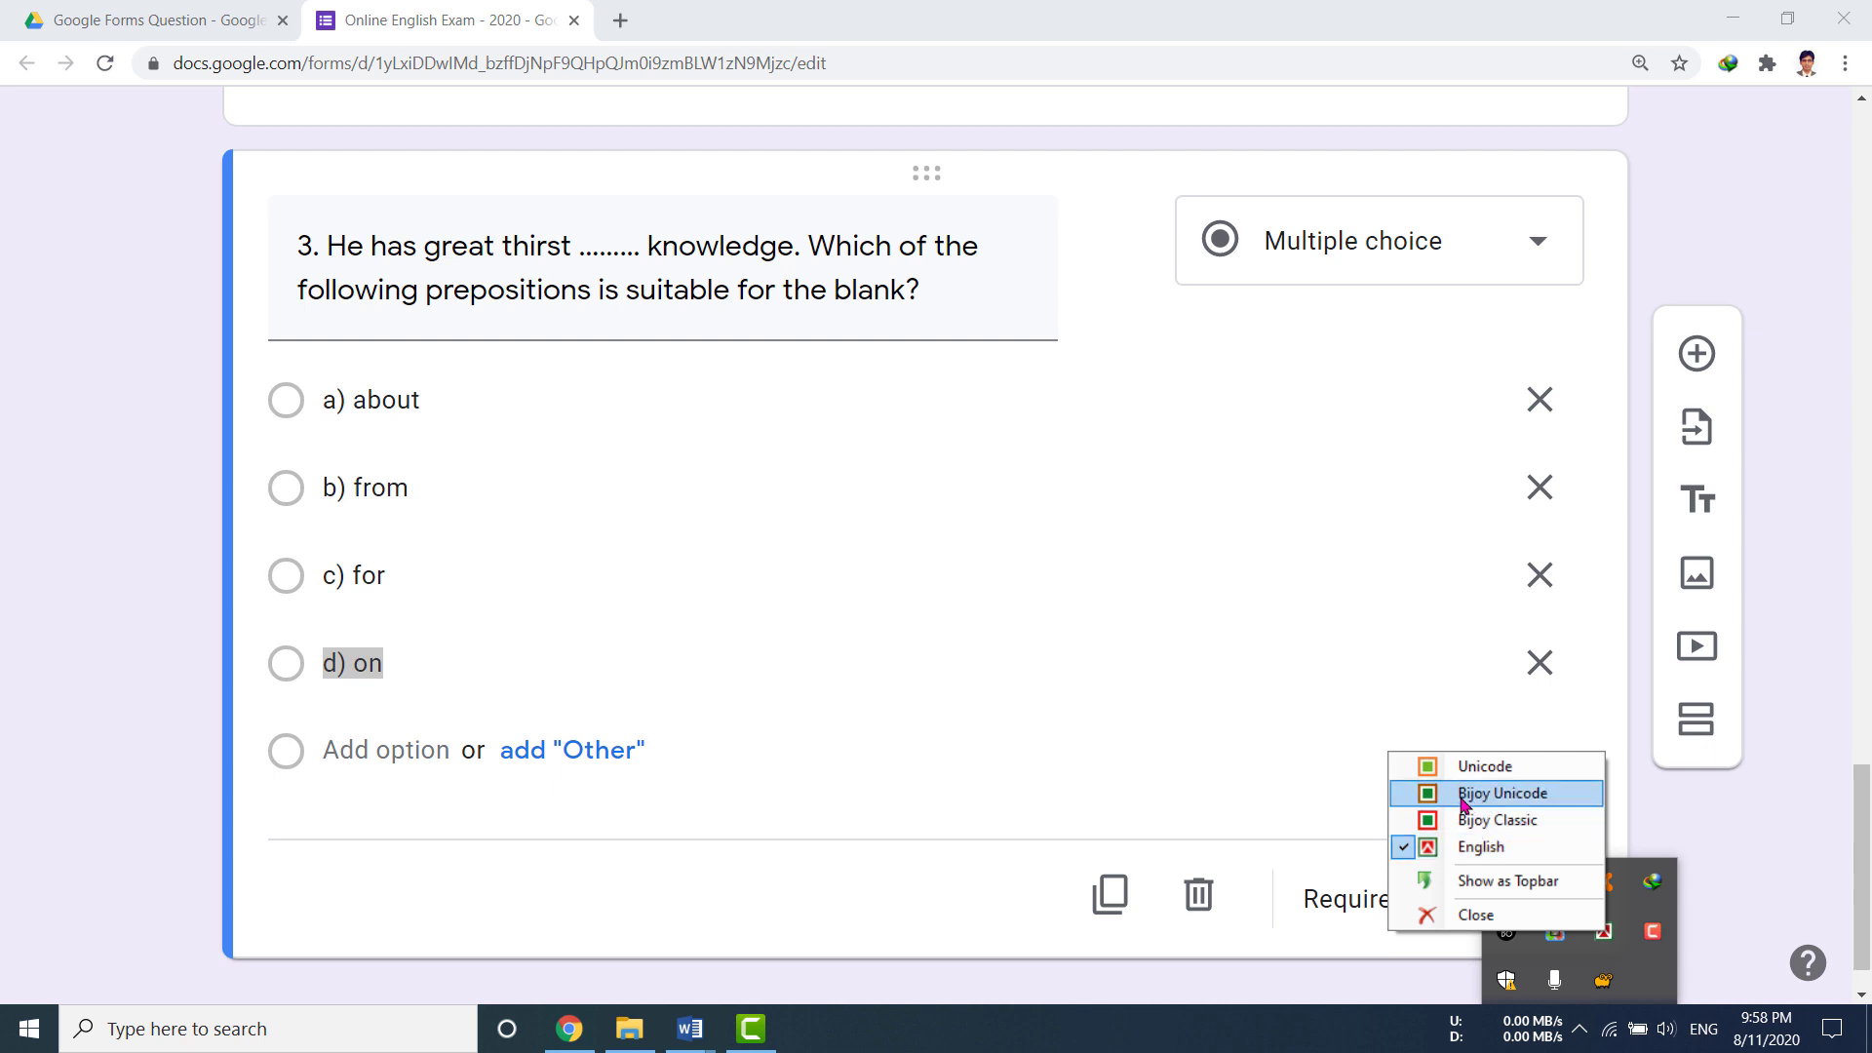
pyautogui.click(1507, 772)
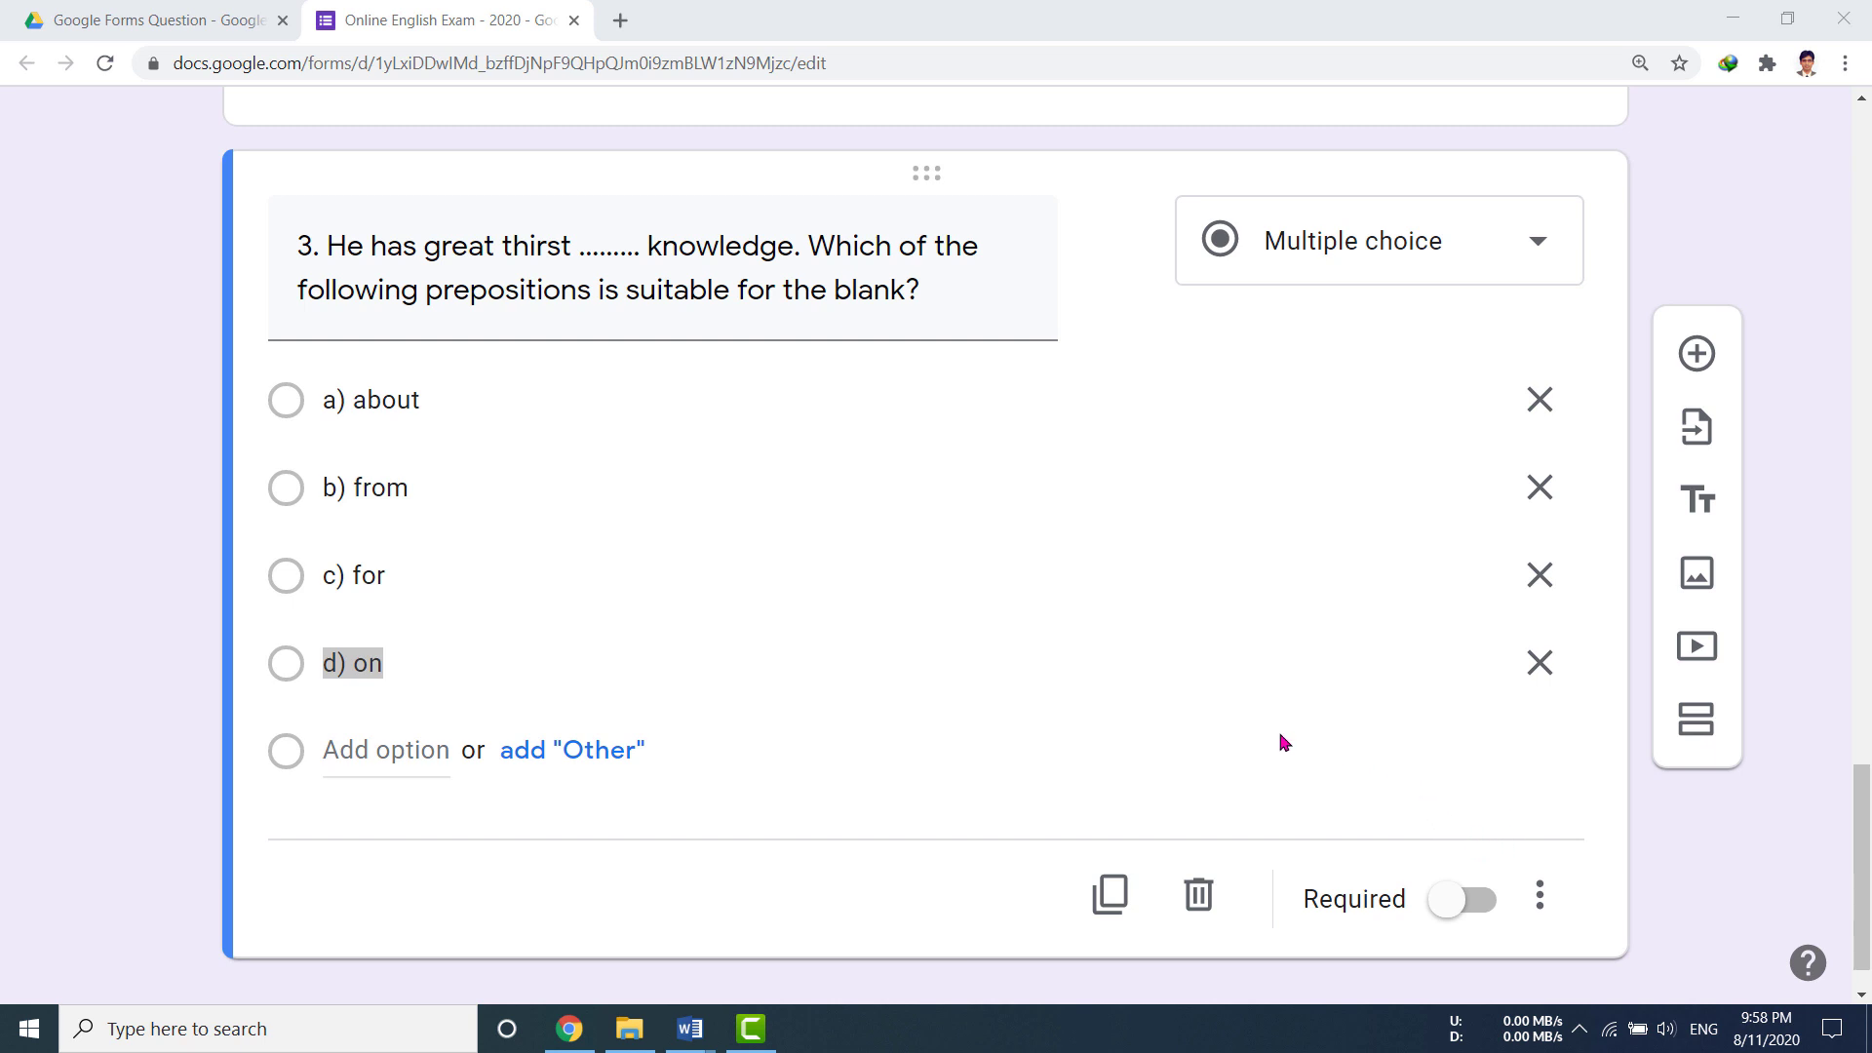
pyautogui.scroll(-1, 1267, 741)
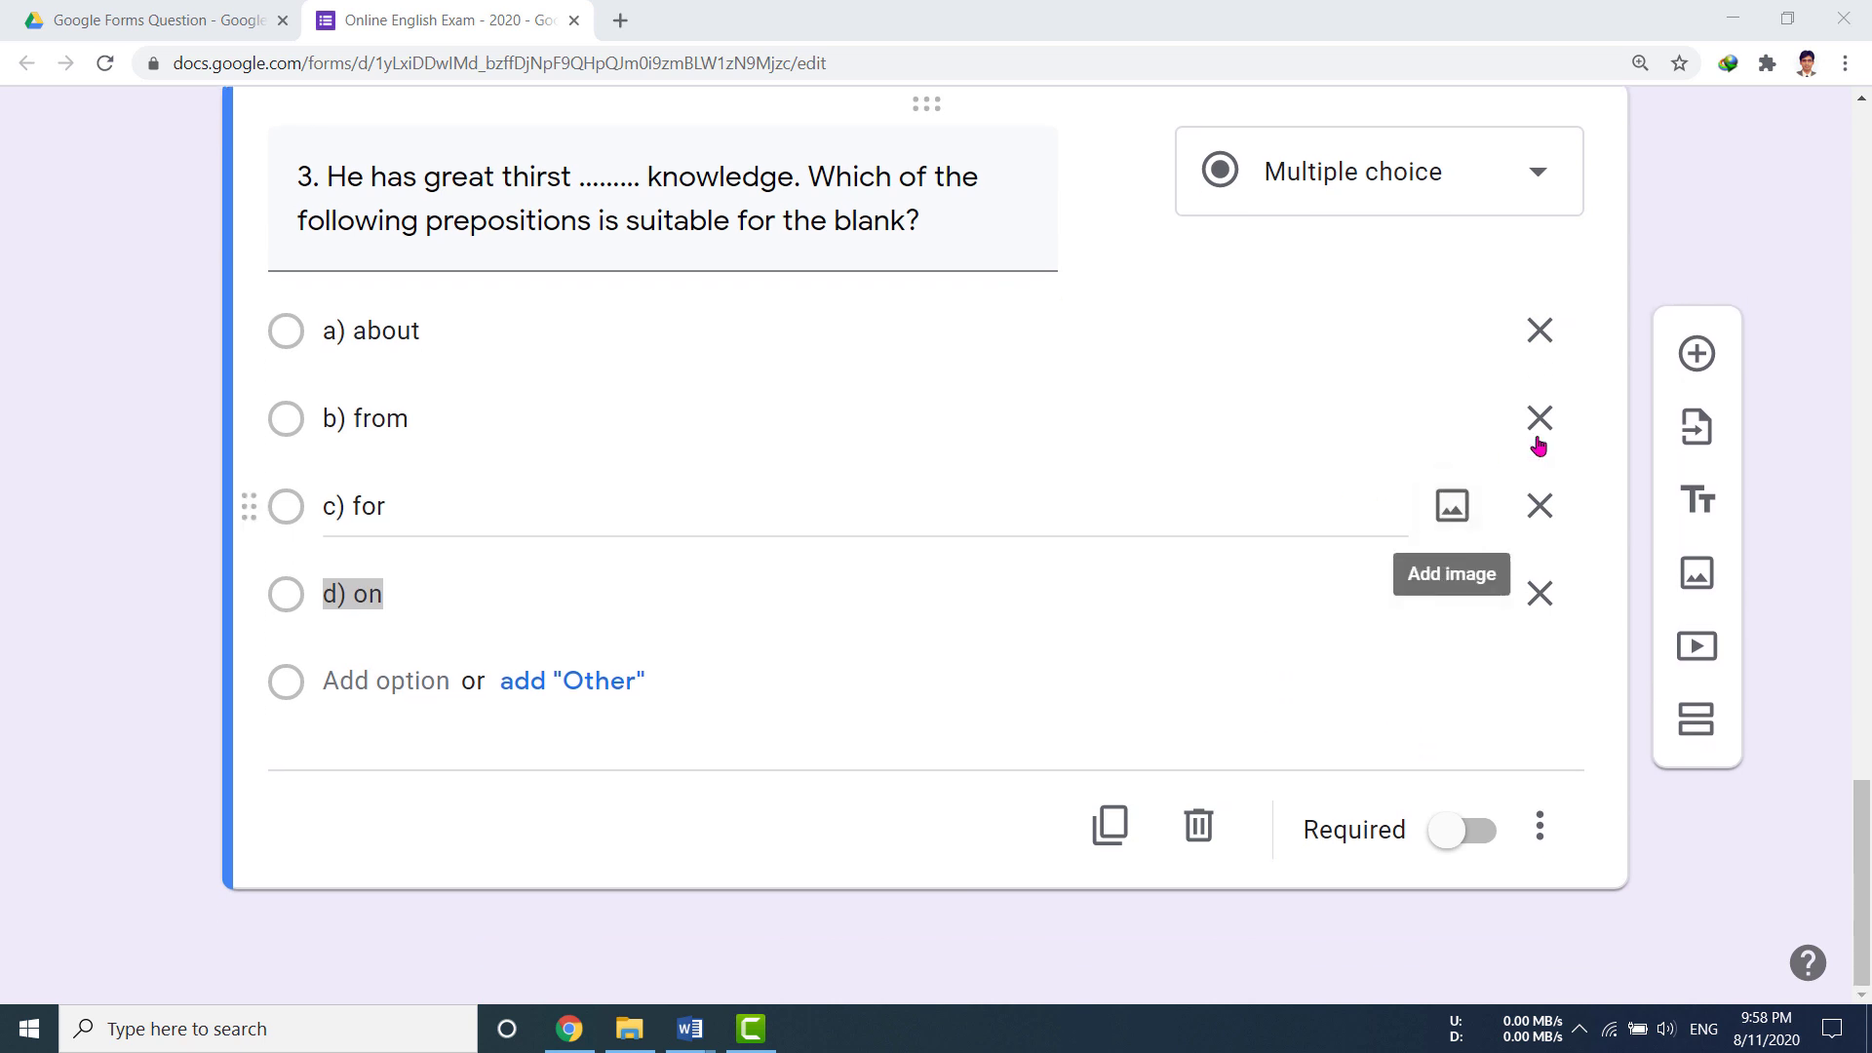
# Step: Add question 4 titled '৪. বাংলাদেশের রাজধানীর নাম কী?' in Bengali
pyautogui.click(1707, 357)
pyautogui.write('8')
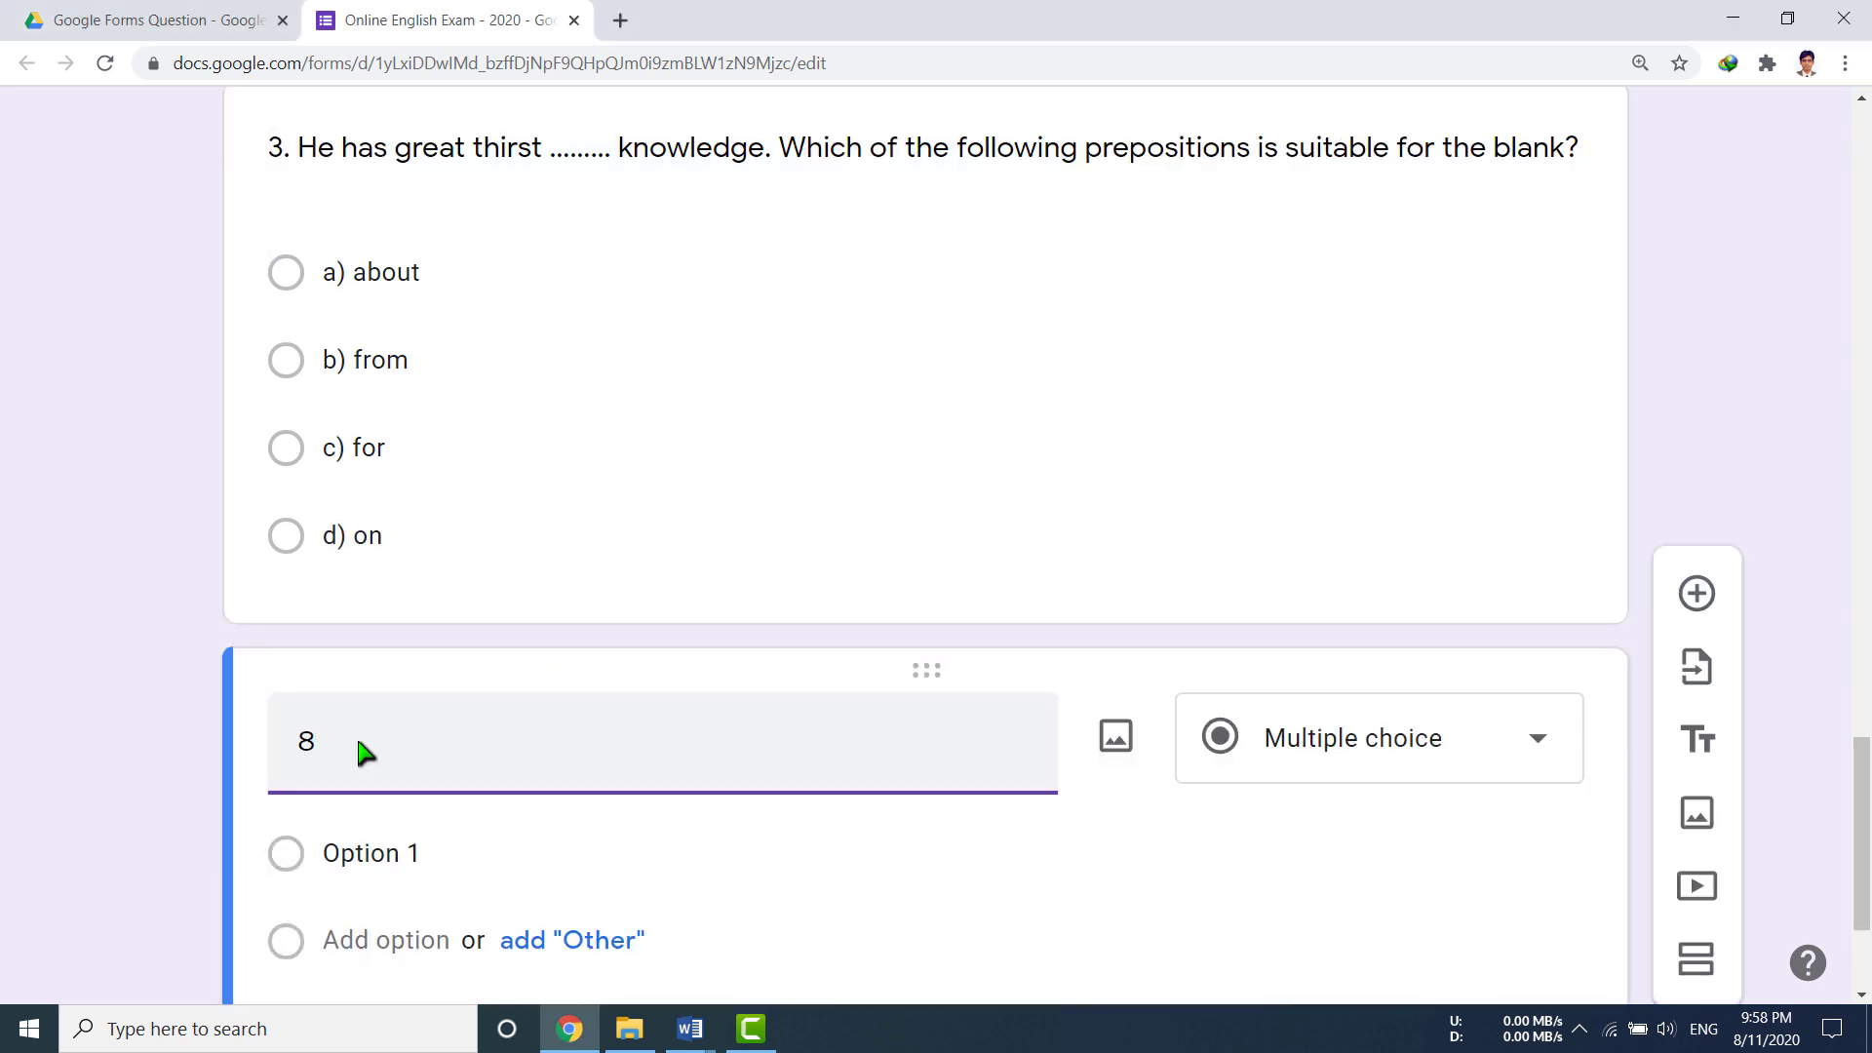
pyautogui.write('. বাংলাদেশের রাজধানীর নাম কী')
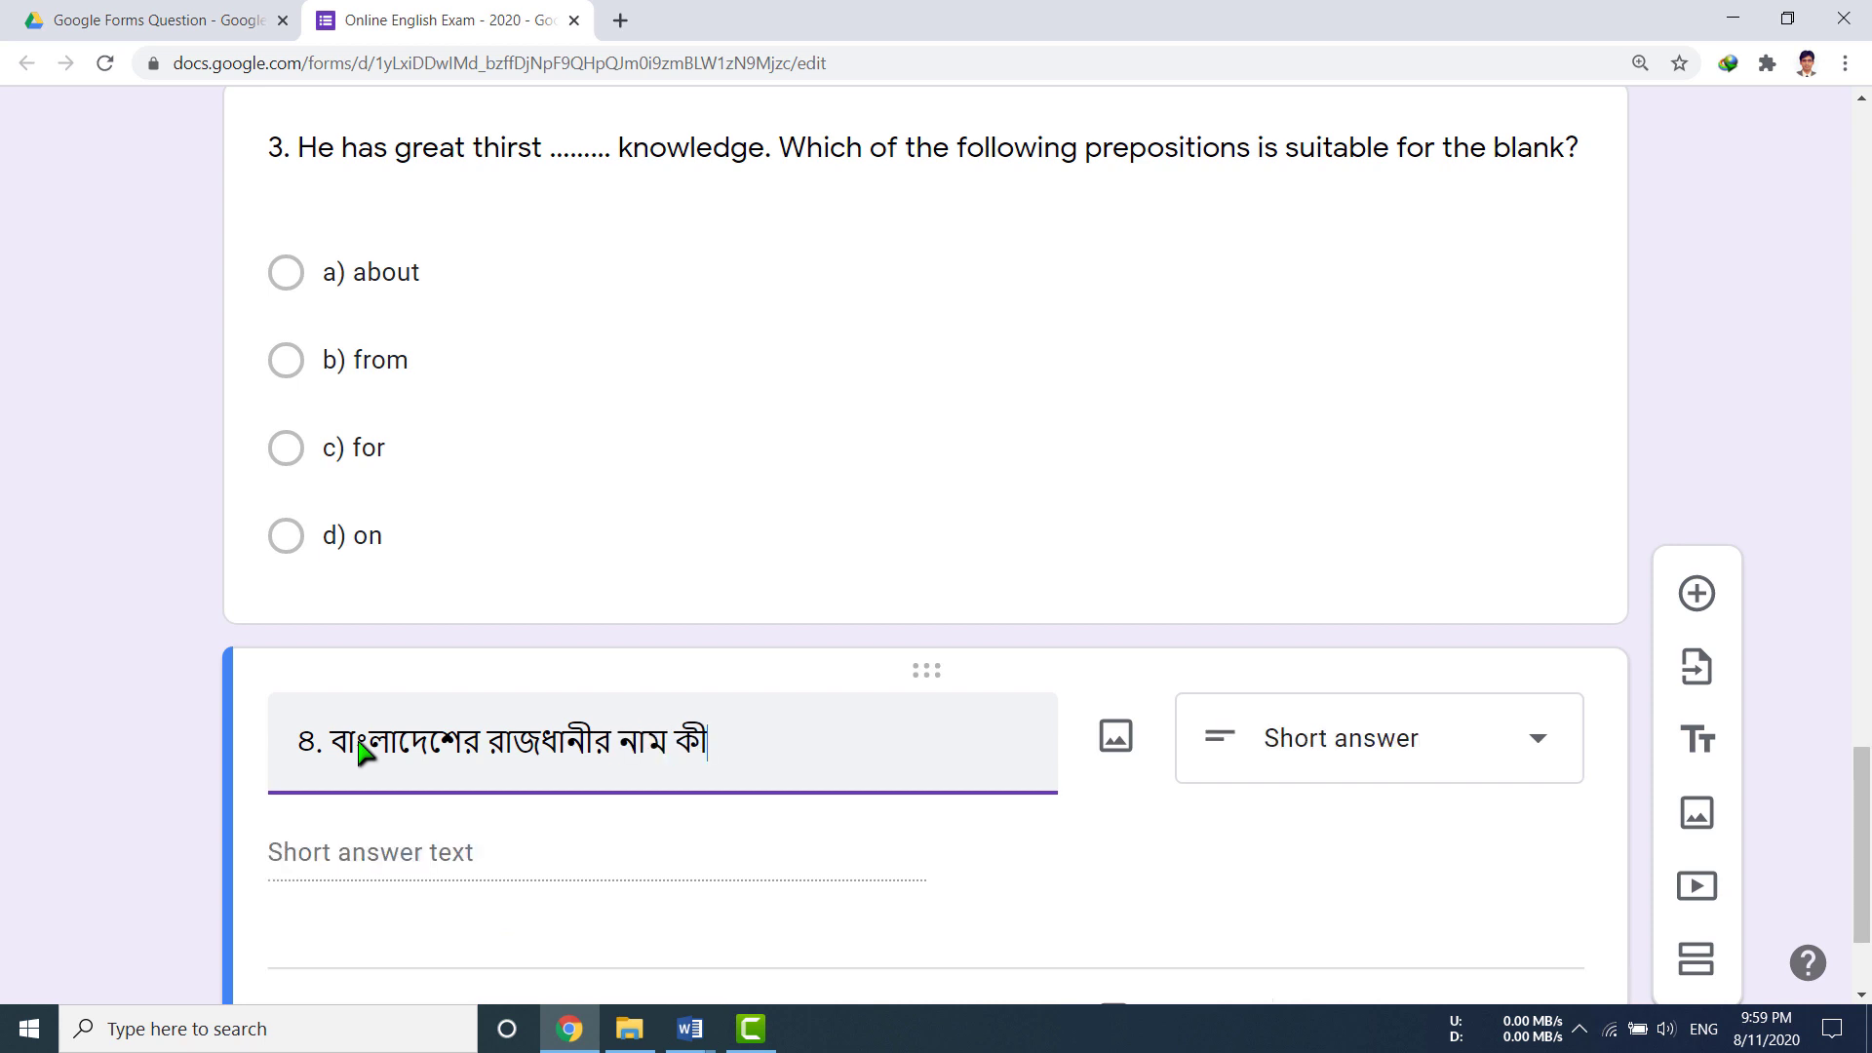
pyautogui.write('?')
pyautogui.scroll(-2, 546, 776)
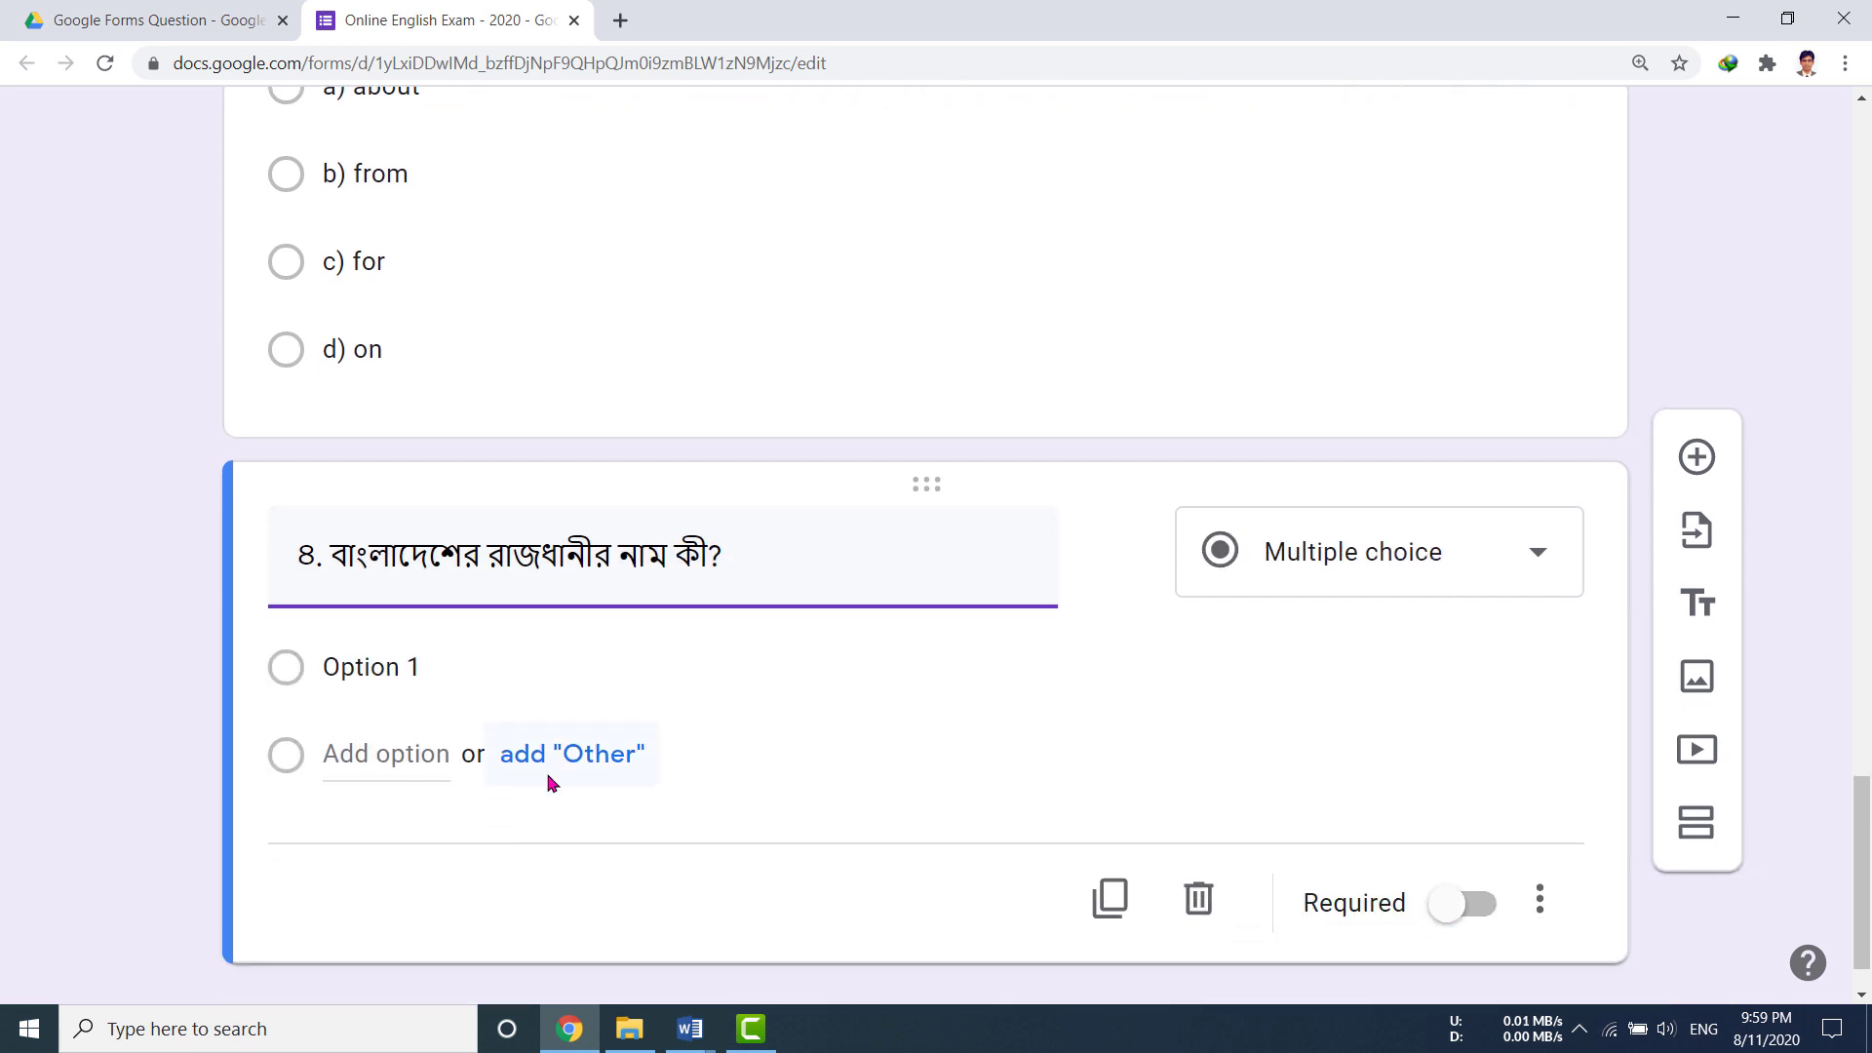
# Step: Enter the options ক) ফরিদপুর, খ) গাজীপুর, গ) মিরপুর and ঘ) ঢাকা
pyautogui.click(413, 587)
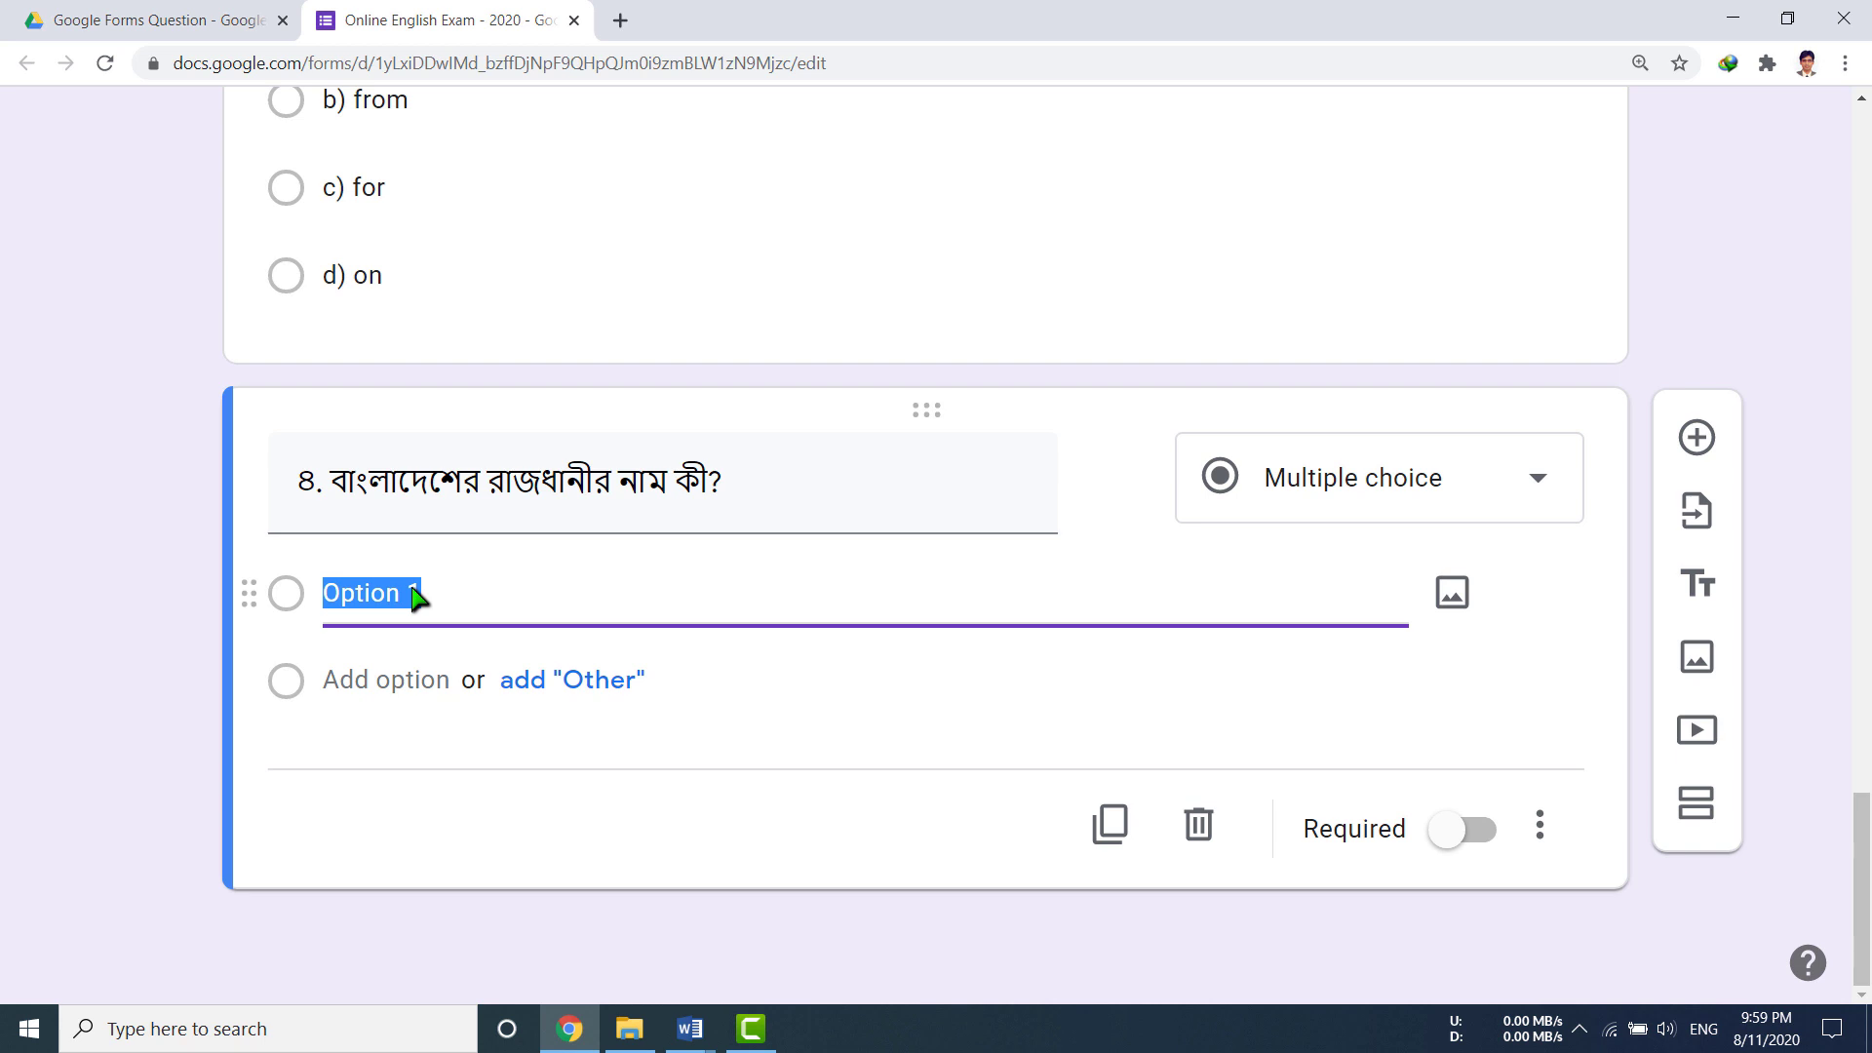
pyautogui.write('ক) ফরিদপুর')
pyautogui.click(397, 682)
pyautogui.write('খ) ')
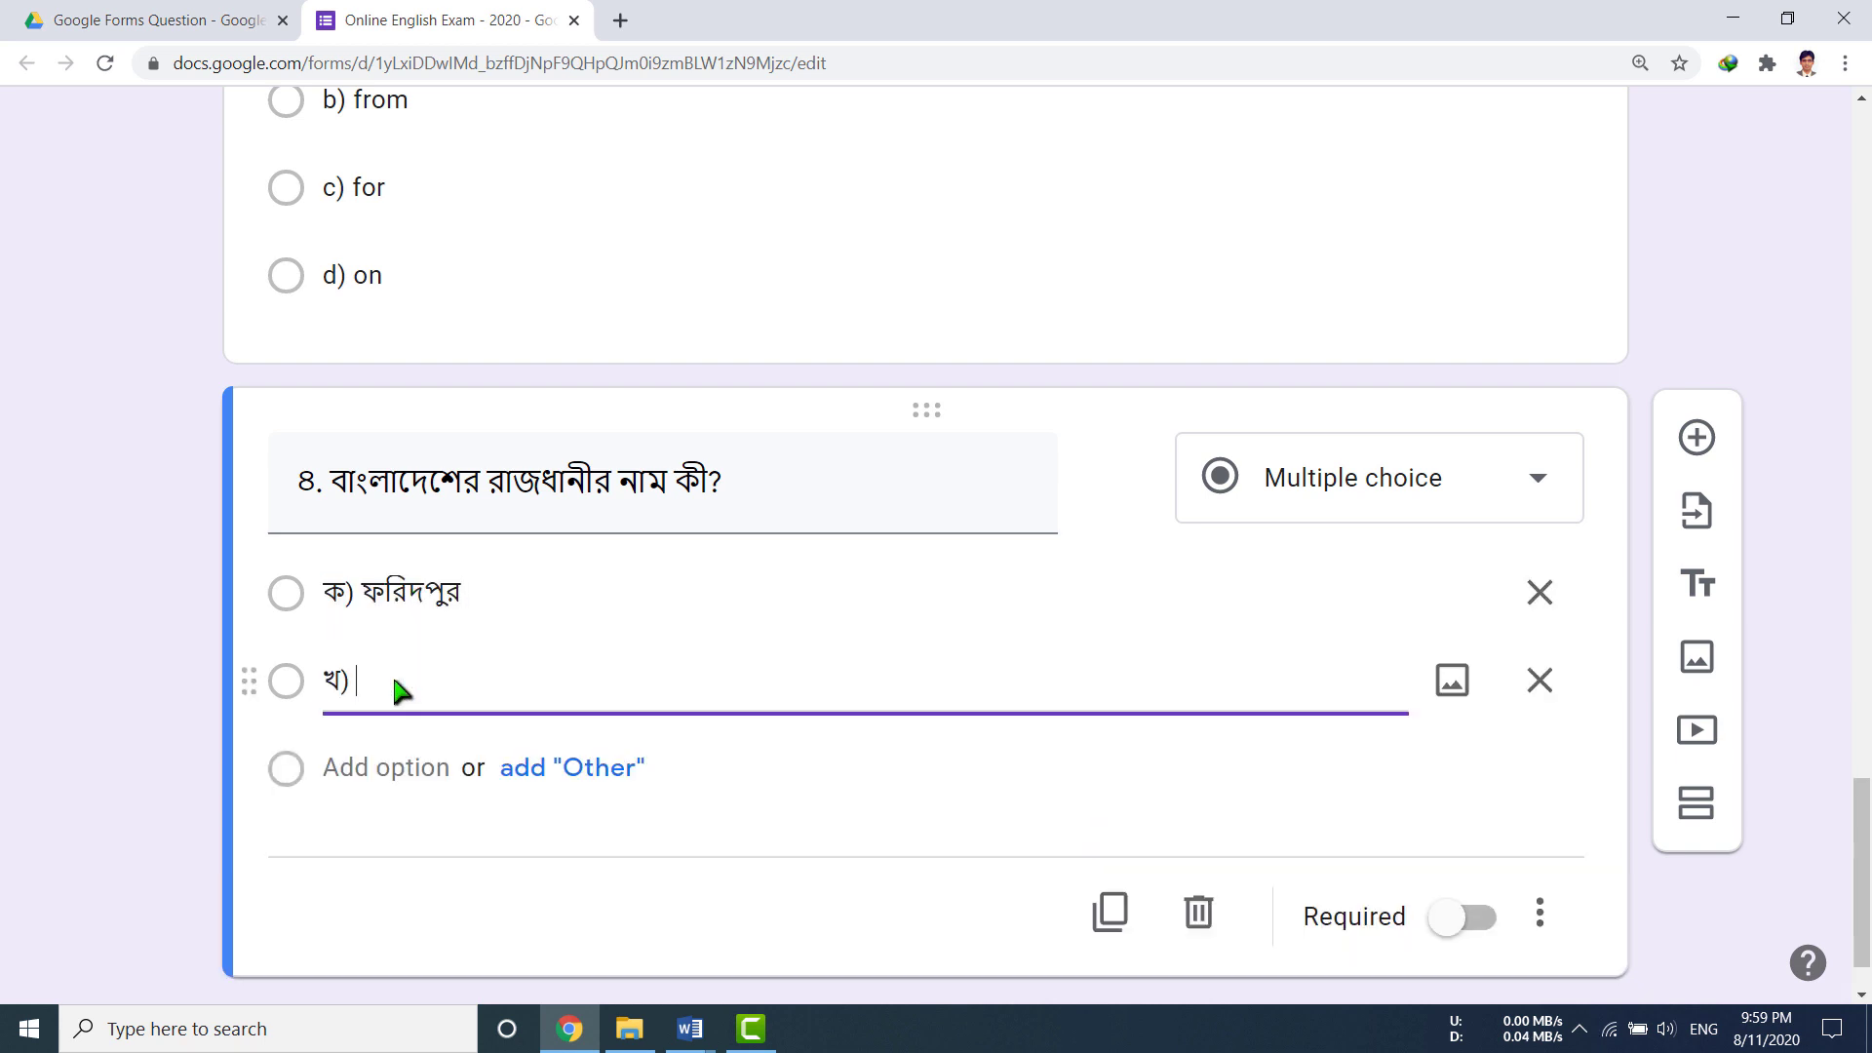
pyautogui.write('গাজীপুর')
pyautogui.click(388, 769)
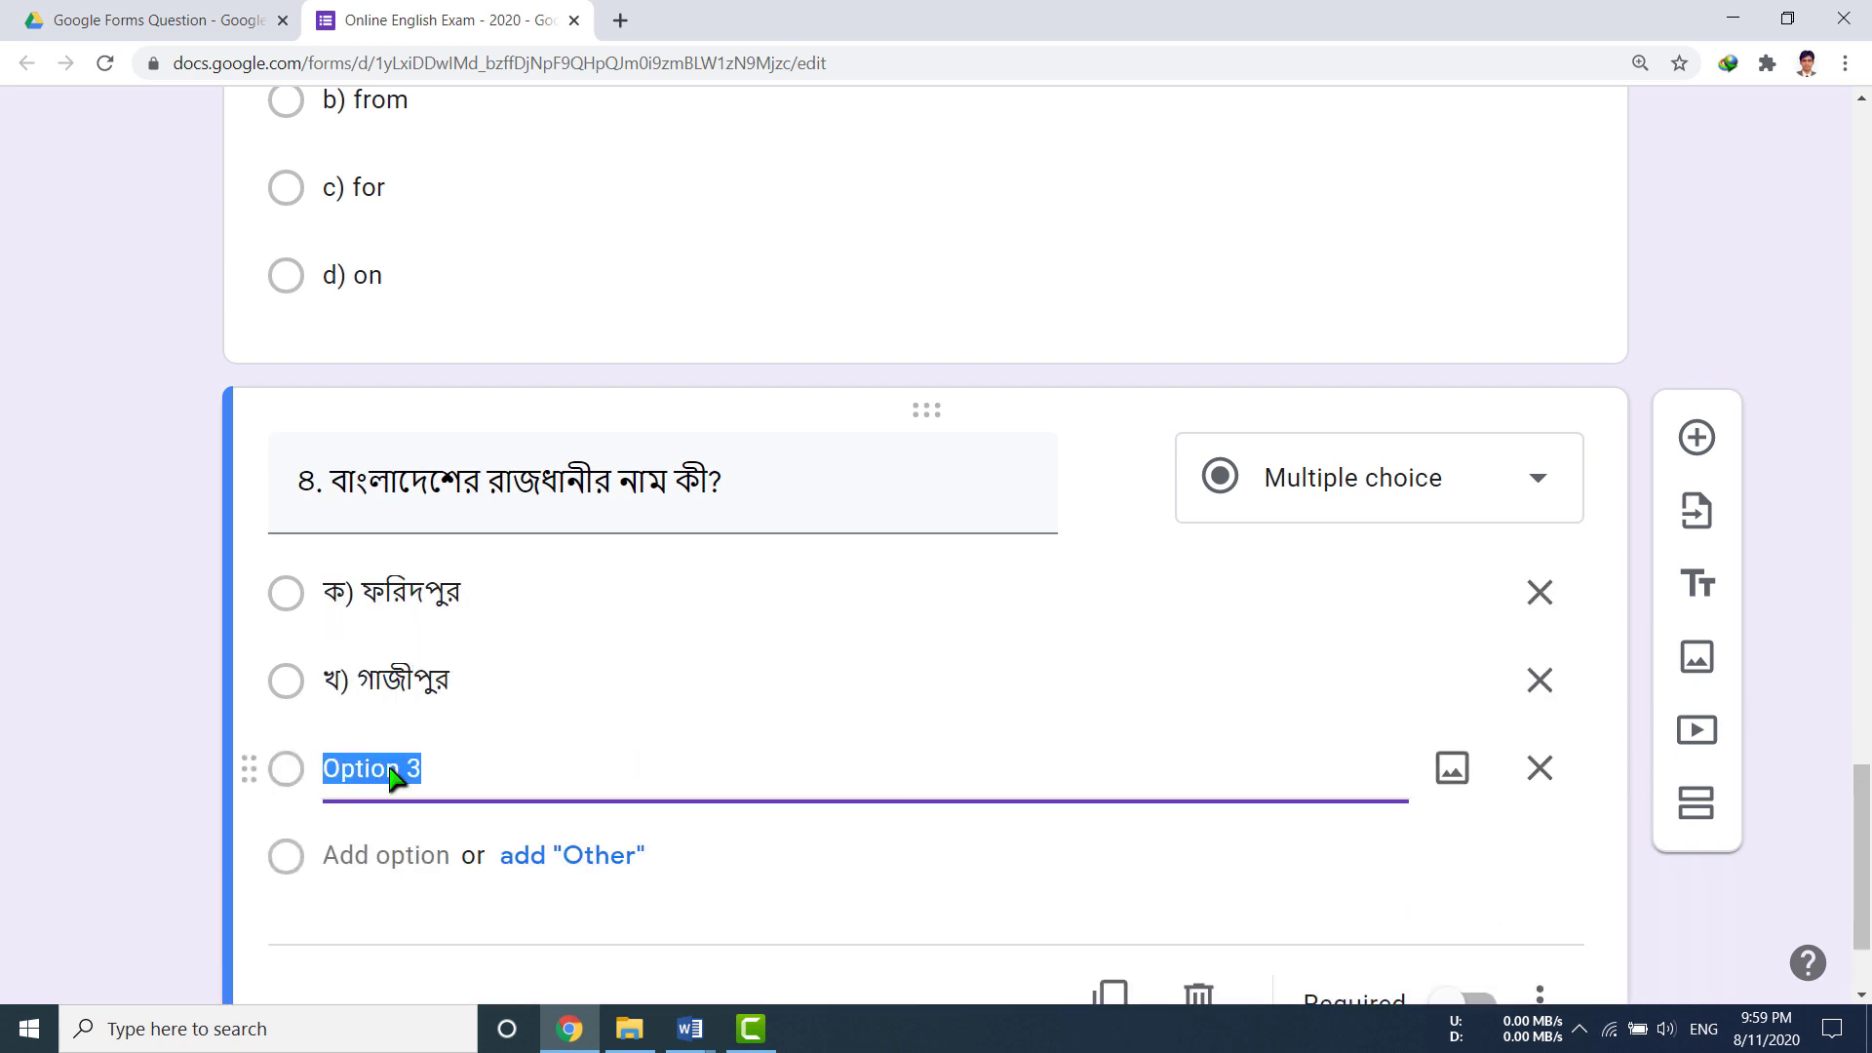
pyautogui.write('গ) মিরপুর')
pyautogui.click(389, 856)
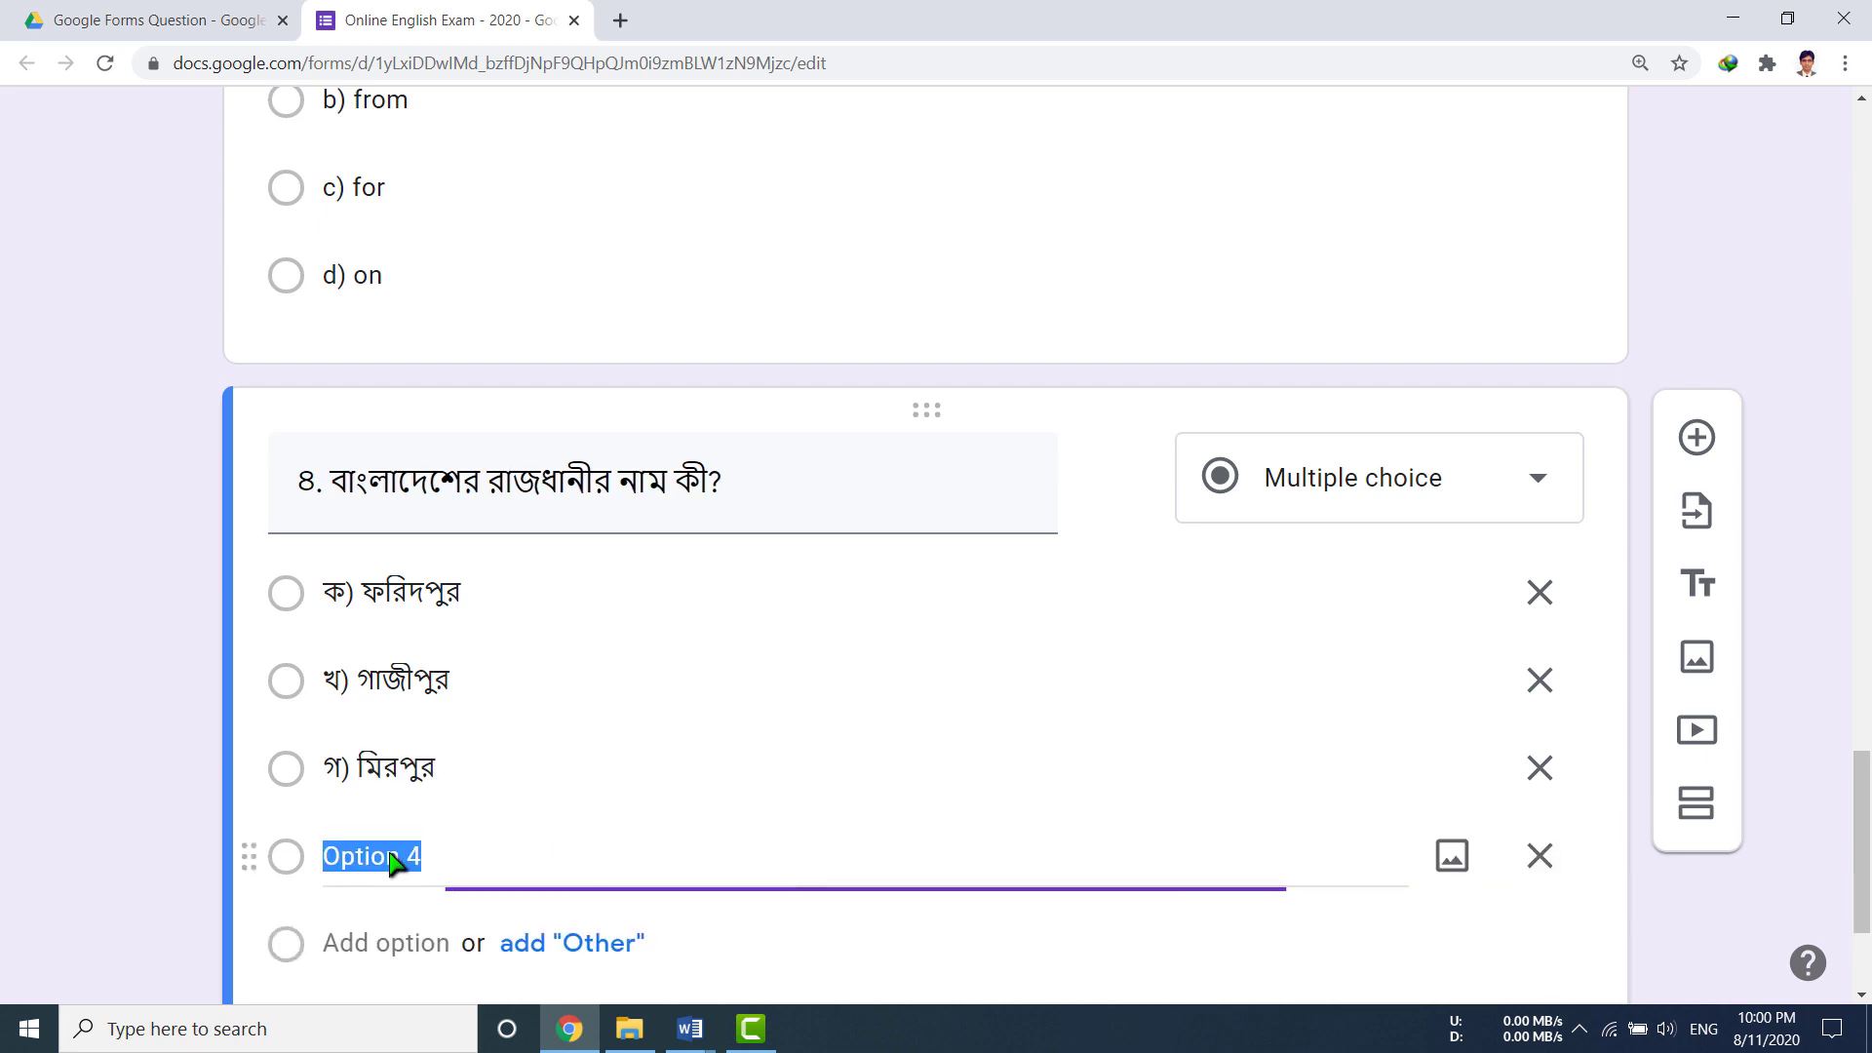
pyautogui.write('ঘ) ঢাকা')
pyautogui.scroll(-3, 589, 869)
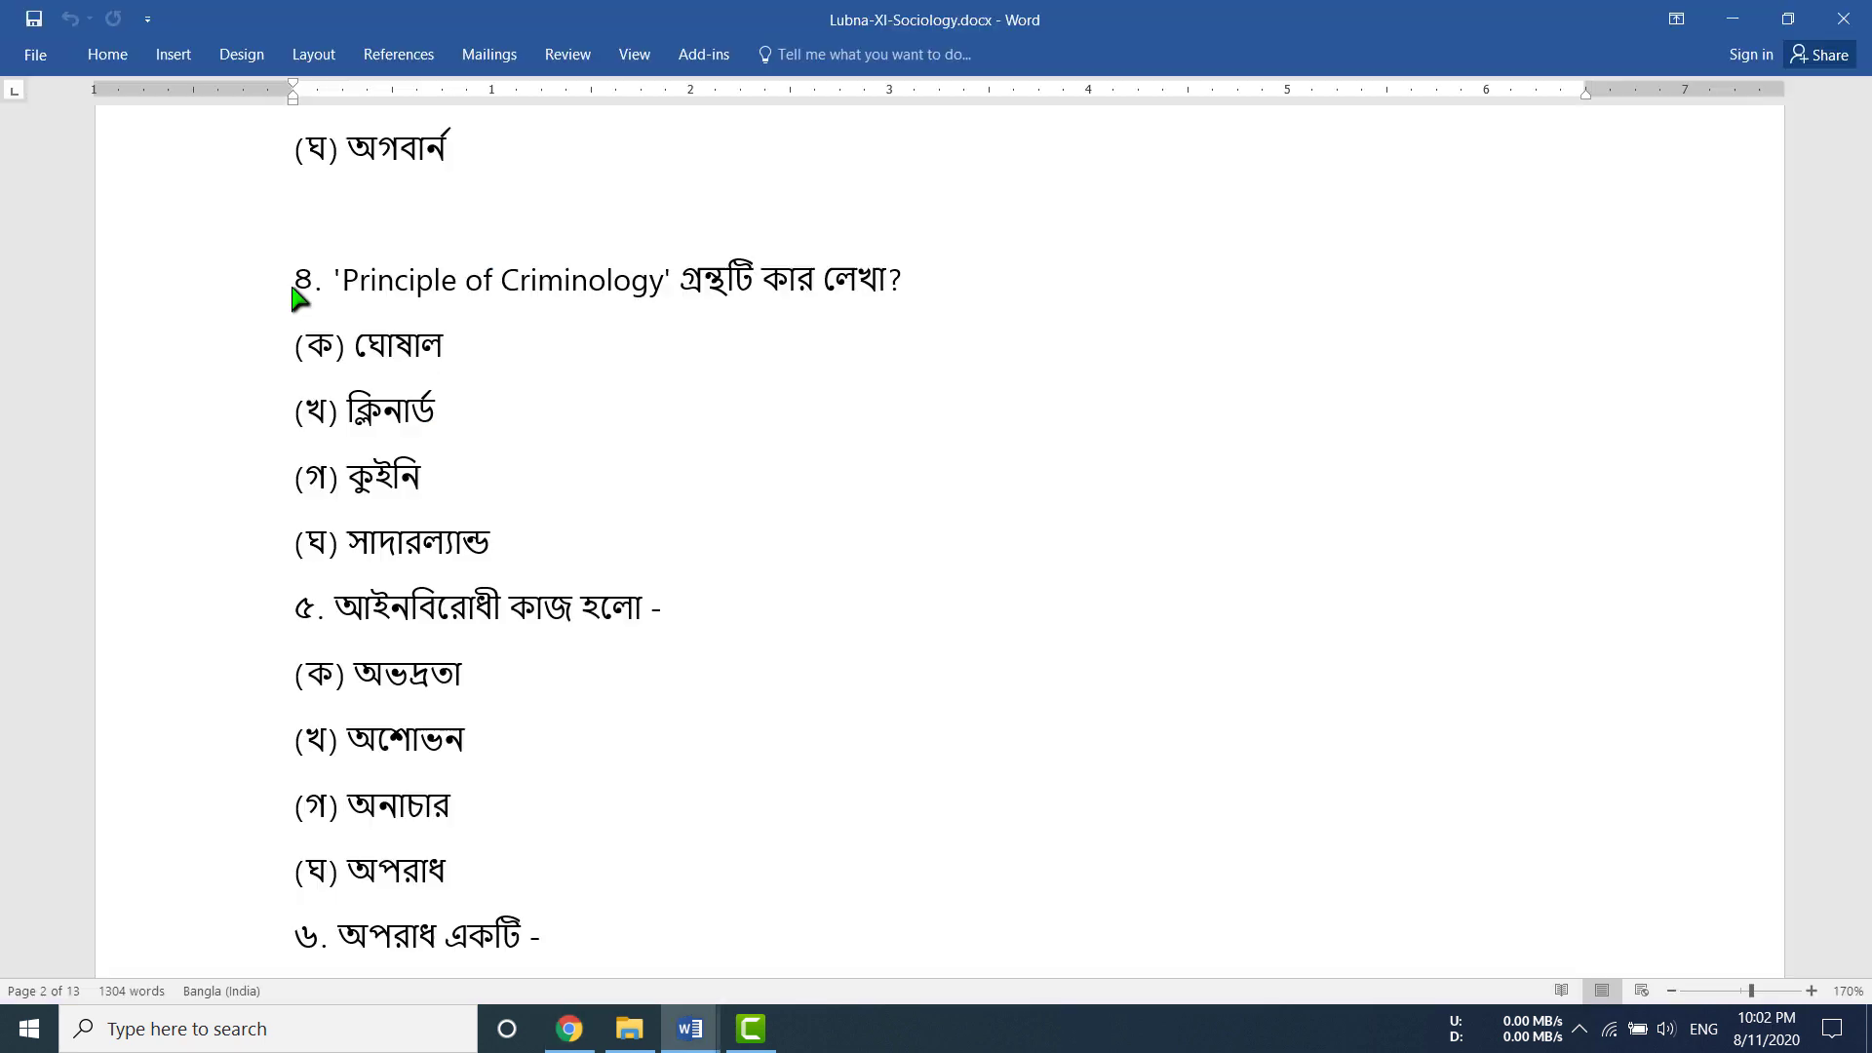
# Step: Add a question with the pasted title 'Principle of Criminology' গ্রন্থটি কার লেখা?, renumbered to ৫
pyautogui.moveTo(295, 285); pyautogui.dragTo(913, 292)
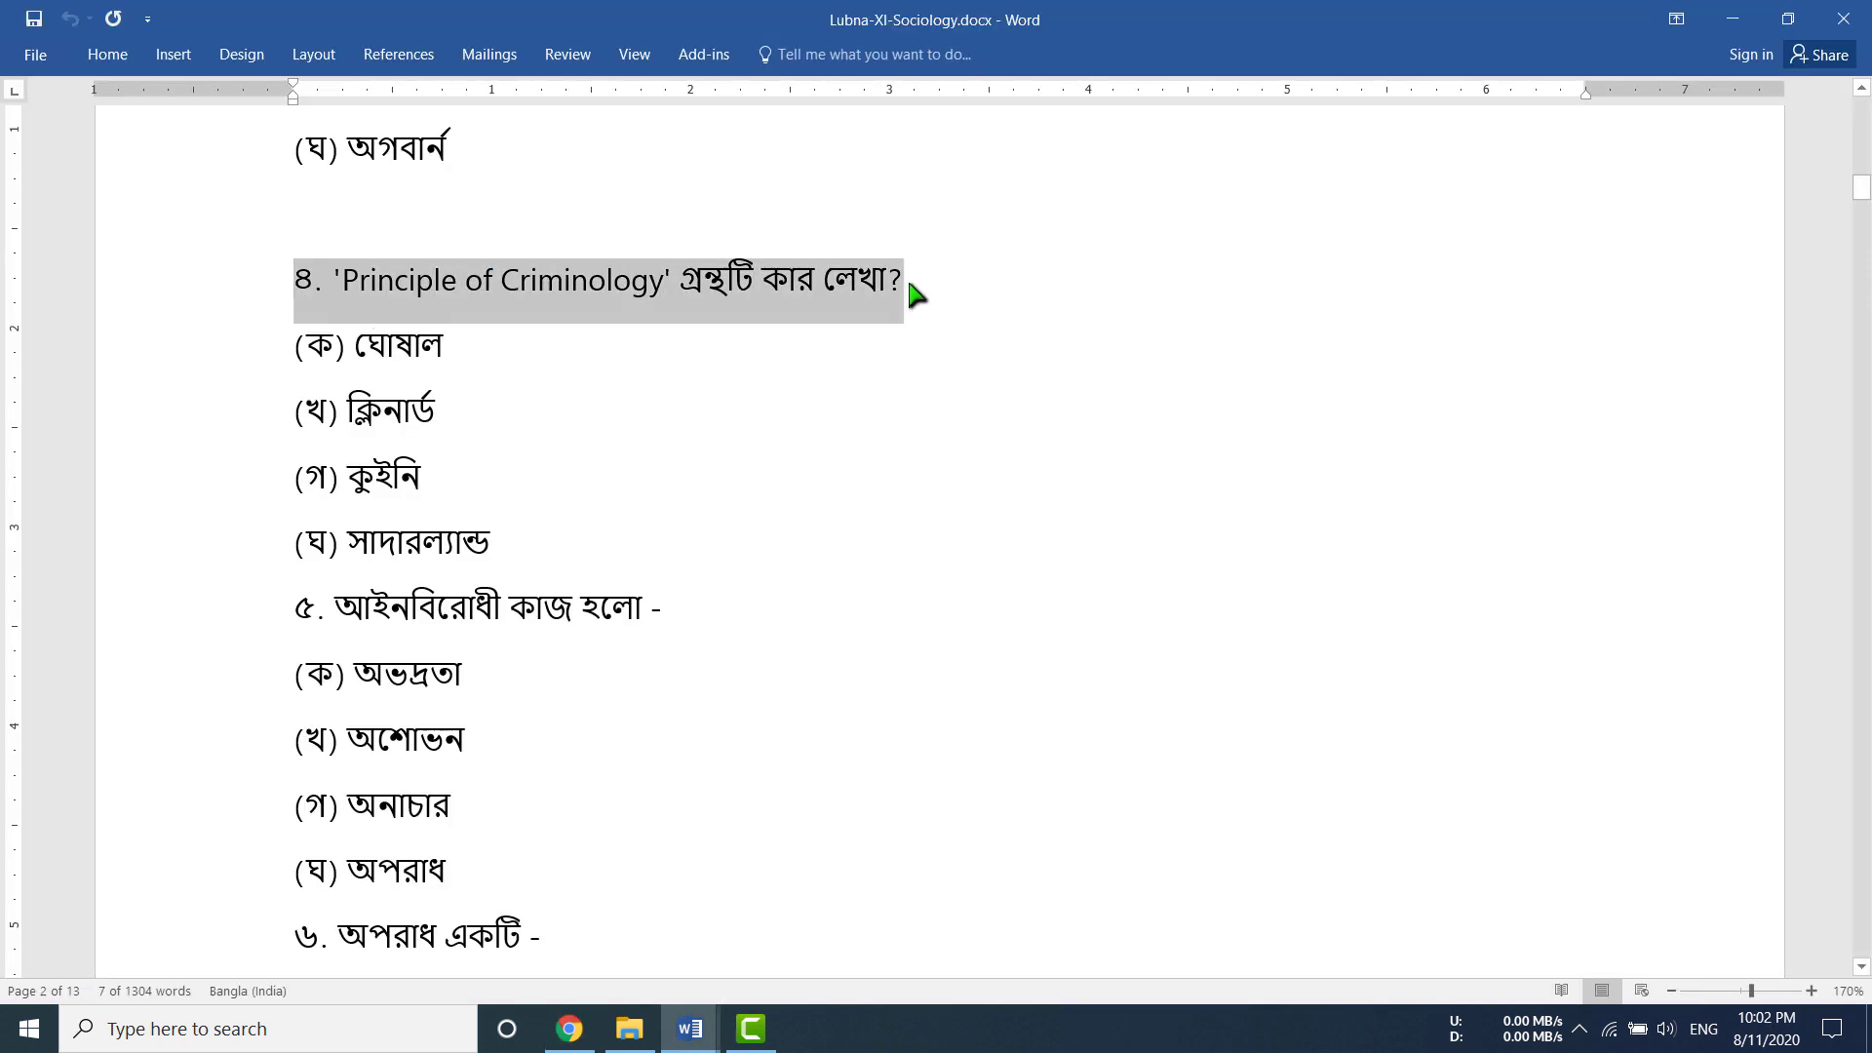
pyautogui.click(569, 1029)
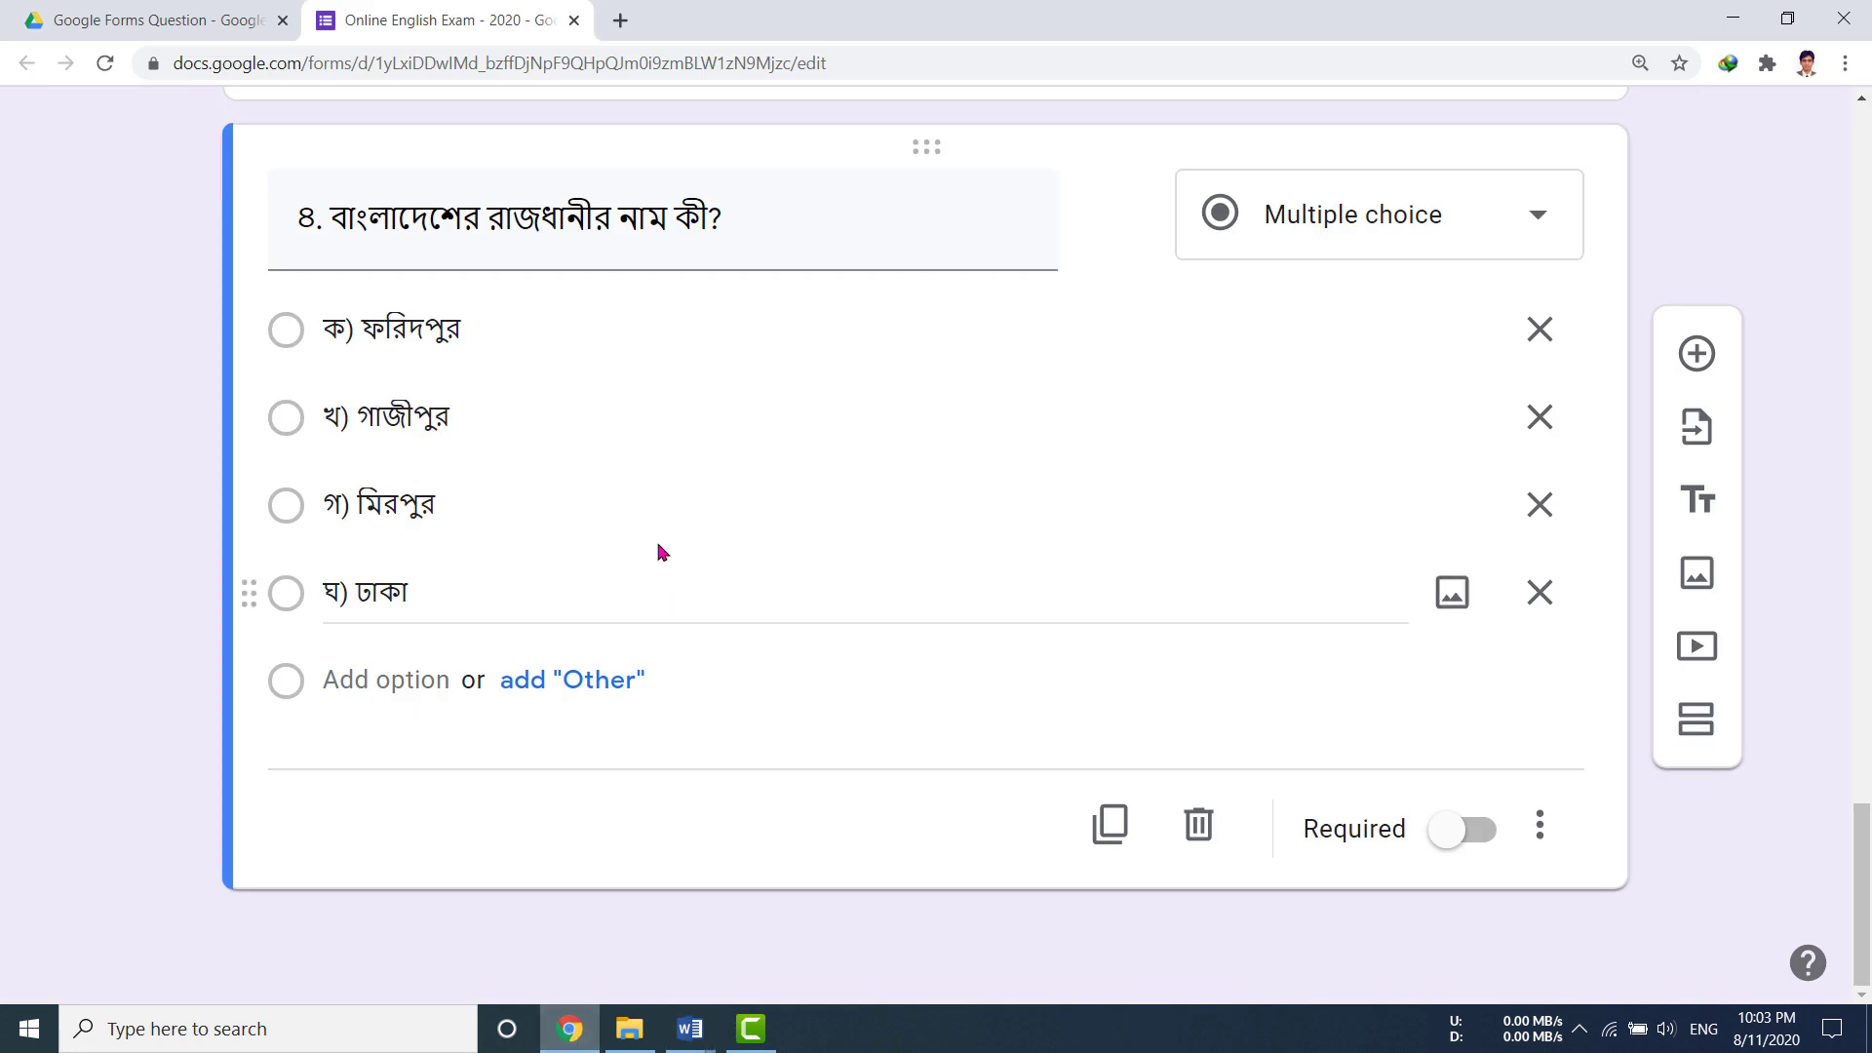
pyautogui.click(1697, 360)
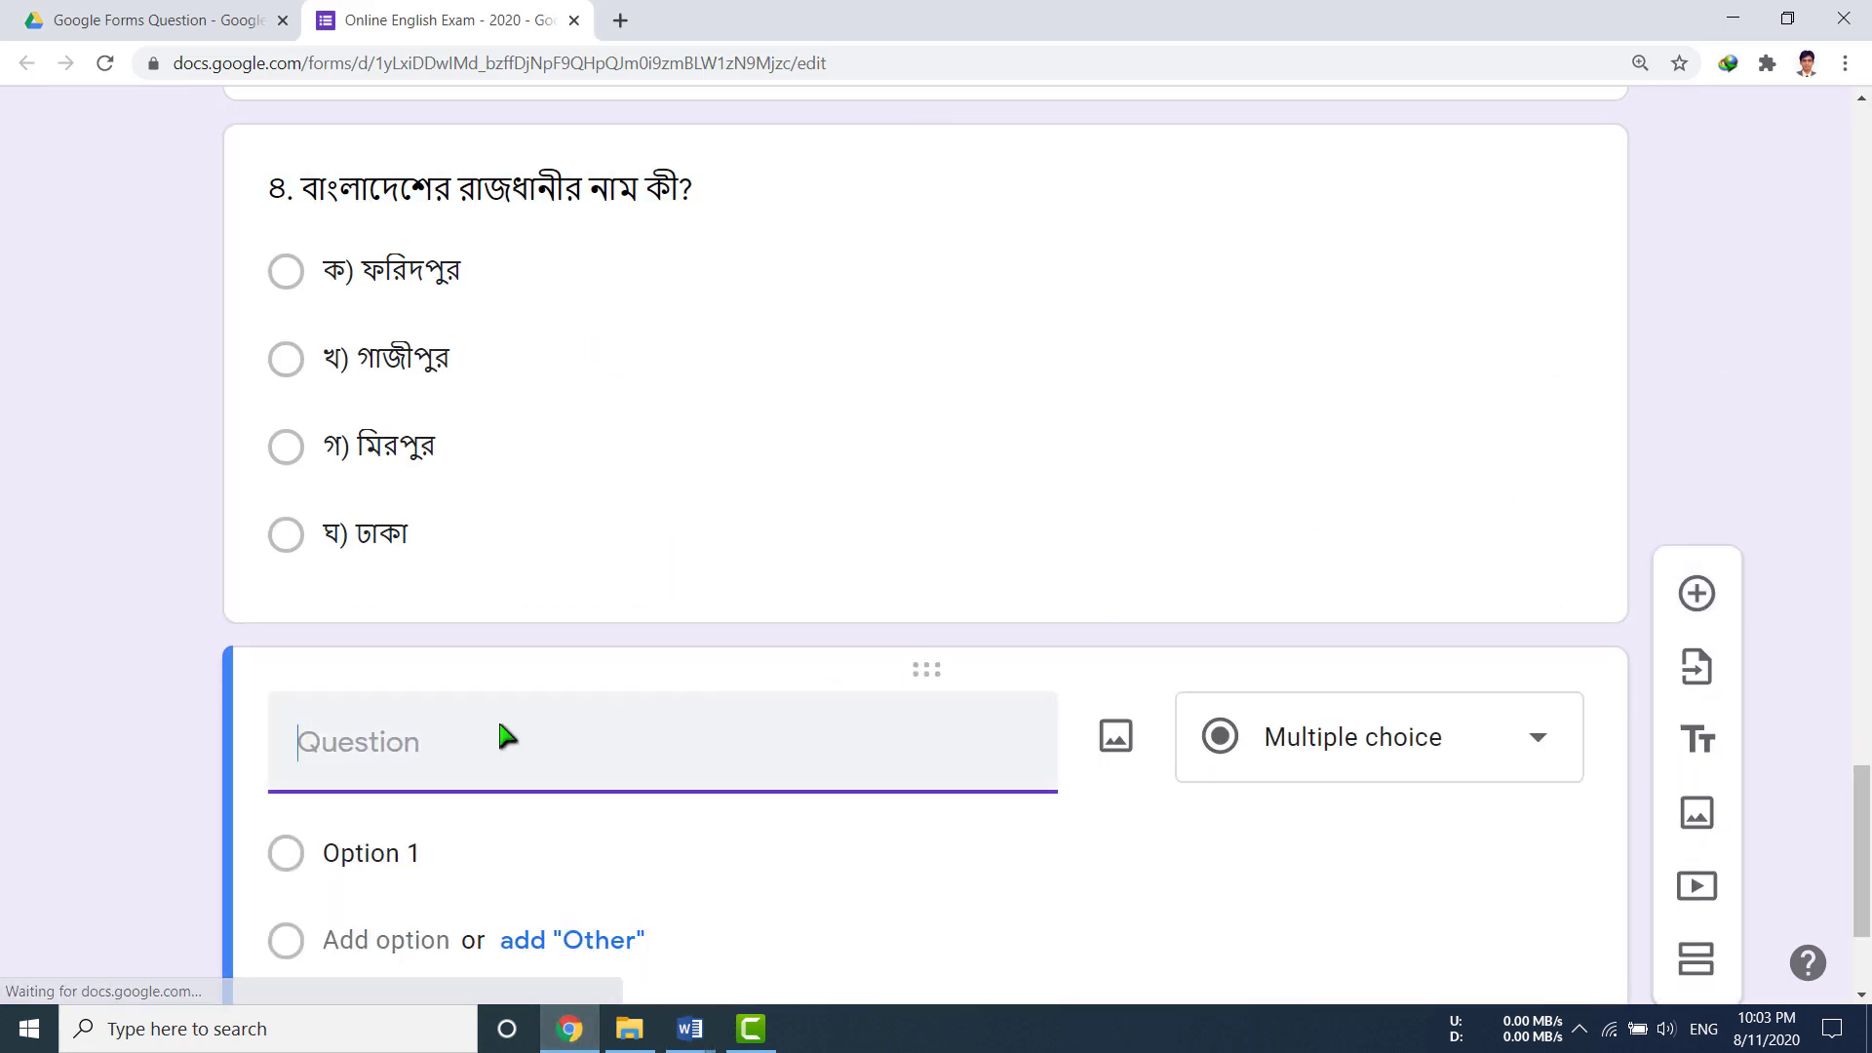
pyautogui.write("8. 'Principle of Criminology' গ্রন্থটি কার লেখা?")
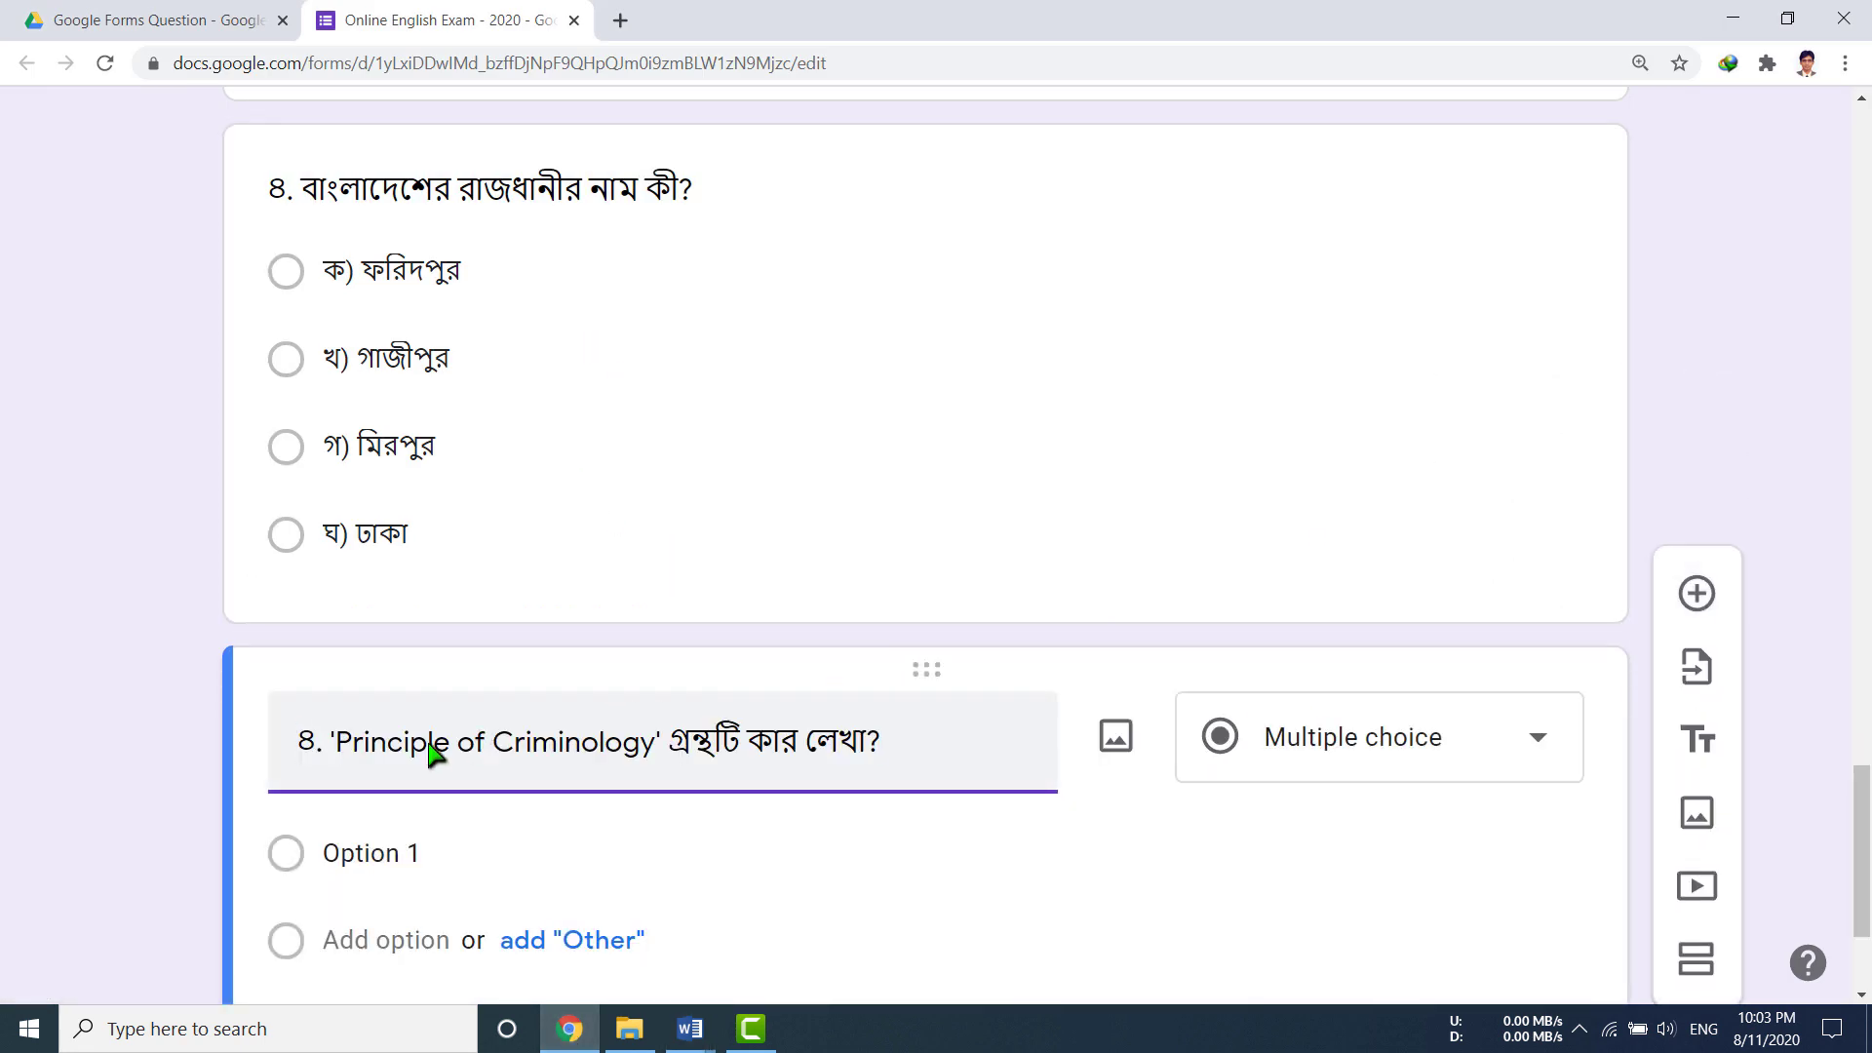
pyautogui.doubleClick(304, 742)
pyautogui.write('৫')
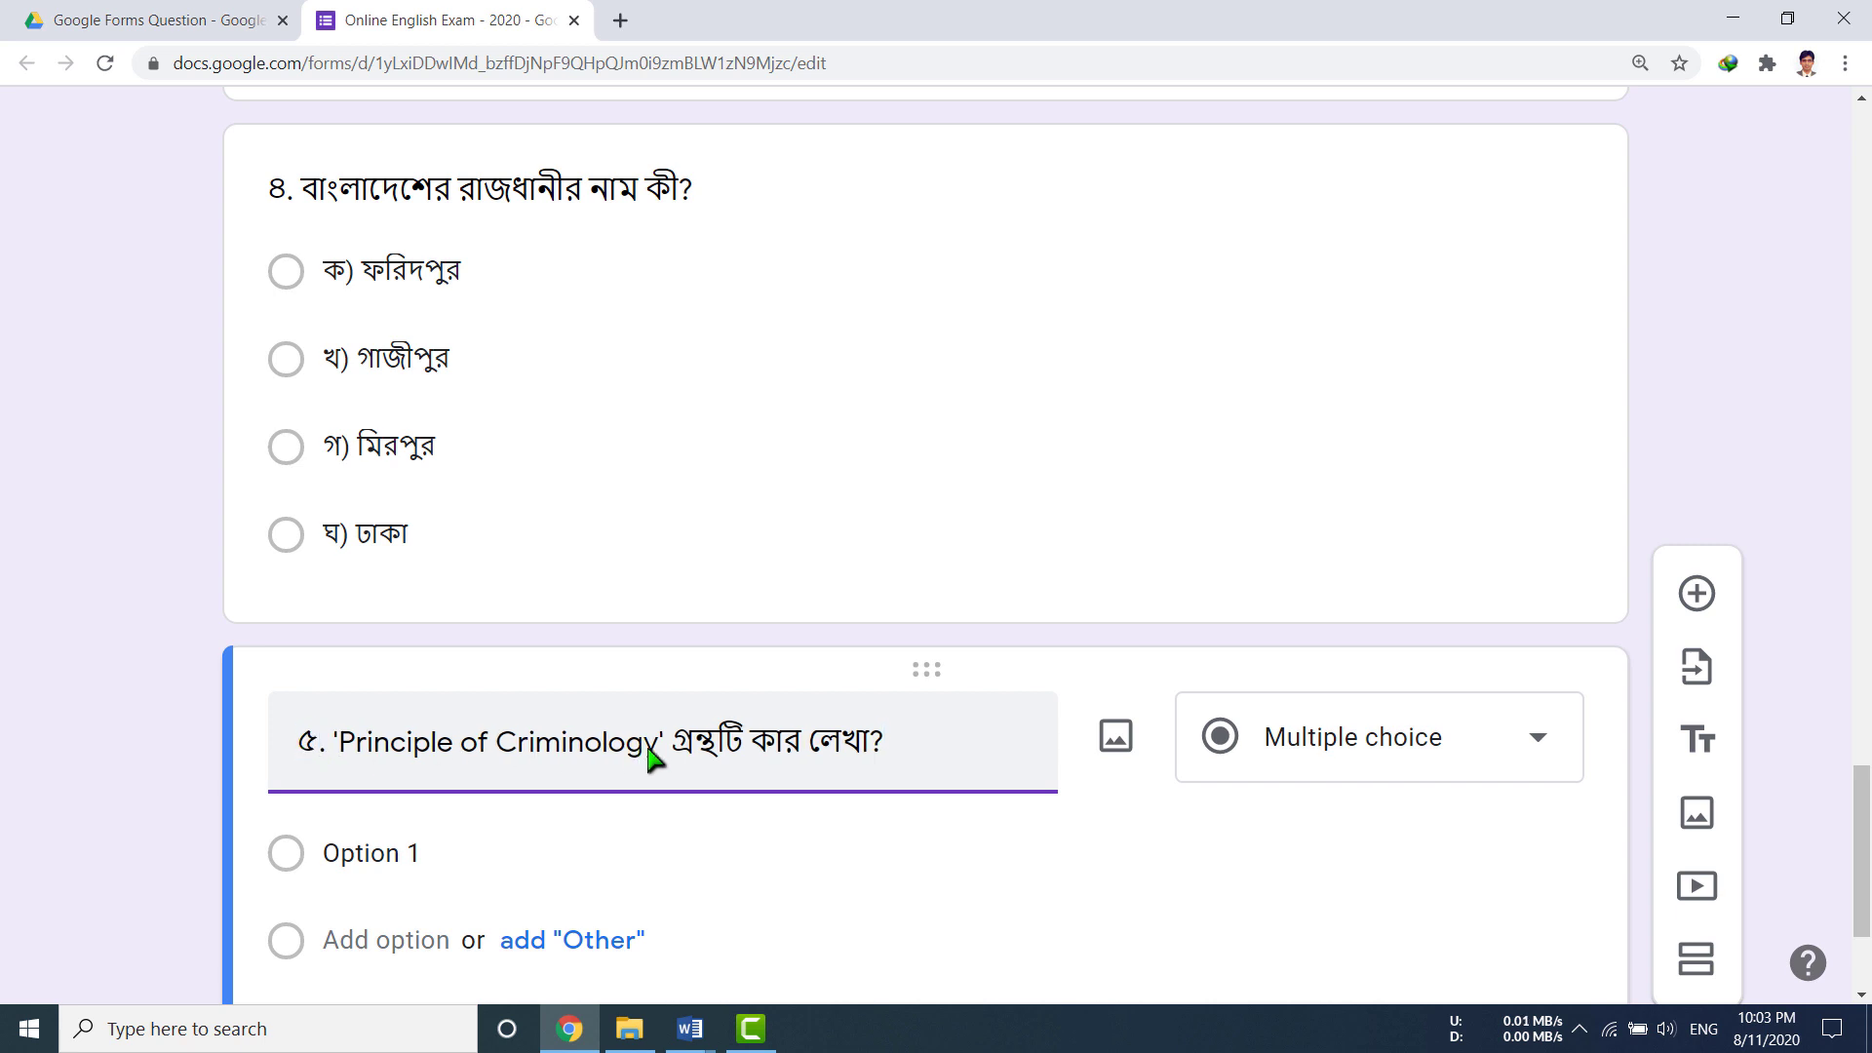
pyautogui.scroll(-3, 651, 755)
# Step: Paste options (ক) ঘোষাল, ক্লিনার্ড, কুইনি, (ঘ) সাদারল্যান্ড from Word, then add a blank question
pyautogui.click(400, 597)
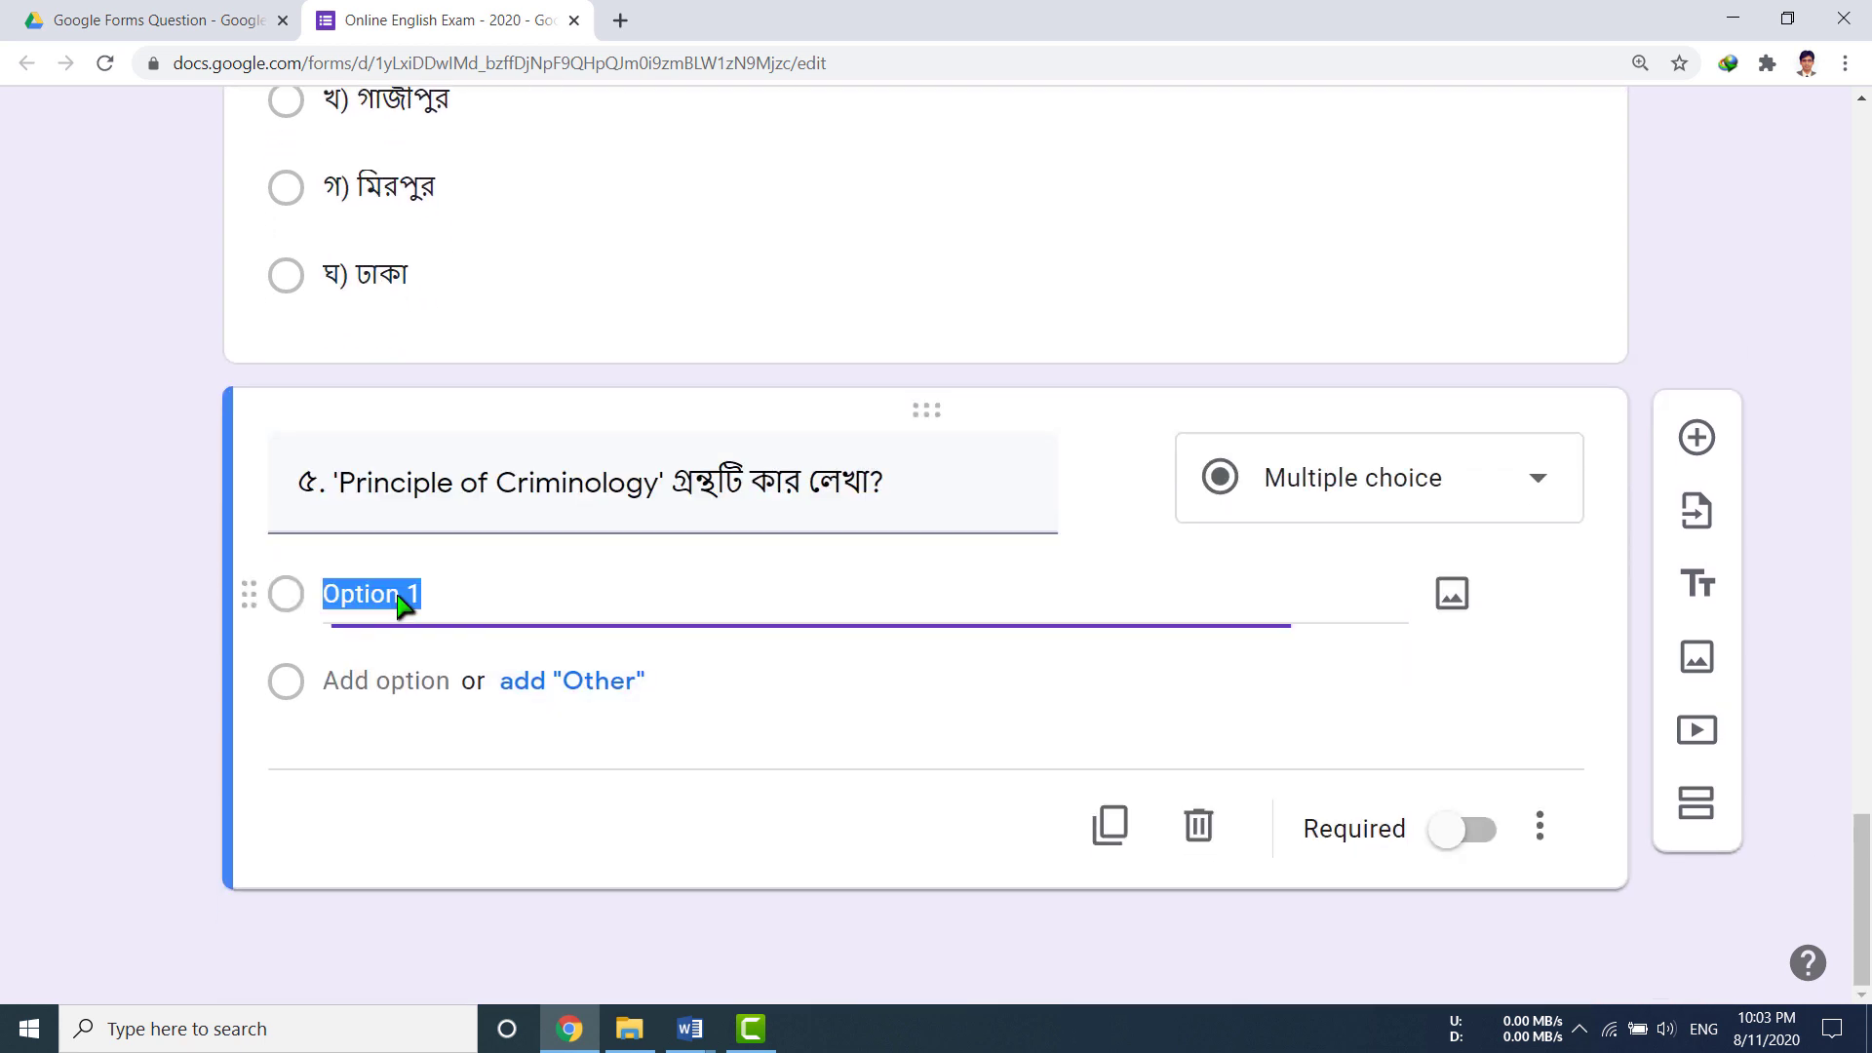
pyautogui.click(689, 1029)
pyautogui.click(689, 921)
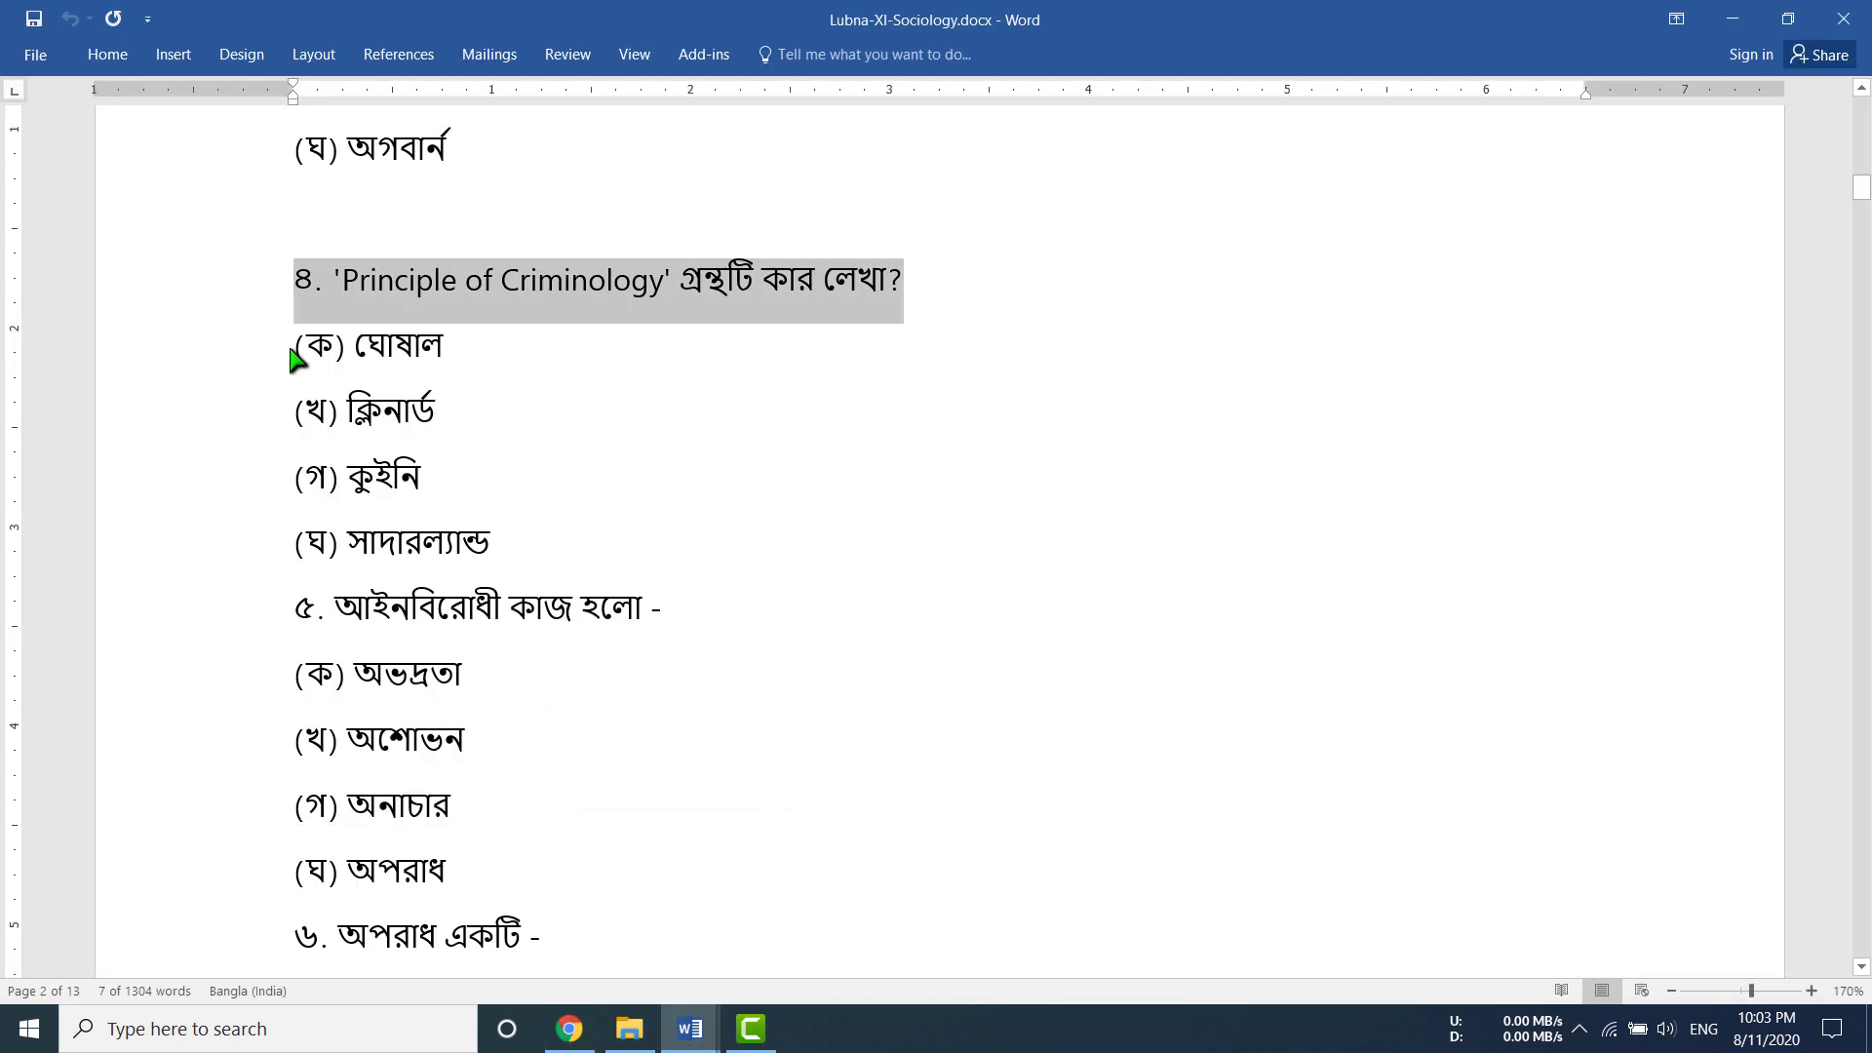
pyautogui.moveTo(294, 356); pyautogui.dragTo(514, 548)
pyautogui.hotkey('ctrl', 'c')
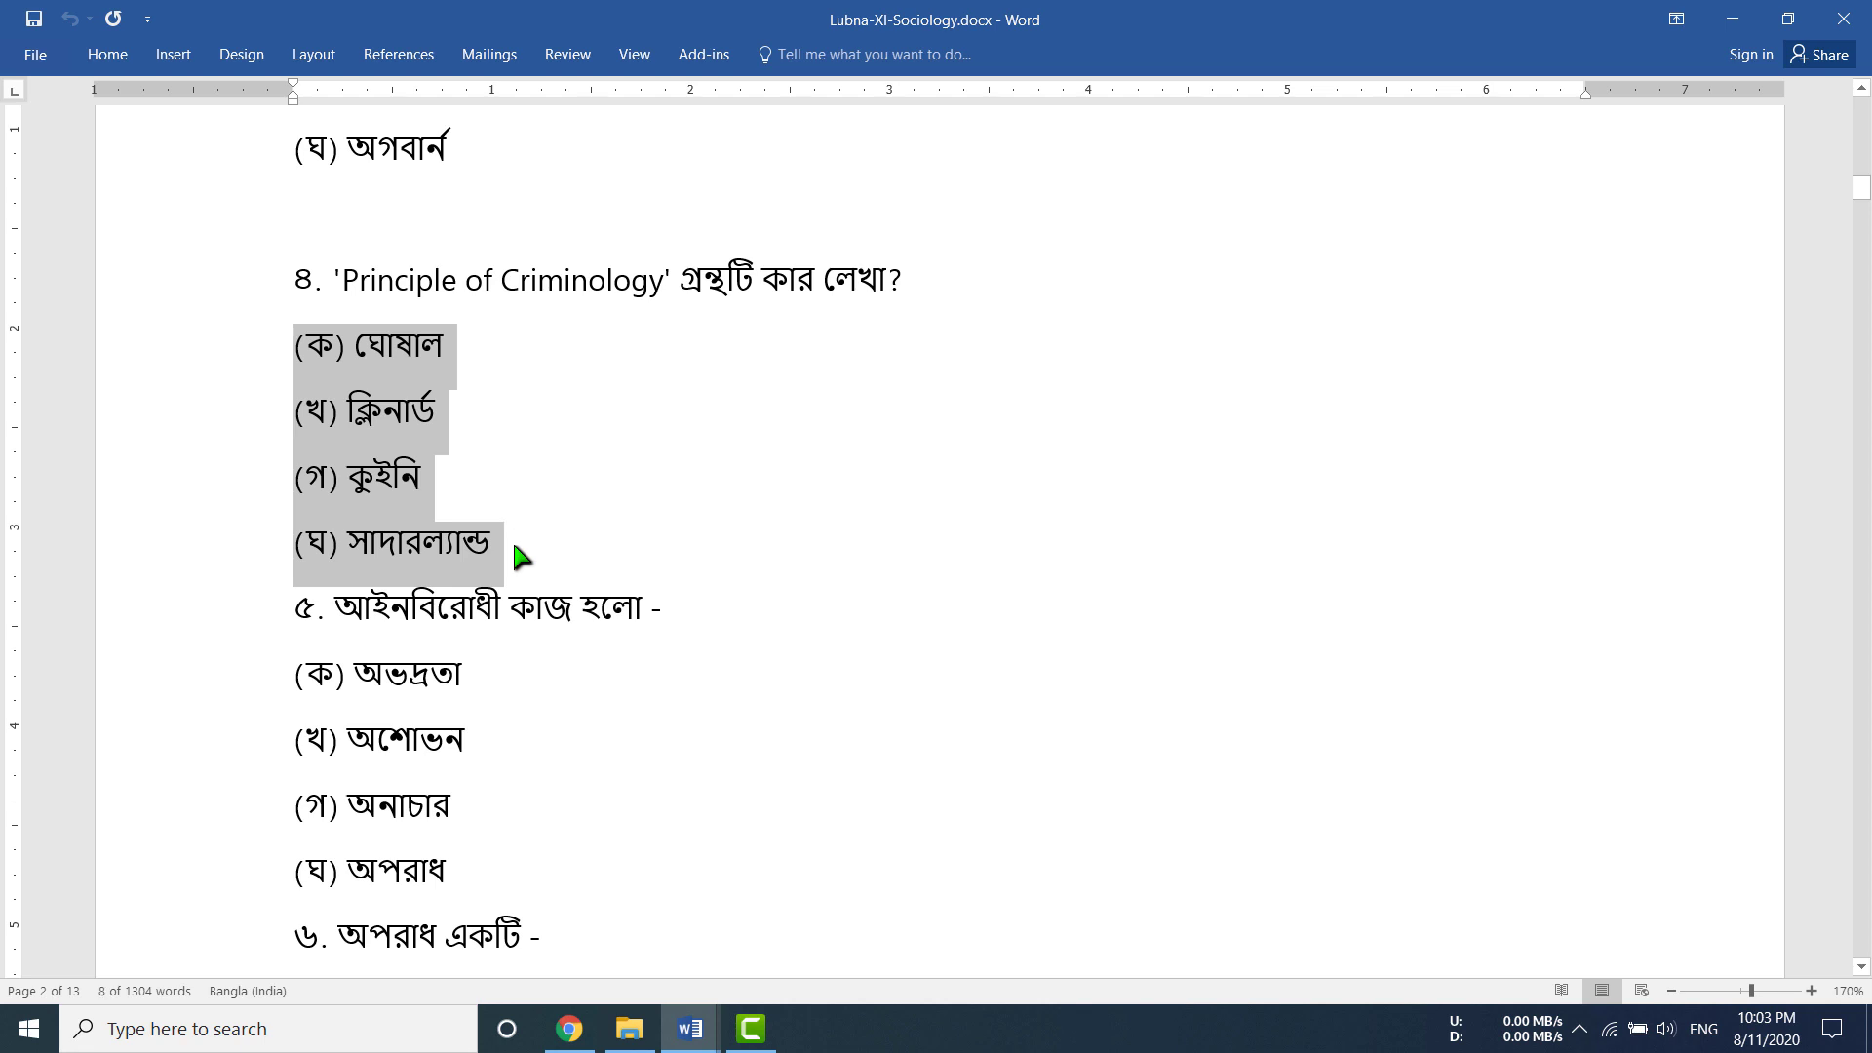
pyautogui.click(569, 1029)
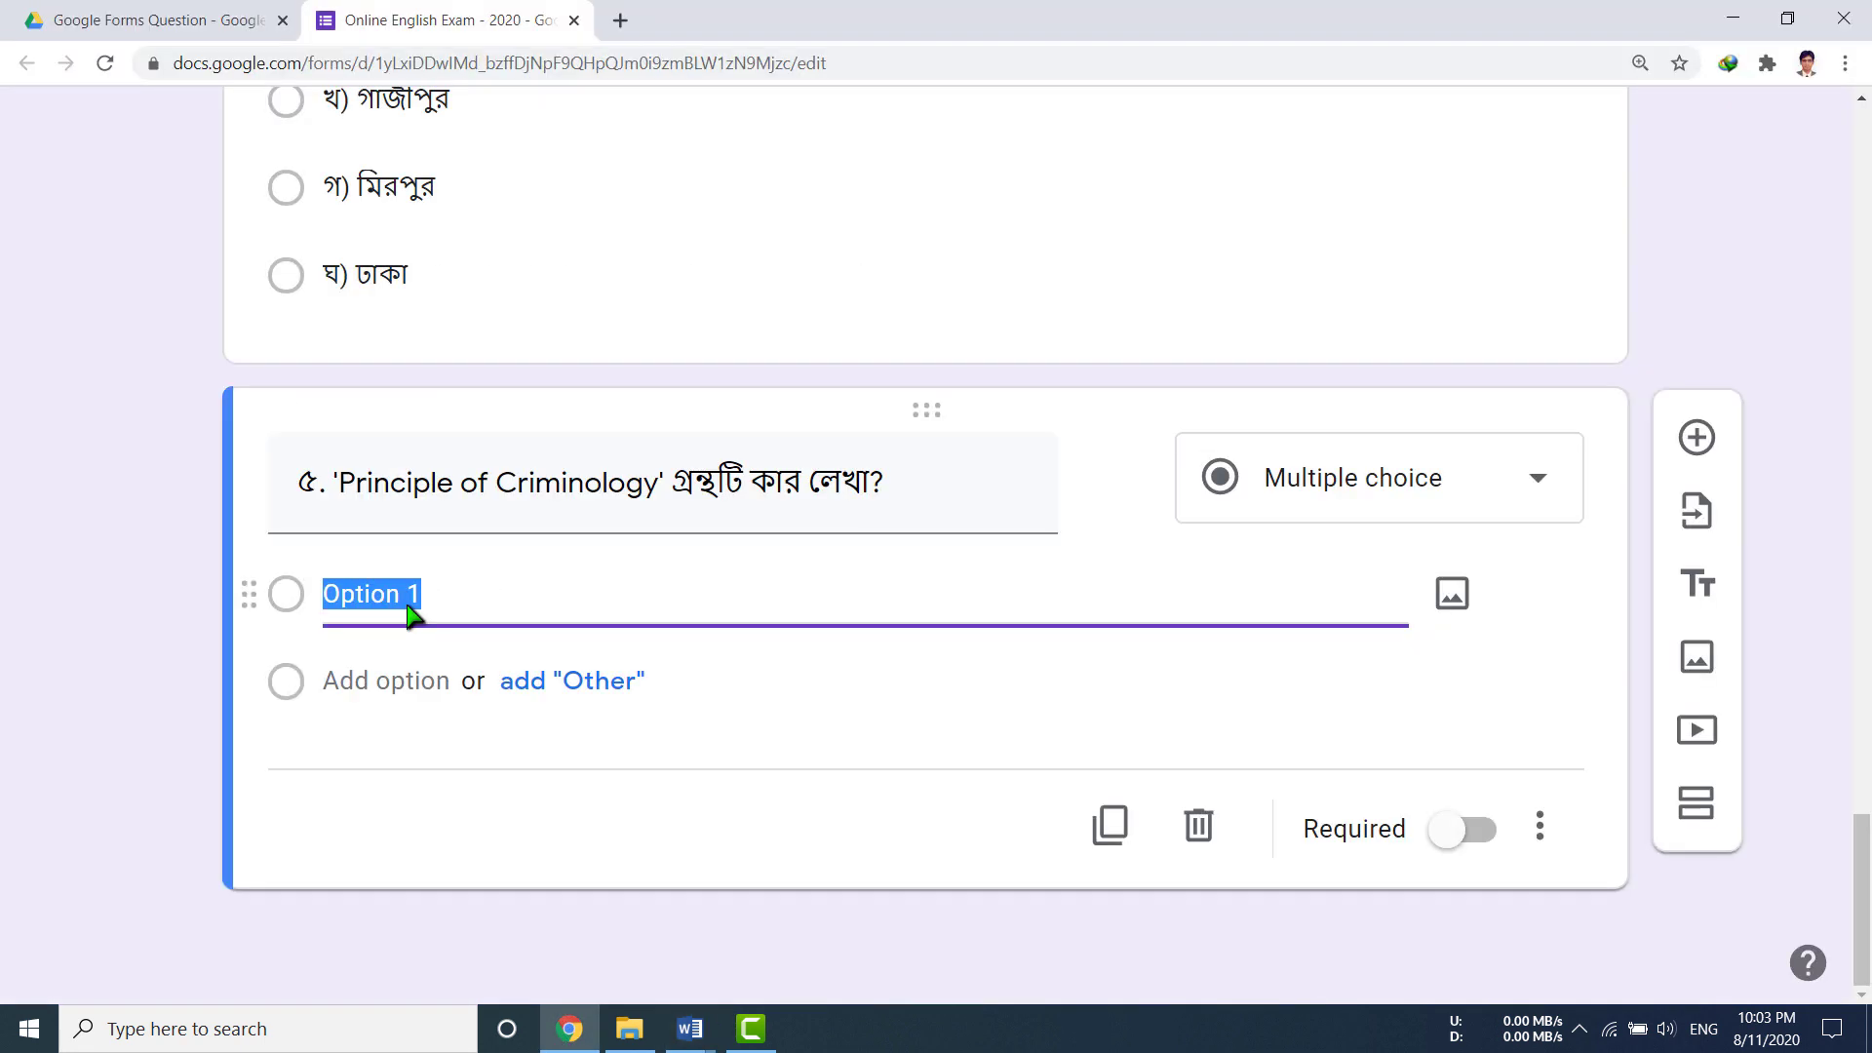
pyautogui.hotkey('ctrl', 'v')
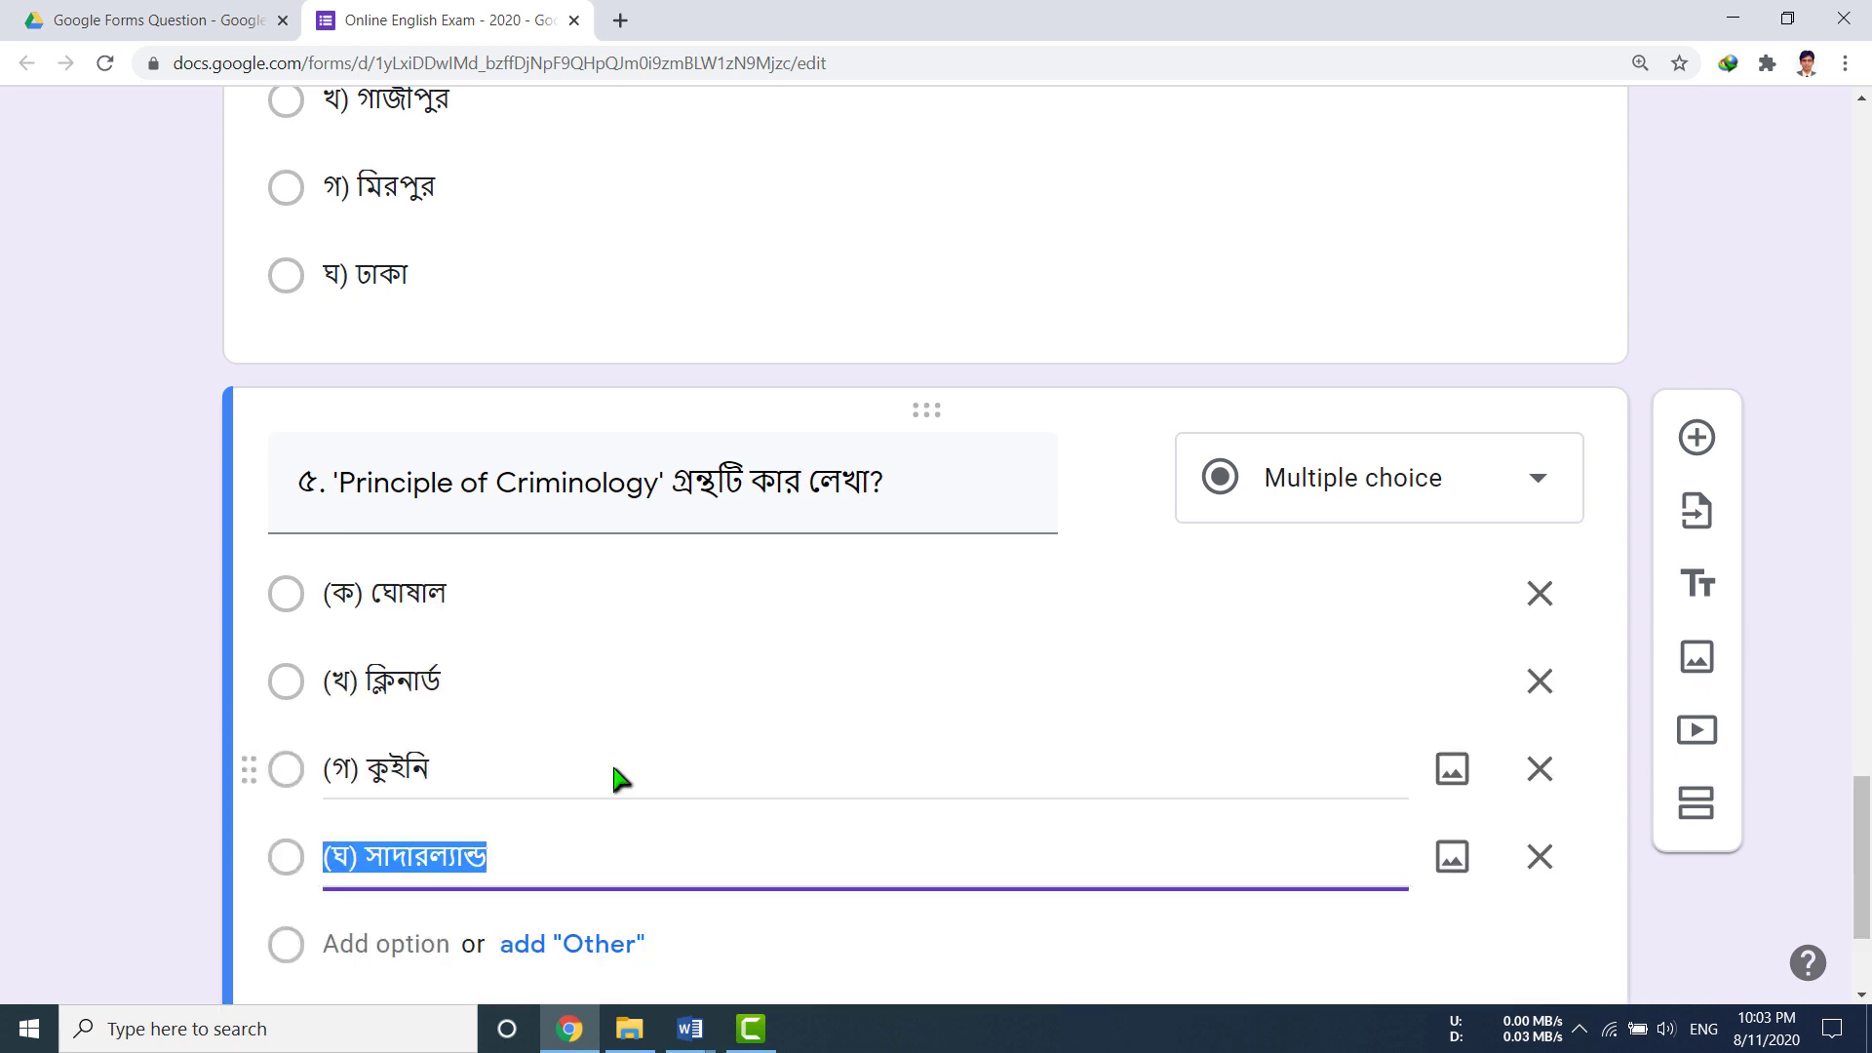
pyautogui.scroll(-3, 119, 796)
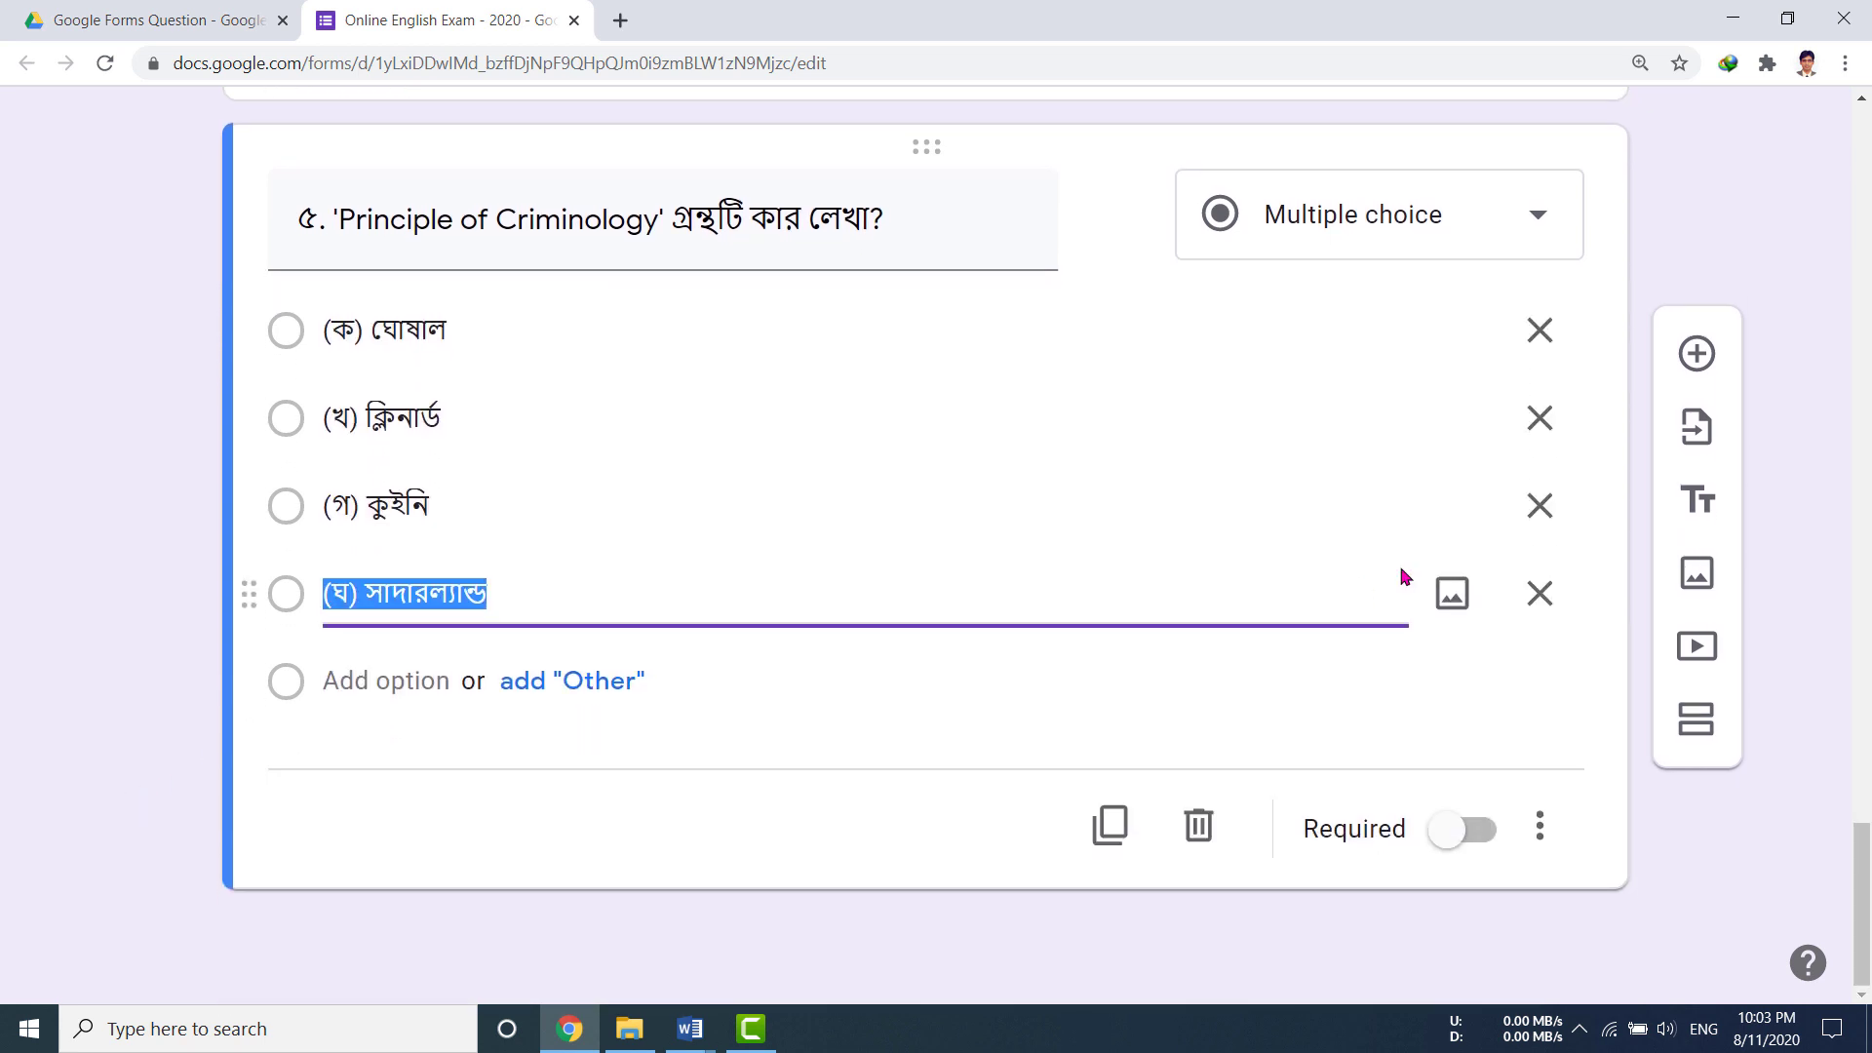
pyautogui.click(1697, 353)
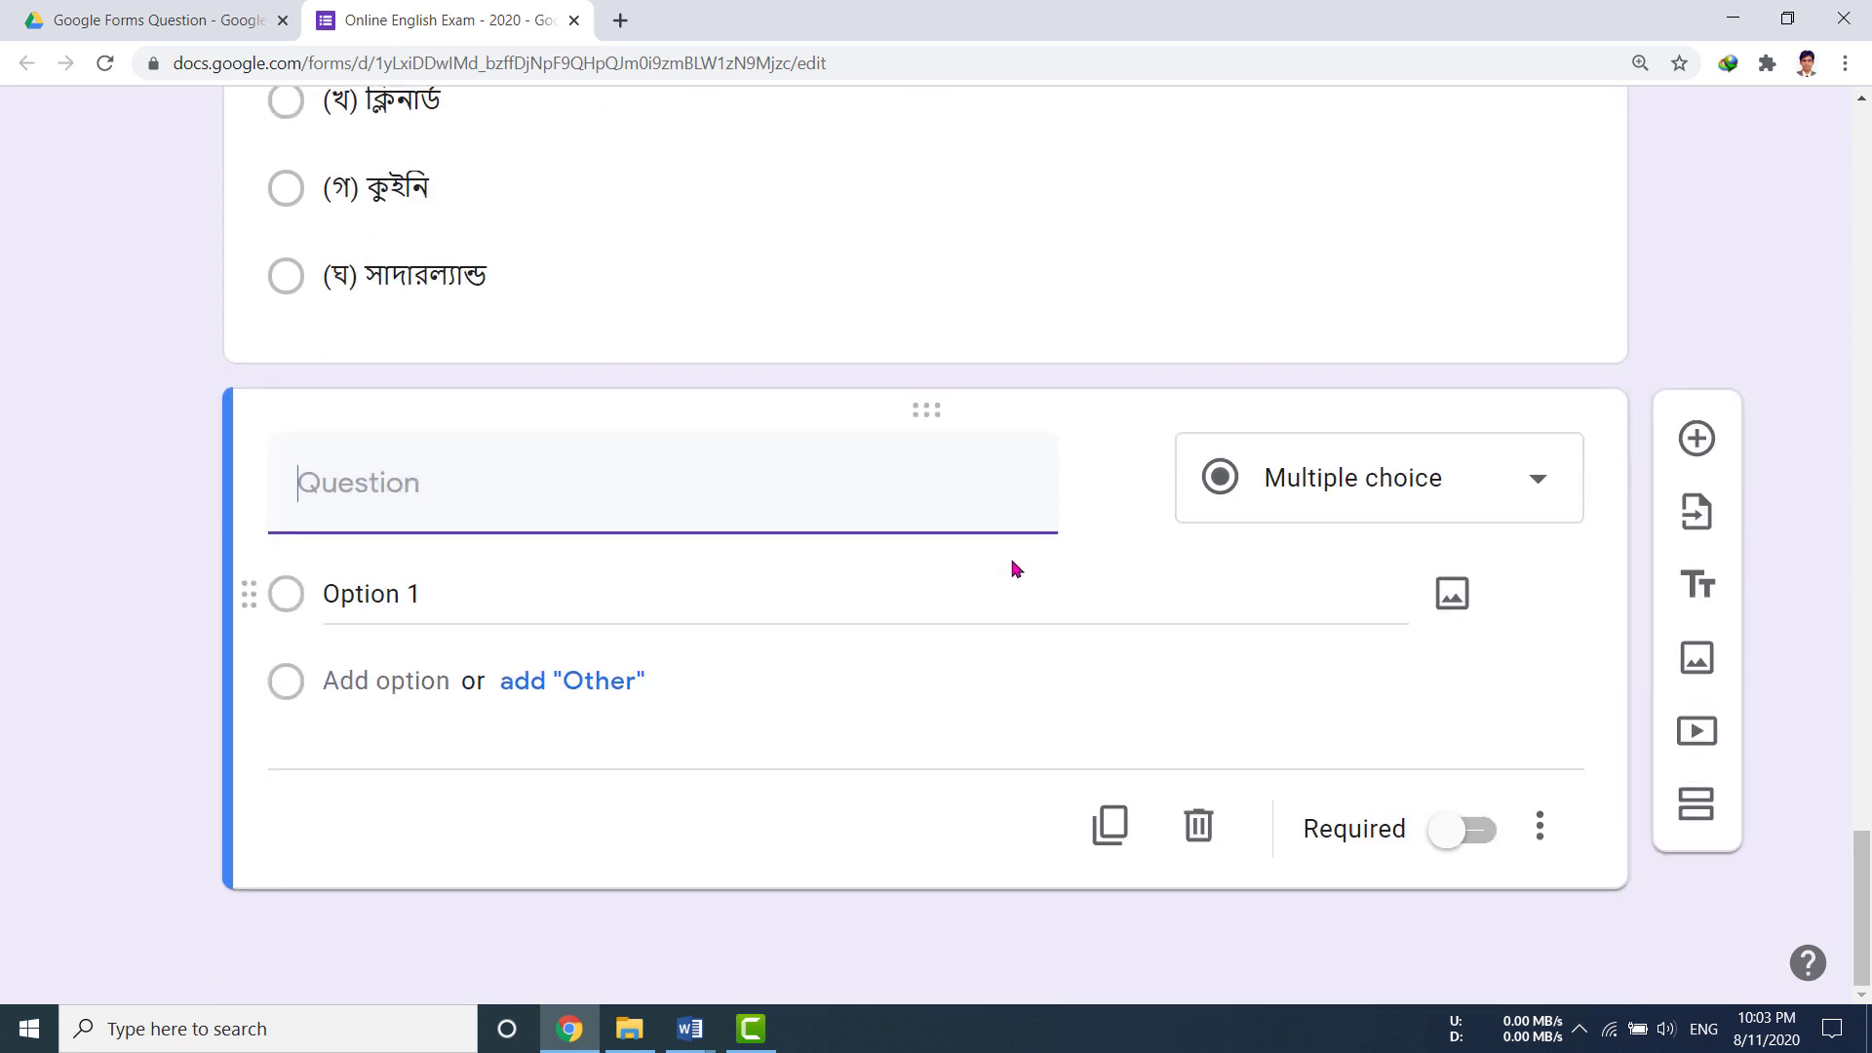
# Step: Paste '৬. অপরাধ একটি -' from Word as the new question's title
pyautogui.moveTo(686, 1031)
pyautogui.click(689, 902)
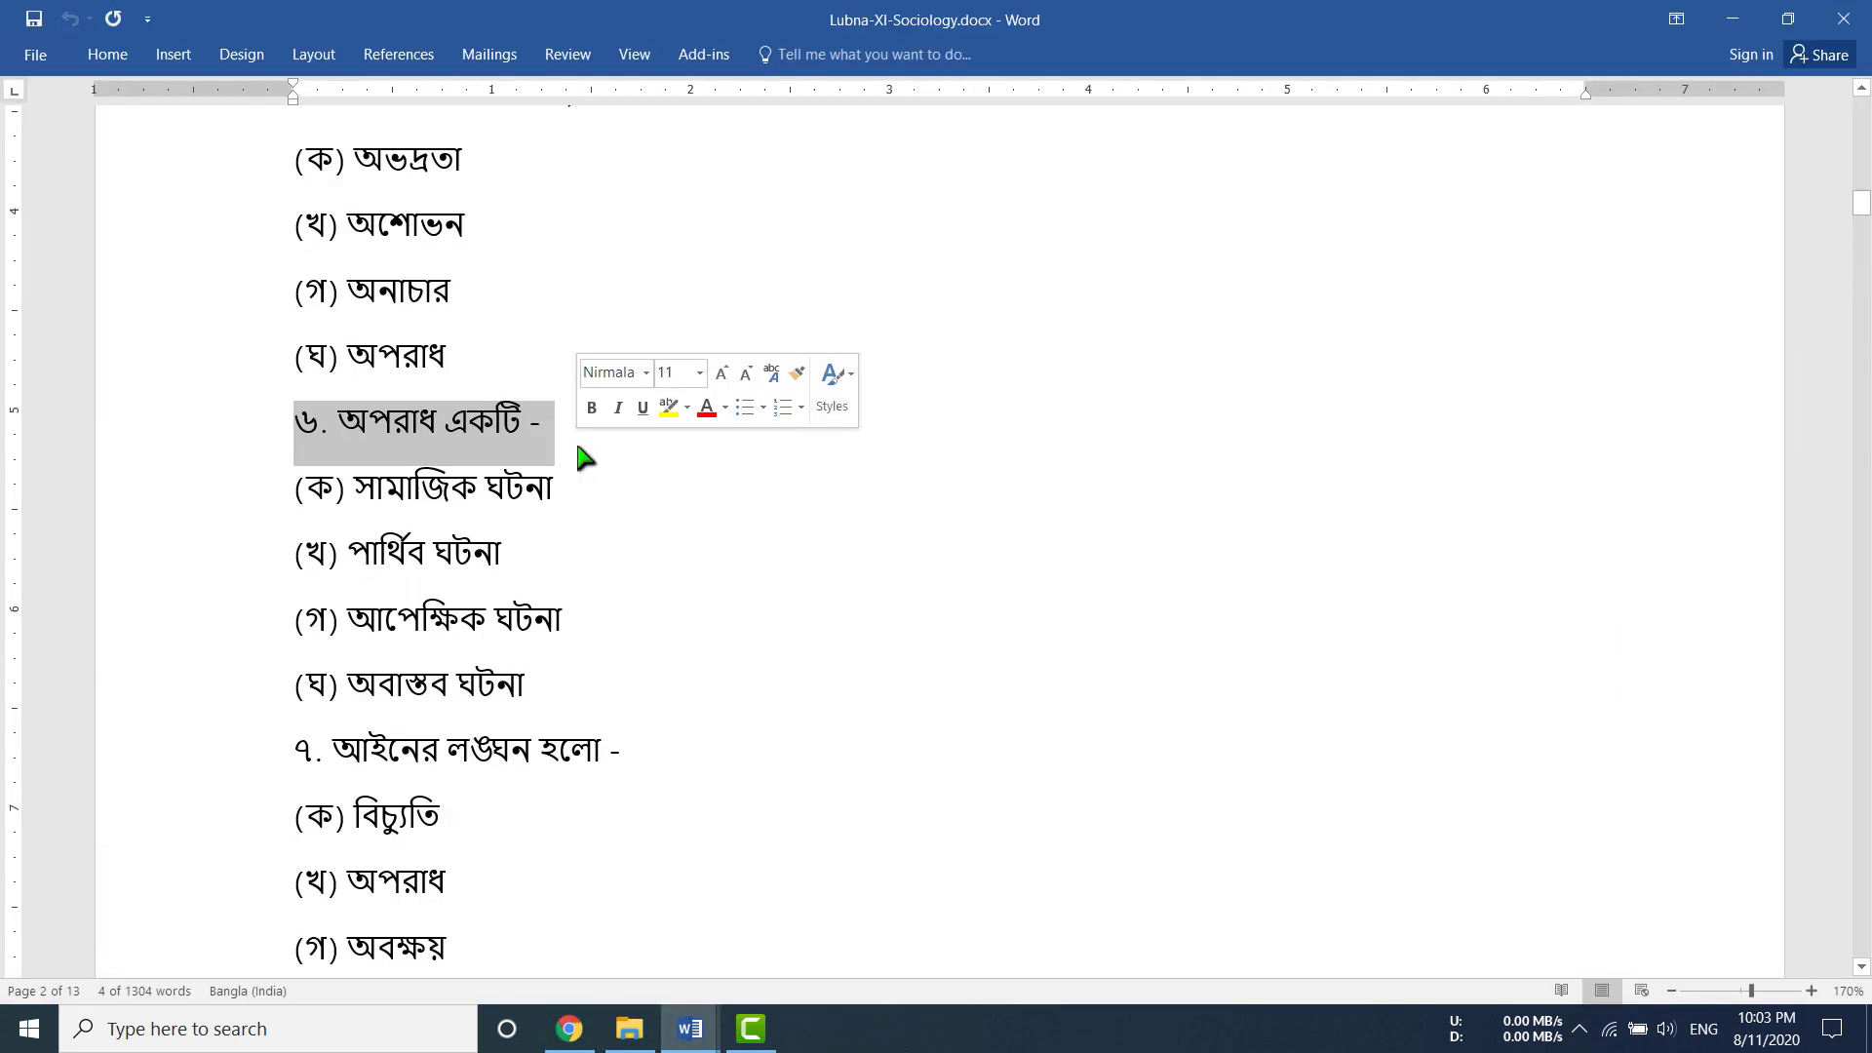
pyautogui.hotkey('alt', 'Tab')
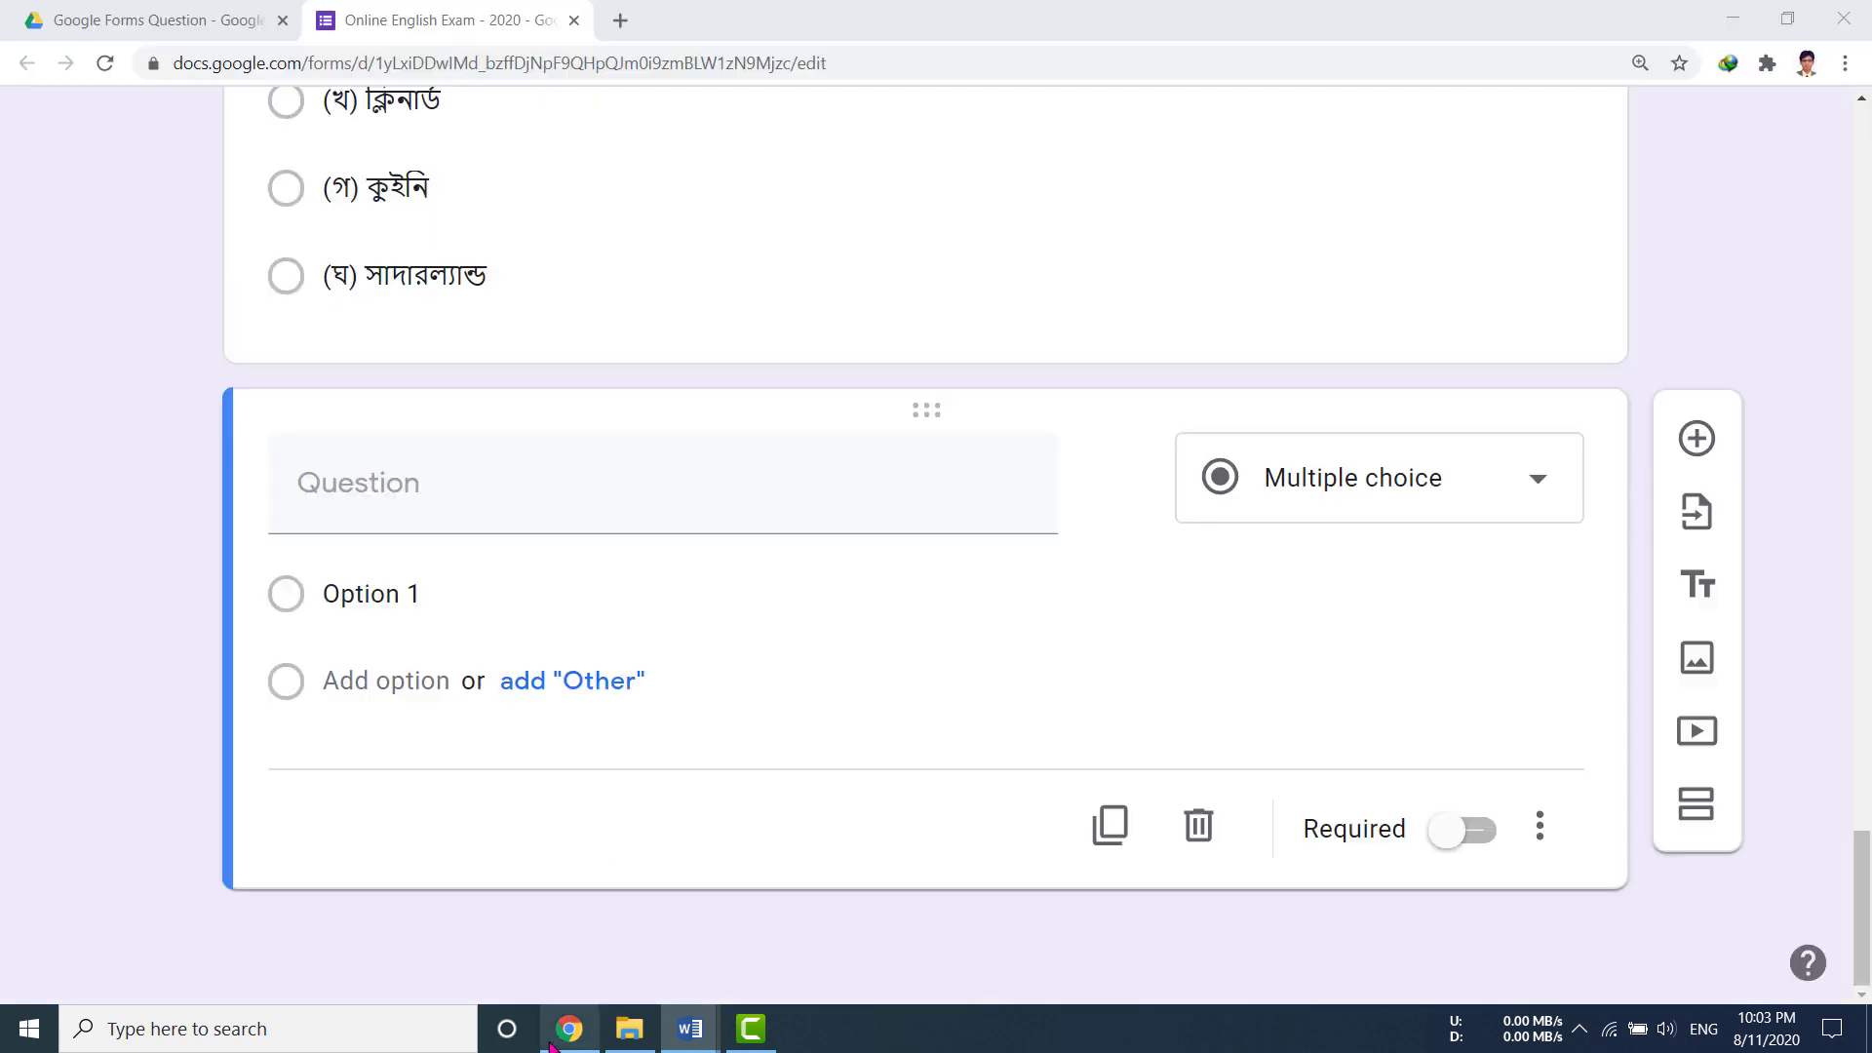
pyautogui.click(370, 512)
pyautogui.write('৬. অপরাধ একটি -')
pyautogui.click(532, 591)
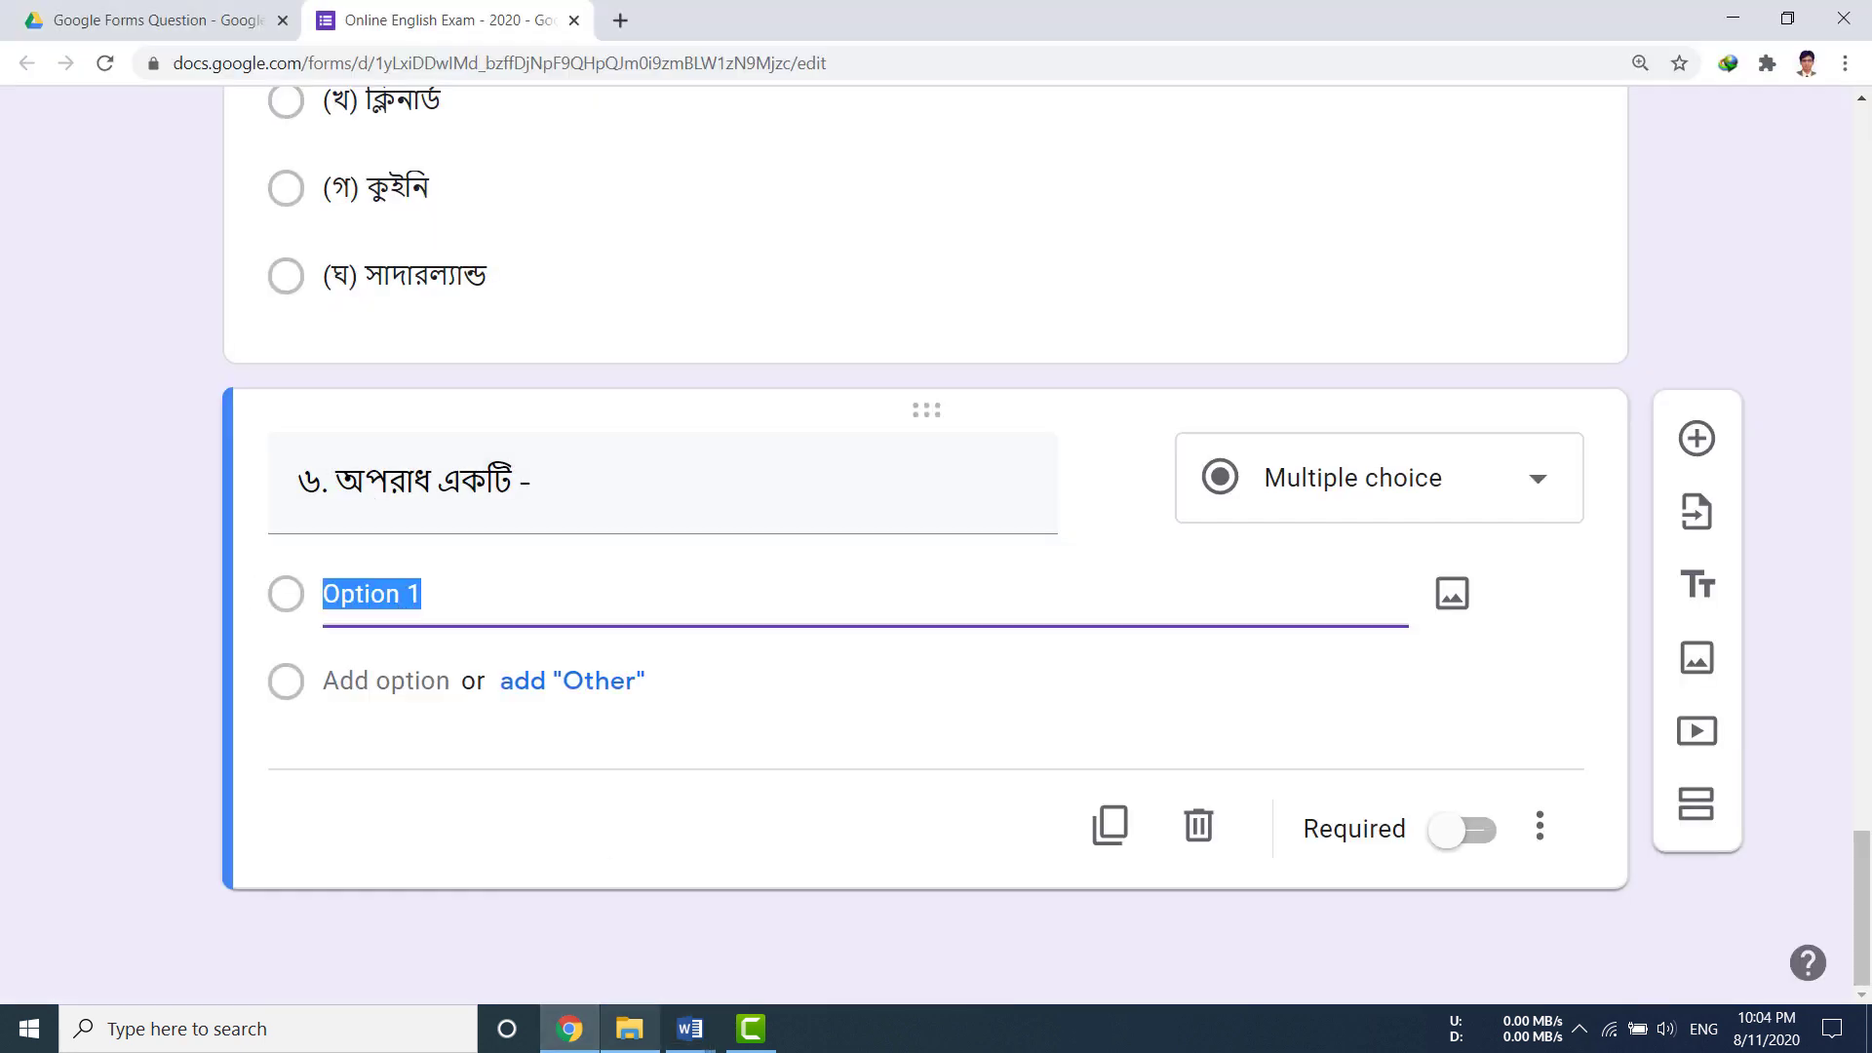
# Step: Copy the four choices (ক) to (ঘ) from Word and paste them over Option 1
pyautogui.moveTo(686, 1032)
pyautogui.click(689, 902)
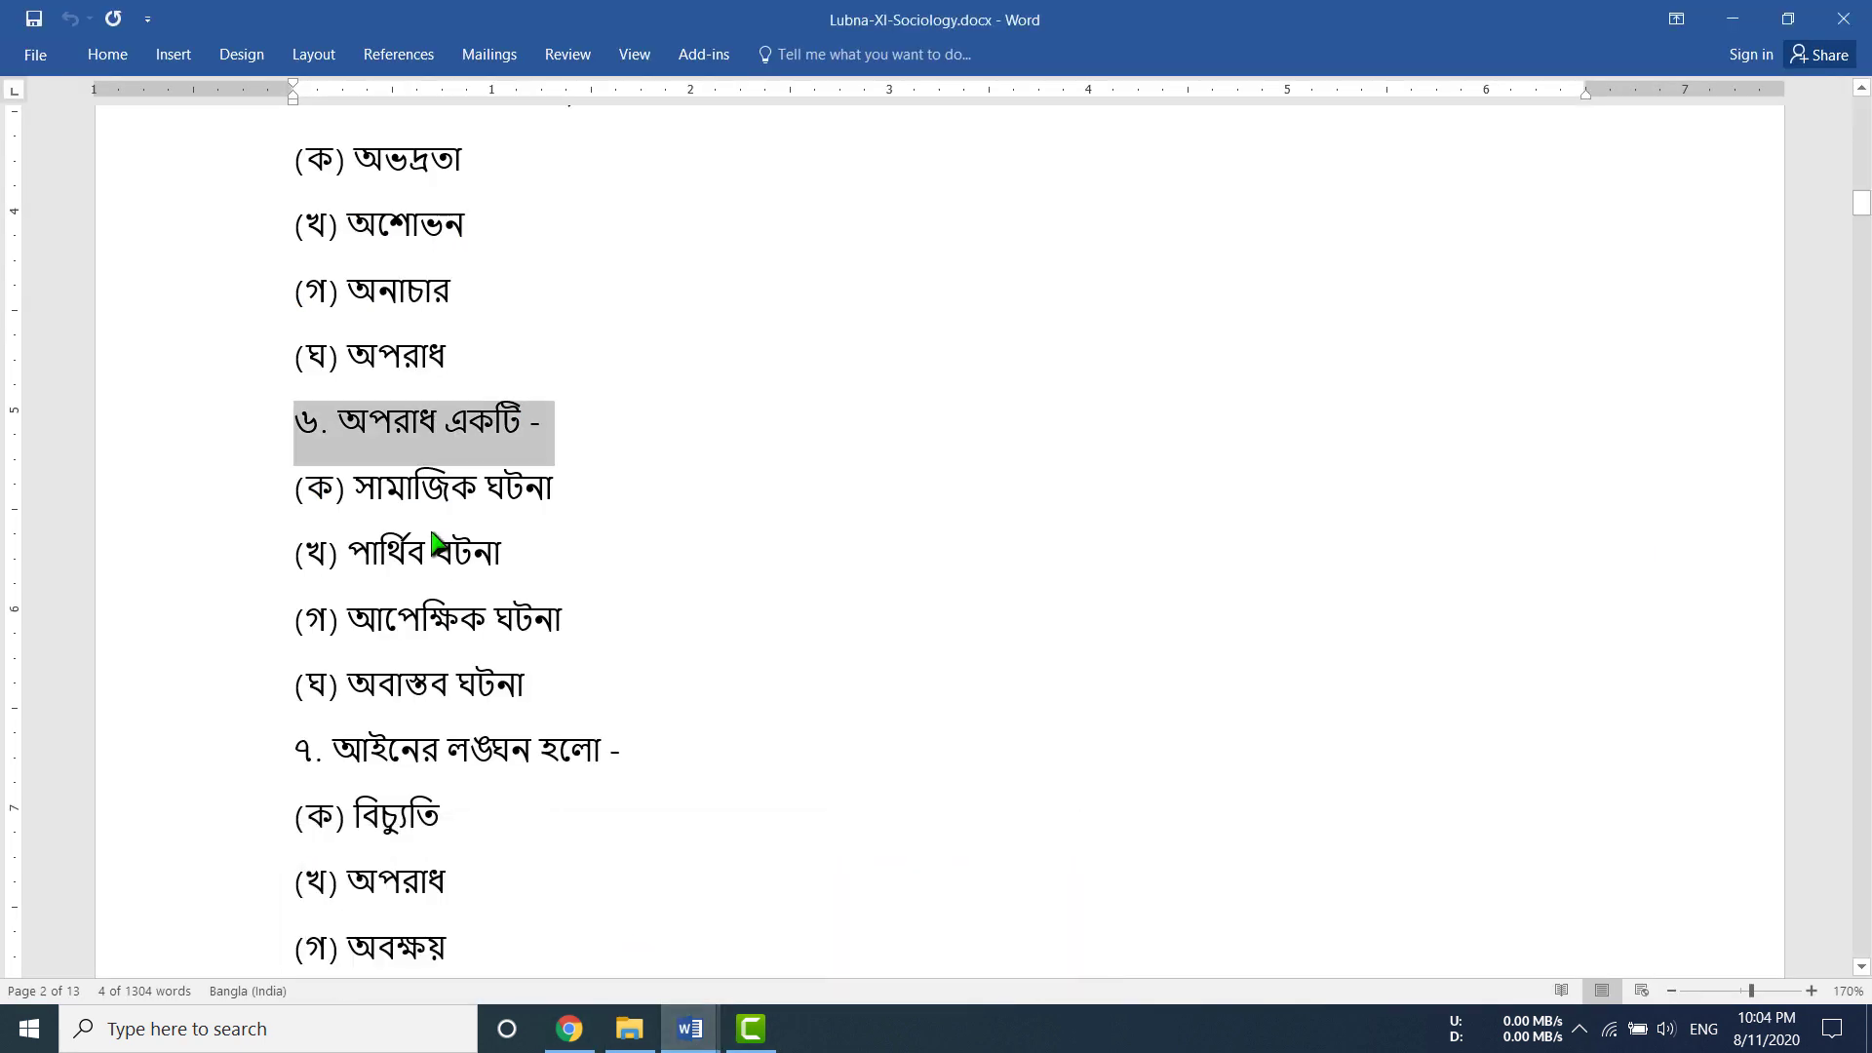
pyautogui.moveTo(295, 485); pyautogui.dragTo(580, 687)
pyautogui.hotkey('ctrl', 'c')
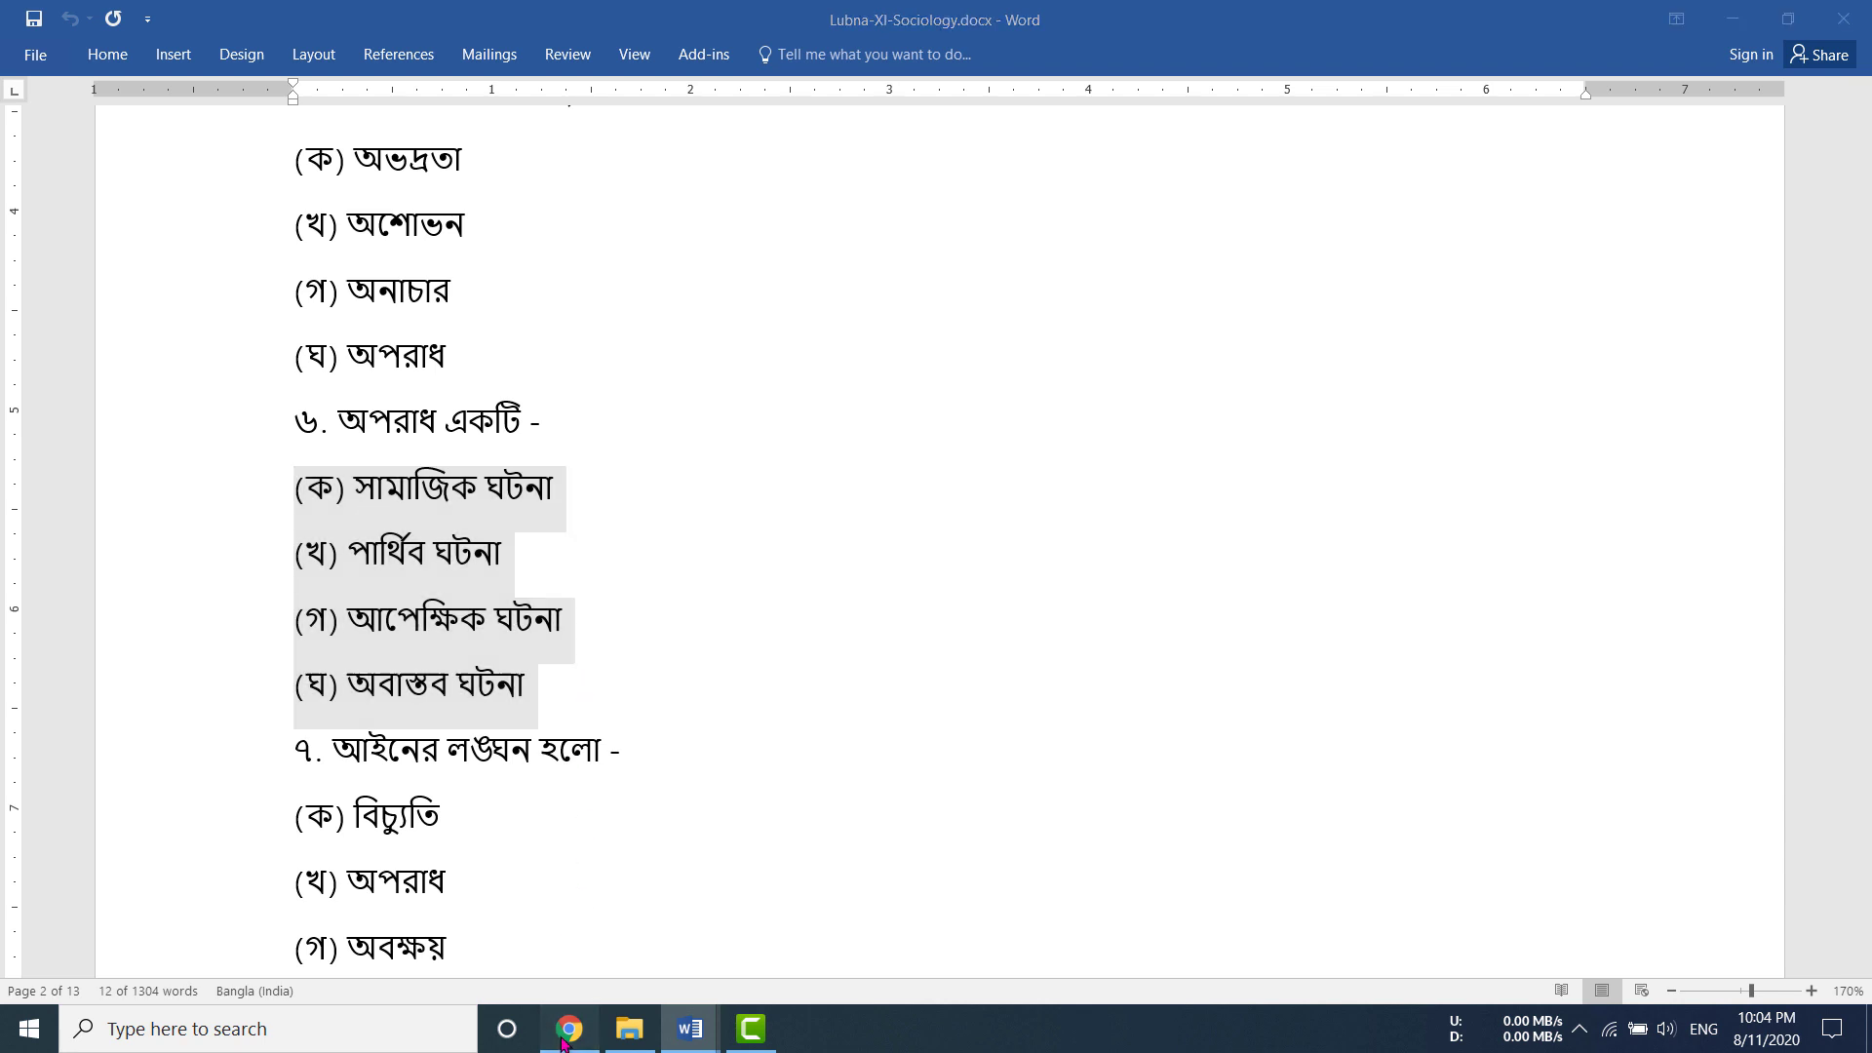
pyautogui.hotkey('alt', 'Tab')
pyautogui.hotkey('ctrl', 'v')
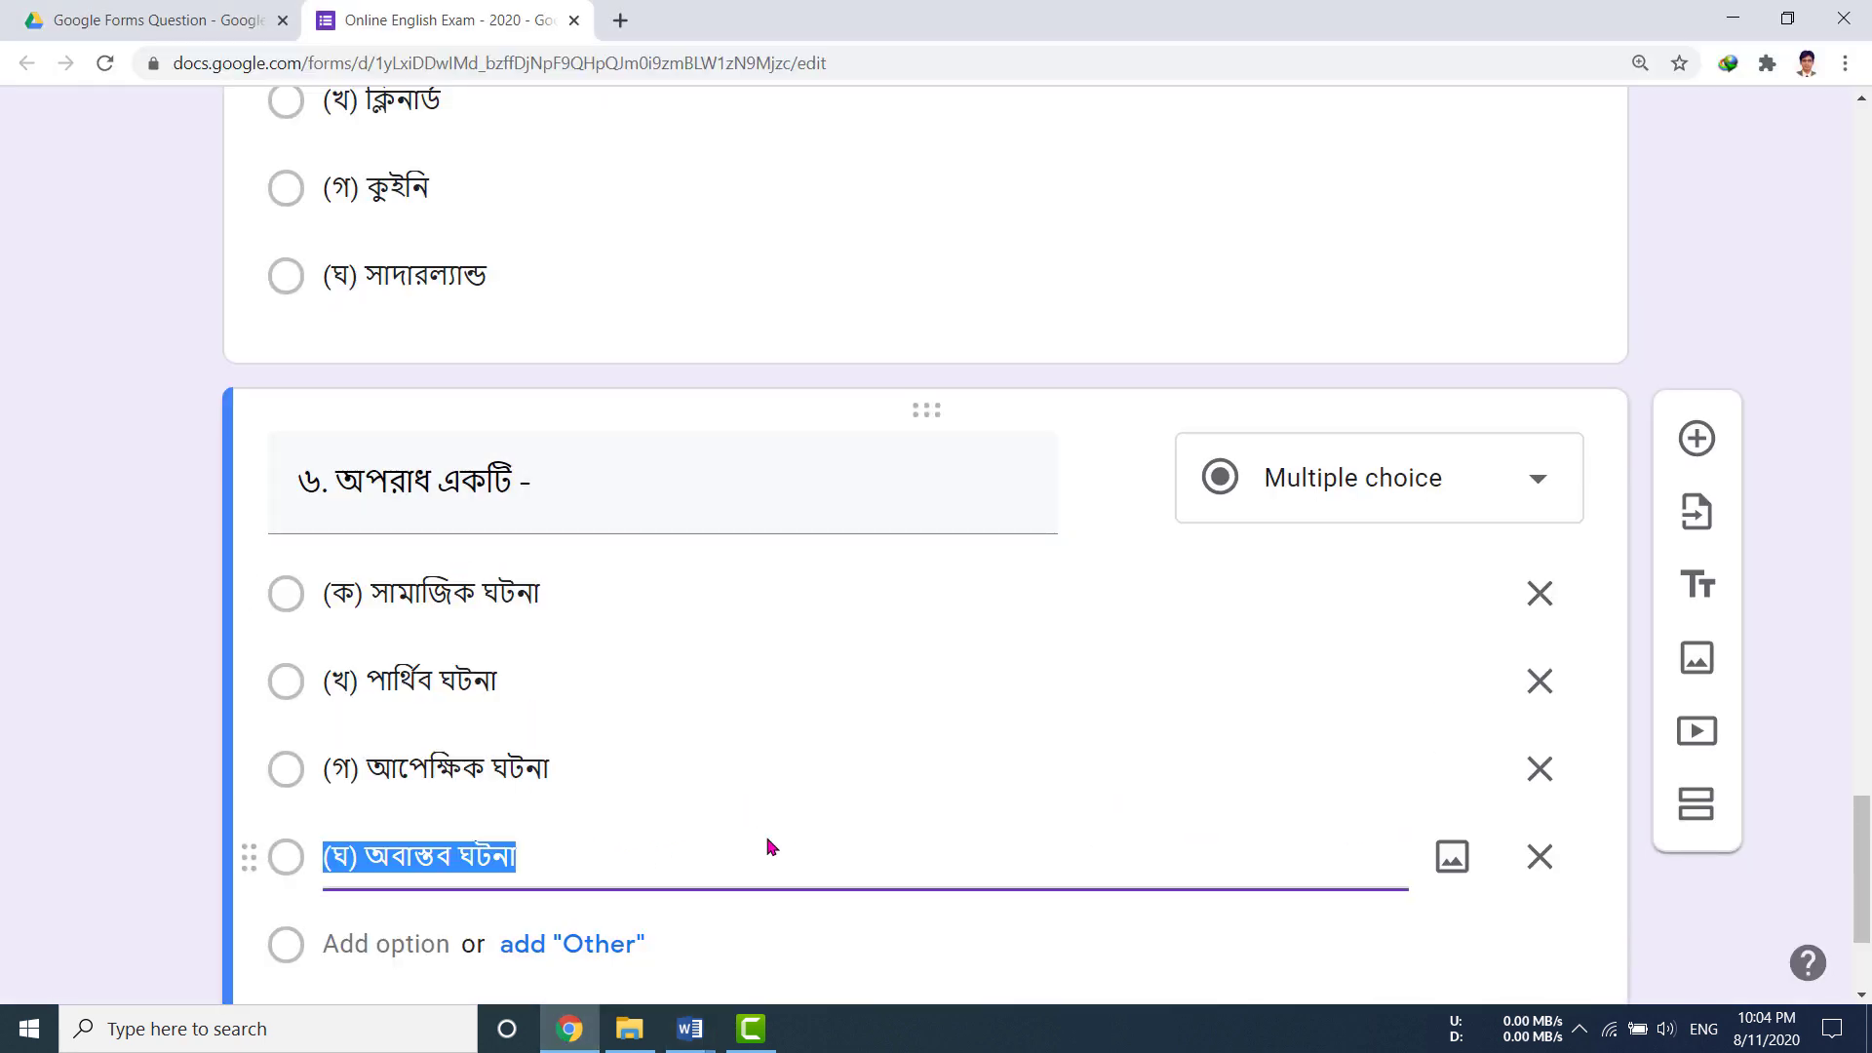
pyautogui.scroll(-3, 975, 902)
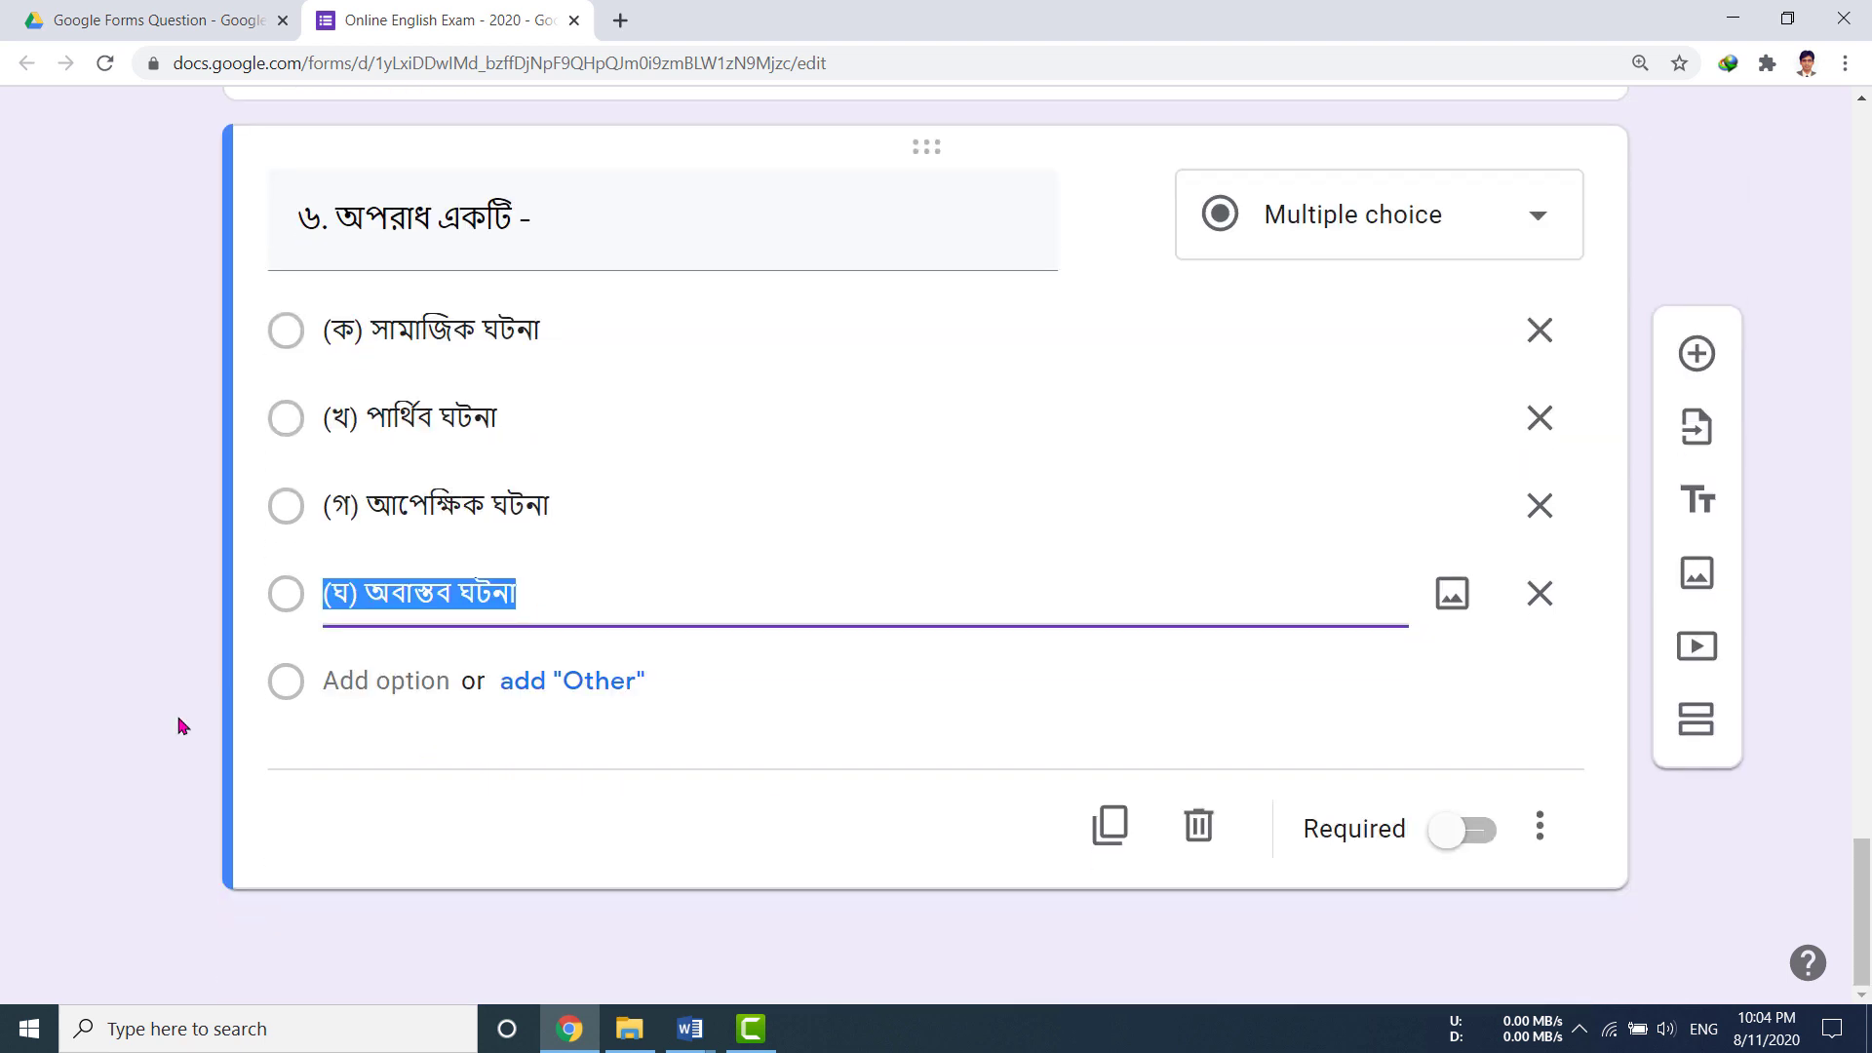
pyautogui.scroll(5, 178, 726)
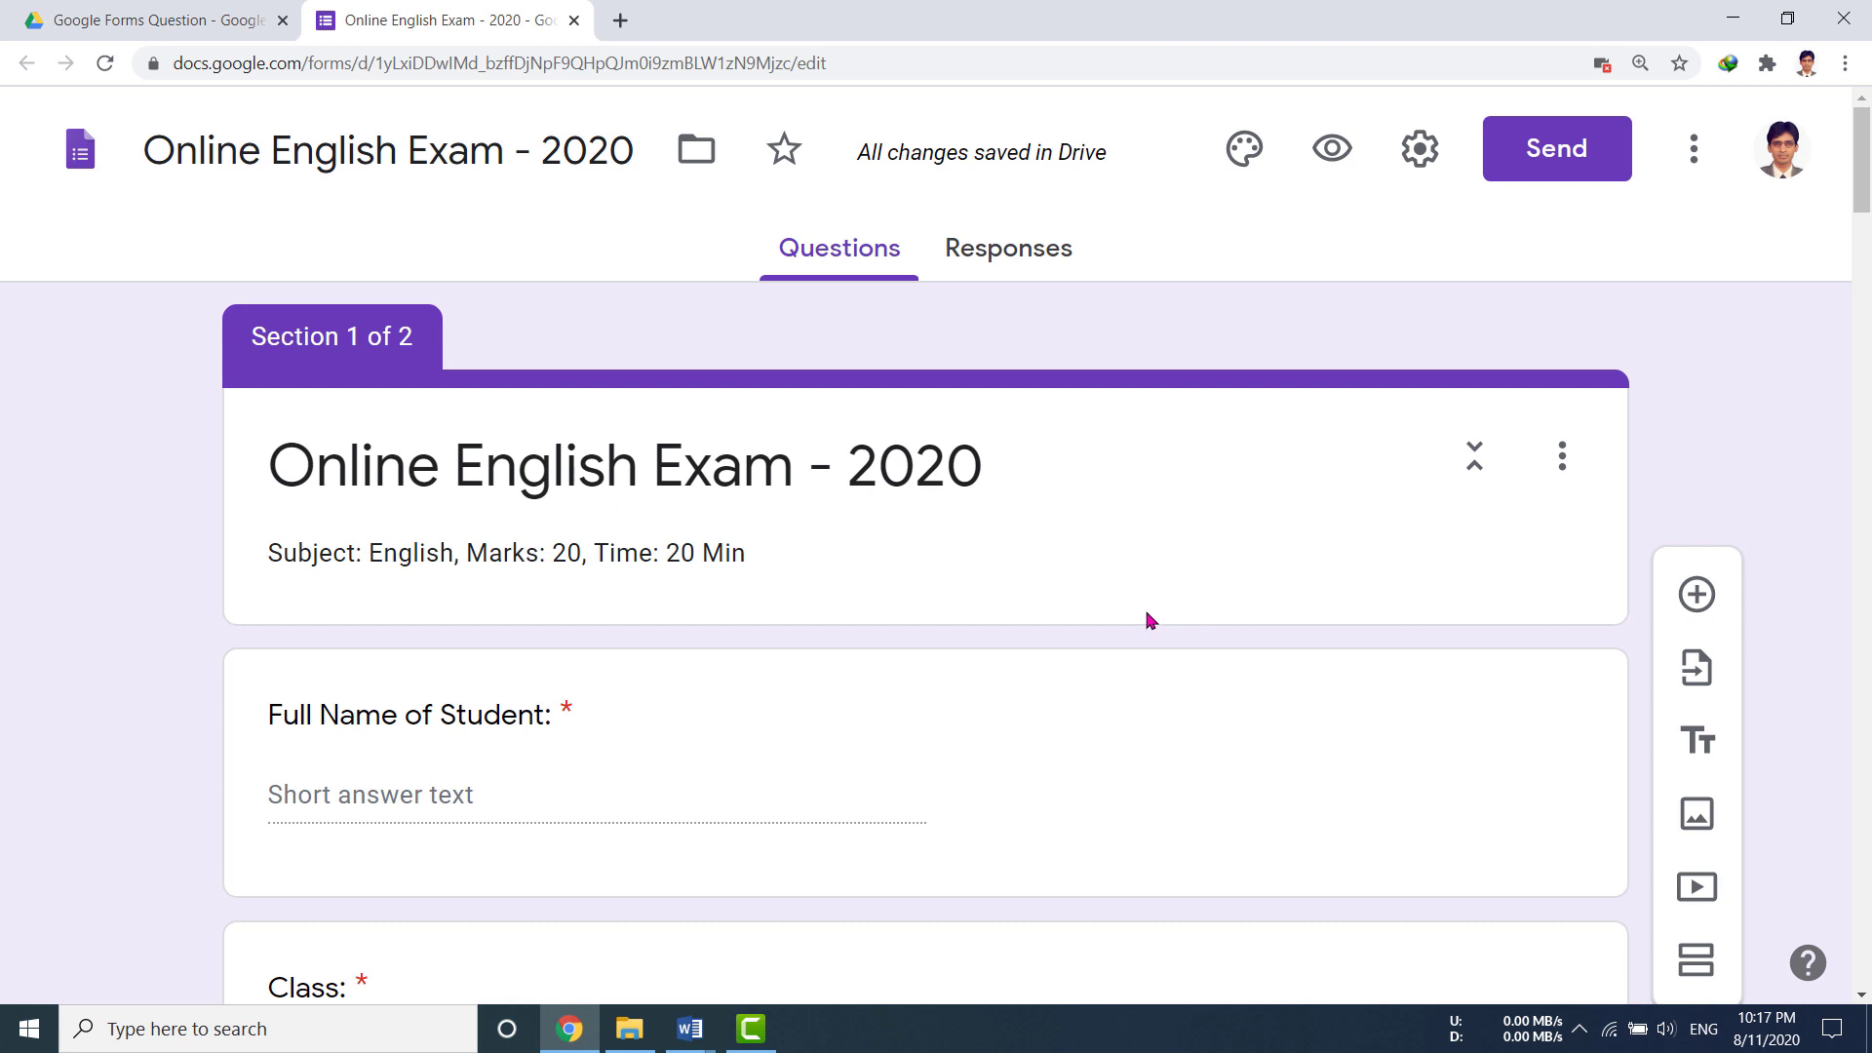
# Step: Switch on 'Make this a quiz' in the Quizzes settings and save
pyautogui.click(1422, 166)
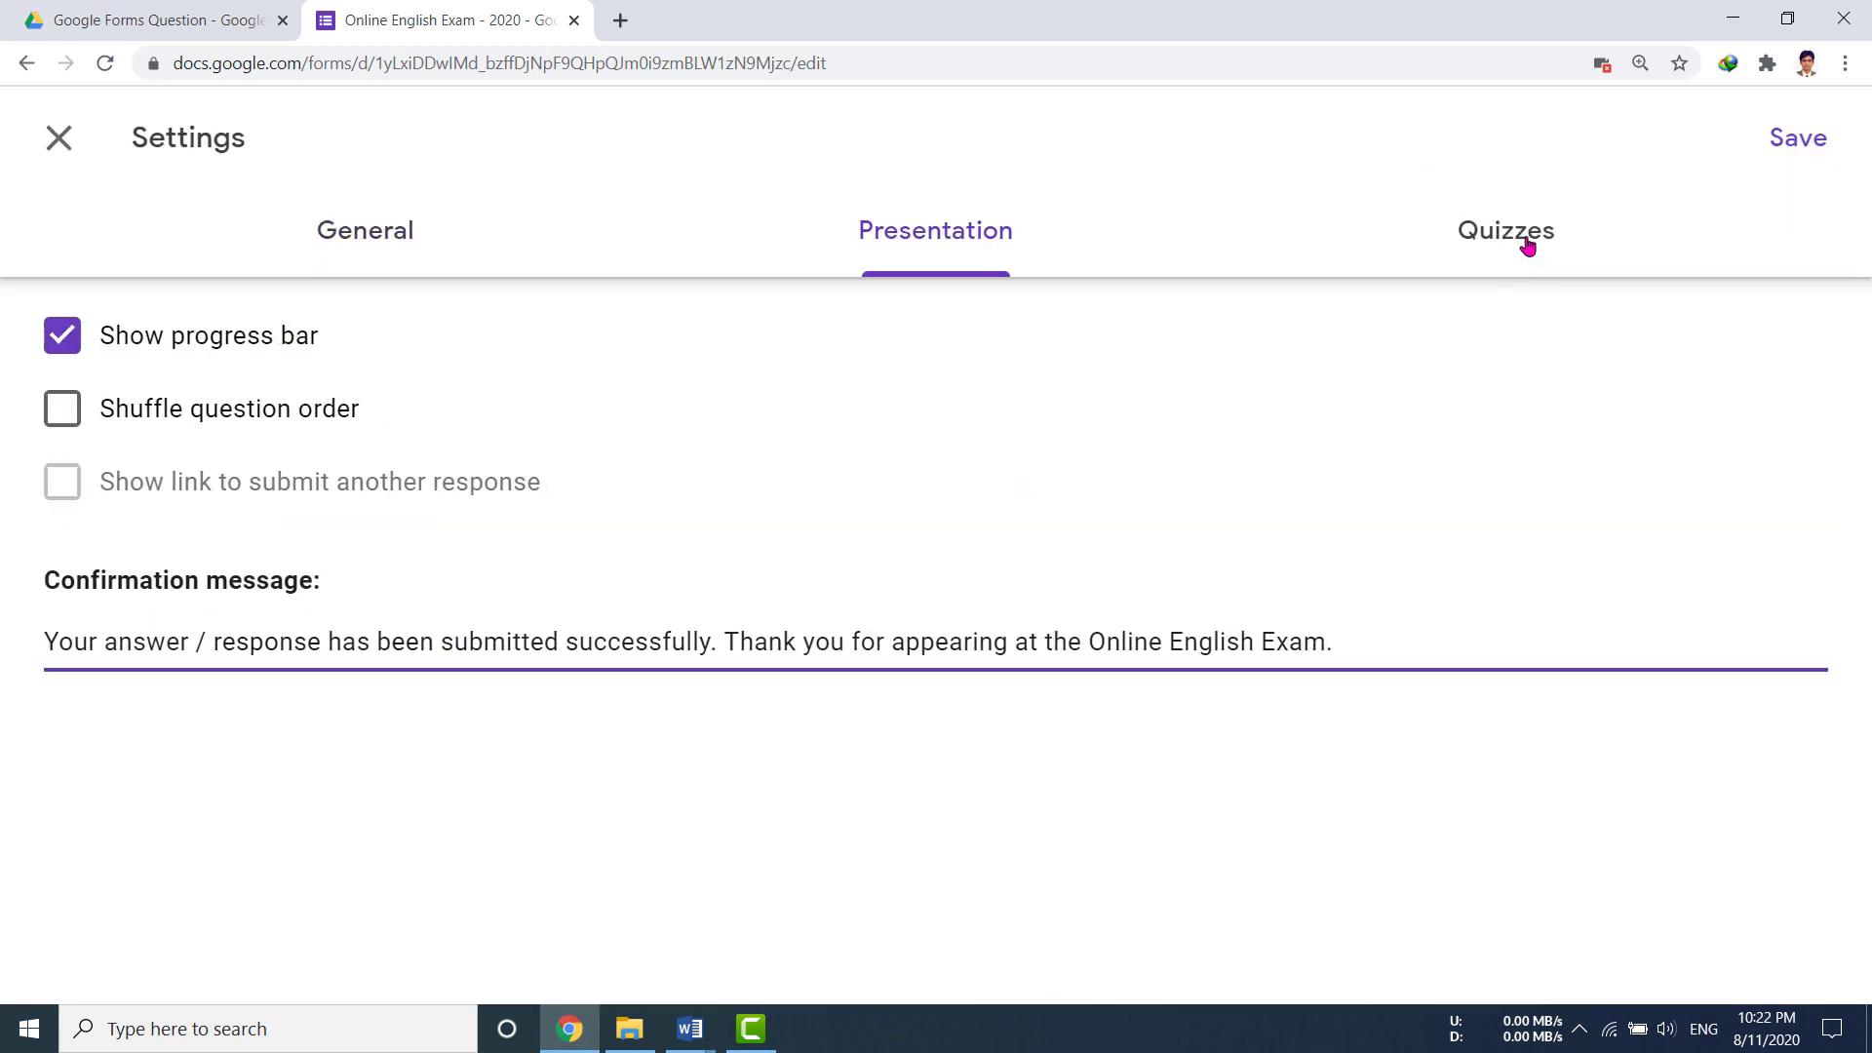
pyautogui.click(1528, 247)
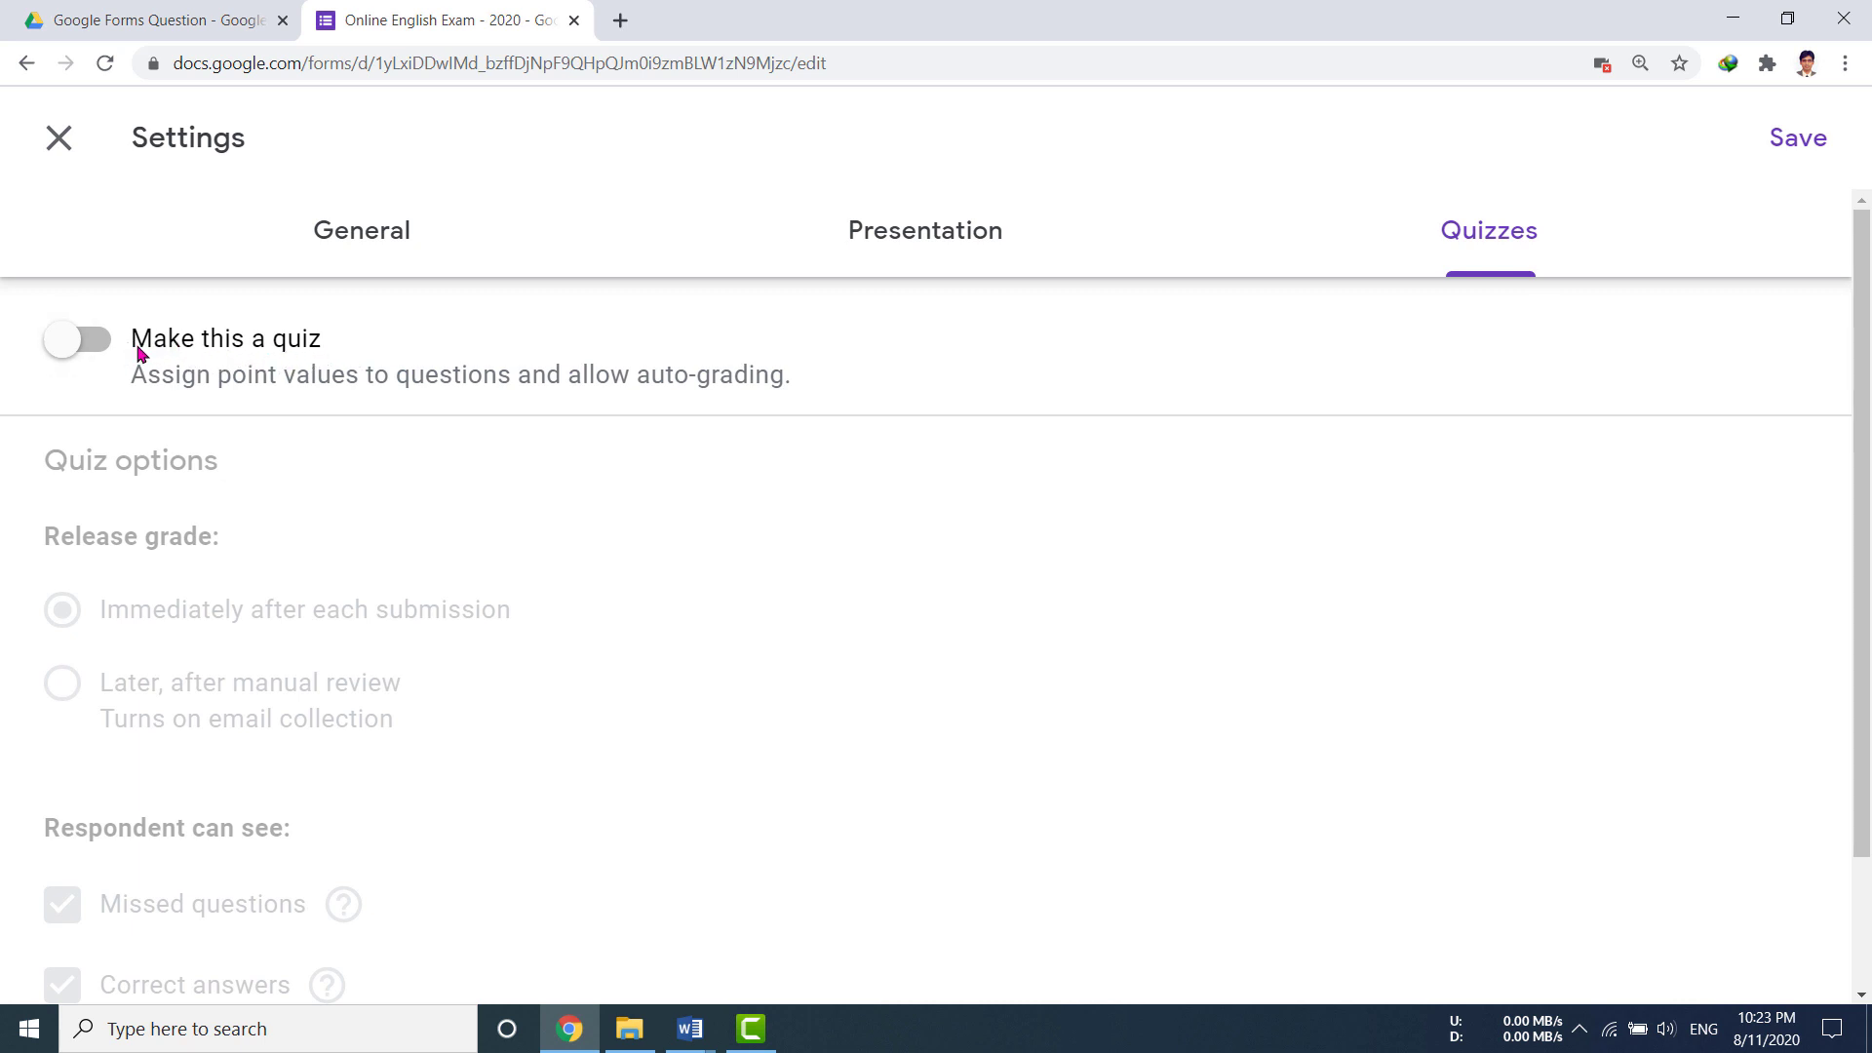
pyautogui.click(107, 353)
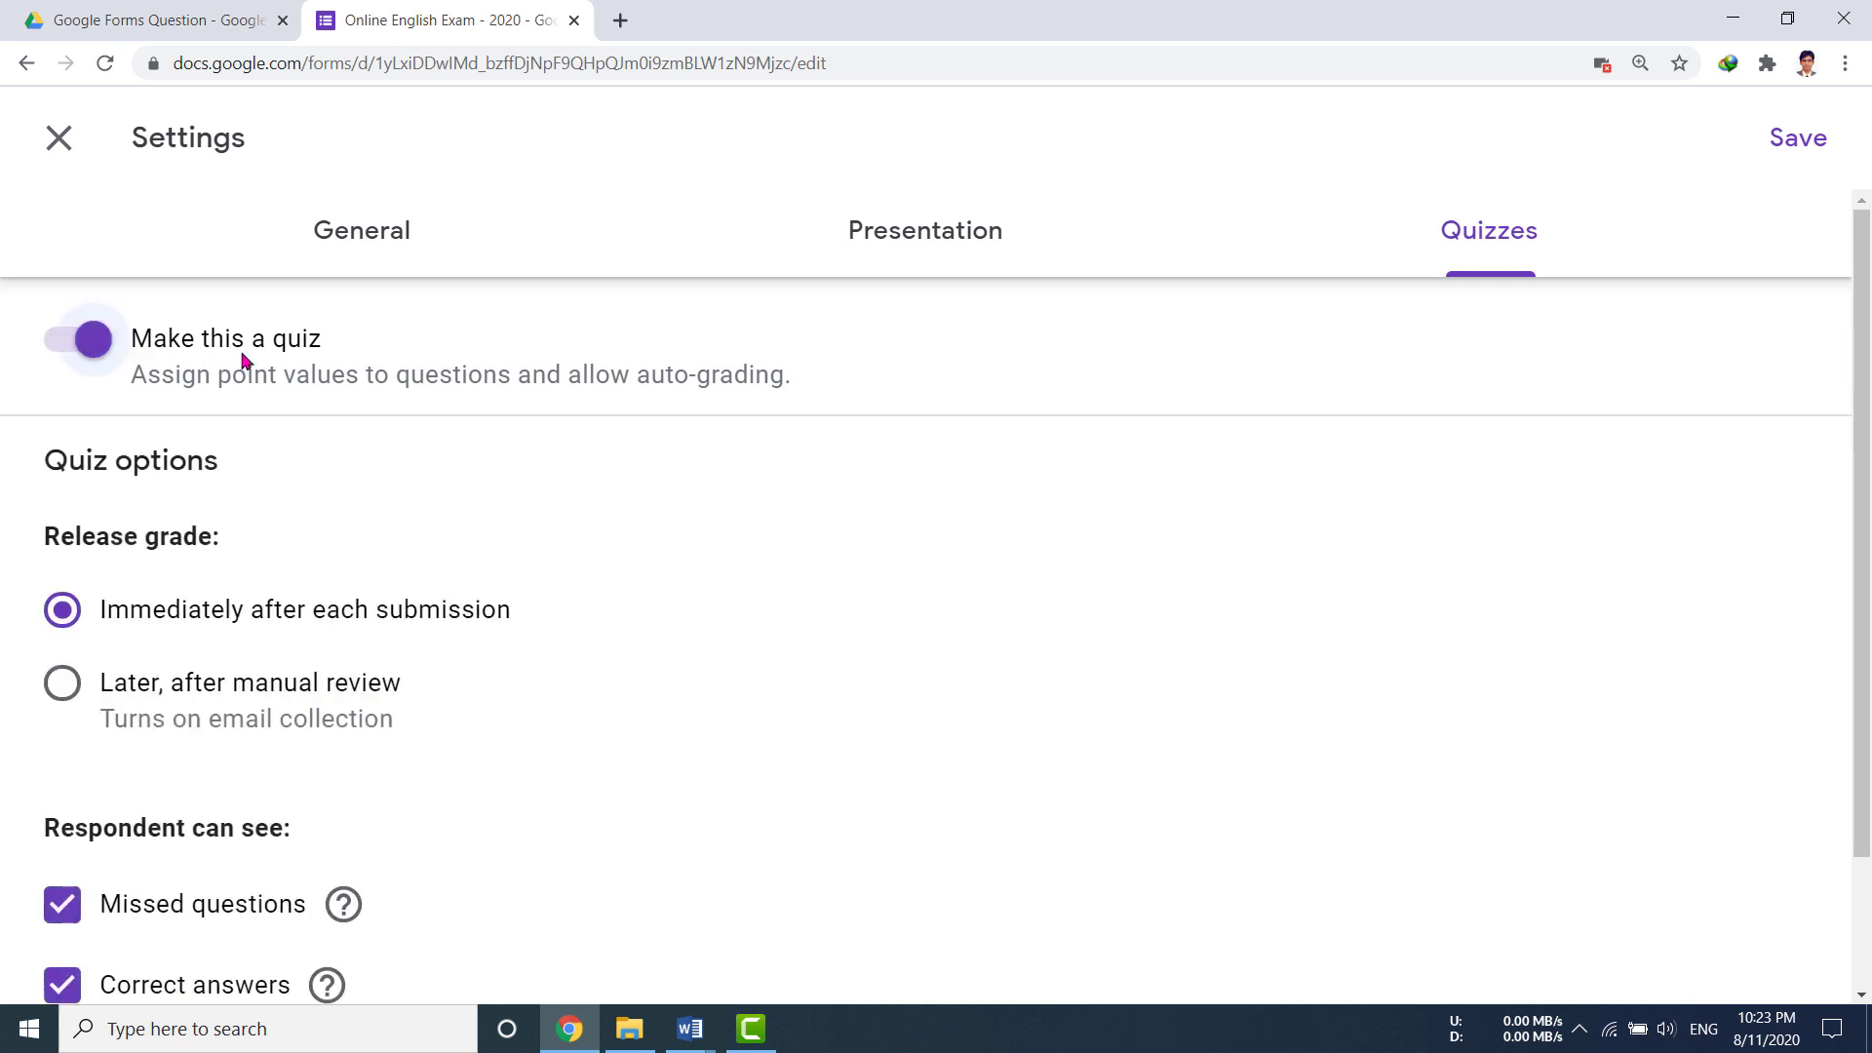
pyautogui.click(1798, 139)
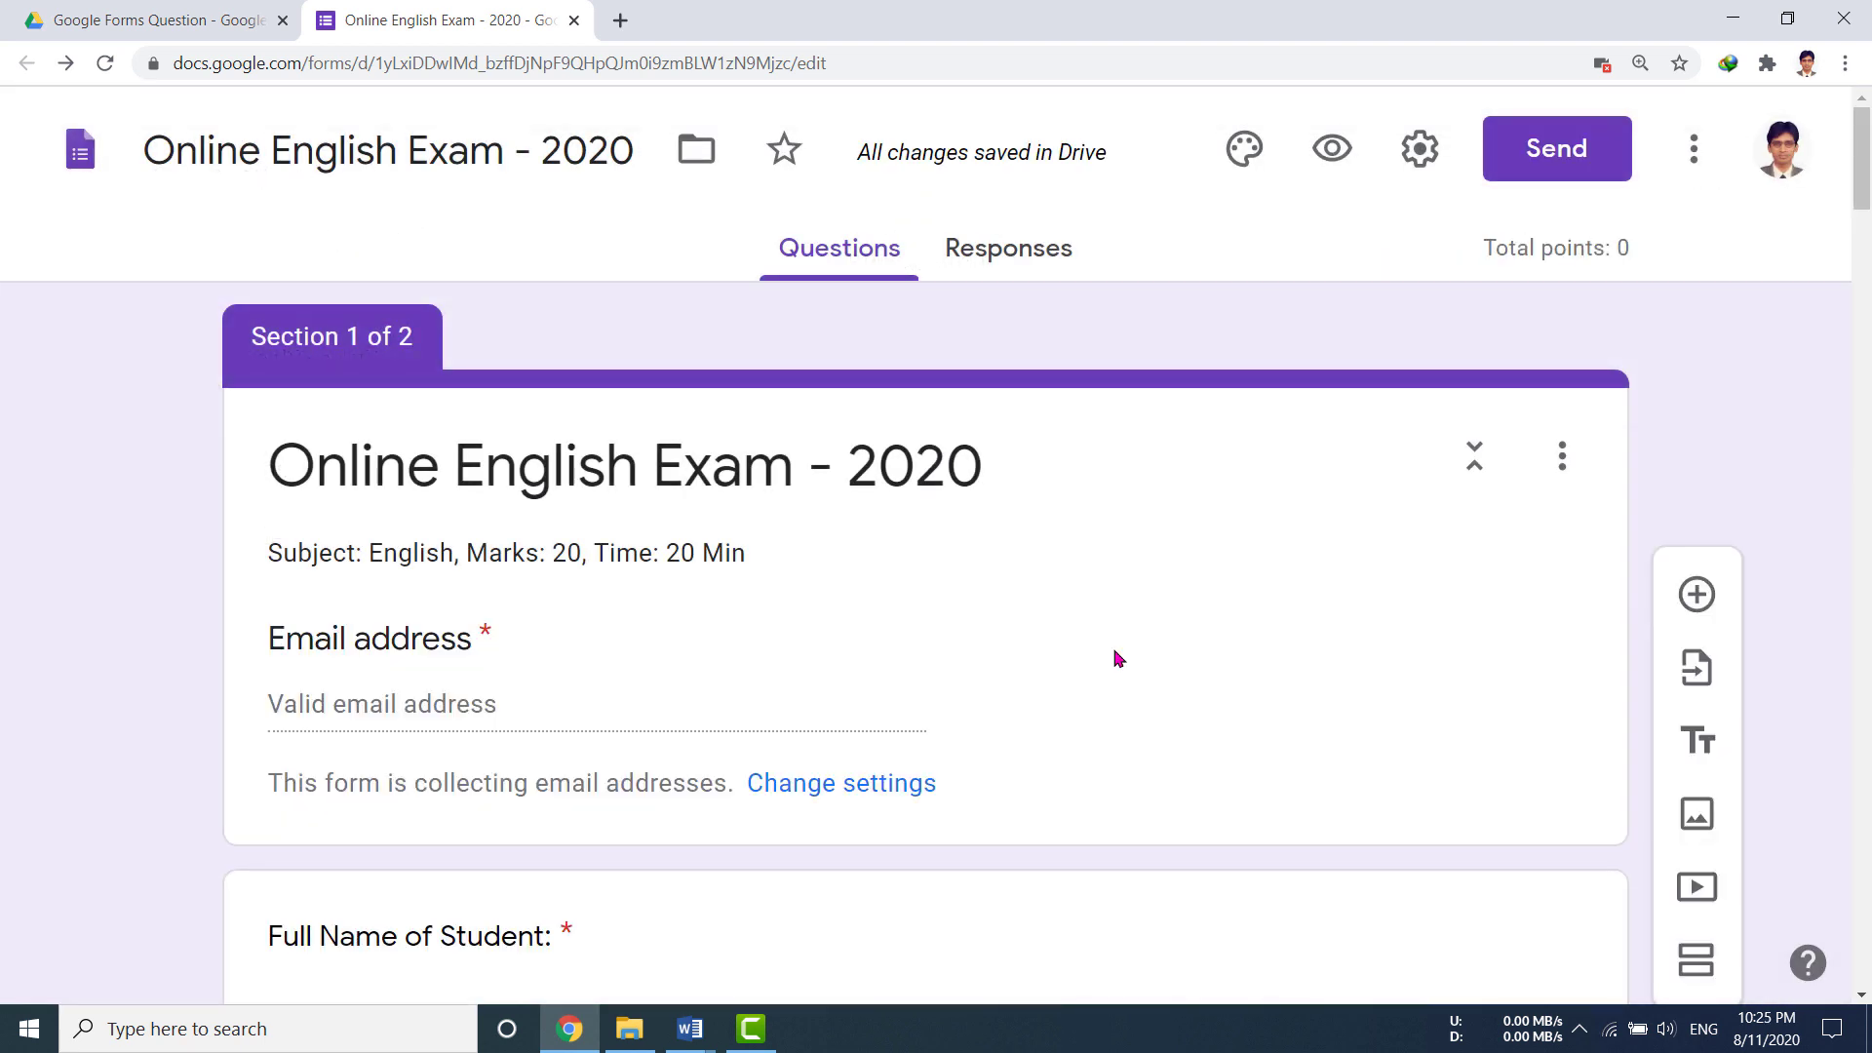
# Step: Set question 1's answer key to (b) to, worth 1 point
pyautogui.scroll(-8, 1407, 792)
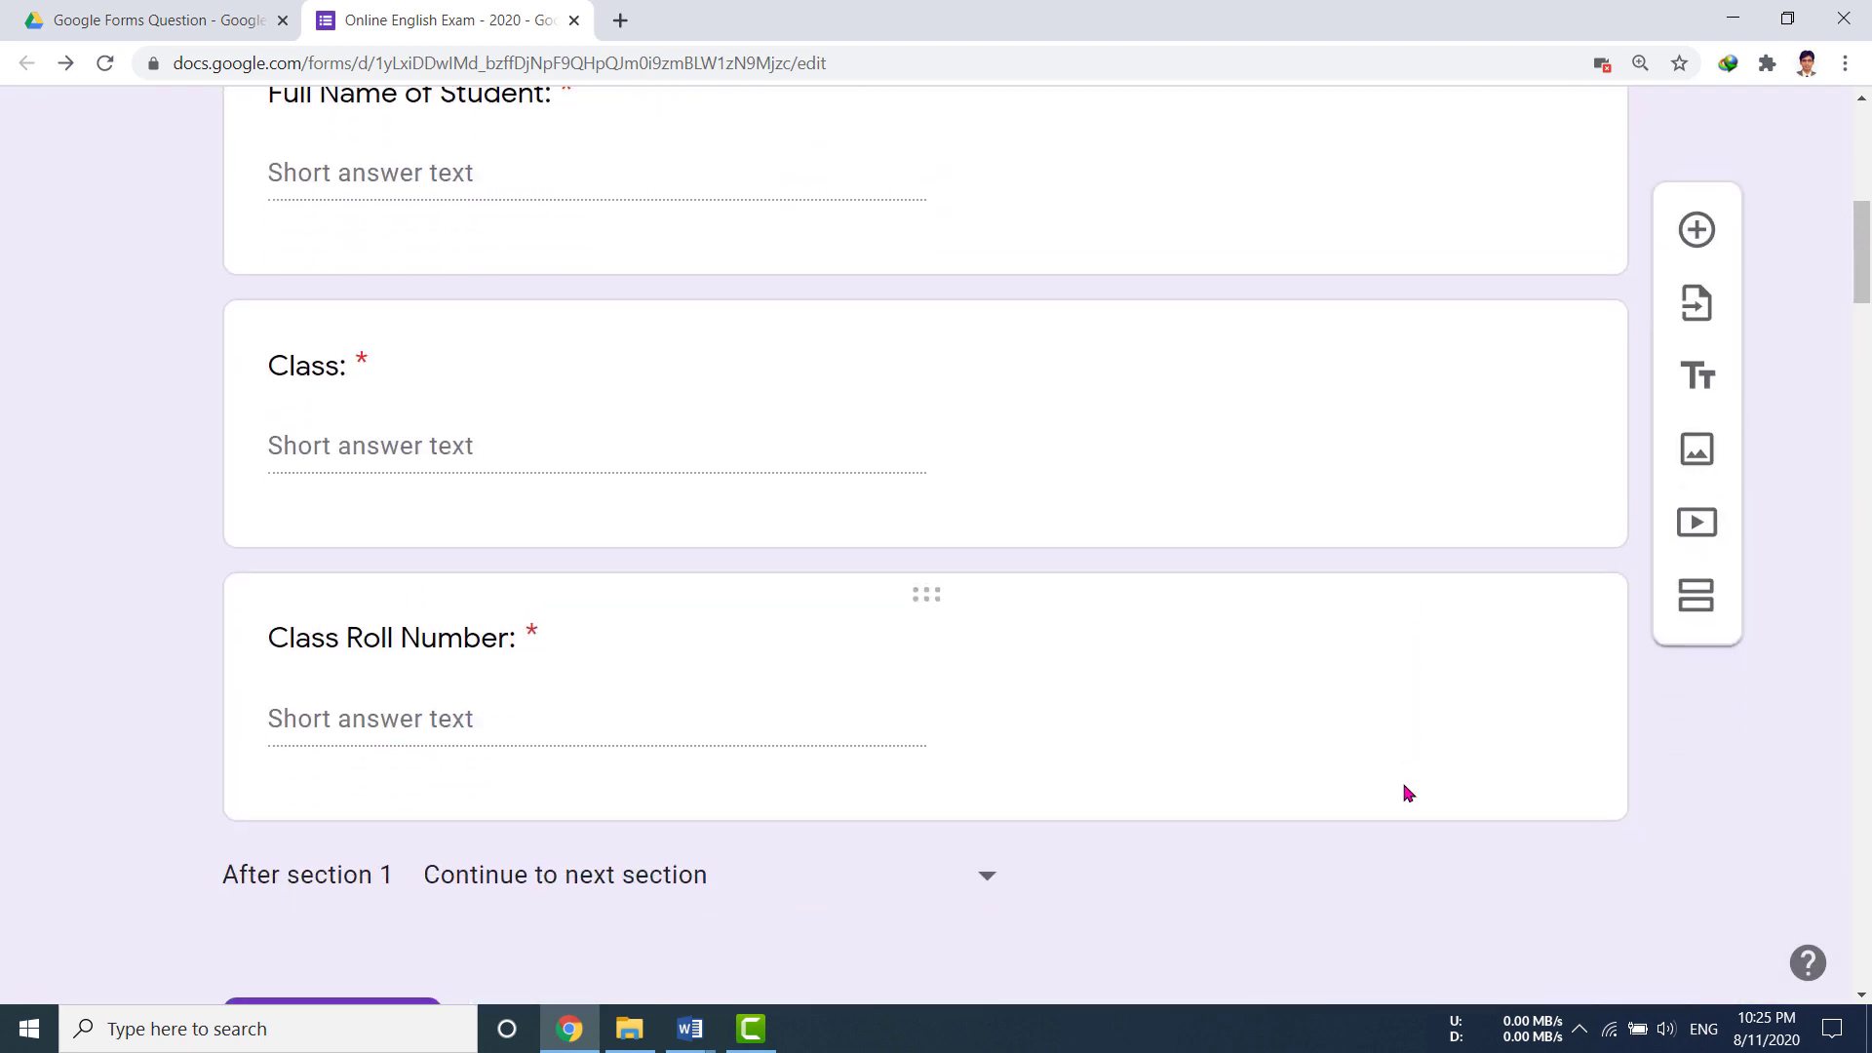
pyautogui.scroll(-5, 1407, 793)
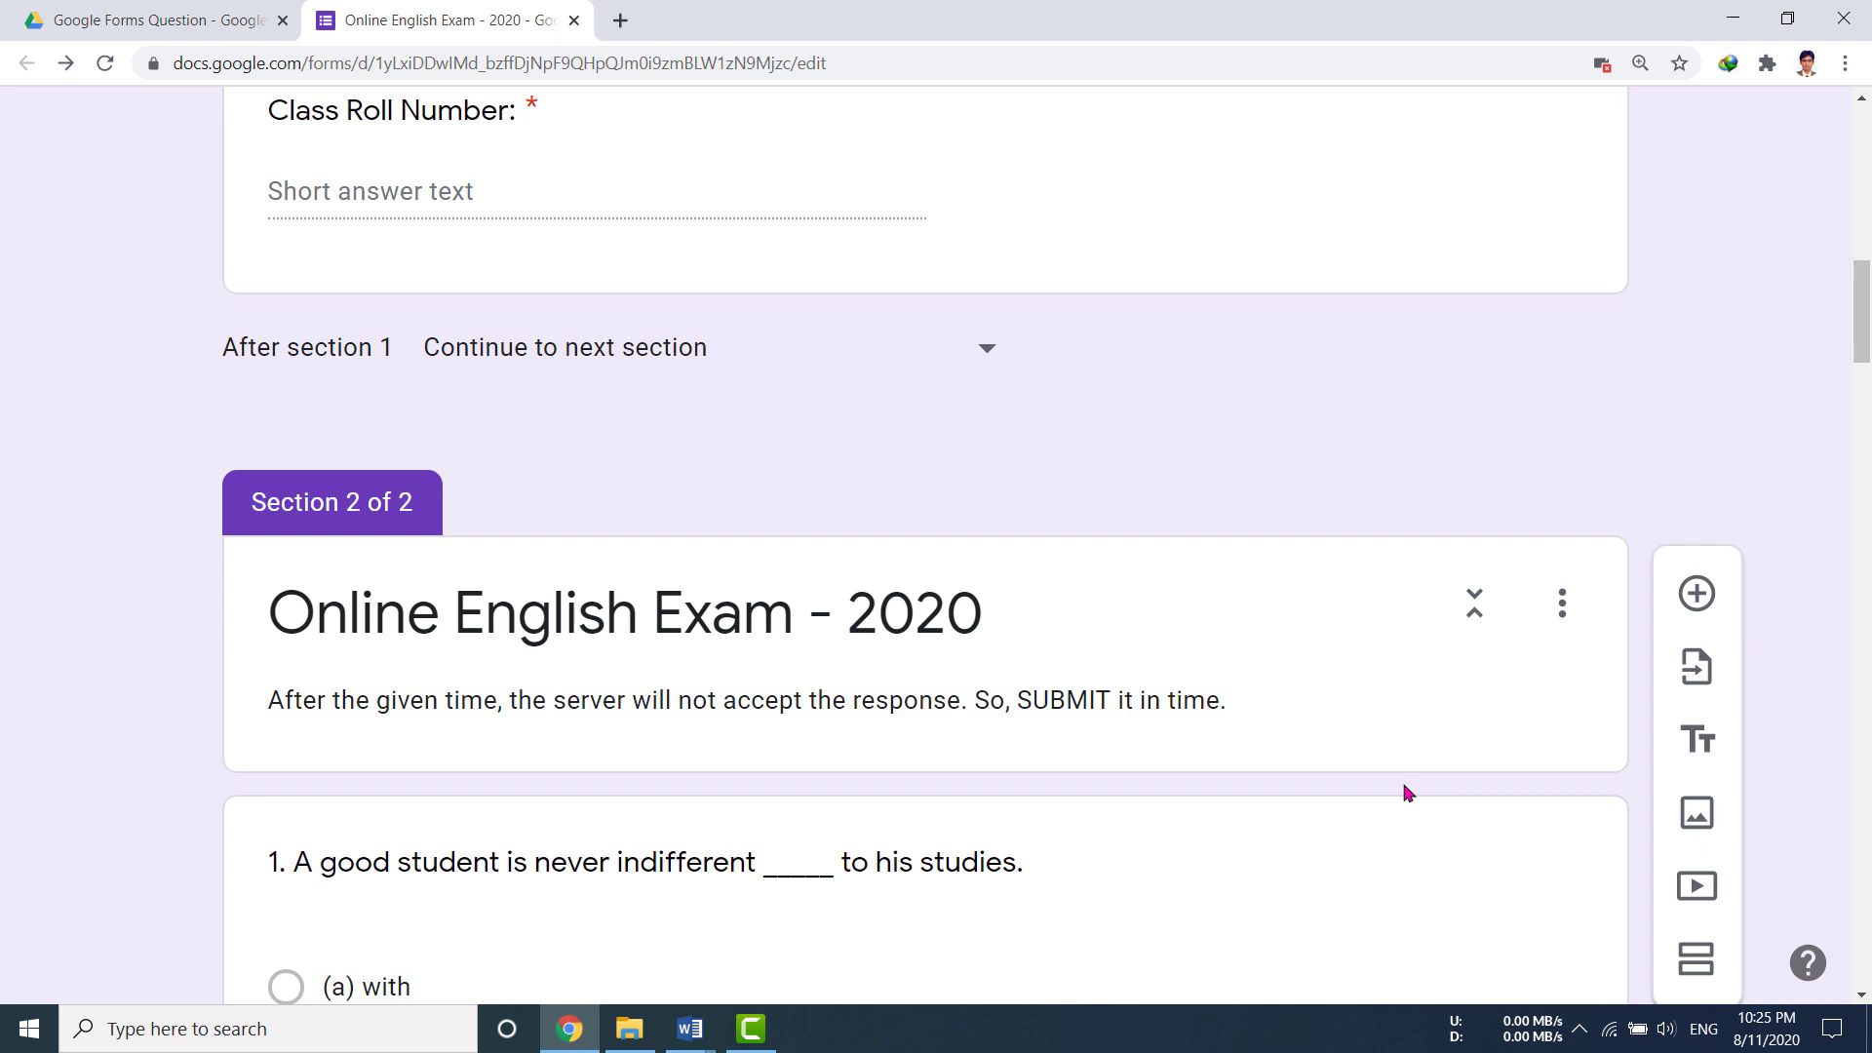
pyautogui.scroll(-5, 1407, 793)
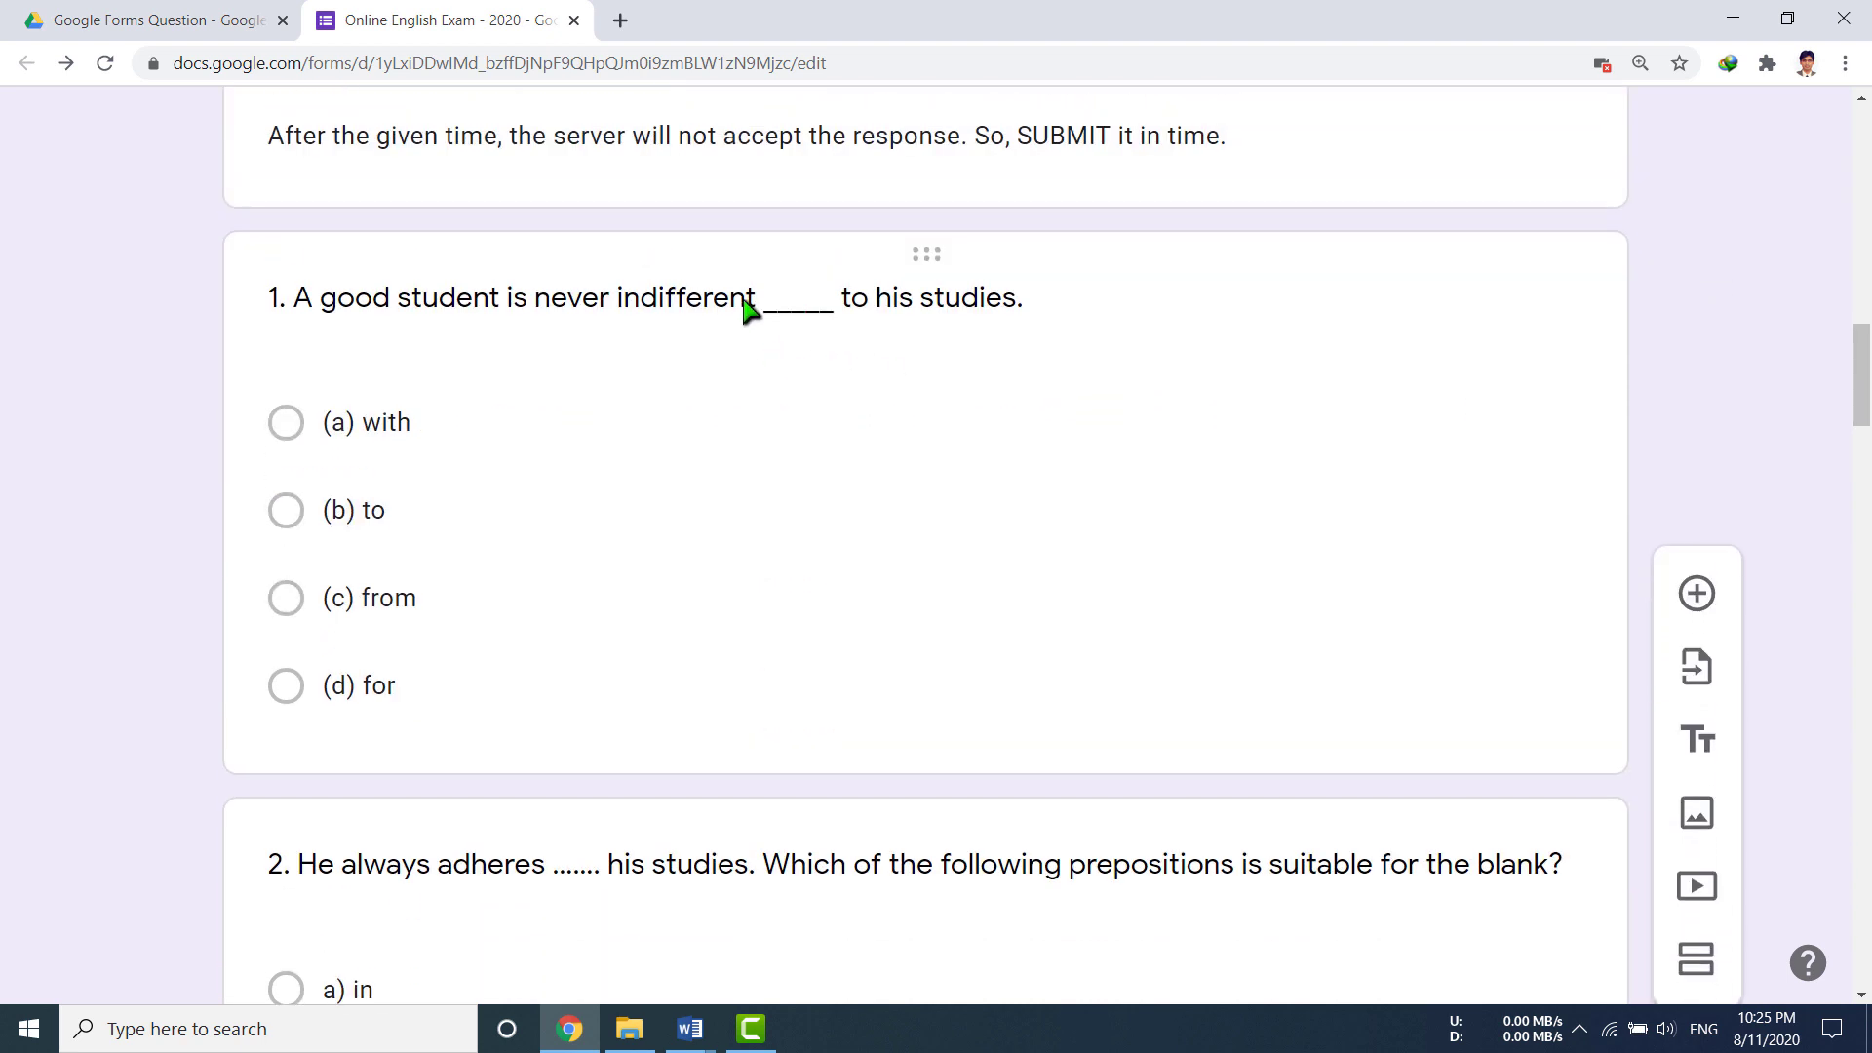
pyautogui.click(746, 310)
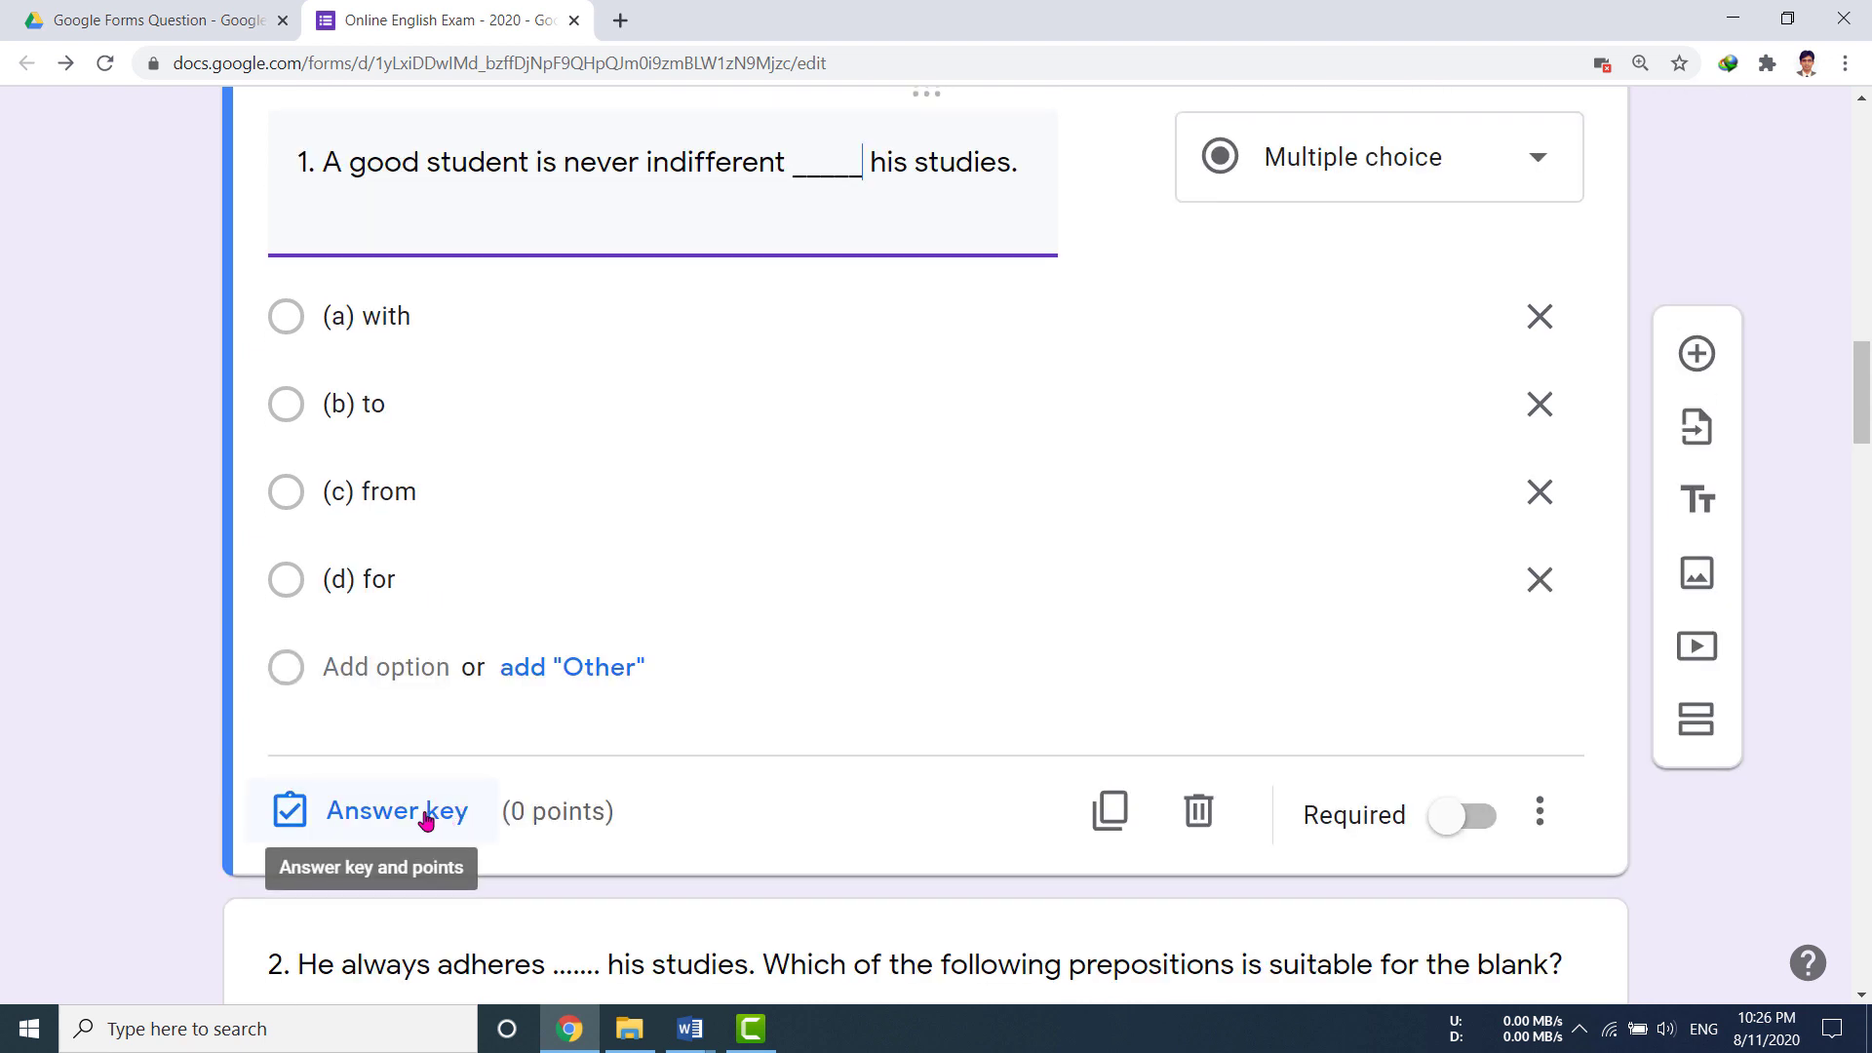
pyautogui.click(426, 817)
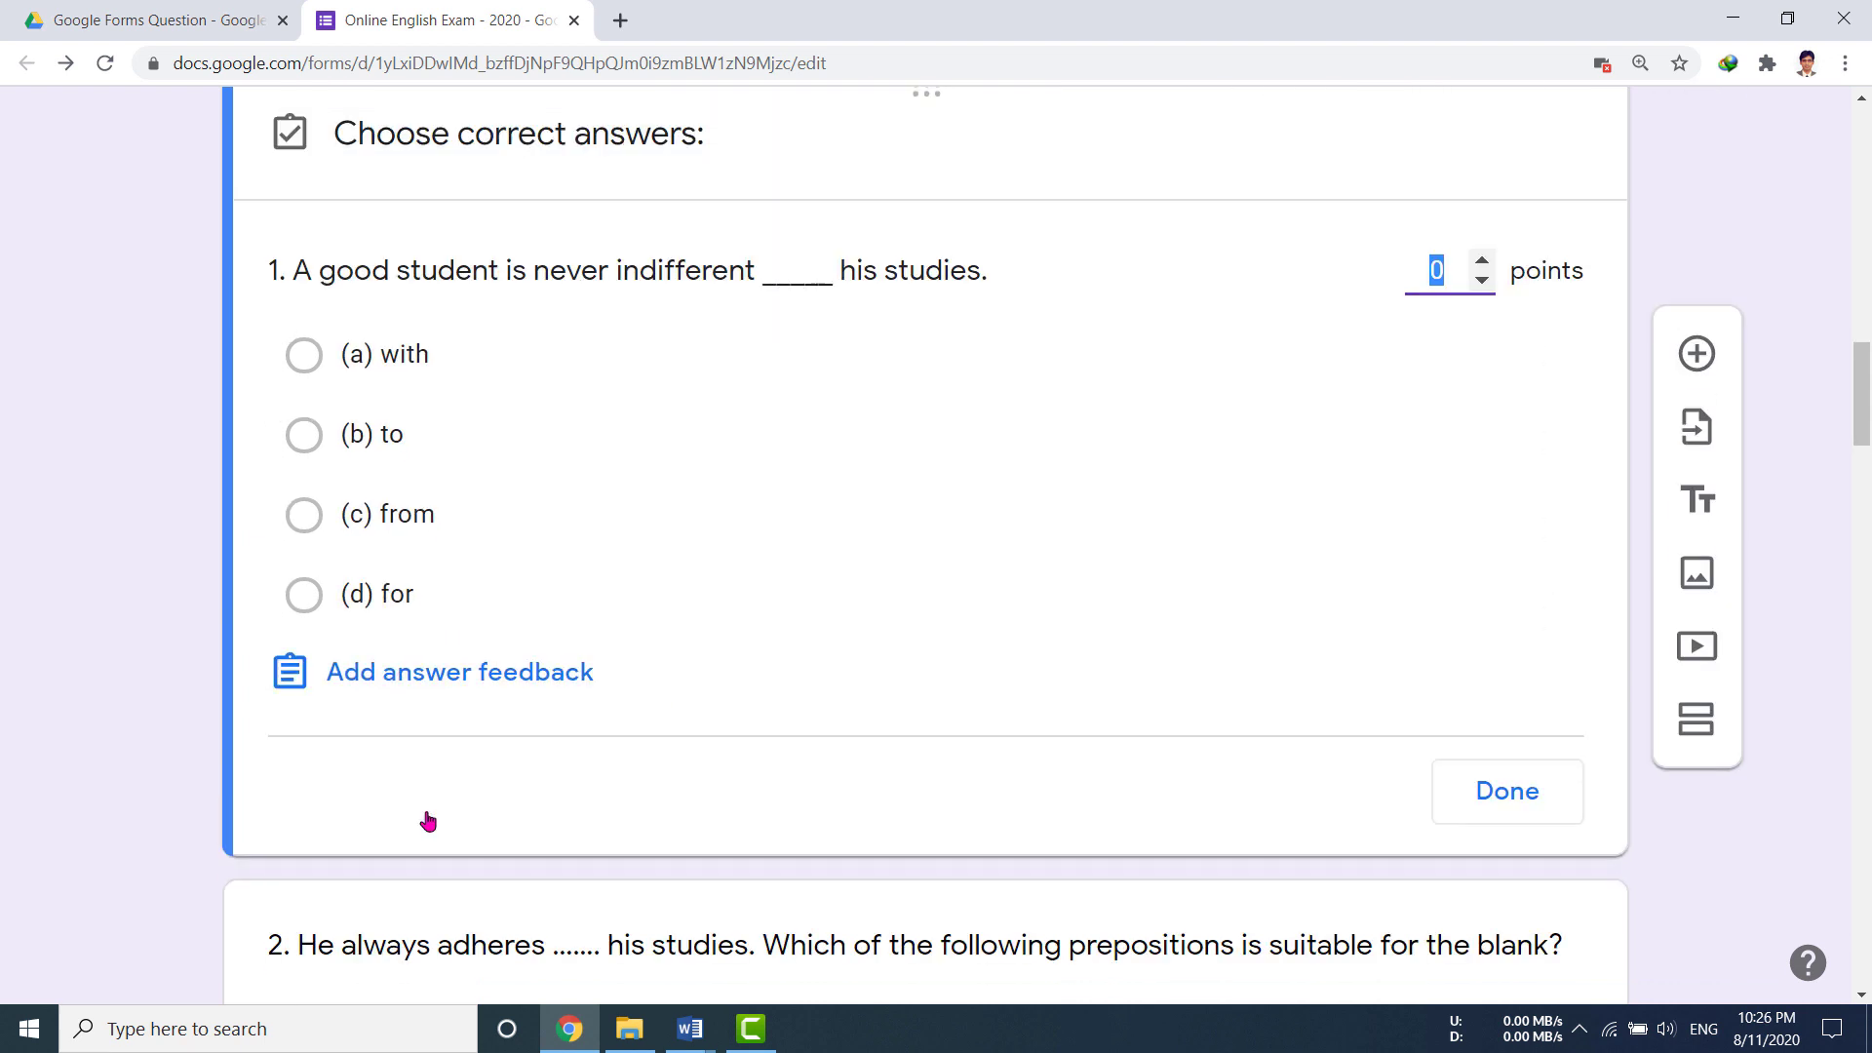
pyautogui.click(1483, 264)
pyautogui.click(388, 438)
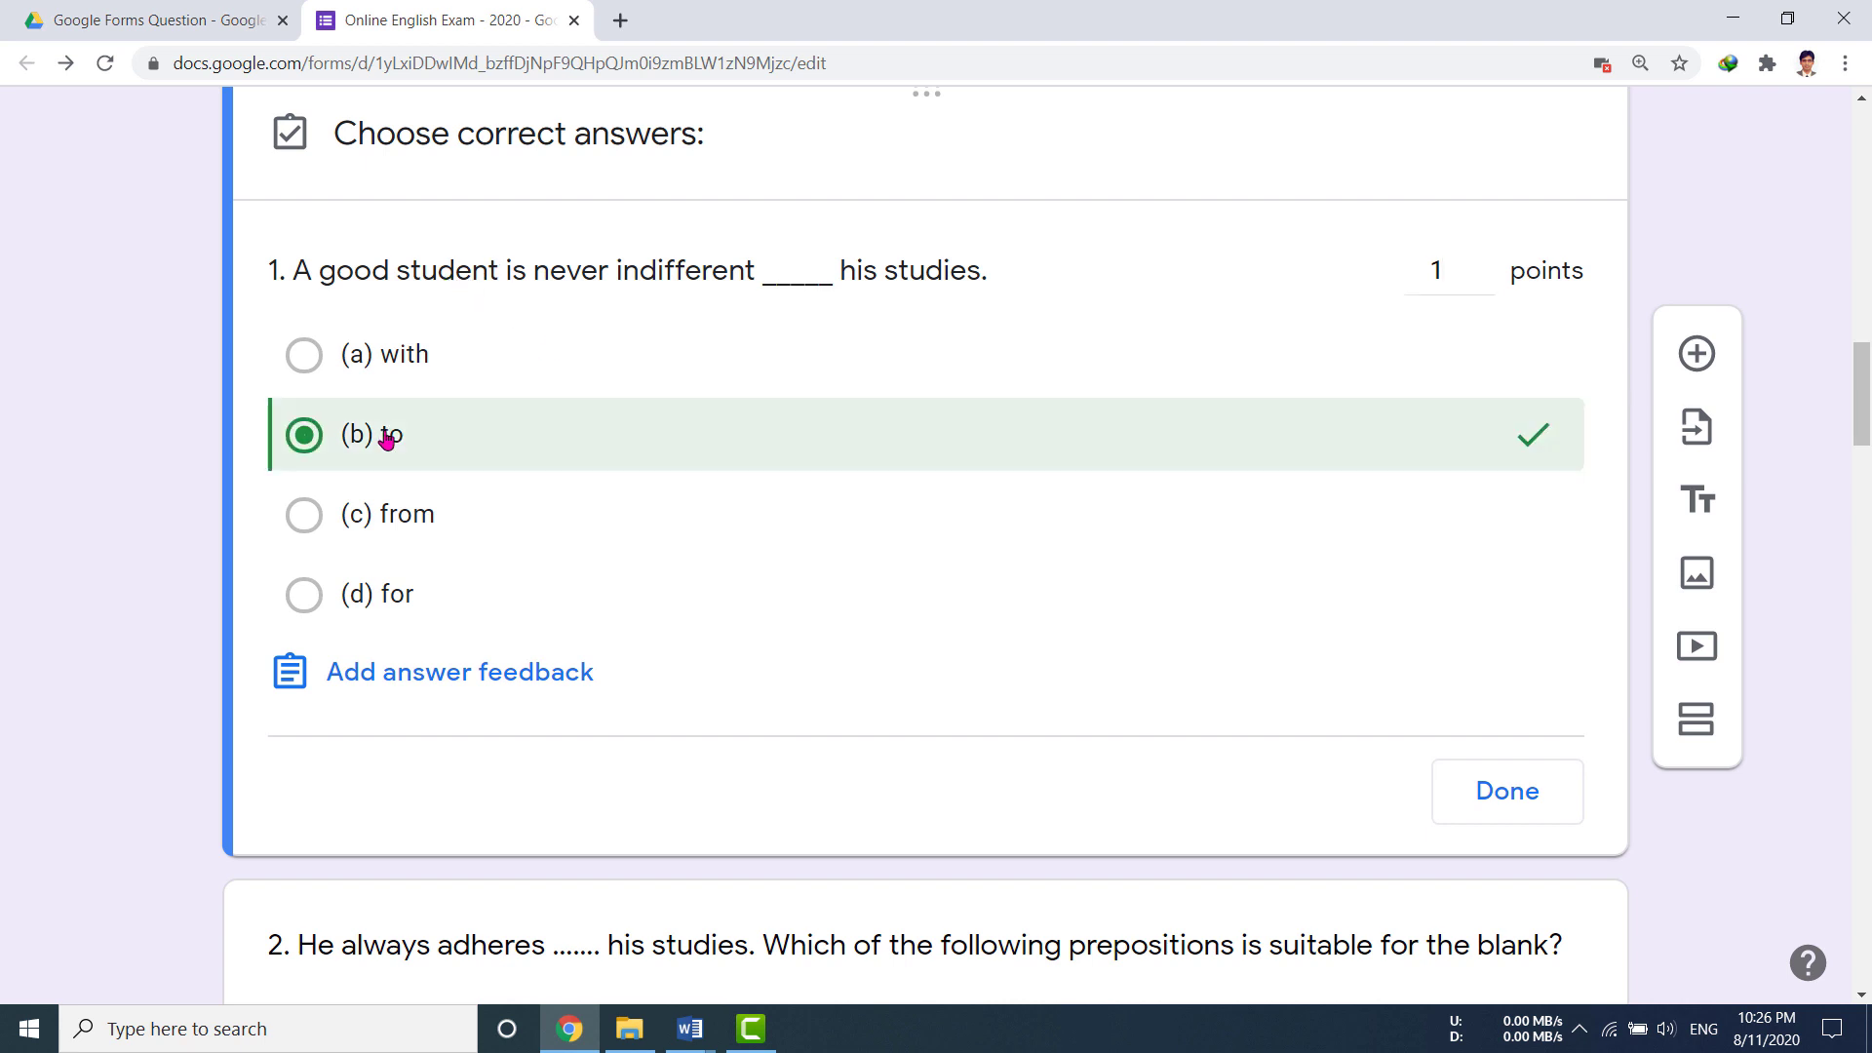
pyautogui.click(1514, 792)
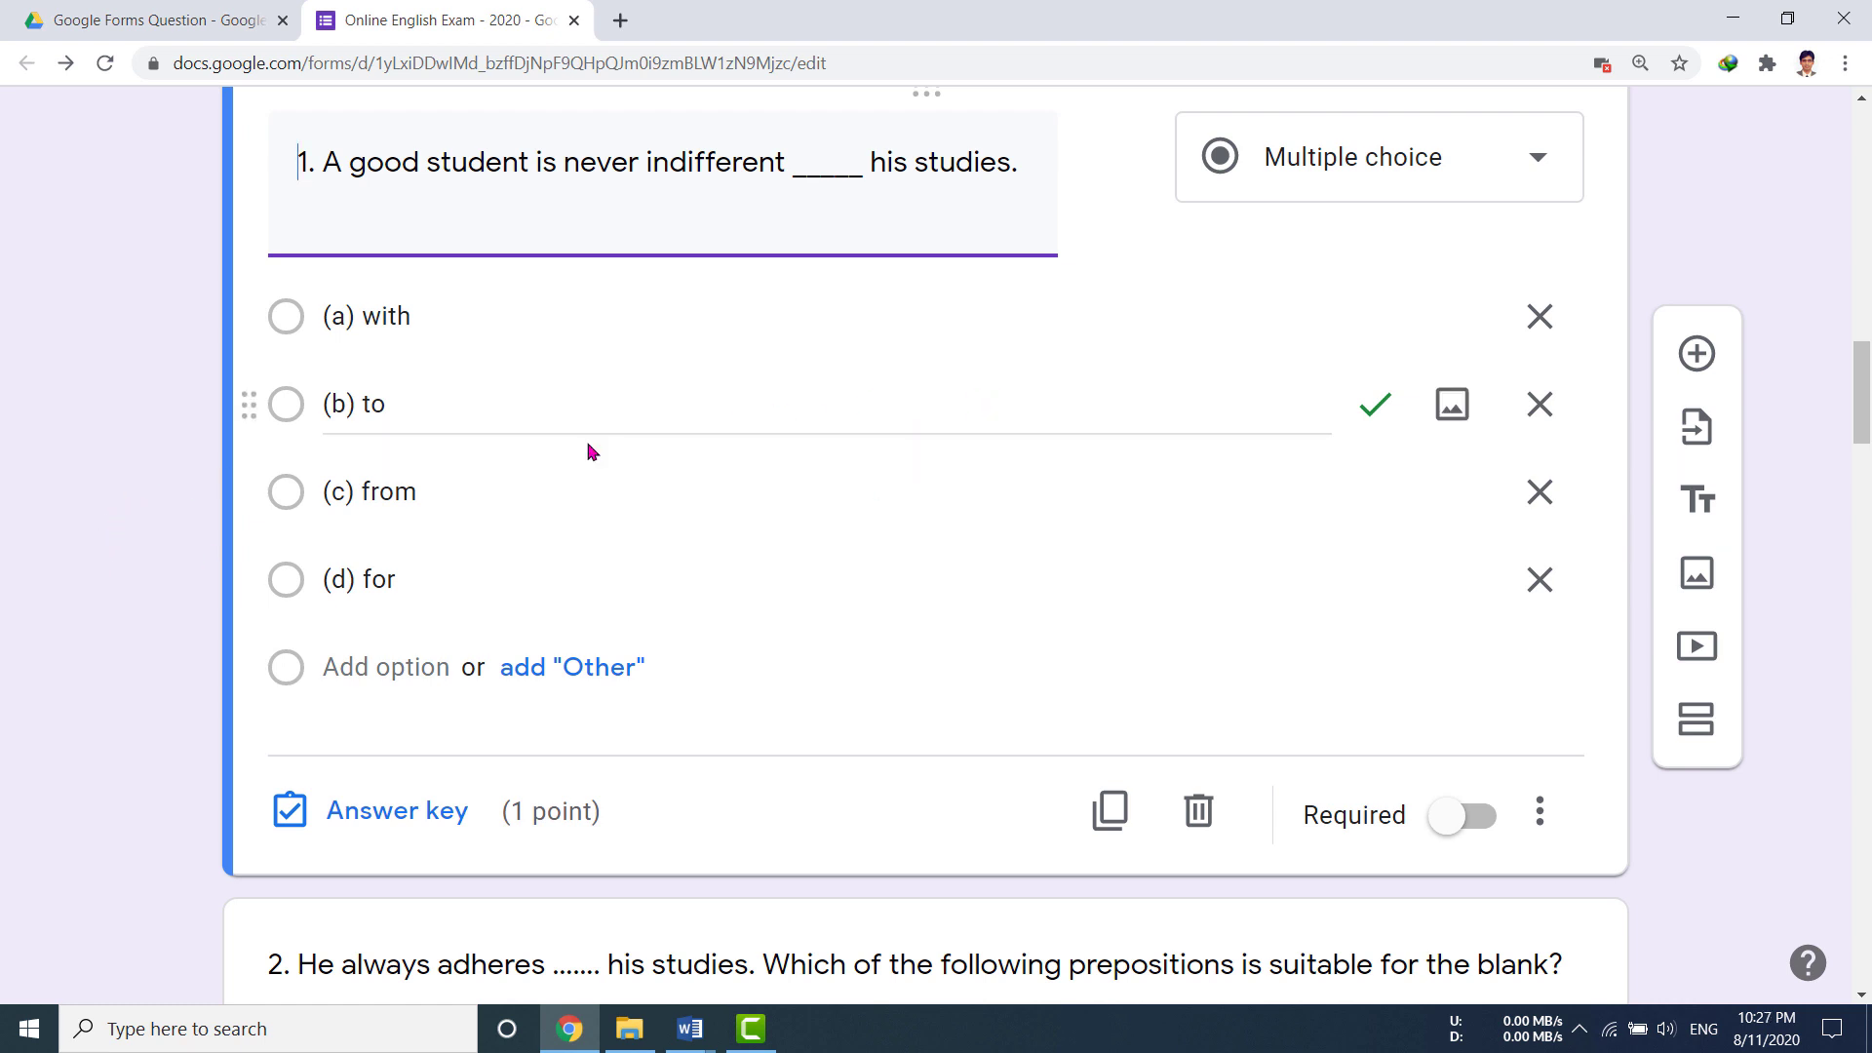
# Step: Set question 2's answer key to d) to, worth 1 point
pyautogui.scroll(-6, 59, 711)
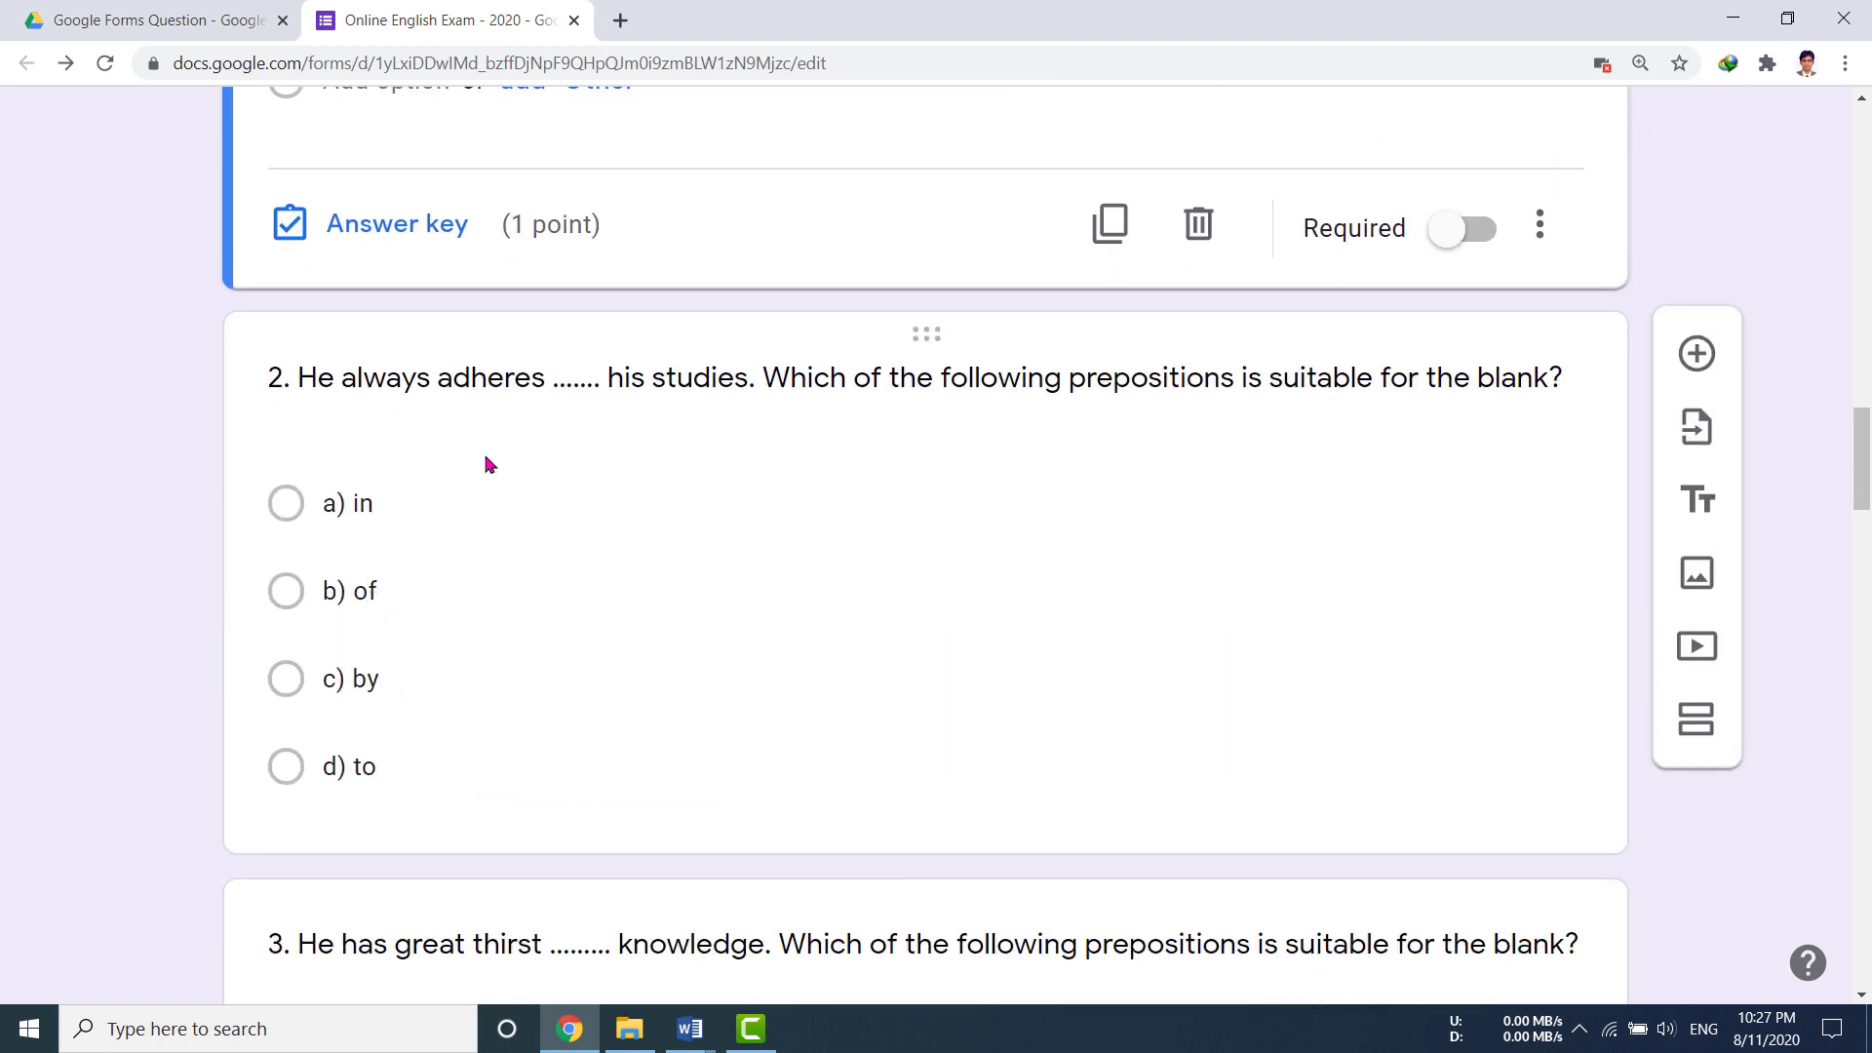
pyautogui.click(506, 397)
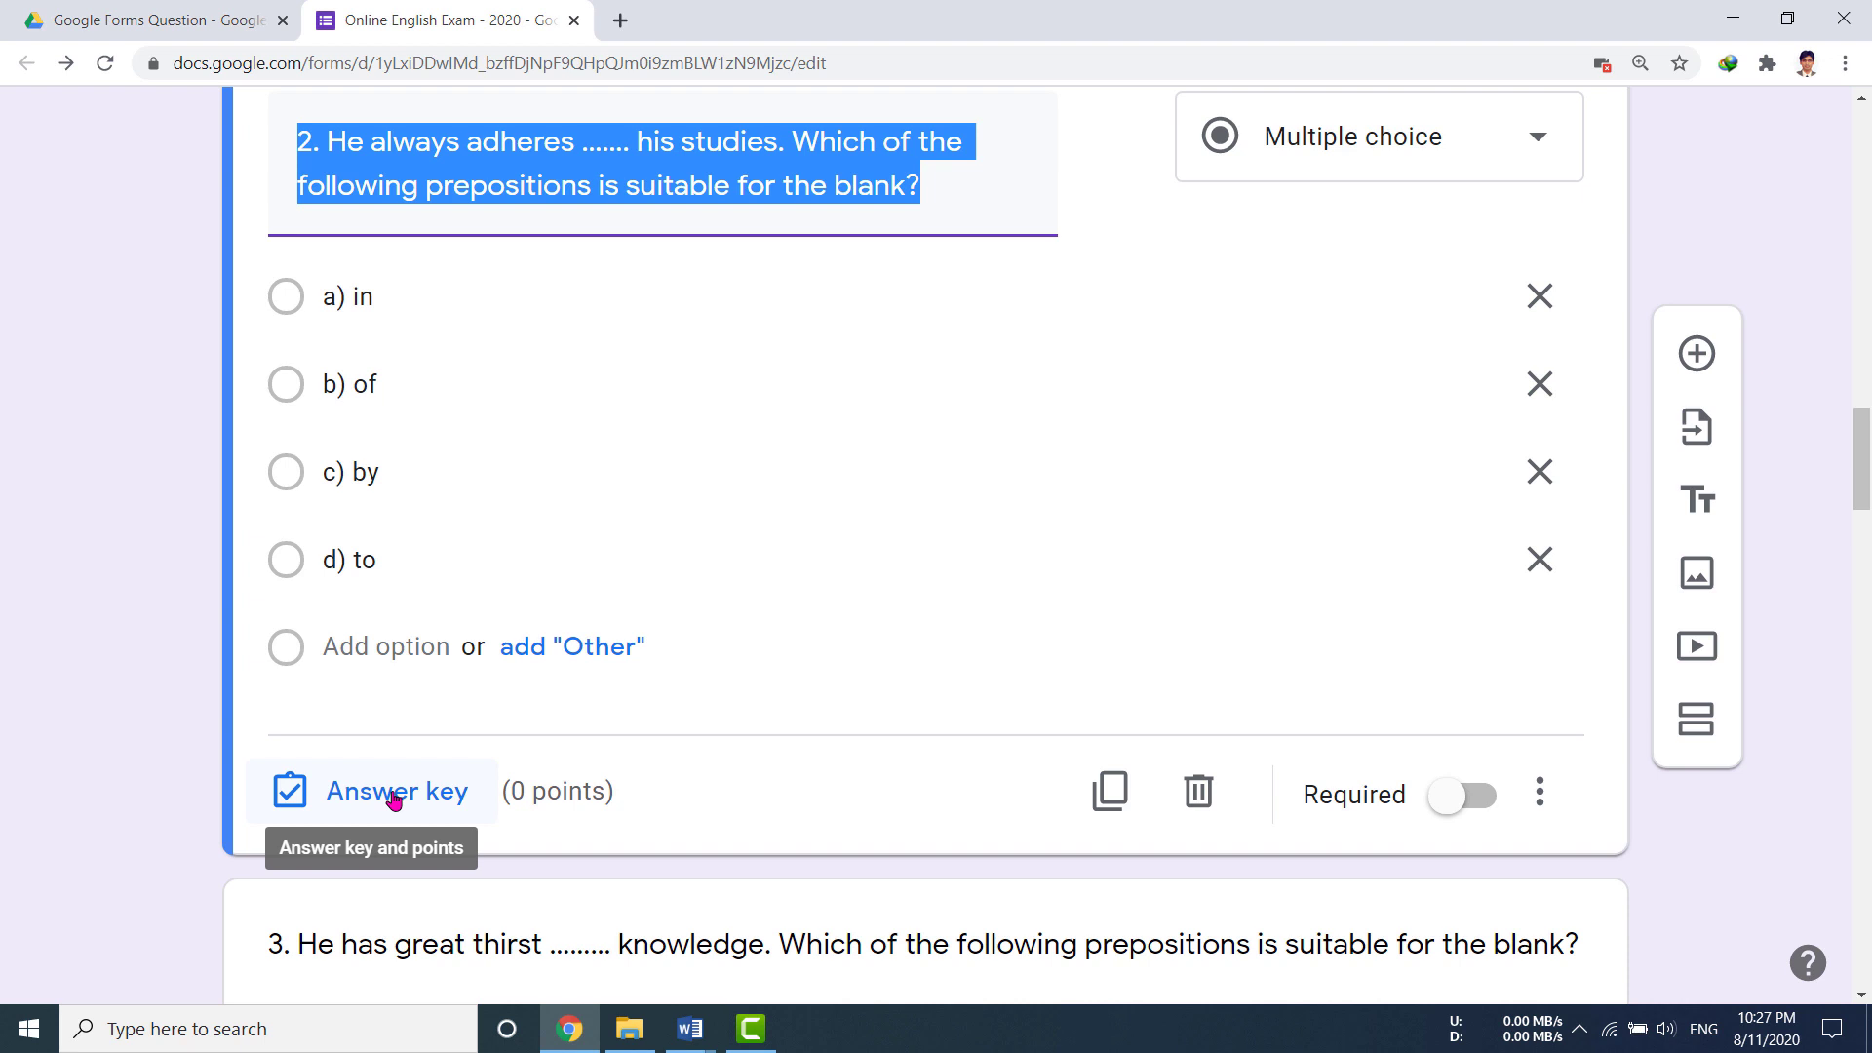
pyautogui.click(394, 800)
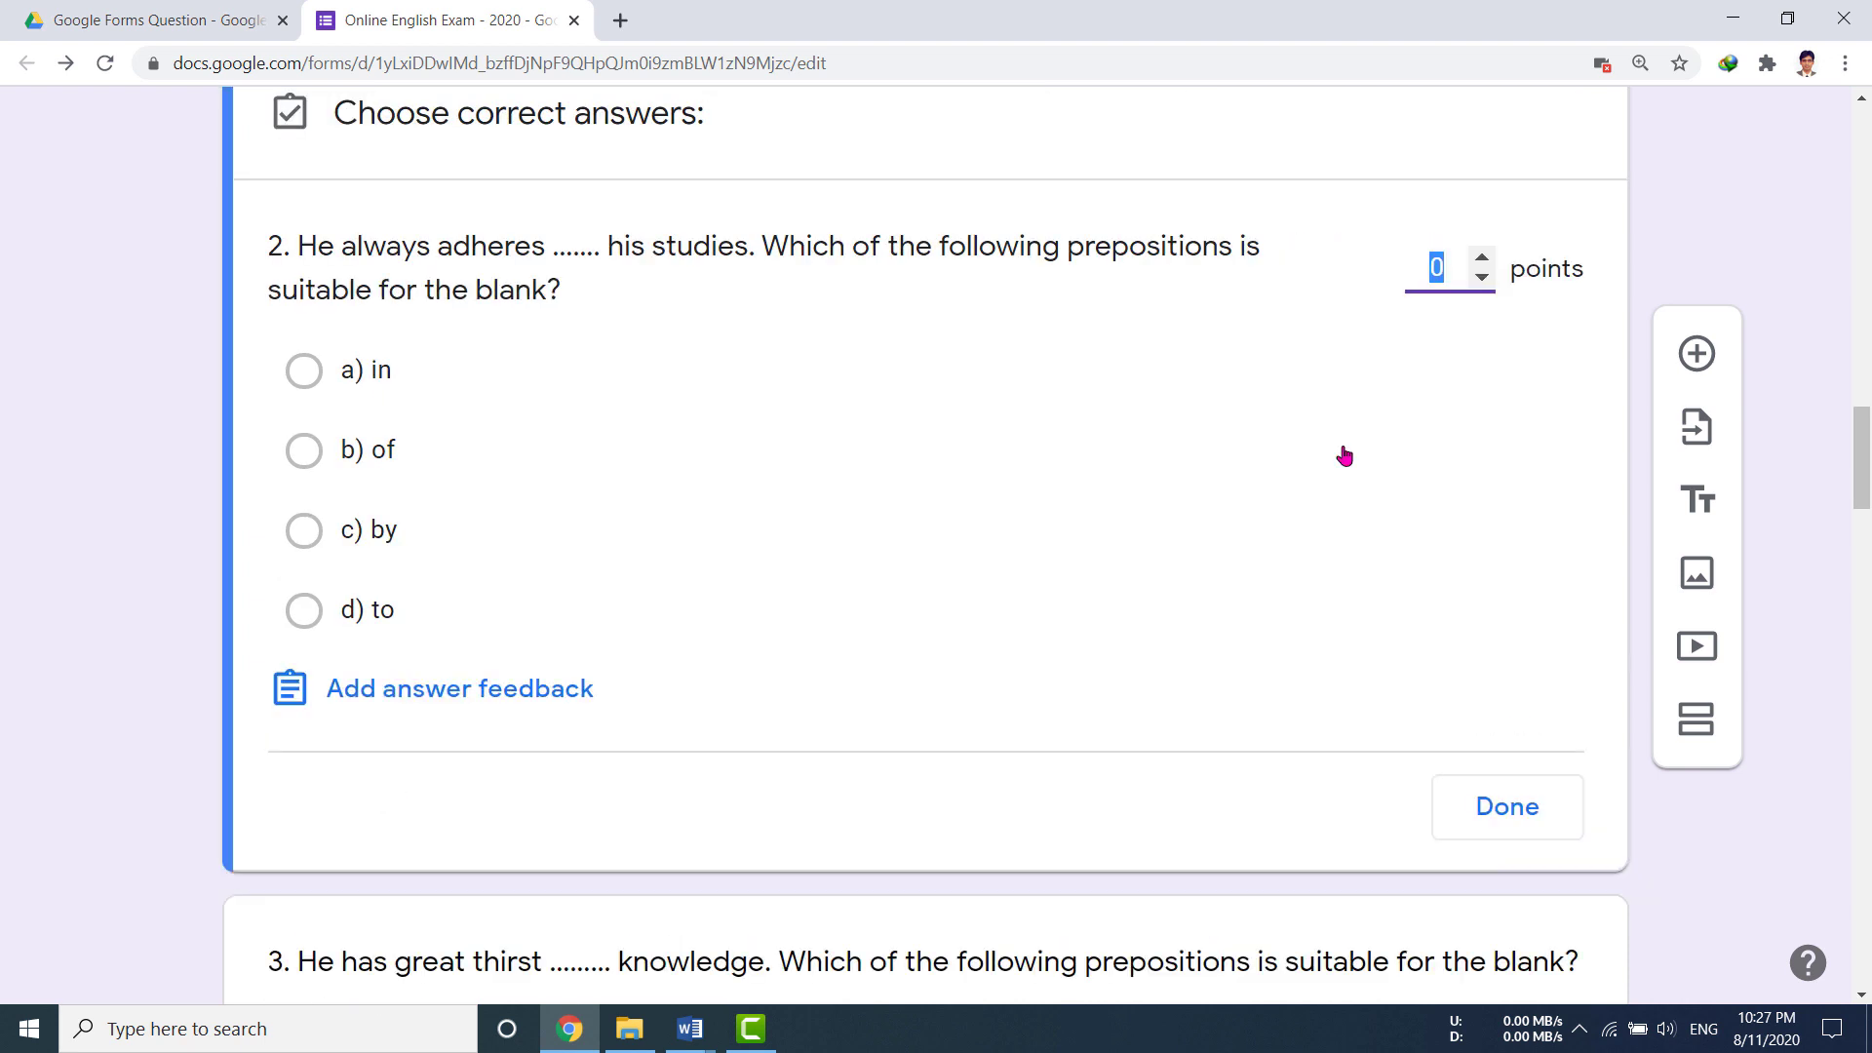
pyautogui.click(1483, 257)
pyautogui.click(385, 616)
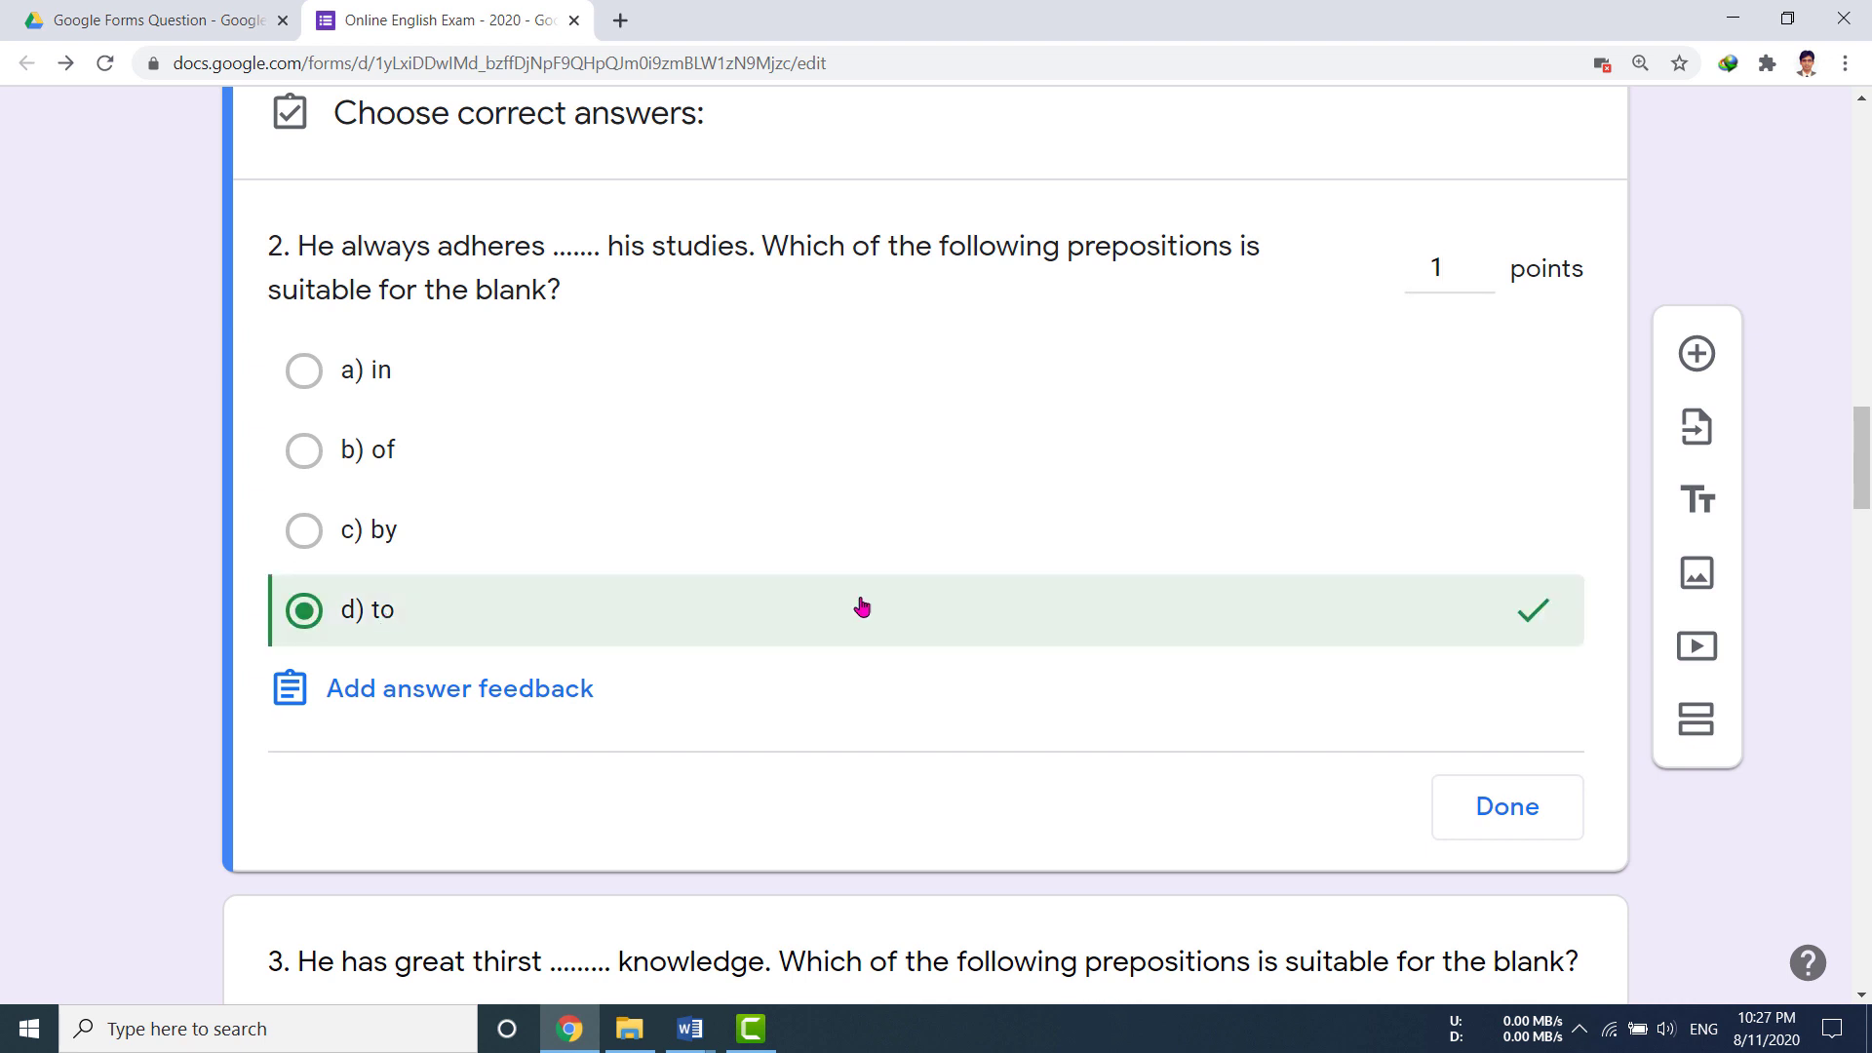
pyautogui.click(1500, 822)
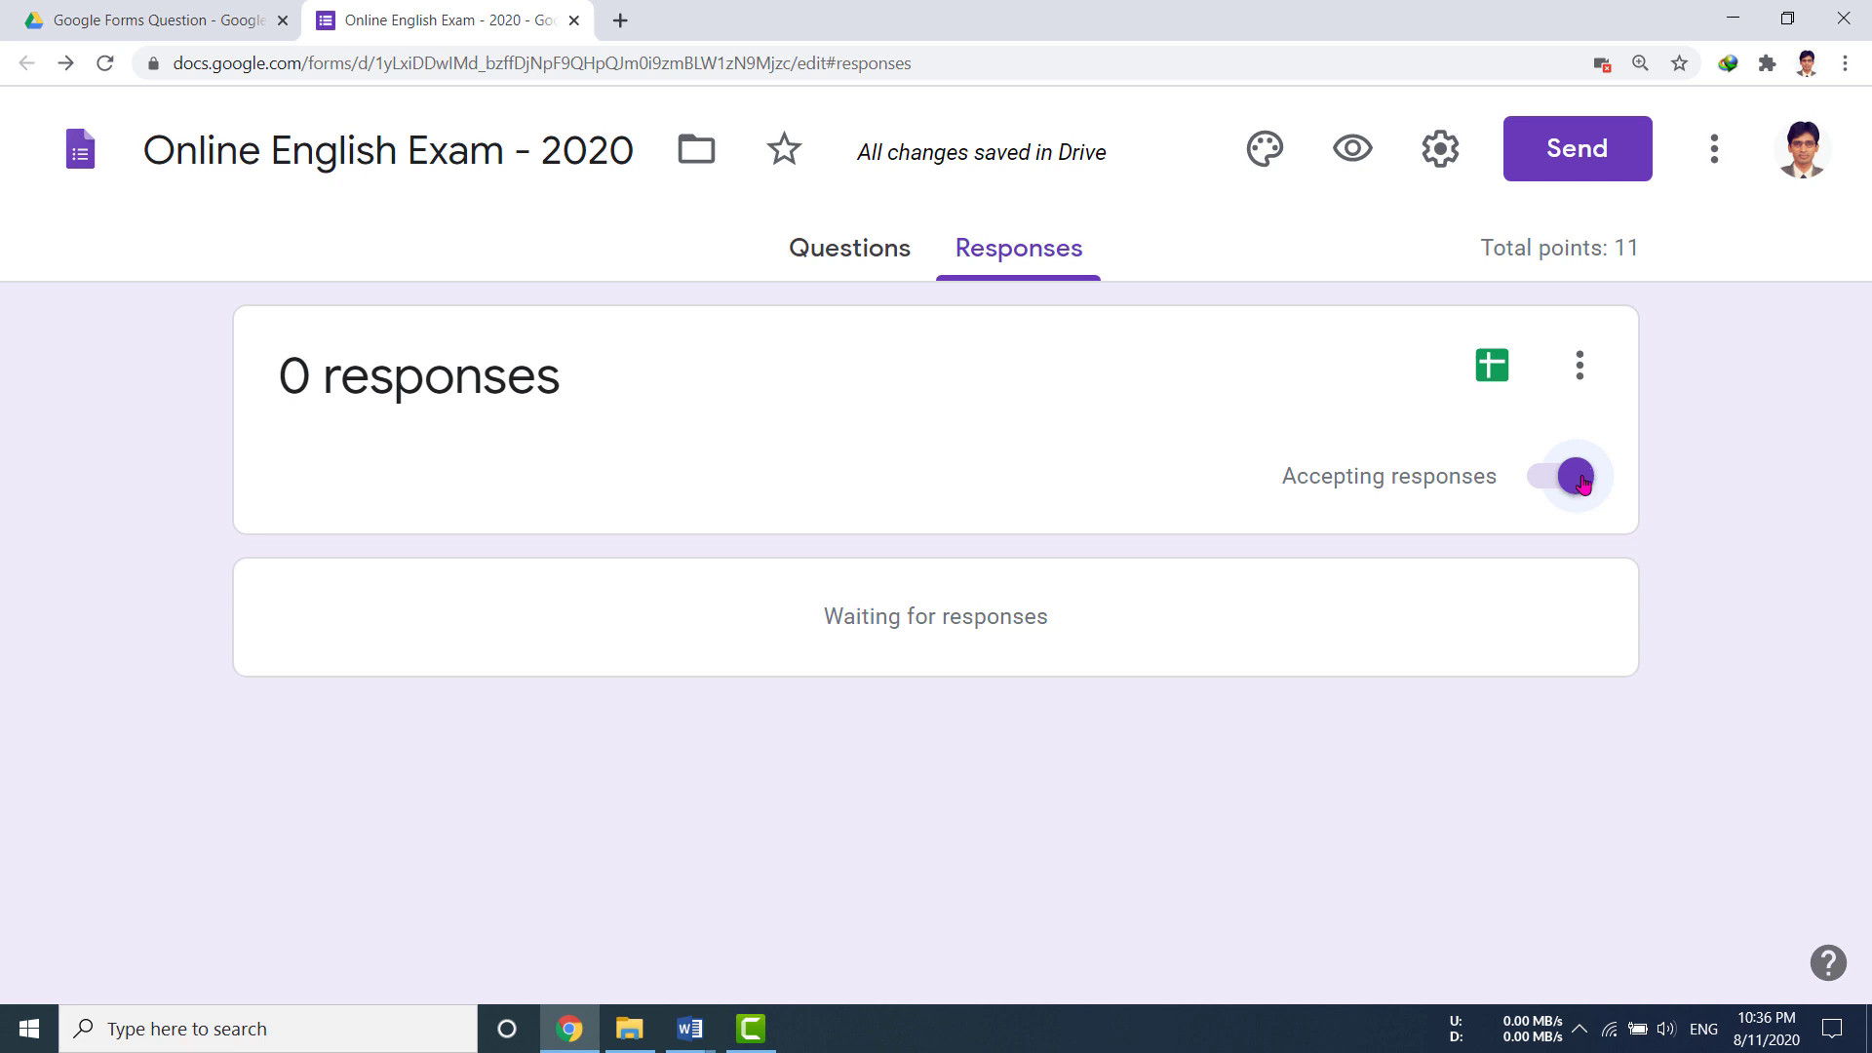
# Step: Switch off Accepting responses so the exam shows 'This form is no longer accepting responses'
pyautogui.click(1581, 479)
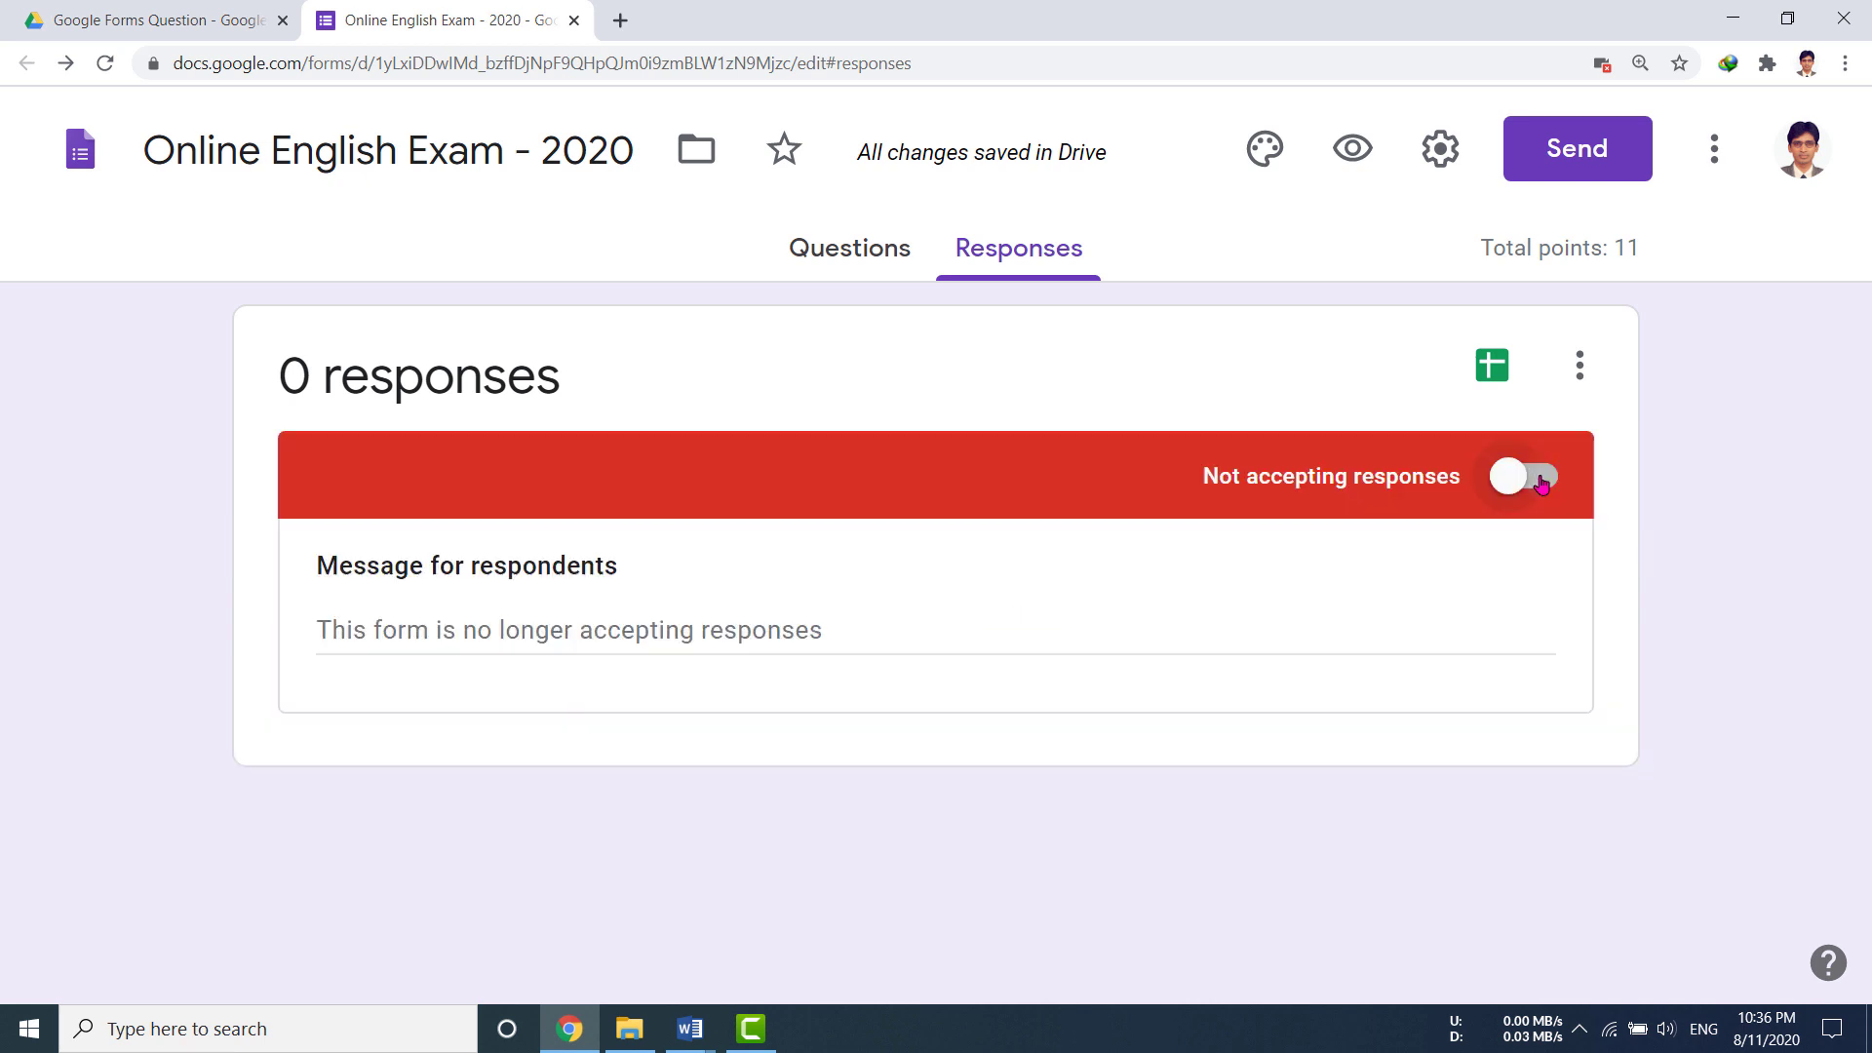